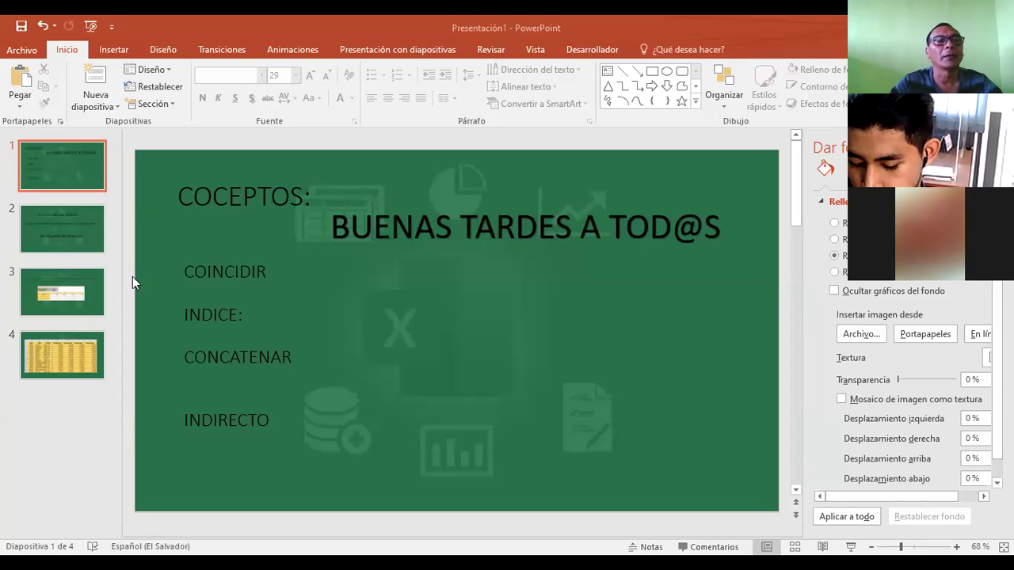
# Step: Start the slide show on the COCEPTOS slide listing COINCIDIR, INDICE, CONCATENAR and INDIRECTO
pyautogui.click(75, 225)
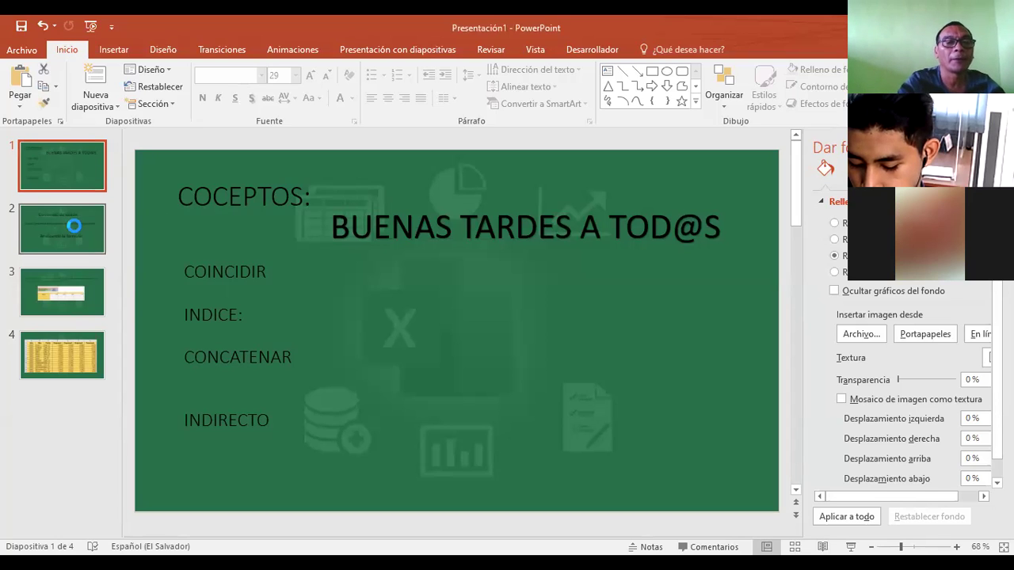
# Step: Present the deck full-screen with F5 and advance to the Contenido de sesión slide
pyautogui.press('F5')
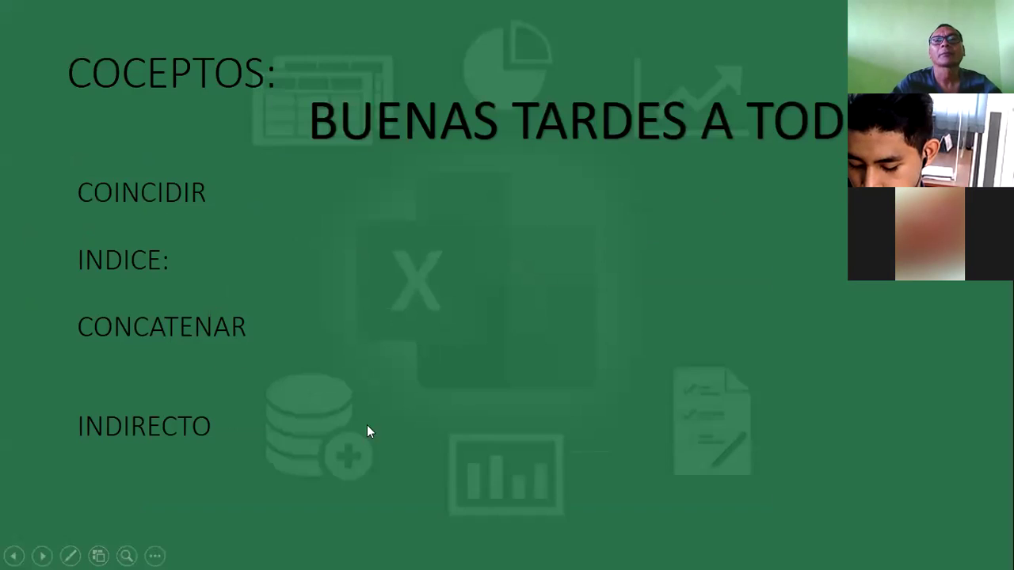
pyautogui.click(395, 462)
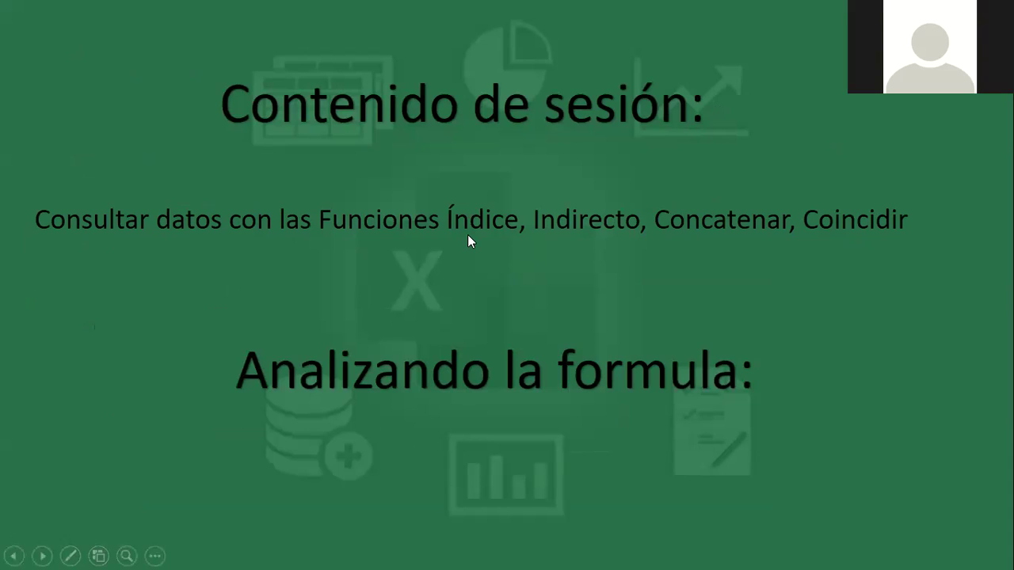
# Step: Go back to the COCEPTOS slide, then switch to the COINCIDIR workbook in Excel
pyautogui.click(148, 243)
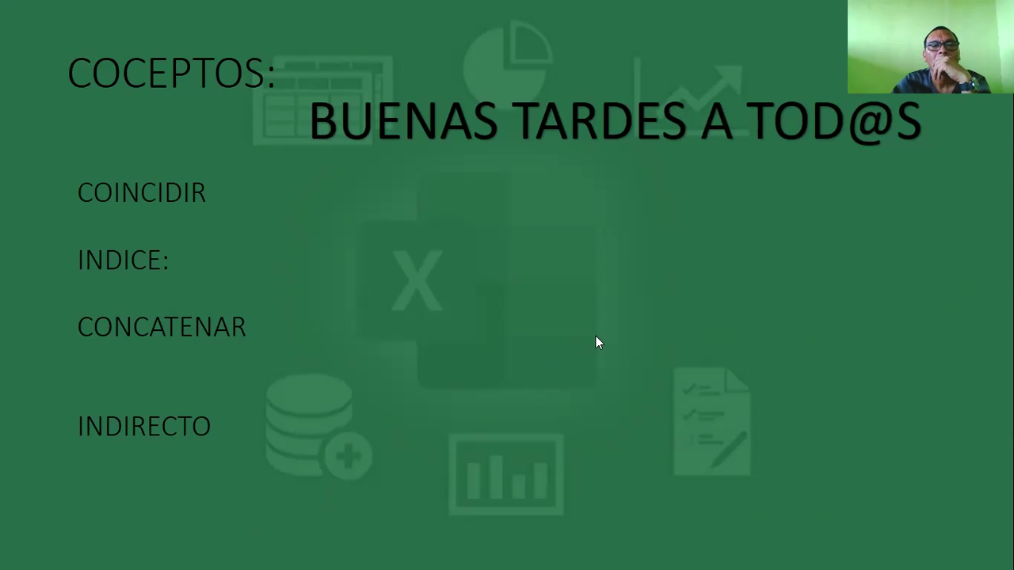
pyautogui.hotkey('alt', 'Tab')
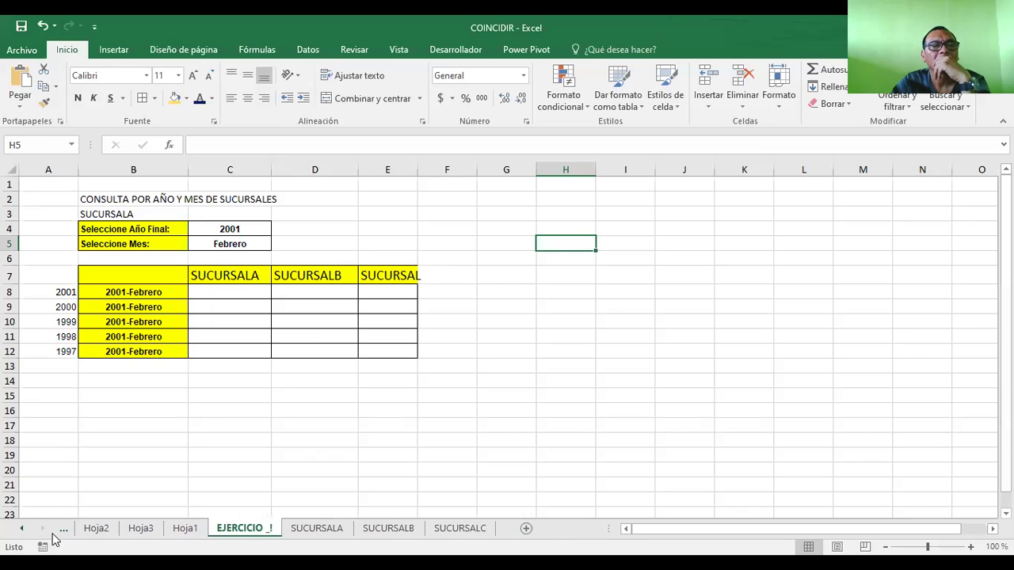
# Step: On the COINCIDIR sheet, inspect G15's INDICE+COINCIDIR formula returning 90 for MEMORIAS, category A
pyautogui.click(17, 529)
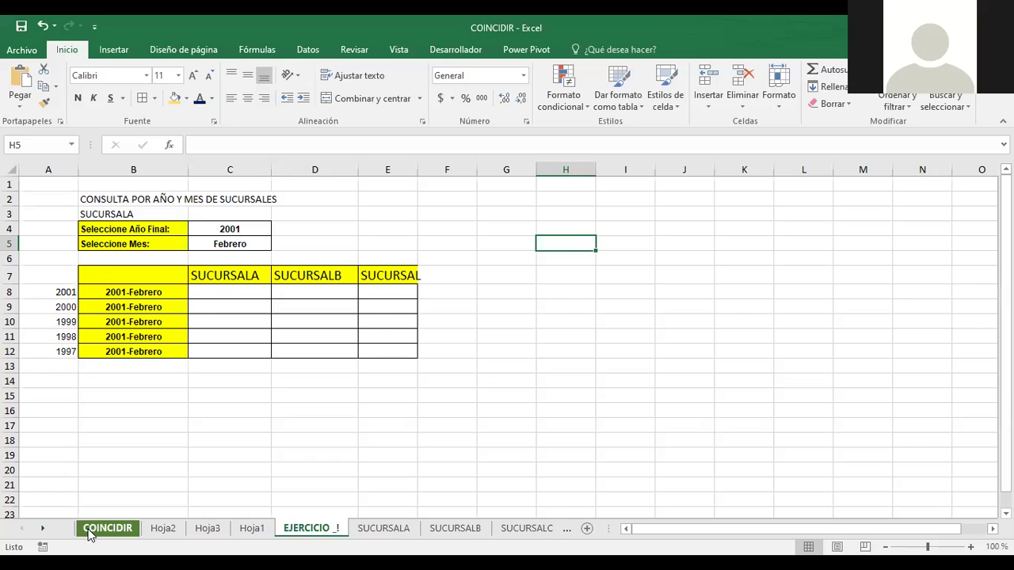
pyautogui.click(99, 530)
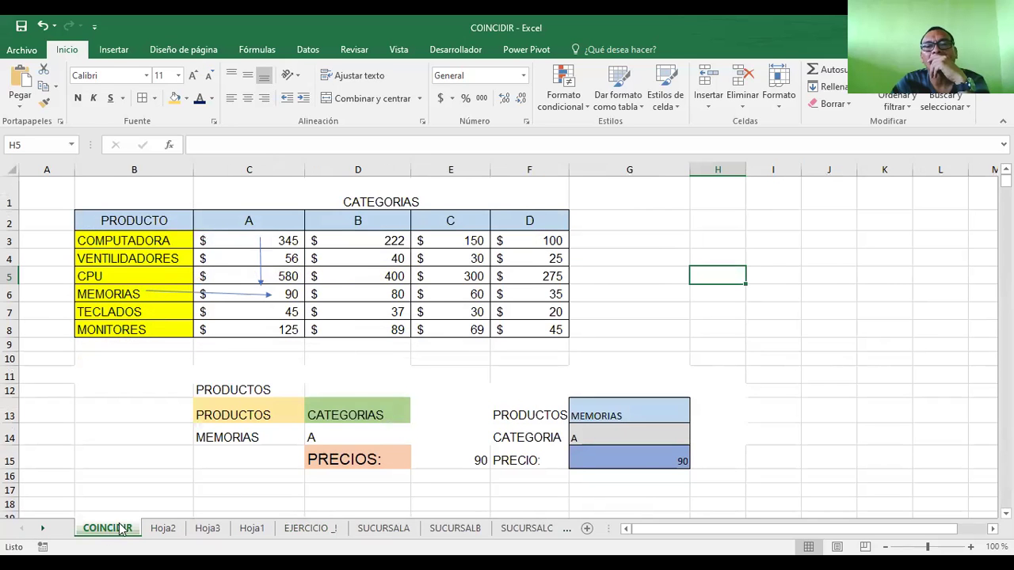
pyautogui.click(616, 458)
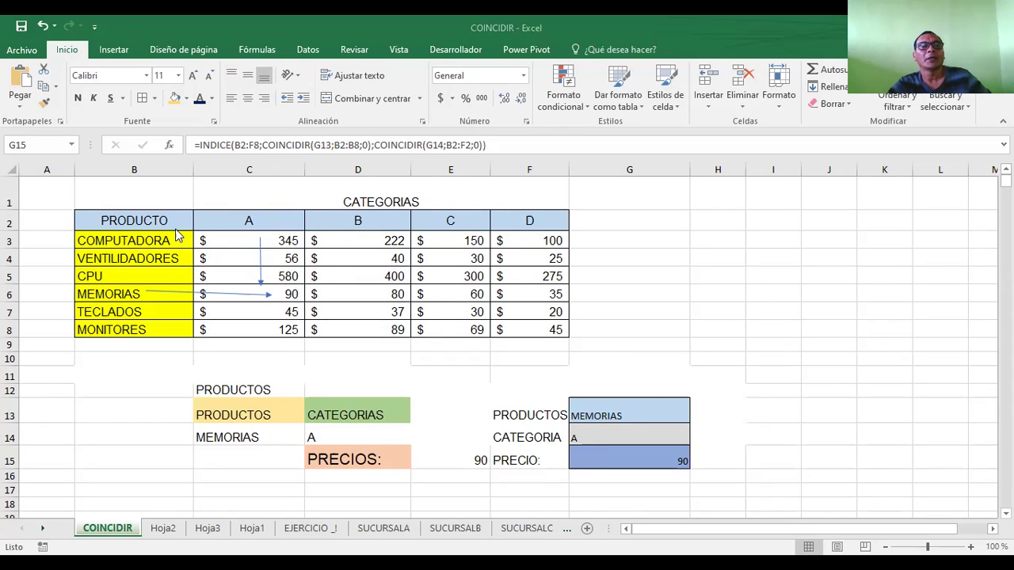
pyautogui.press('F2')
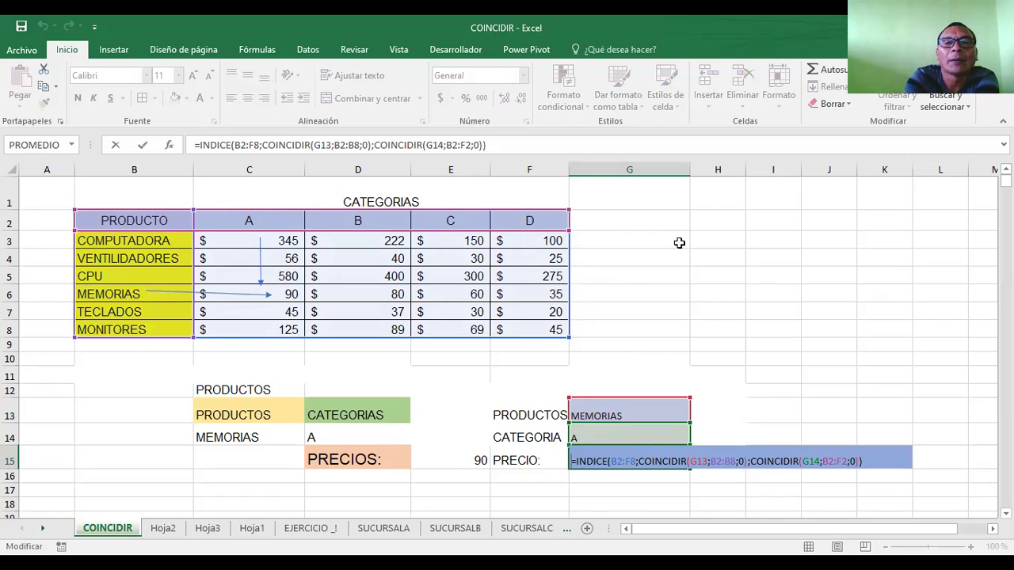
pyautogui.hotkey('ctrl', 'Return')
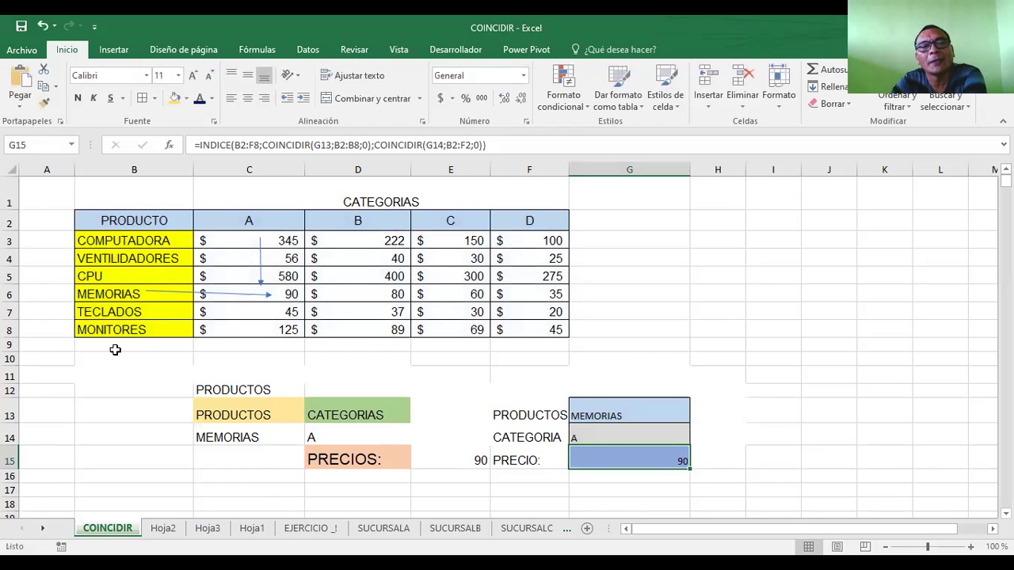
# Step: Begin replacing the G15 formula with =G3, then cancel to keep the original
pyautogui.click(496, 145)
pyautogui.keyDown('shift'); pyautogui.click(192, 145); pyautogui.keyUp('shift')
pyautogui.write('=')
pyautogui.click(626, 244)
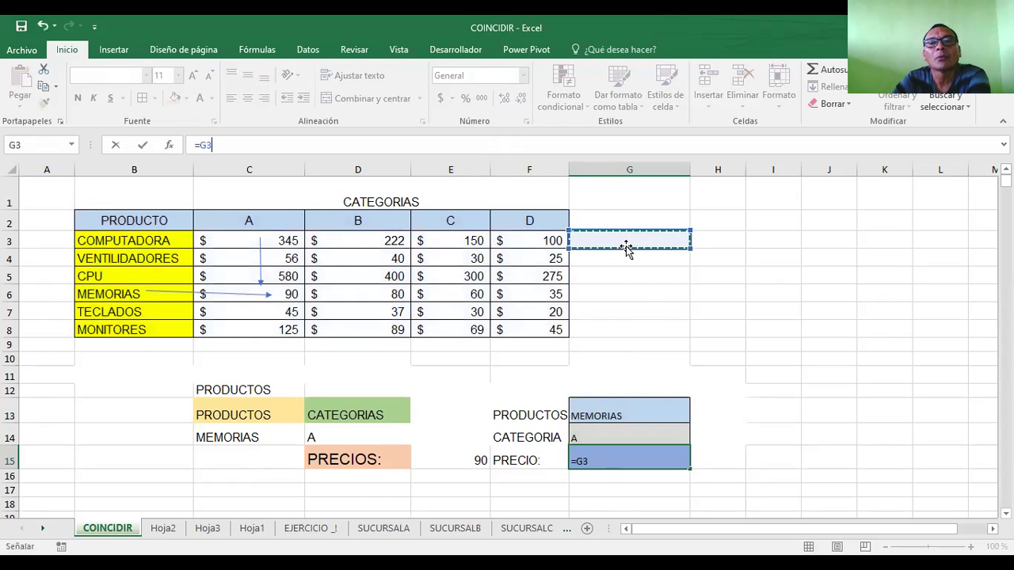
pyautogui.press('Escape')
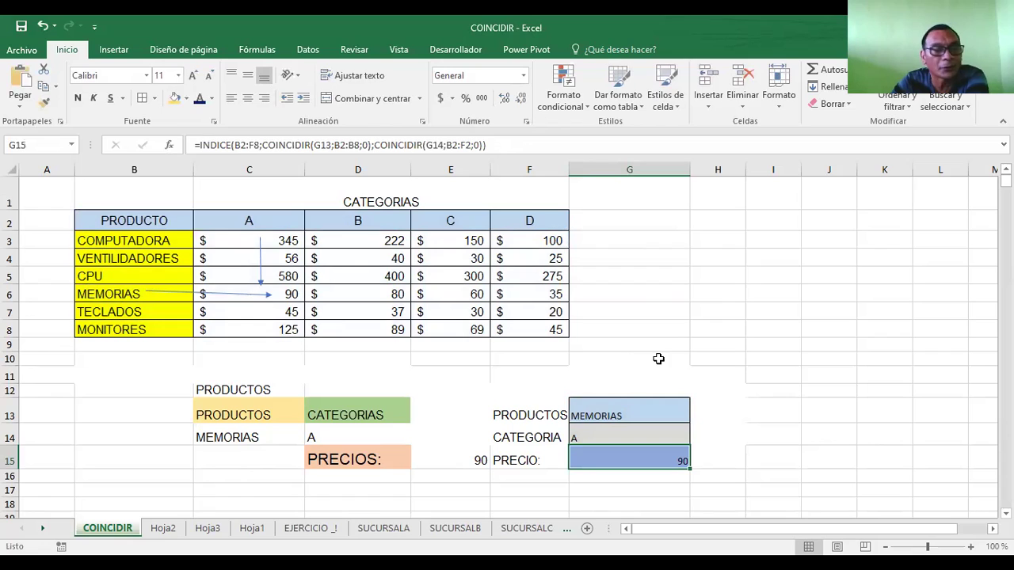
# Step: Select the MEMORIAS input G13 and the table cells B2 and B3
pyautogui.click(718, 273)
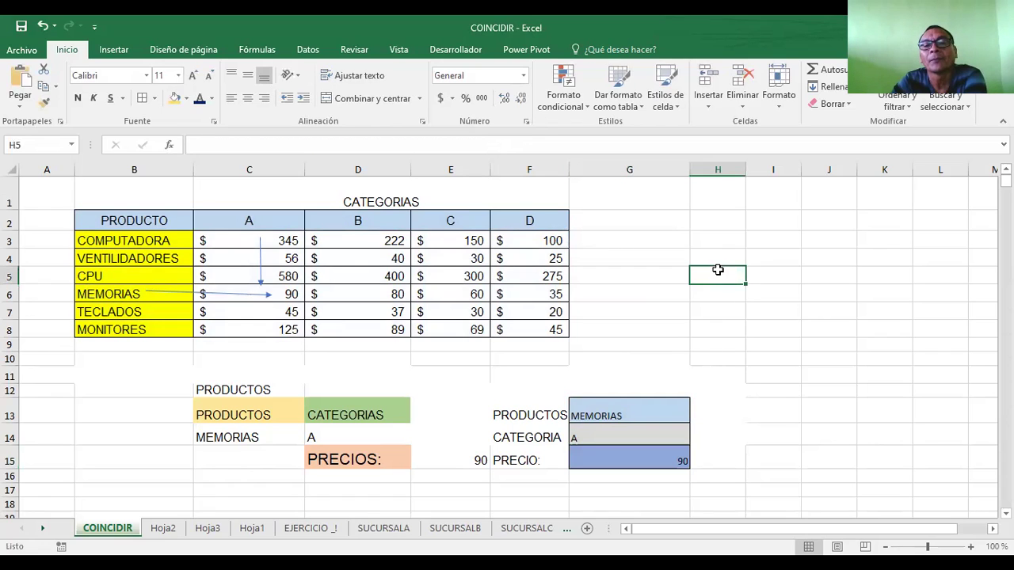
pyautogui.click(620, 415)
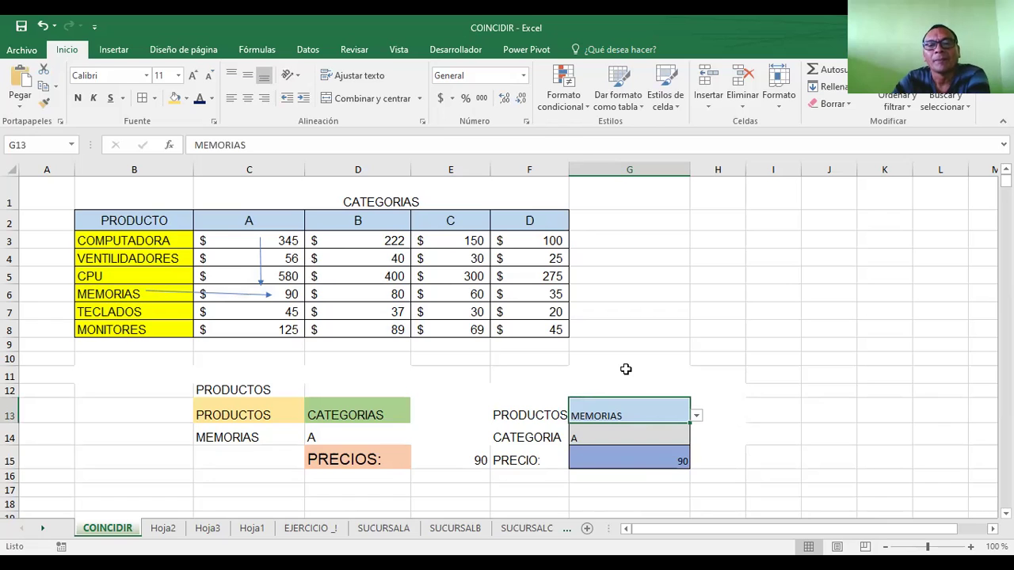
pyautogui.click(136, 226)
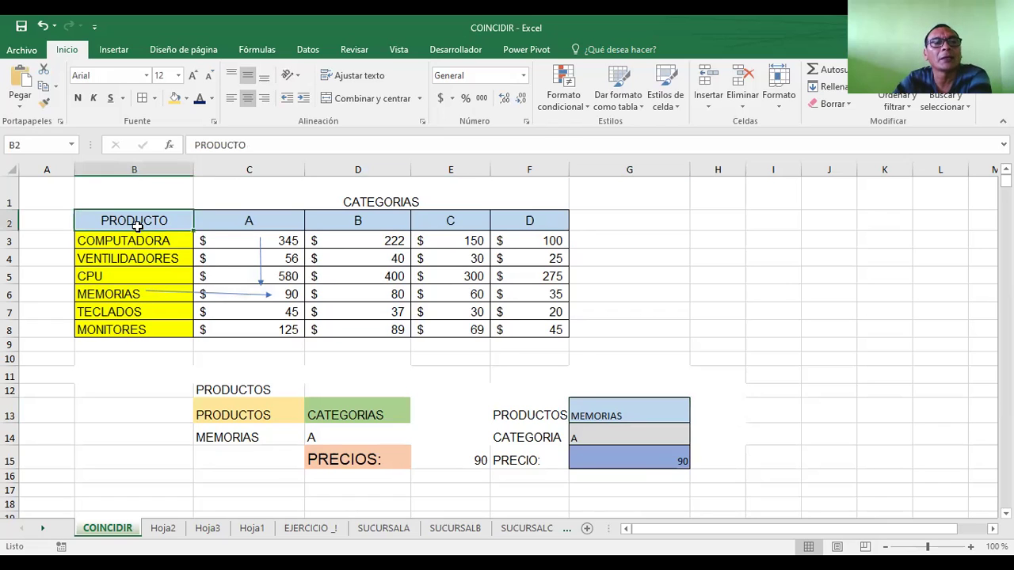
pyautogui.click(605, 414)
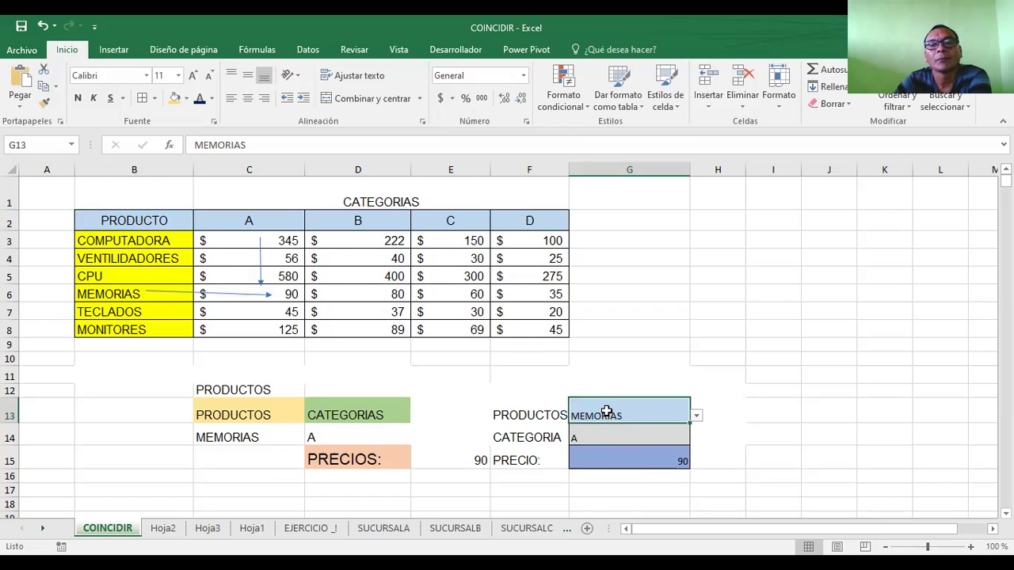
pyautogui.click(108, 243)
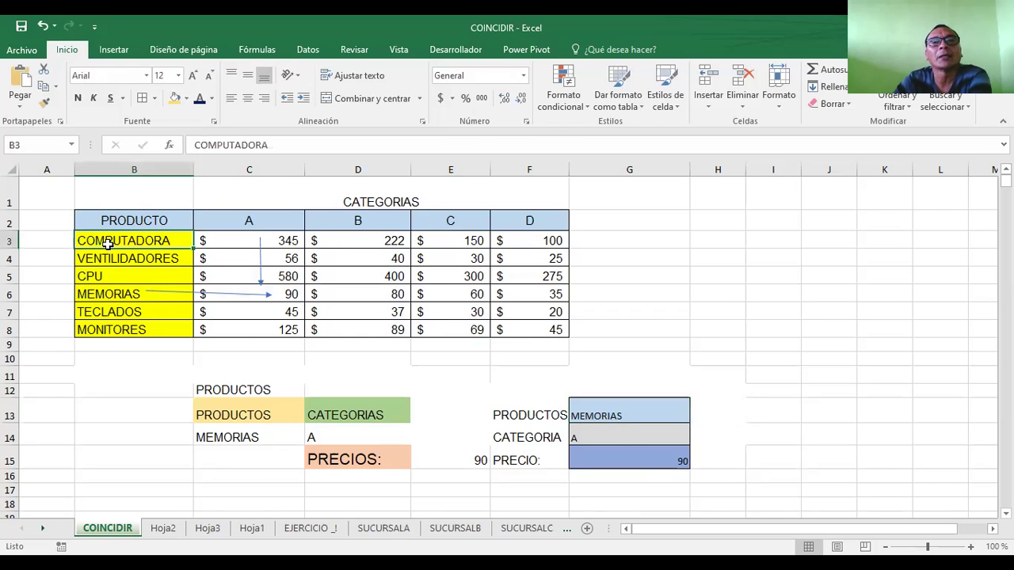
pyautogui.click(309, 49)
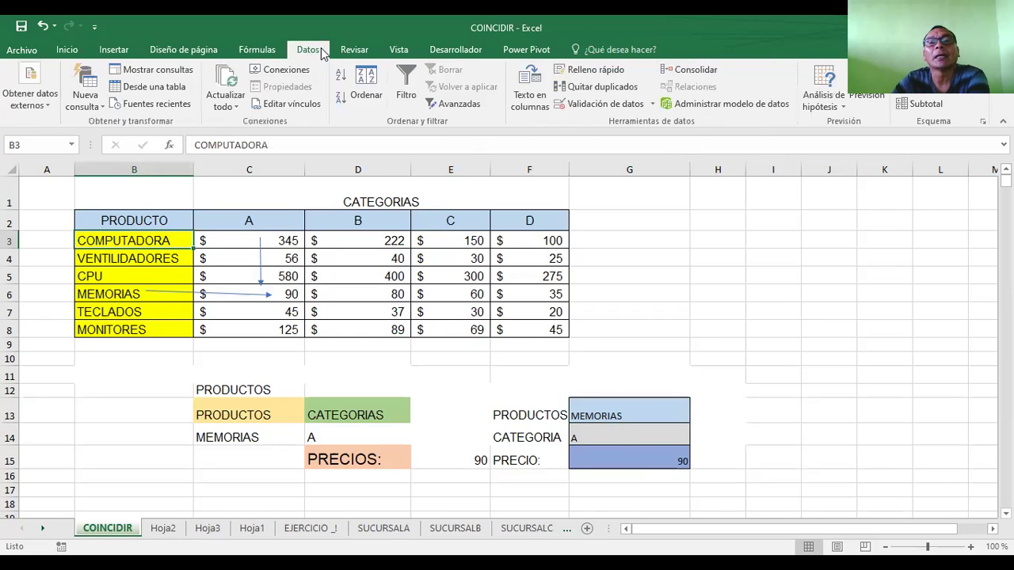
pyautogui.click(652, 104)
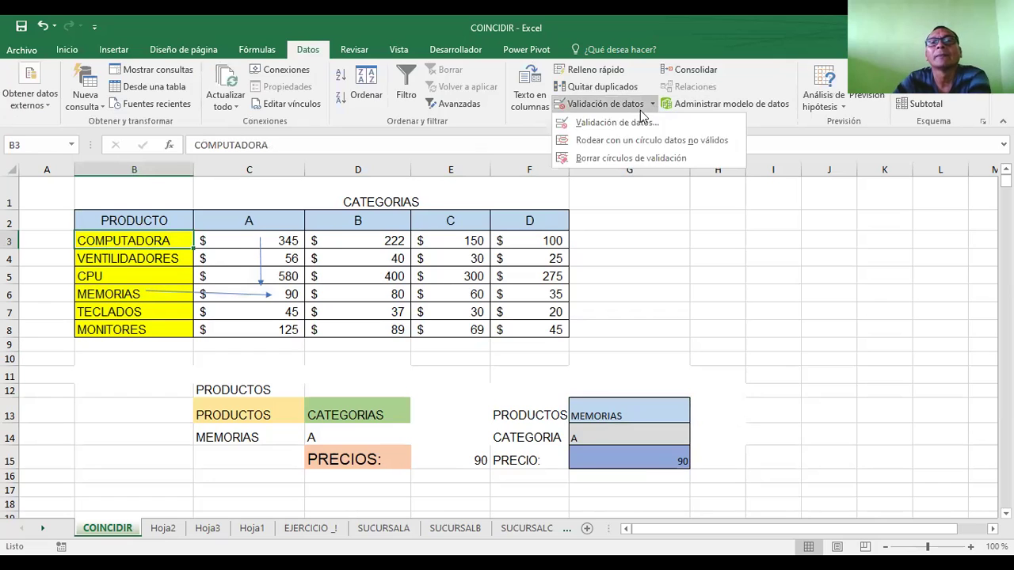
pyautogui.click(626, 123)
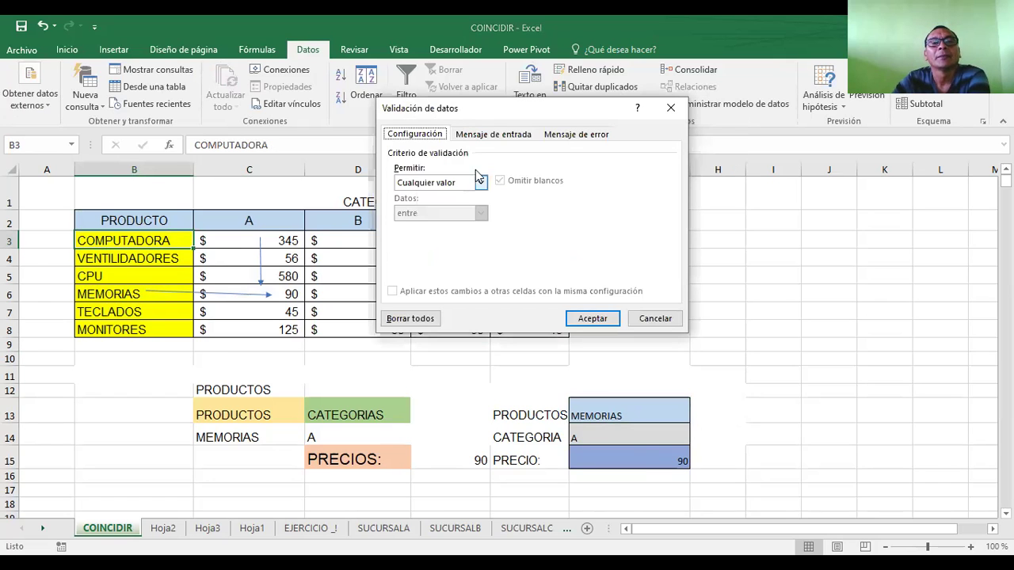
pyautogui.click(648, 320)
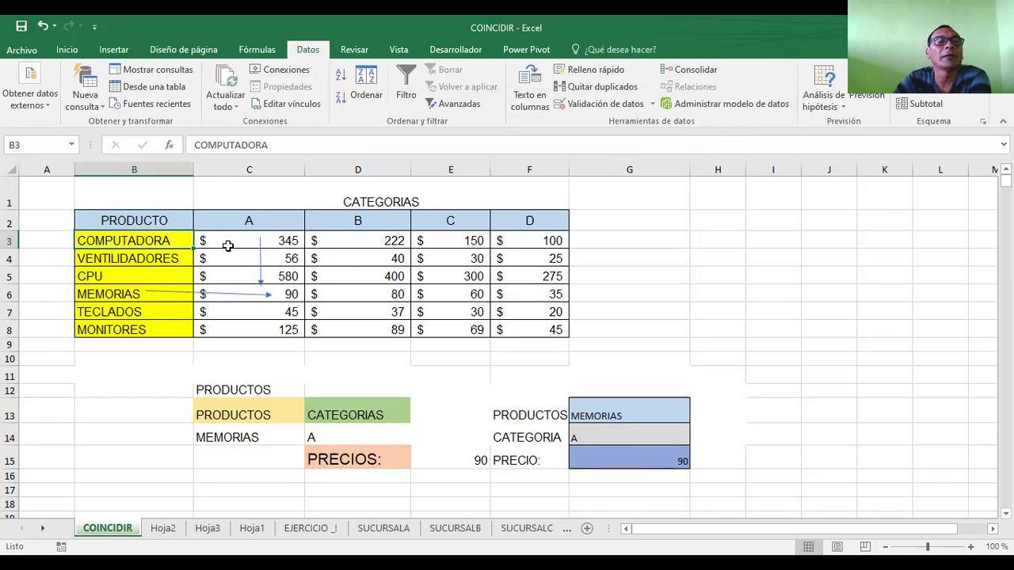
pyautogui.click(137, 223)
pyautogui.click(148, 240)
pyautogui.click(592, 411)
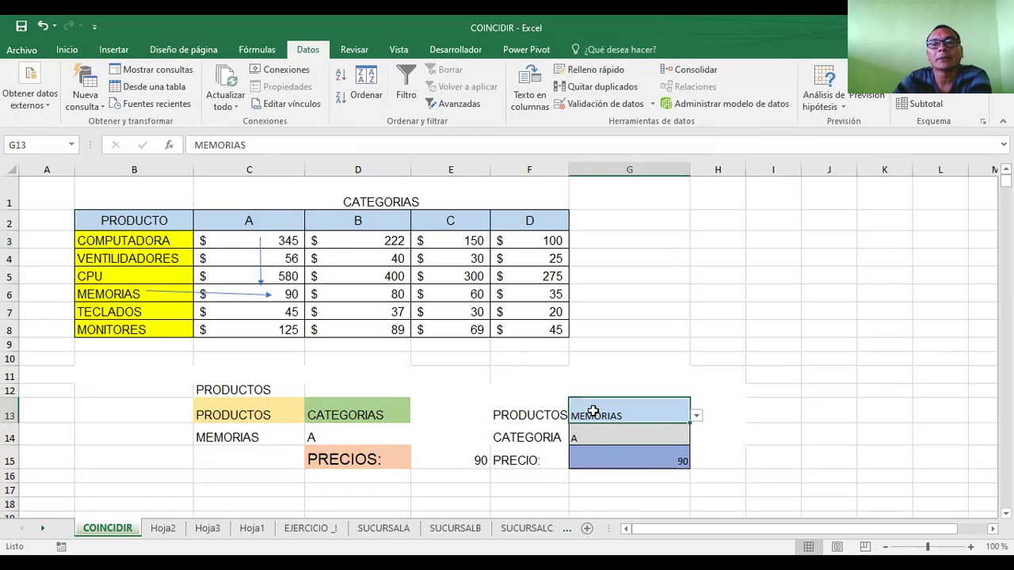
pyautogui.click(587, 105)
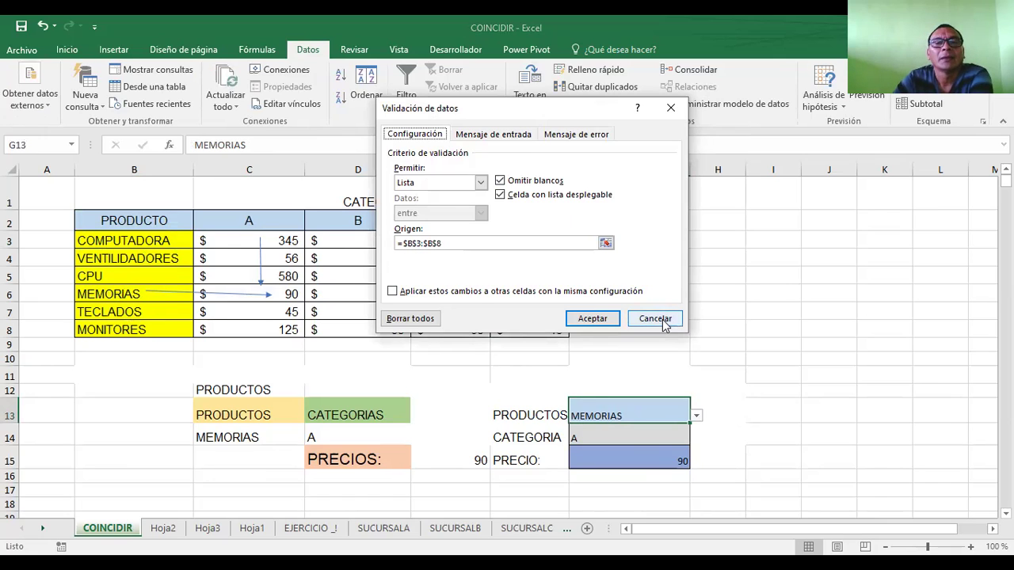
pyautogui.click(664, 319)
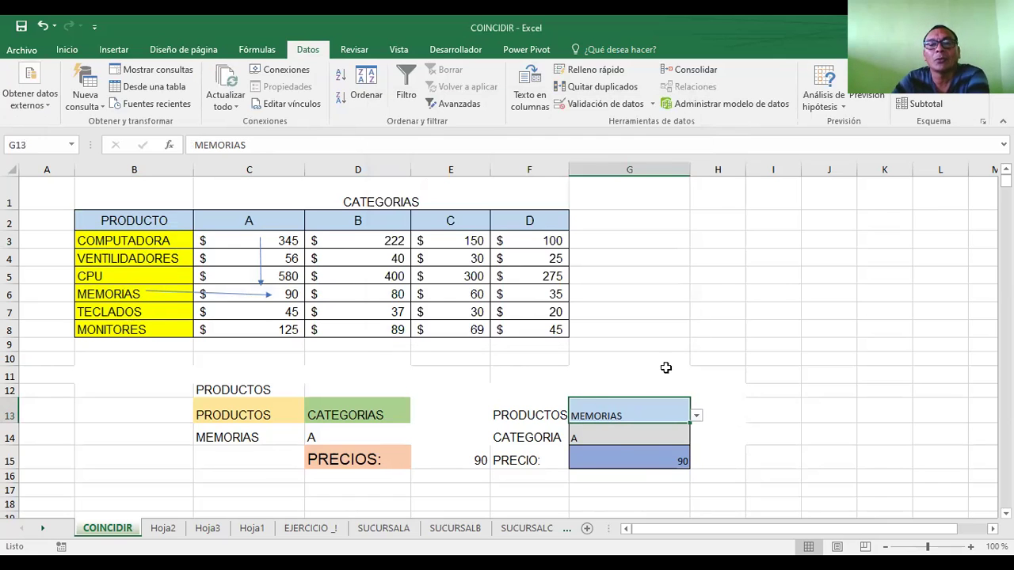
pyautogui.click(626, 437)
pyautogui.moveTo(622, 447); pyautogui.dragTo(615, 427)
pyautogui.press('Escape')
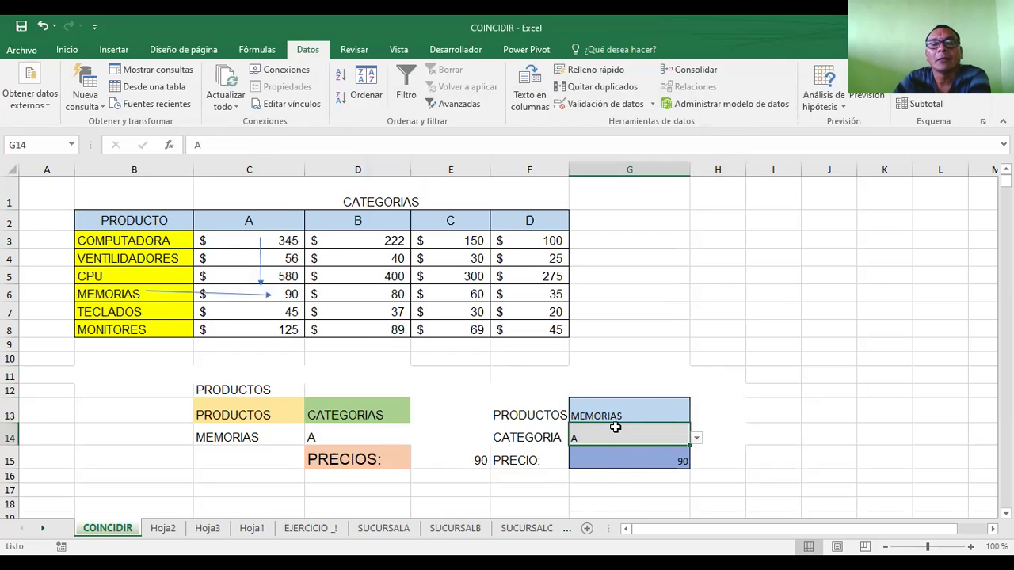
pyautogui.click(611, 109)
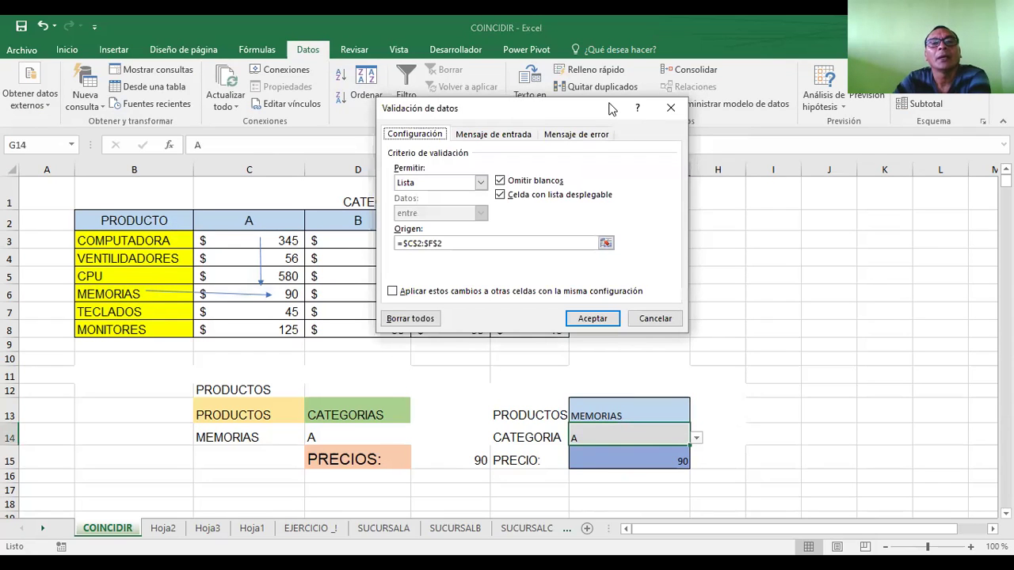
pyautogui.click(655, 318)
pyautogui.click(692, 270)
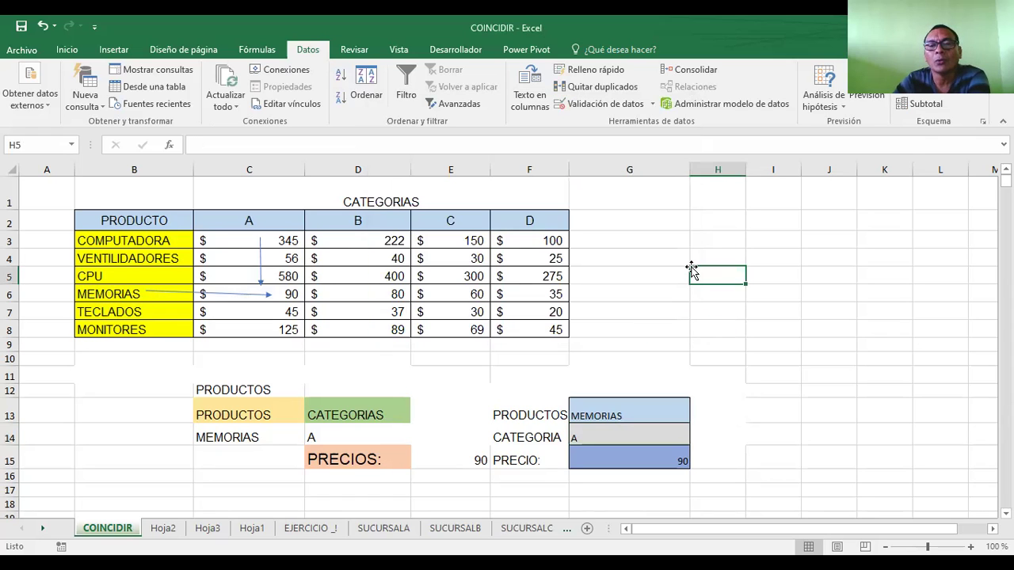
pyautogui.click(632, 459)
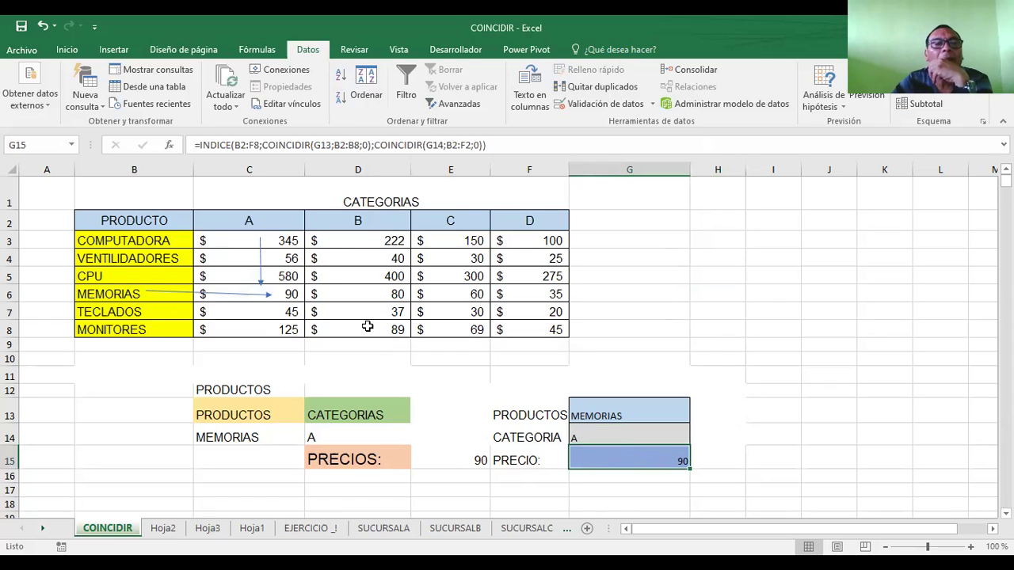
# Step: Delete the column C and row 6 blue arrows, then select the price table B2:F8
pyautogui.click(260, 252)
pyautogui.press('Delete')
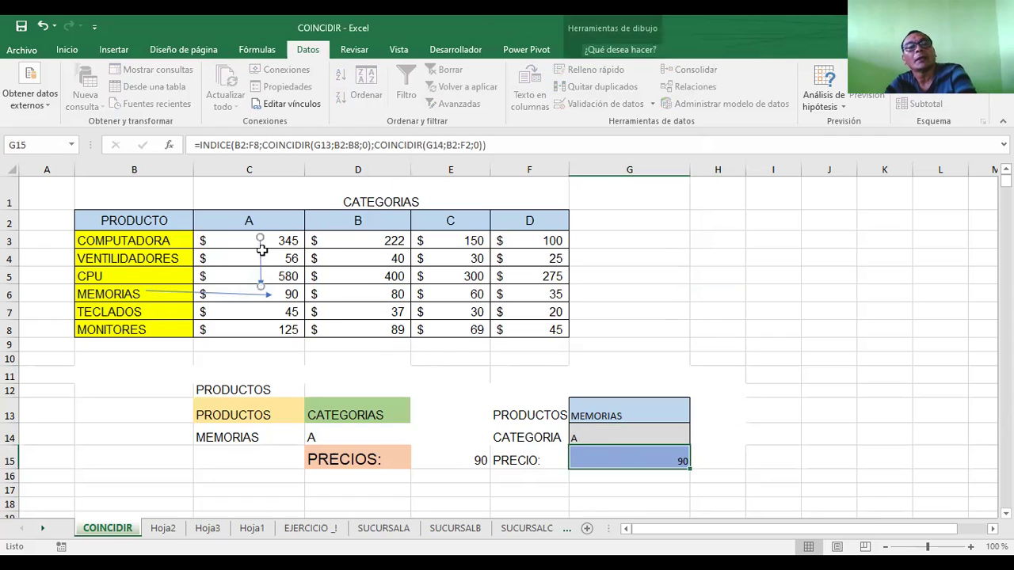
pyautogui.click(229, 295)
pyautogui.press('Delete')
pyautogui.click(655, 283)
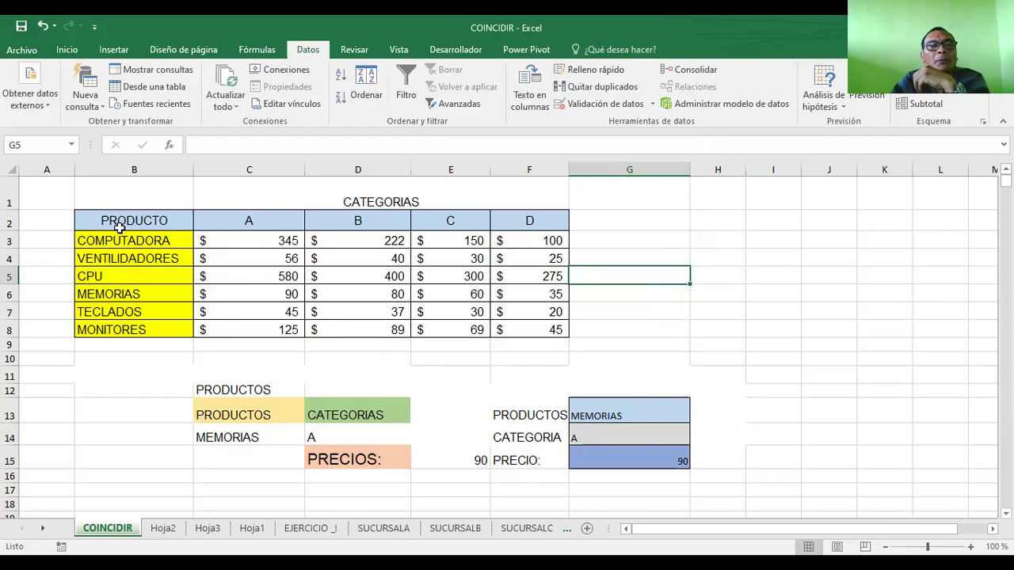
pyautogui.moveTo(111, 221)
pyautogui.mouseDown()
pyautogui.moveTo(477, 240)
pyautogui.moveTo(522, 330)
pyautogui.mouseUp()
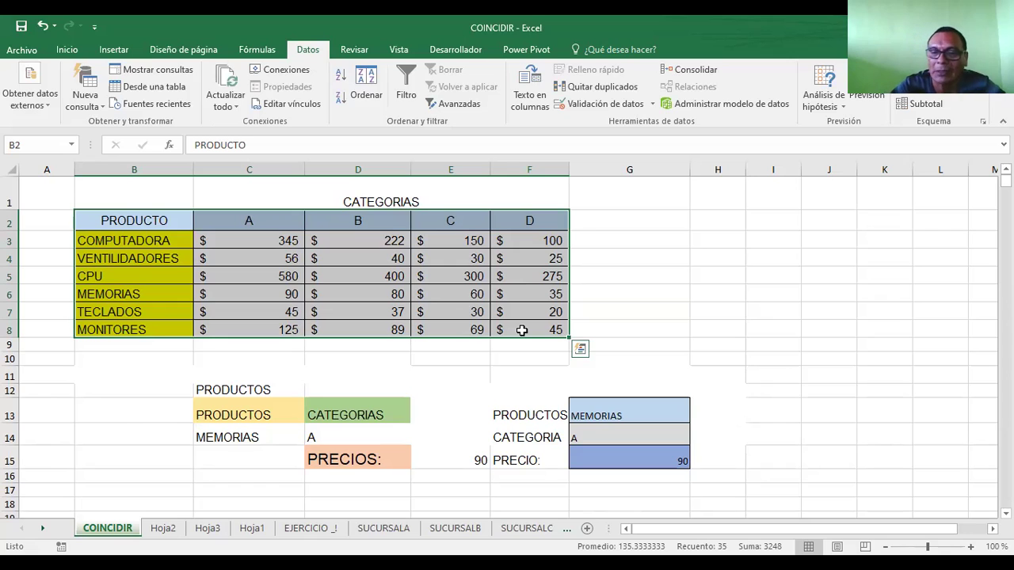
# Step: Edit G15's =INDICE(B2:F8;COINCIDIR(...);COINCIDIR(...)) formula in the formula bar to show its ranges
pyautogui.click(602, 457)
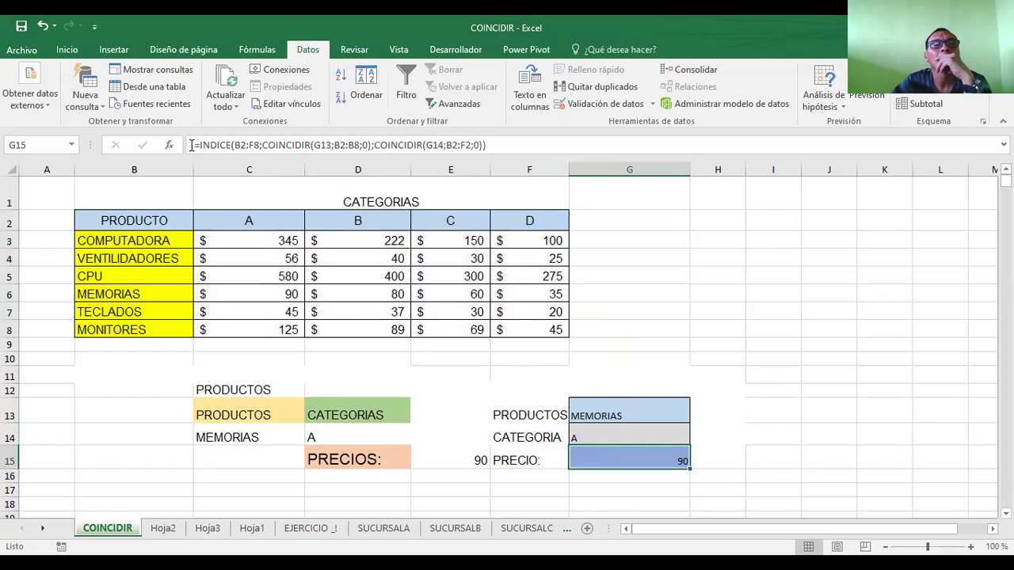
pyautogui.click(248, 145)
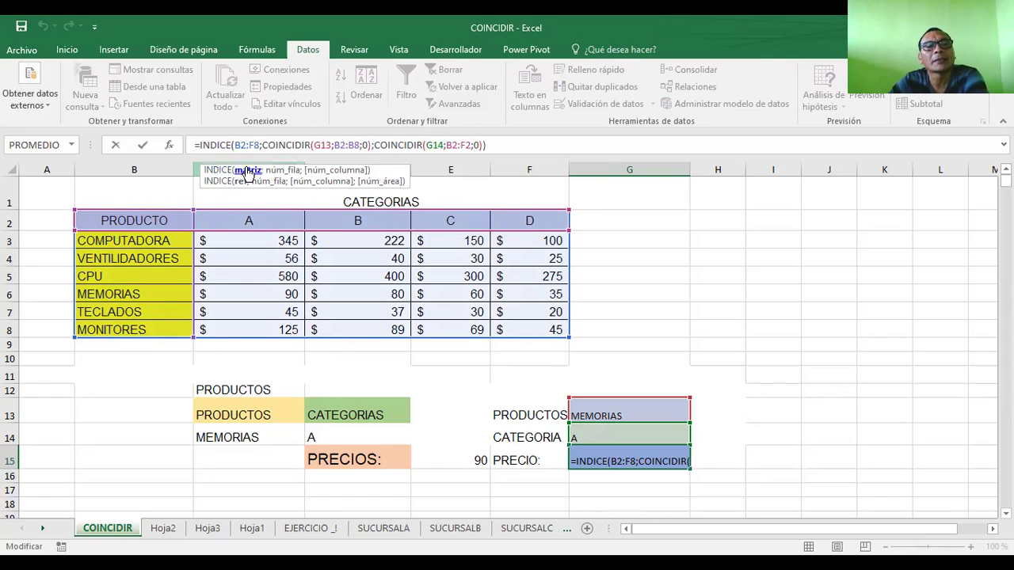
# Step: Step through the formula's arguments, marking the B2:B8 range, and exit without changes
pyautogui.click(247, 145)
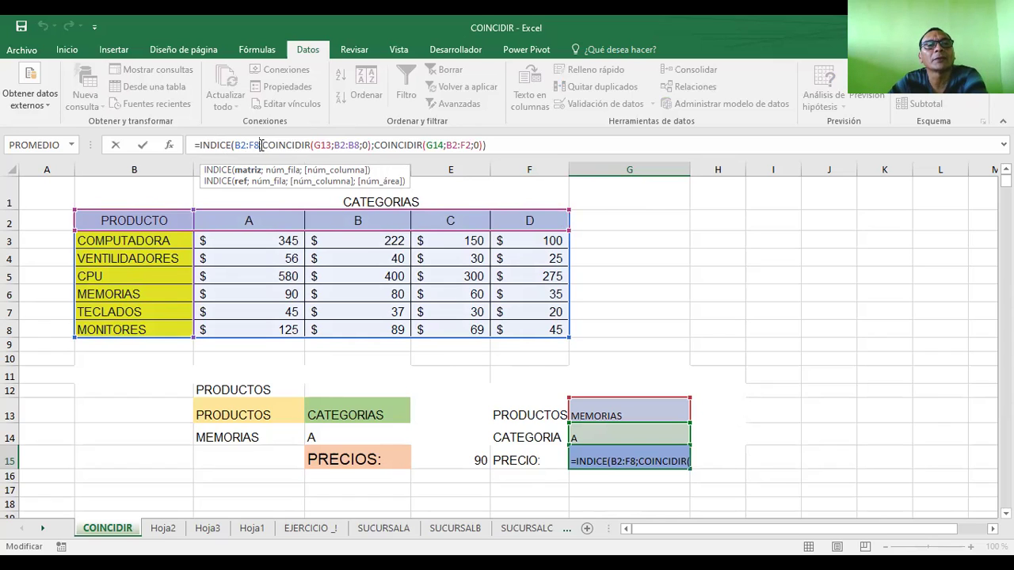
pyautogui.click(287, 145)
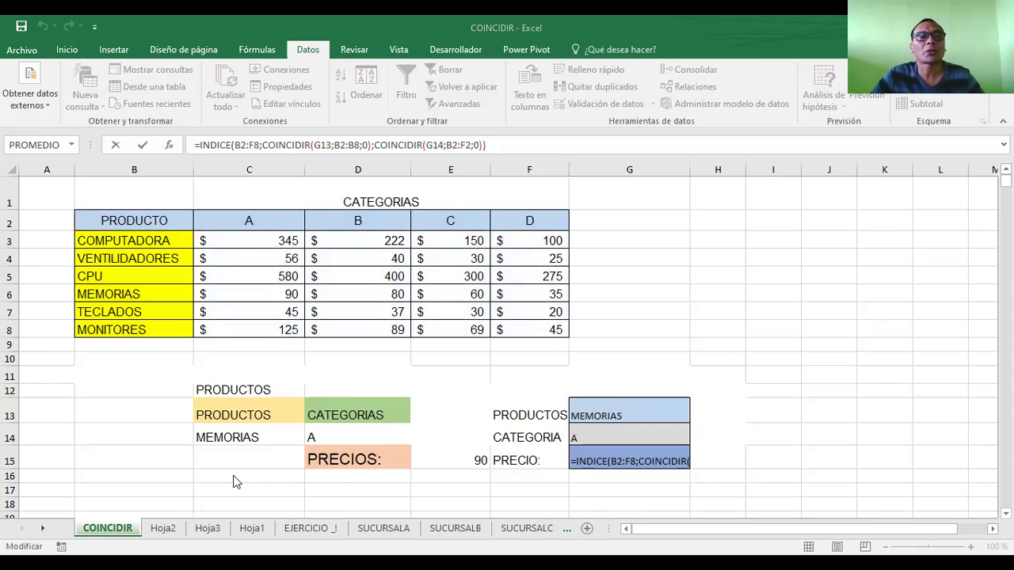
pyautogui.click(332, 145)
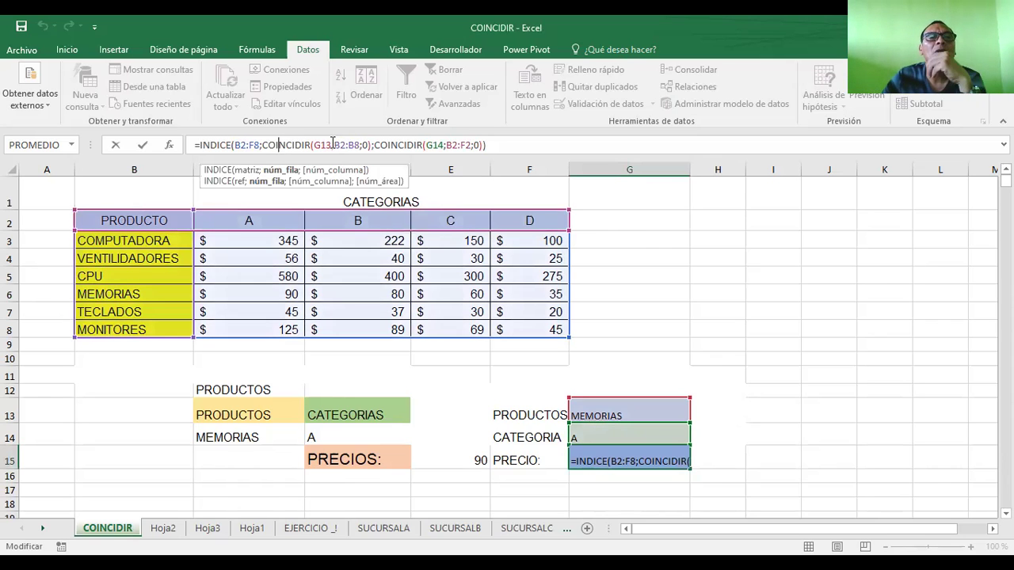
pyautogui.moveTo(333, 144); pyautogui.dragTo(361, 146)
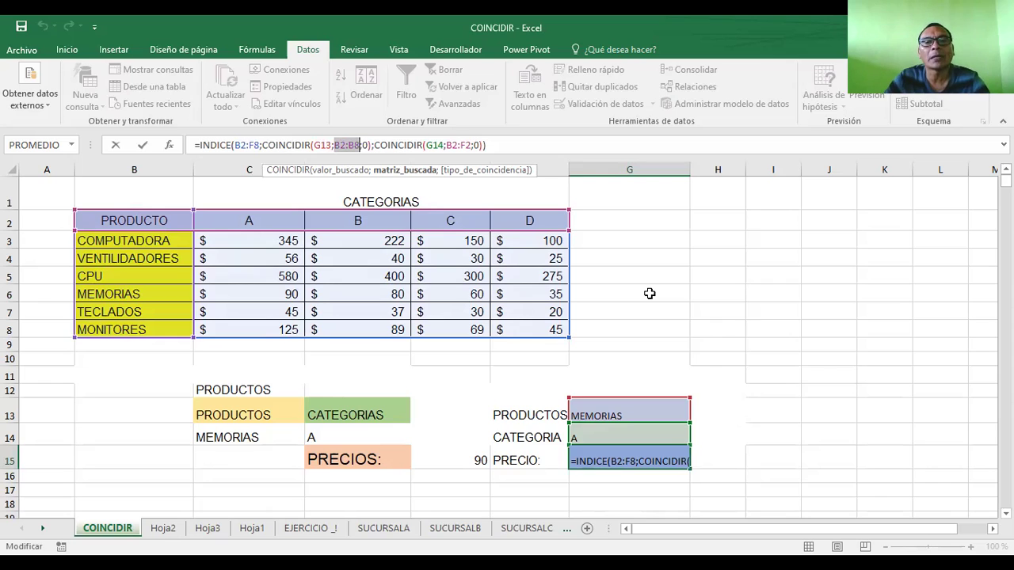
pyautogui.press('Return')
# Step: Select the product cell G13, the category cell G14, then range I11:K11
pyautogui.click(621, 420)
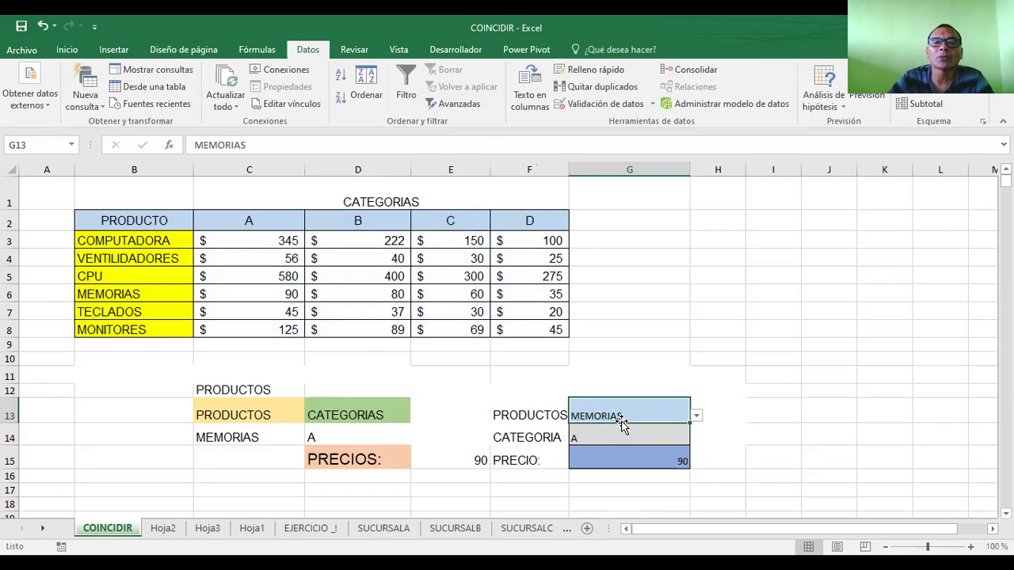
pyautogui.click(601, 439)
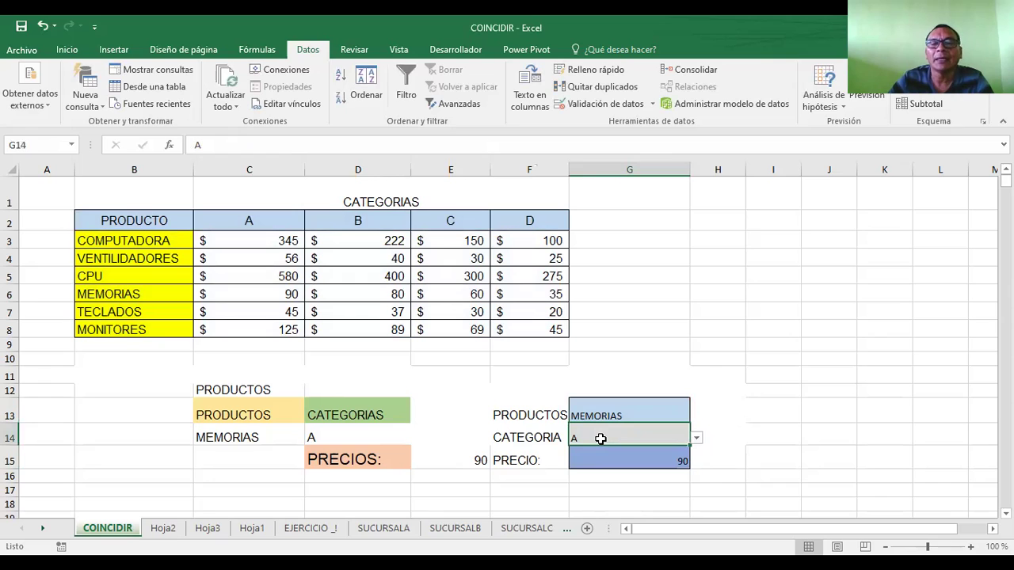
pyautogui.moveTo(765, 377); pyautogui.dragTo(860, 374)
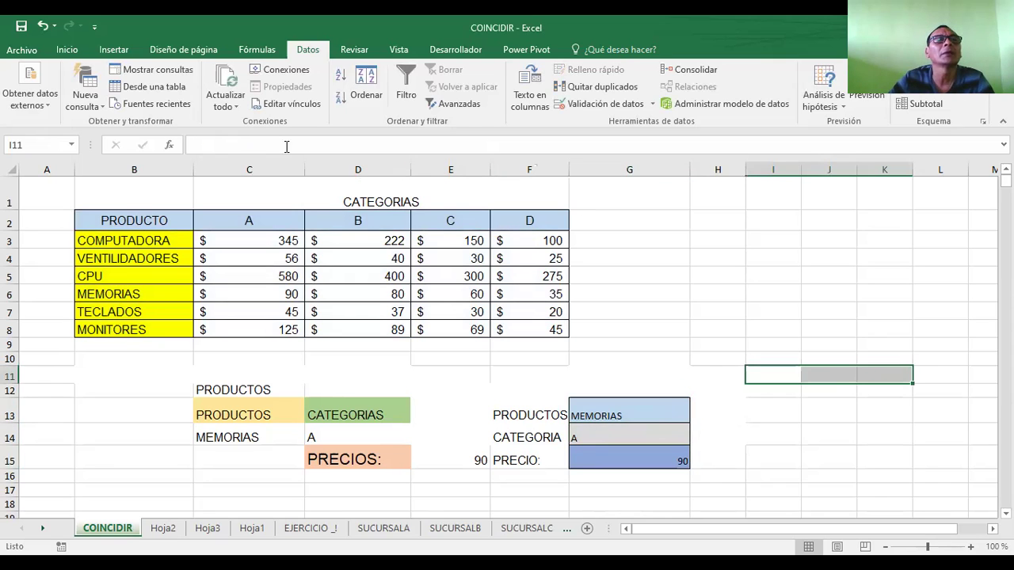
# Step: Fill I11:K11 yellow and J8:J13 orange to form crossing bands
pyautogui.click(67, 50)
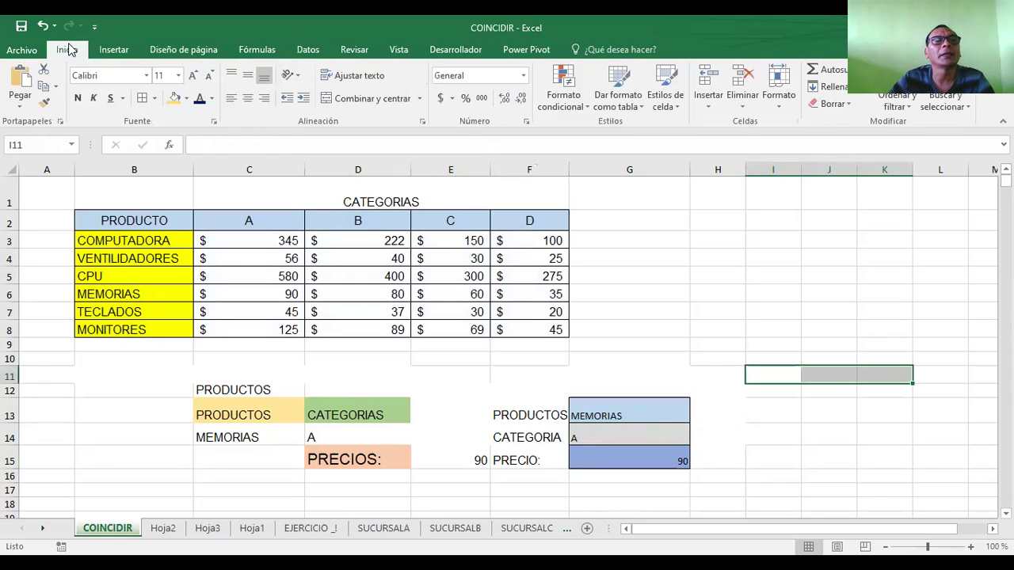
pyautogui.click(177, 98)
pyautogui.moveTo(815, 325); pyautogui.dragTo(837, 410)
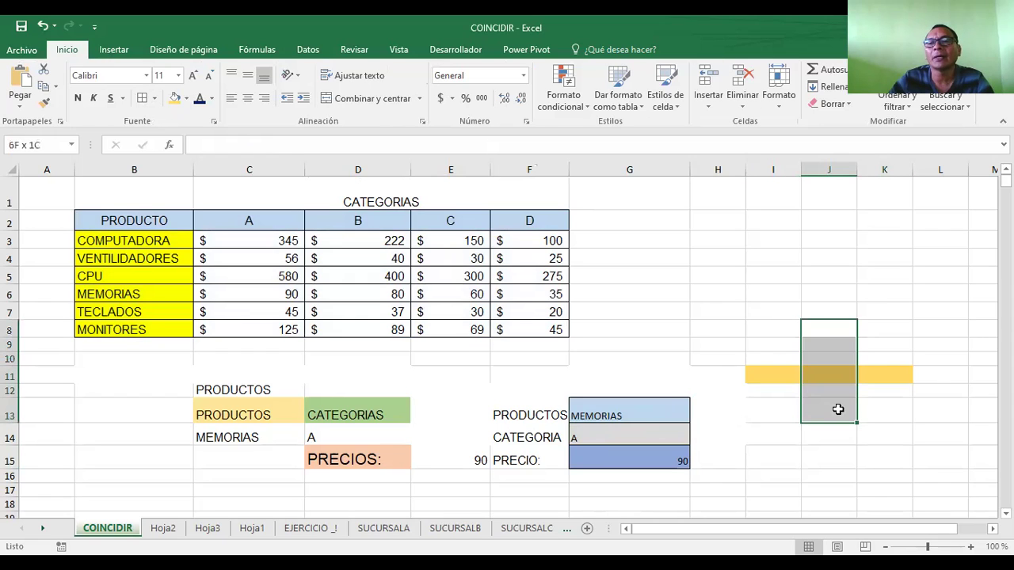
pyautogui.click(188, 99)
pyautogui.click(240, 160)
# Step: Fill the intersection cell J11 dark green
pyautogui.click(836, 372)
pyautogui.click(836, 372)
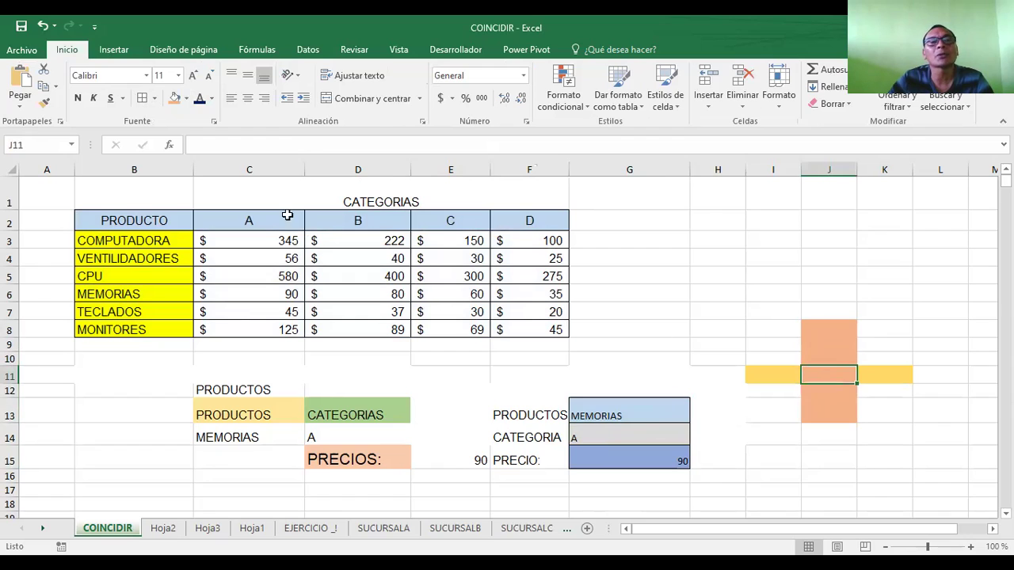
pyautogui.click(187, 98)
pyautogui.click(289, 176)
pyautogui.click(713, 273)
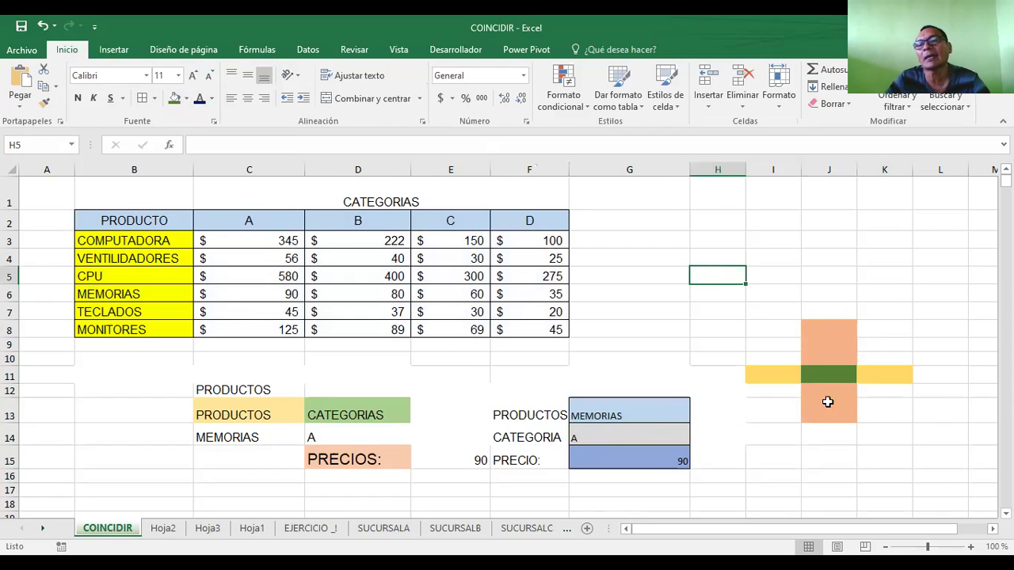
pyautogui.click(825, 375)
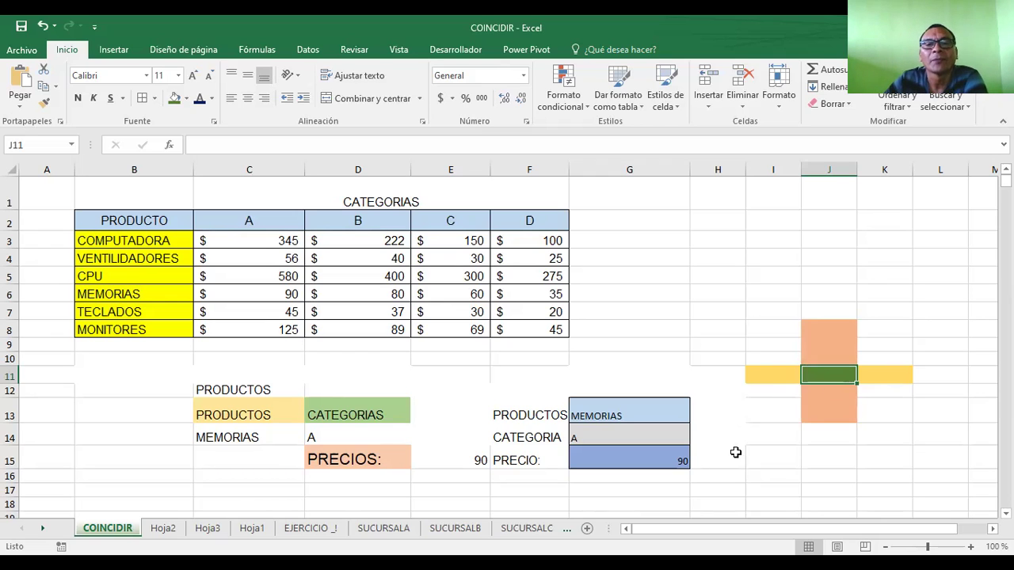
# Step: Show the G15 formula's B2:F8 table range, then cancel the edit
pyautogui.click(647, 458)
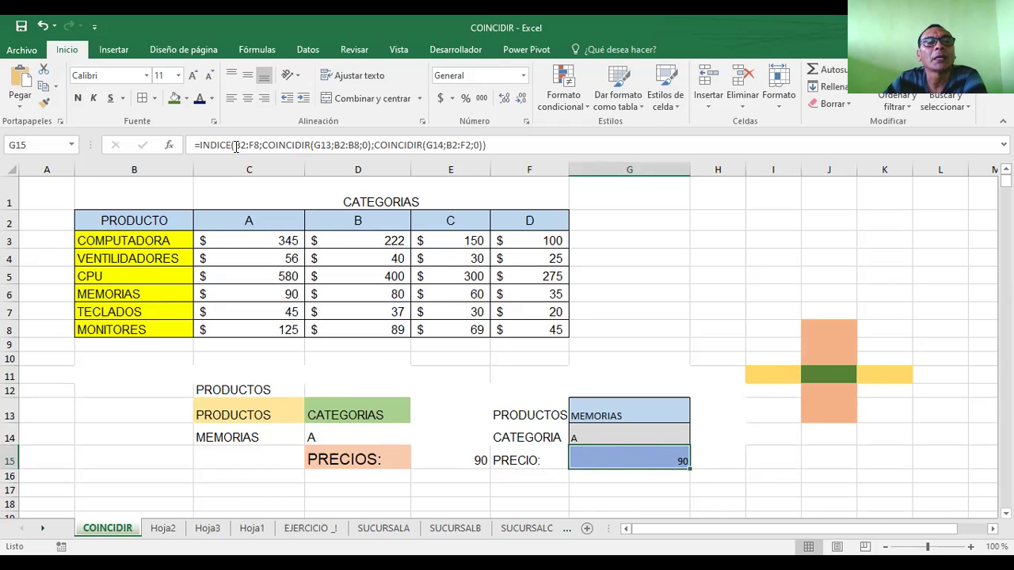
pyautogui.moveTo(236, 145); pyautogui.dragTo(261, 145)
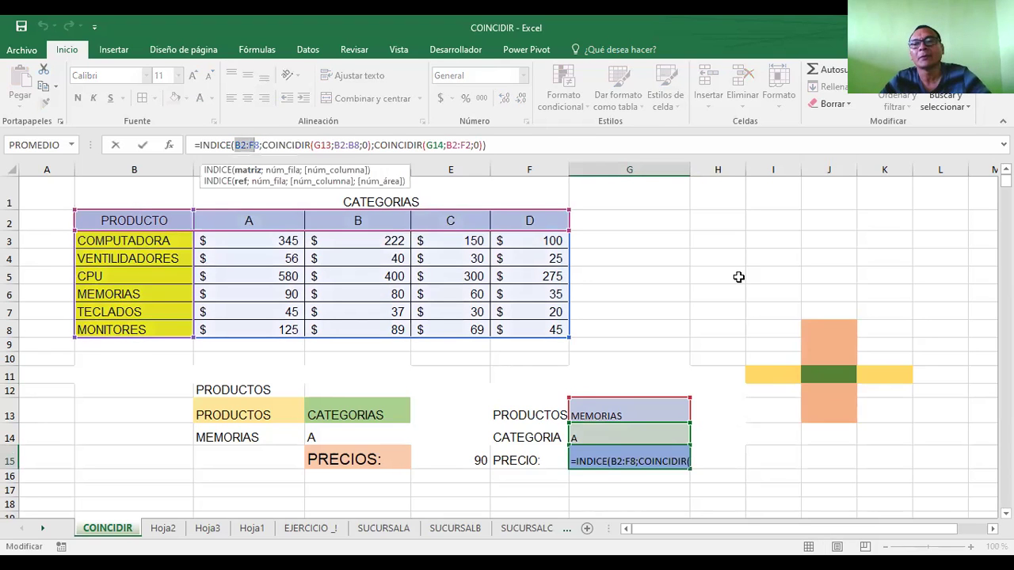
pyautogui.press('Escape')
# Step: Select the block I8:K13 around the coloured bands and bring up the fill colours
pyautogui.moveTo(767, 314); pyautogui.dragTo(896, 410)
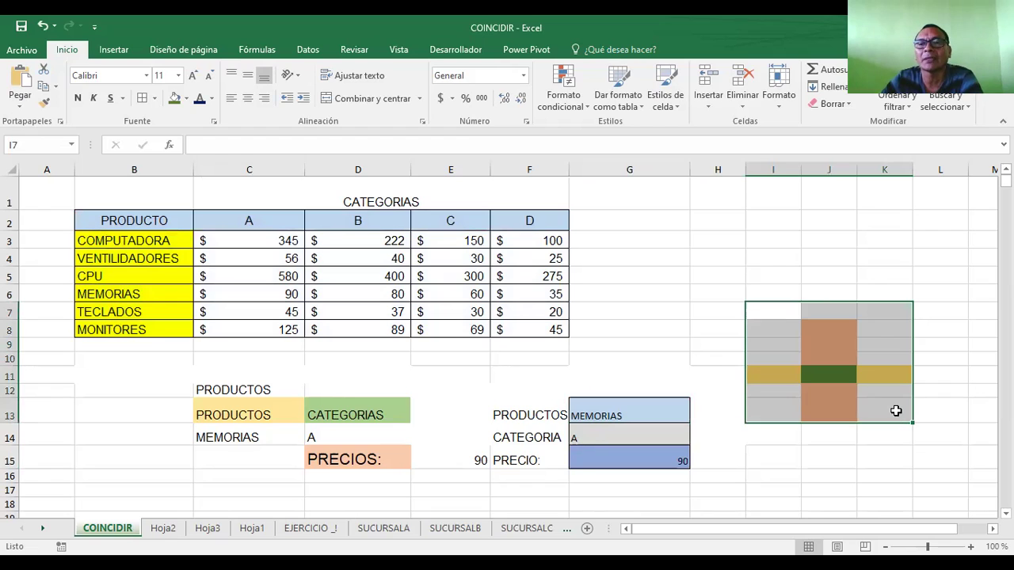
pyautogui.click(896, 431)
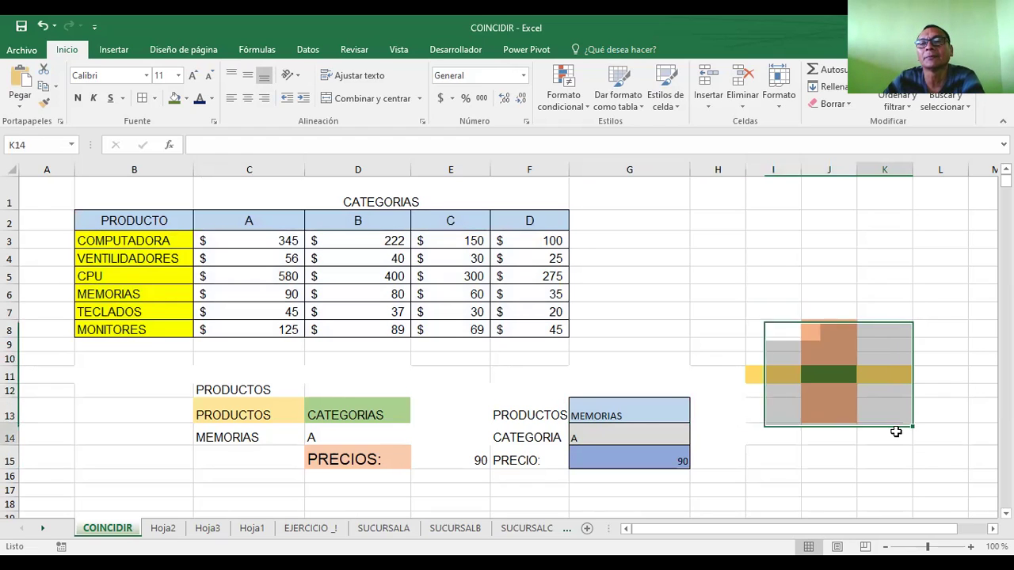
pyautogui.moveTo(761, 328); pyautogui.dragTo(894, 411)
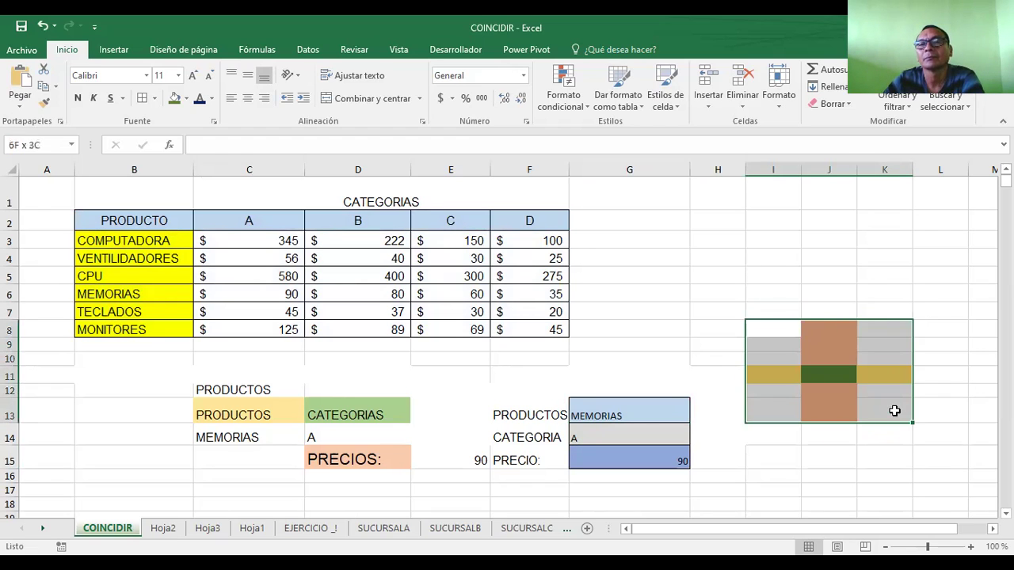
pyautogui.click(186, 98)
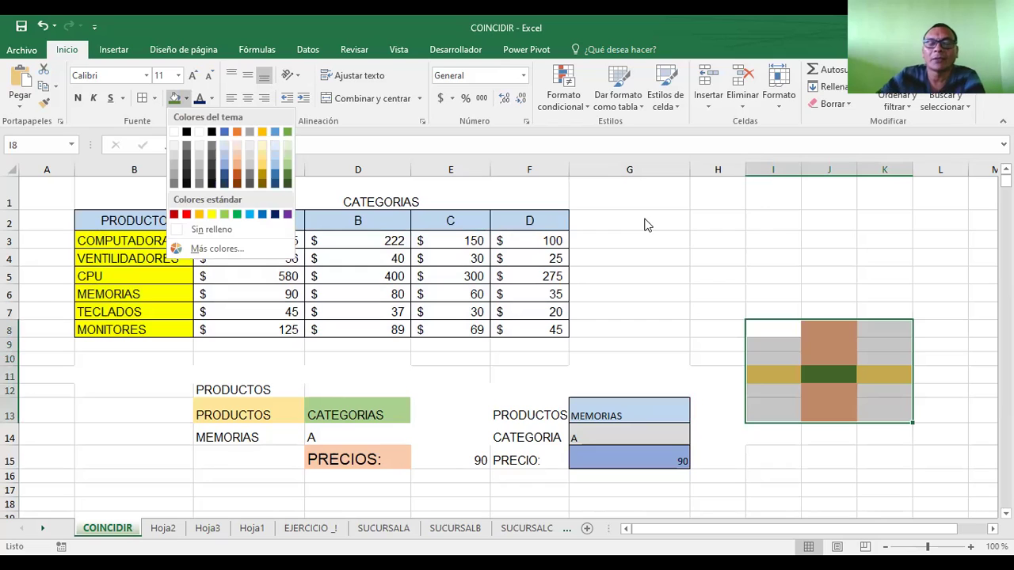
# Step: Dismiss the fill colours and open G15's formula, highlighting its G13 reference and table-range argument
pyautogui.click(644, 458)
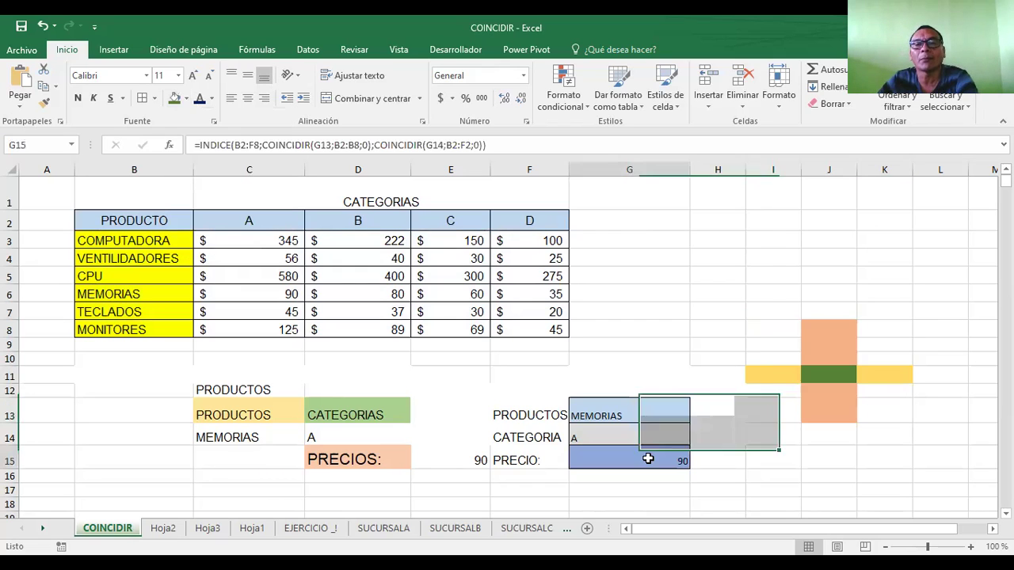
pyautogui.click(323, 145)
pyautogui.doubleClick(322, 145)
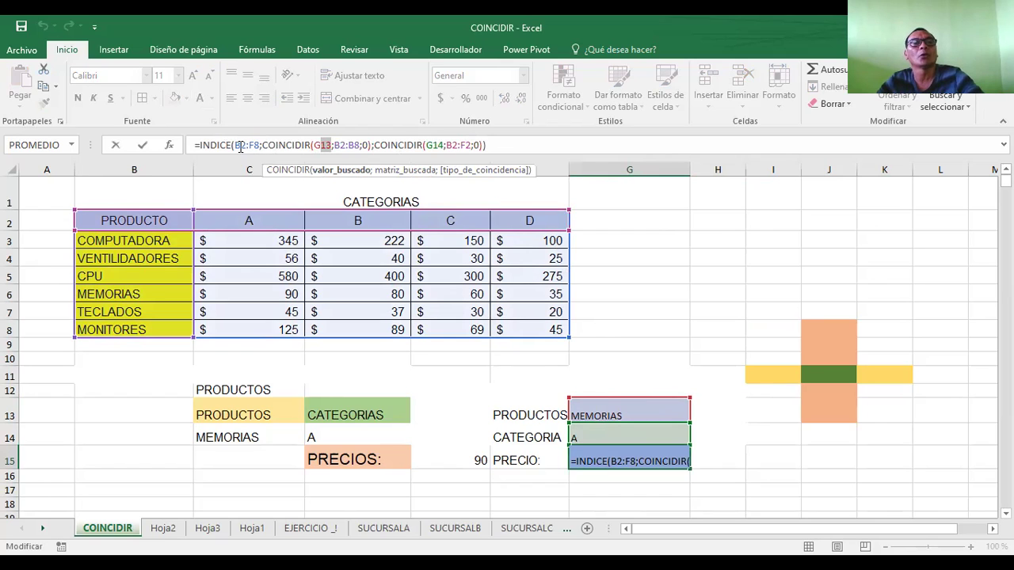
pyautogui.click(241, 145)
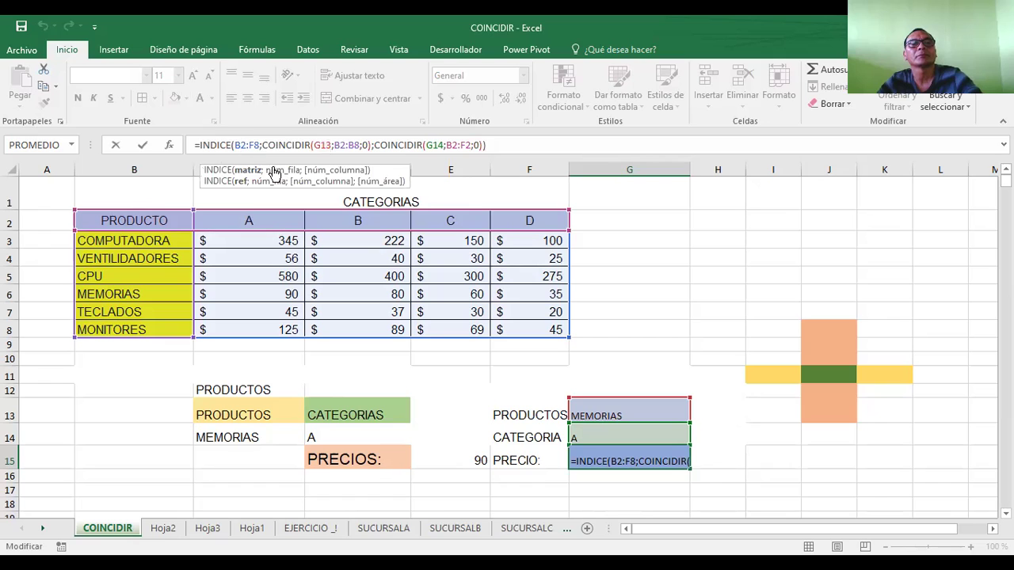
# Step: Mark the category B column D2:D8, the product column B2:B8 and the A and B headers
pyautogui.moveTo(362, 220); pyautogui.dragTo(362, 327)
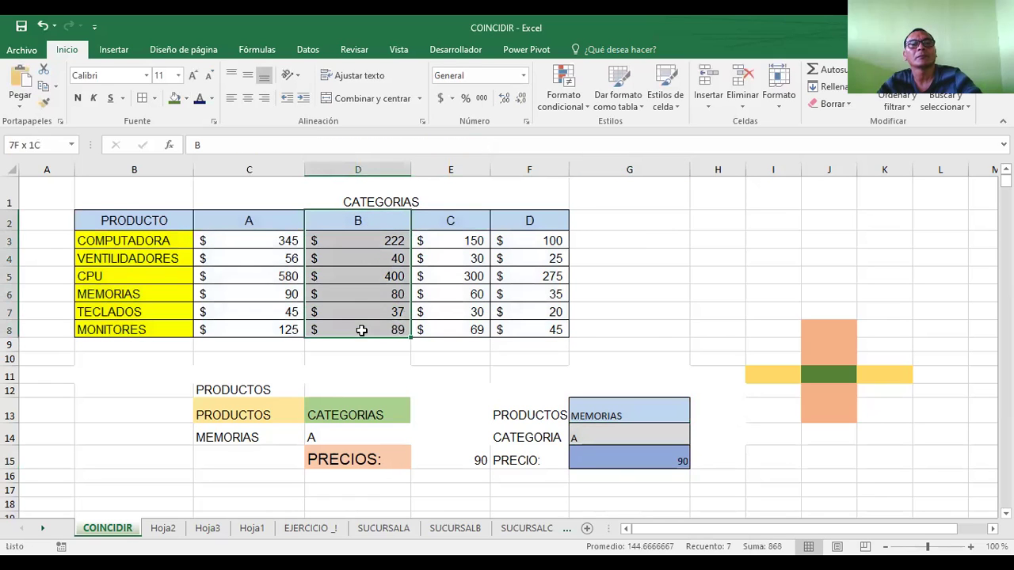
pyautogui.click(654, 274)
pyautogui.moveTo(357, 220); pyautogui.dragTo(357, 328)
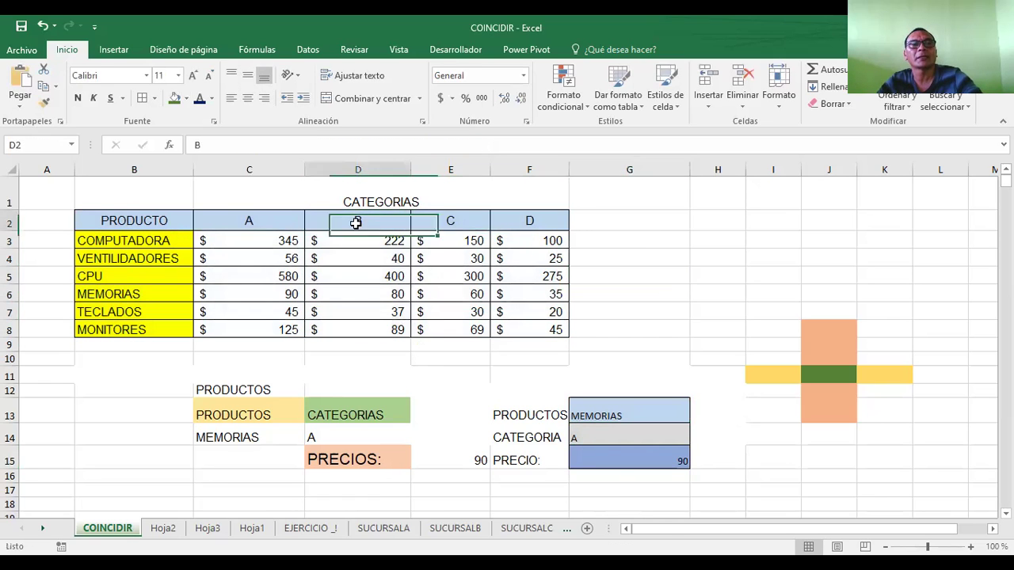
pyautogui.click(126, 221)
pyautogui.moveTo(126, 221); pyautogui.dragTo(111, 325)
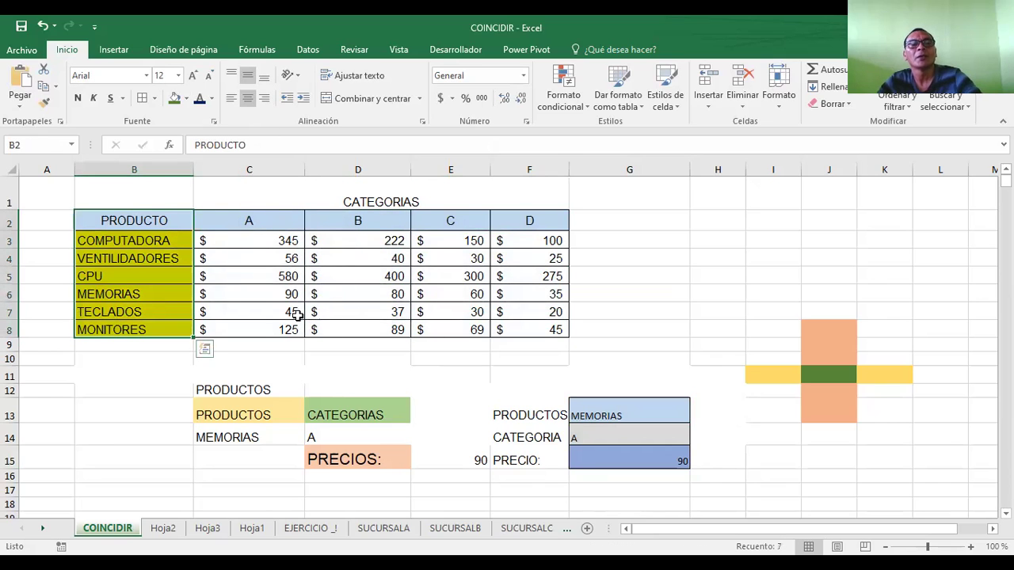
pyautogui.click(362, 220)
pyautogui.click(248, 221)
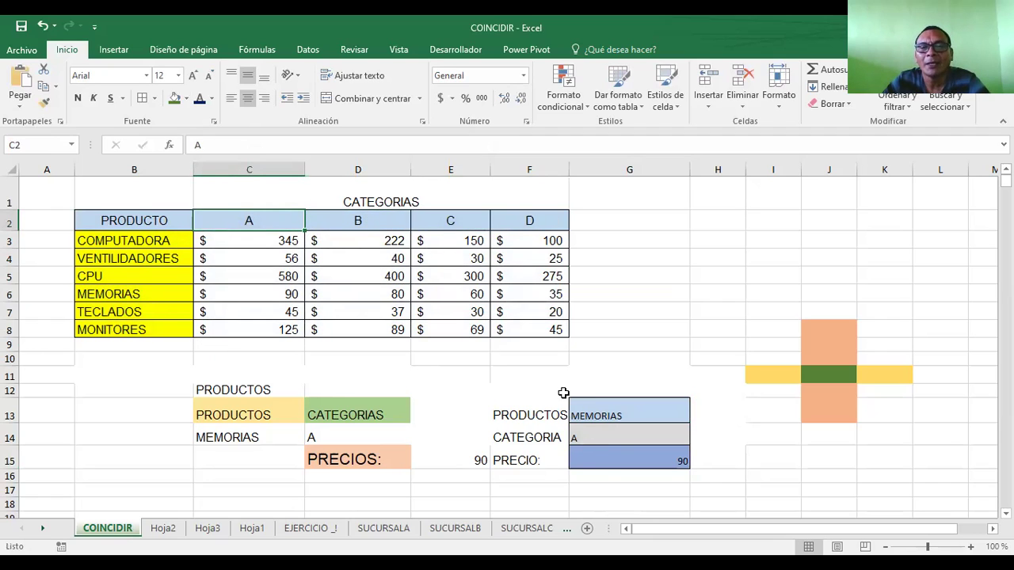
pyautogui.click(610, 462)
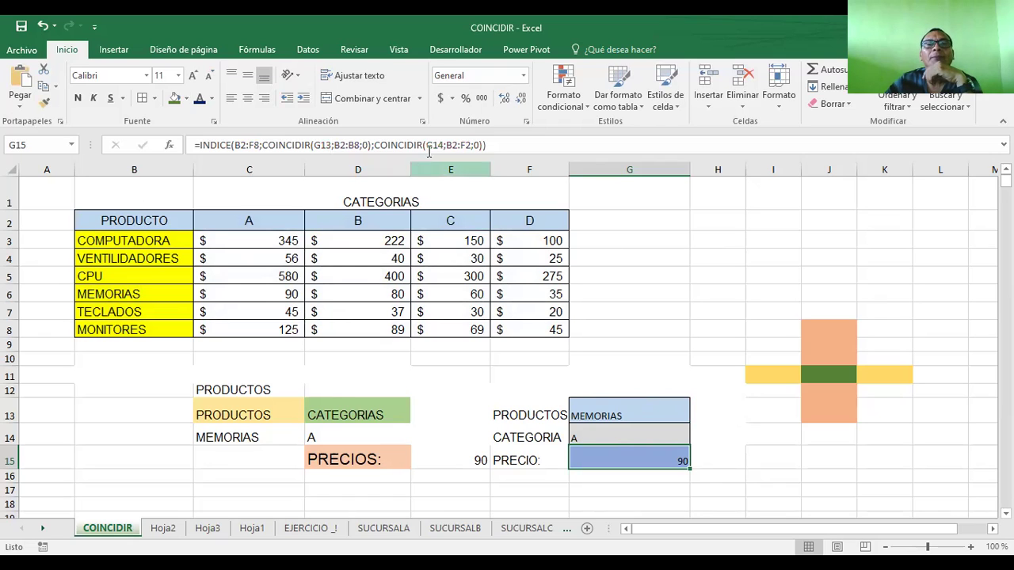
# Step: Change the category lookup range in G15's formula to B2:F2 and confirm it
pyautogui.moveTo(448, 149); pyautogui.dragTo(469, 148)
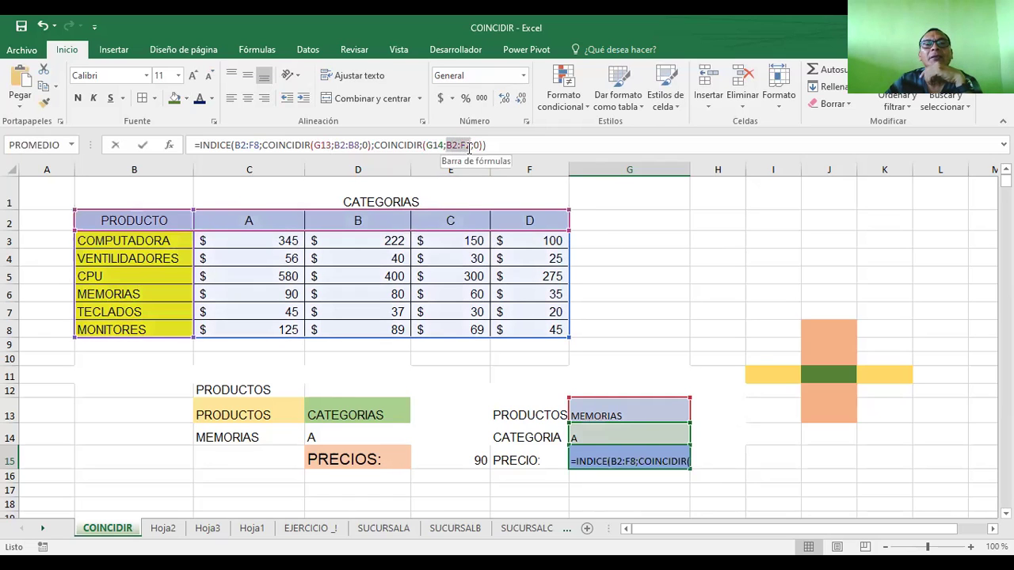
pyautogui.write('2')
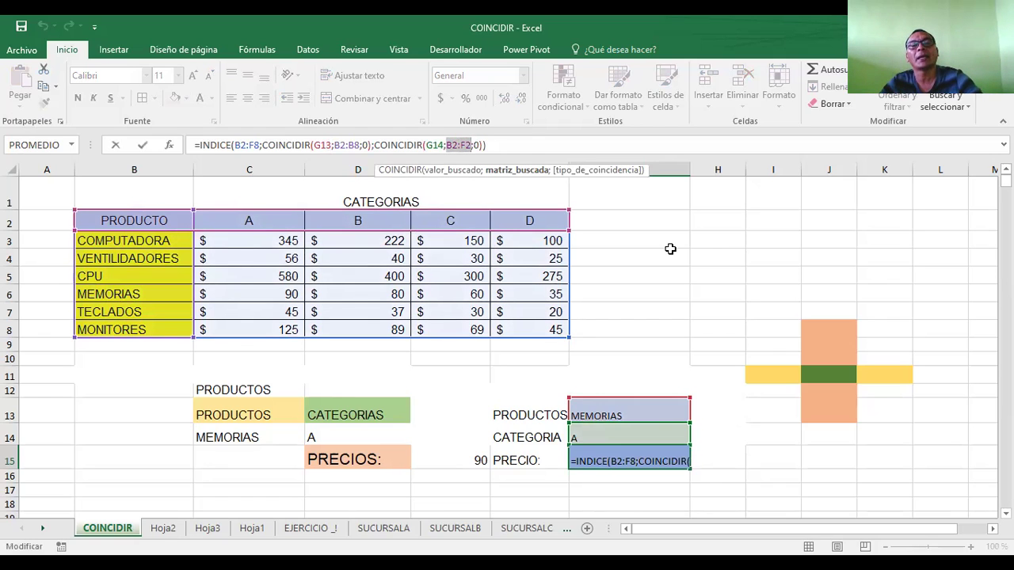
pyautogui.press('Return')
# Step: Highlight the header row B2:F2 and product column B2:B8, then reselect G15
pyautogui.moveTo(109, 222); pyautogui.dragTo(523, 219)
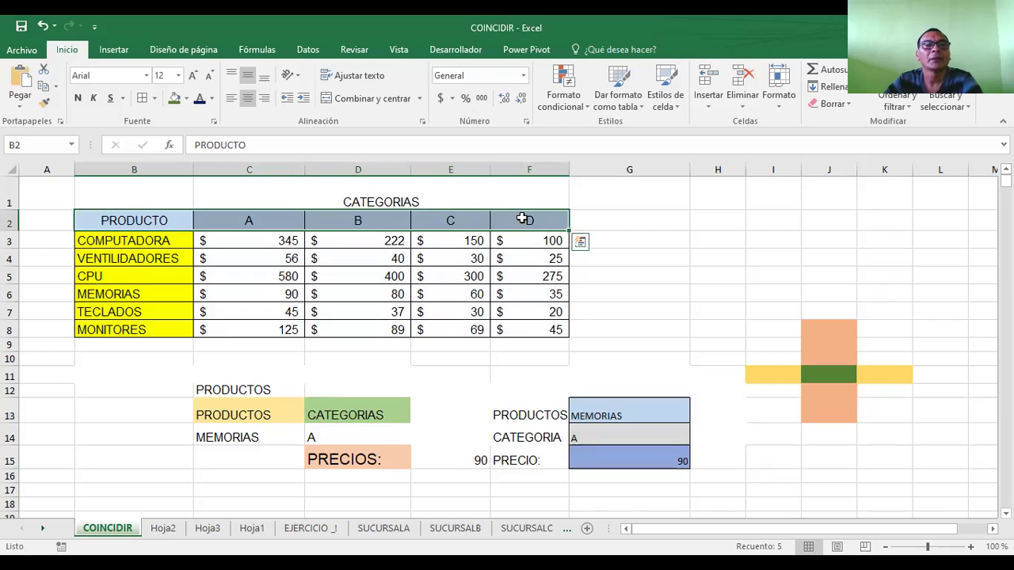
pyautogui.moveTo(142, 222); pyautogui.dragTo(155, 330)
pyautogui.click(685, 237)
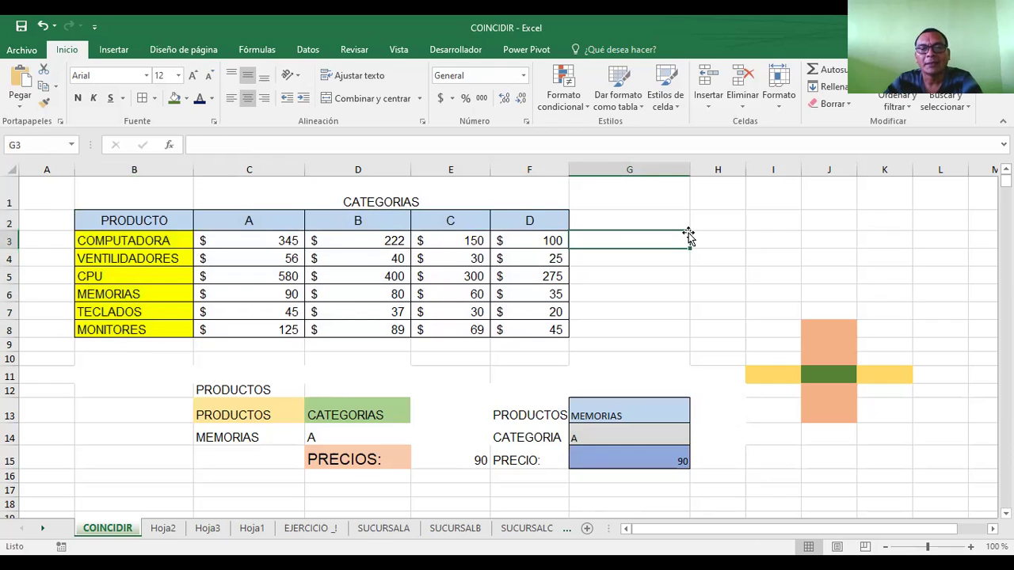
pyautogui.click(653, 464)
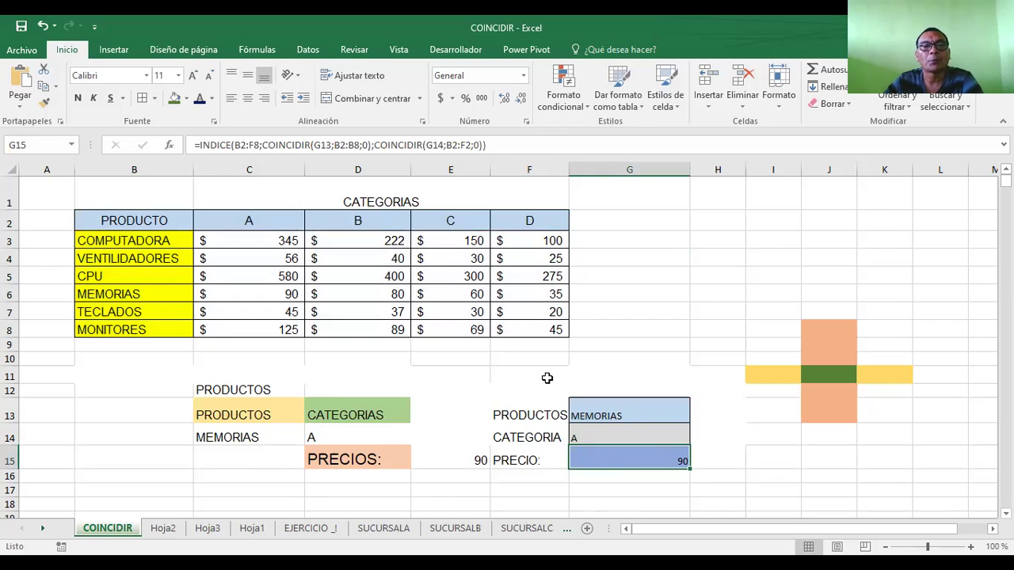
# Step: Choose COMPUTADORA in G13 and category D in G14, then select the matching price 100 in F3
pyautogui.click(611, 415)
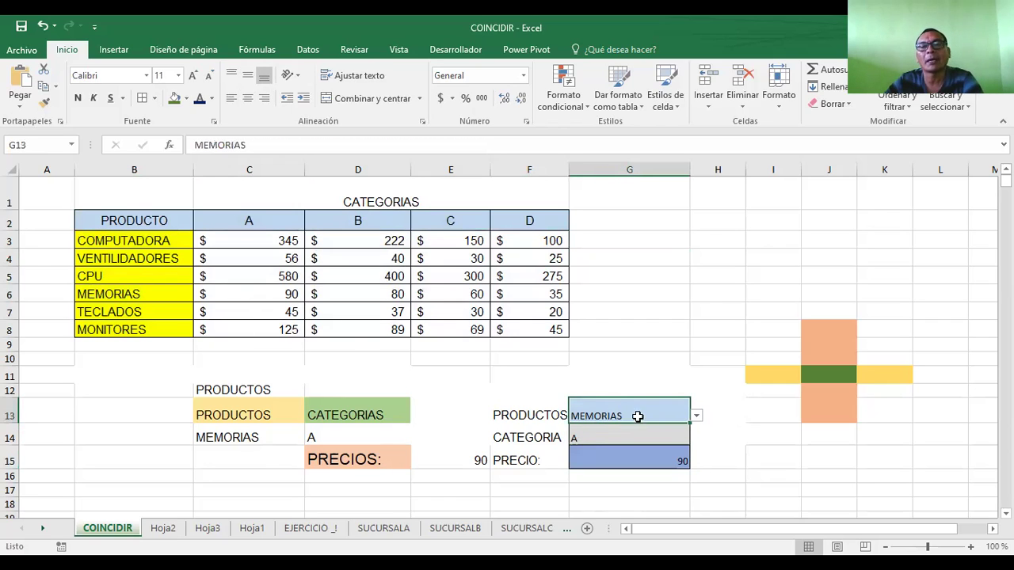
pyautogui.click(697, 416)
pyautogui.click(634, 425)
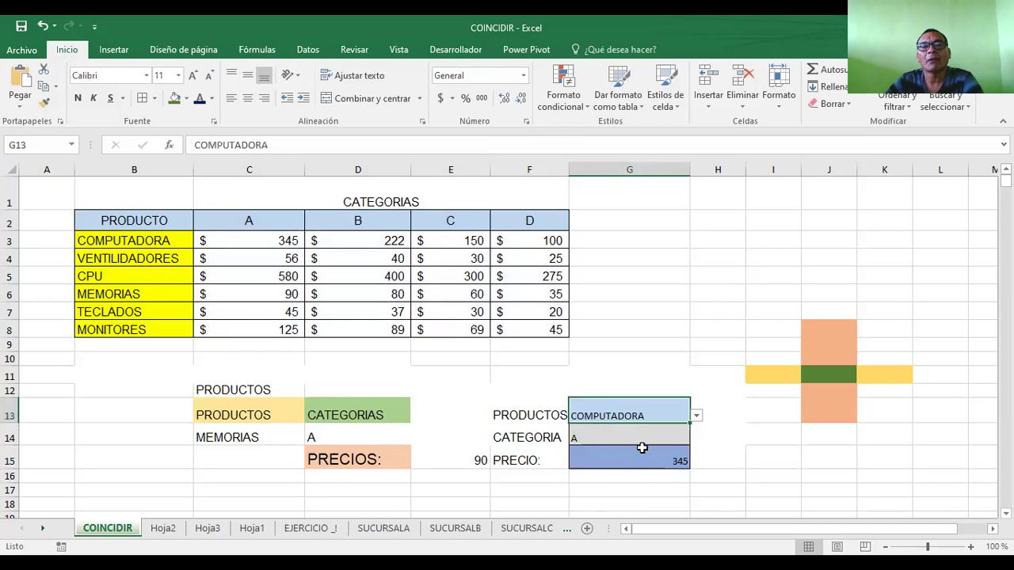
pyautogui.click(640, 440)
pyautogui.click(695, 438)
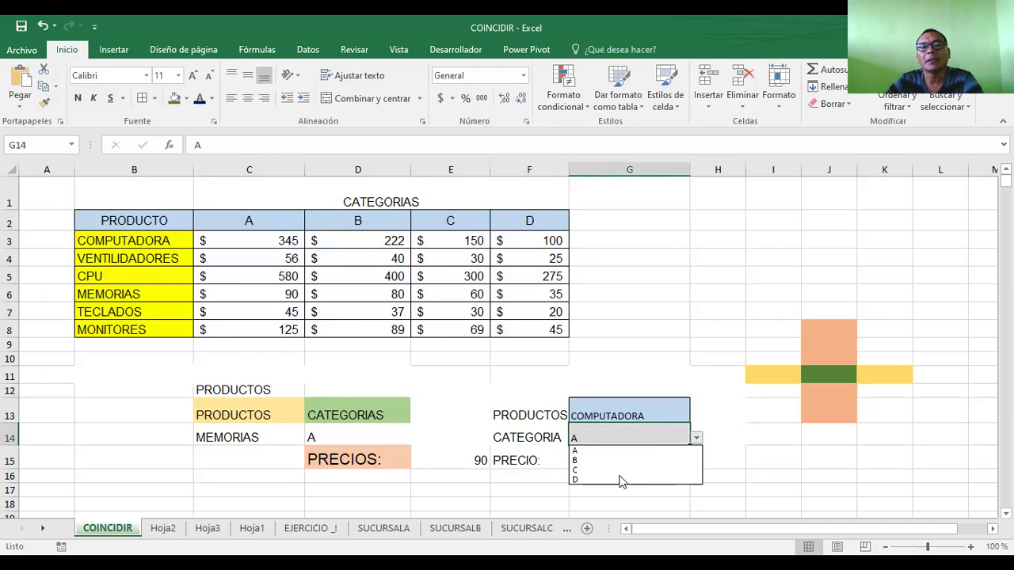
pyautogui.click(621, 481)
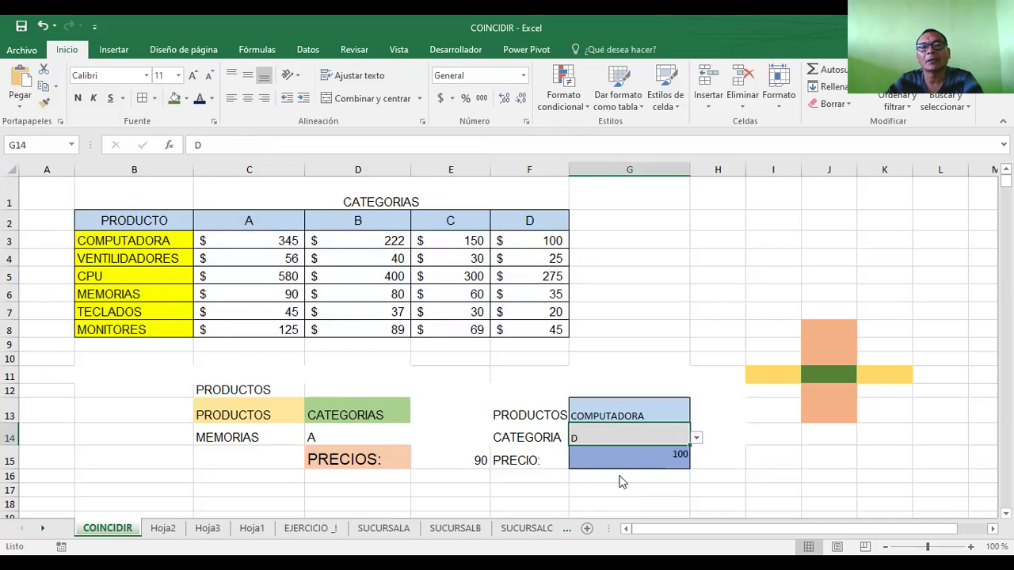
pyautogui.click(531, 240)
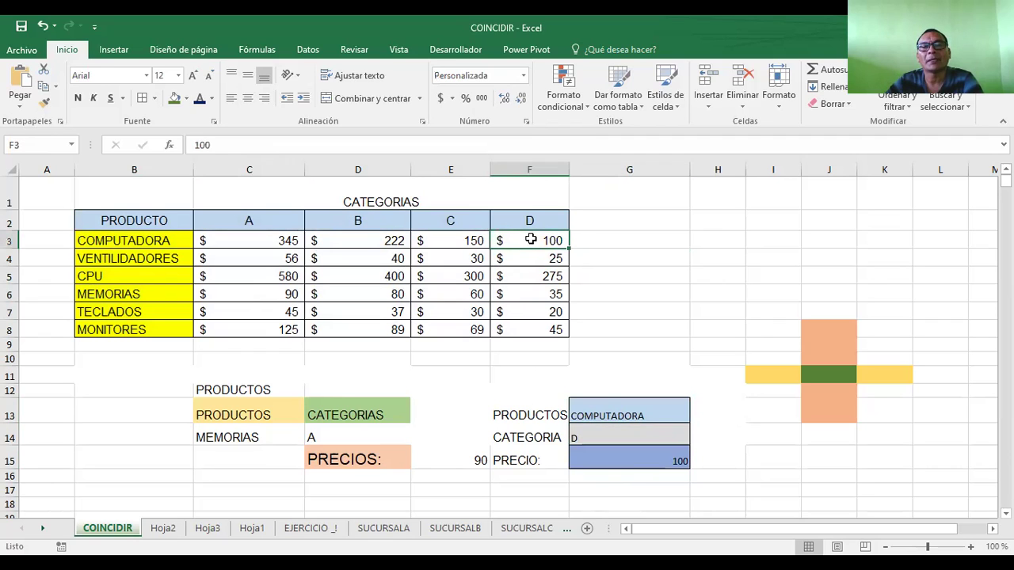
# Step: Fill the 100 price cell F3 red, then review it within the table B2:F8
pyautogui.click(113, 49)
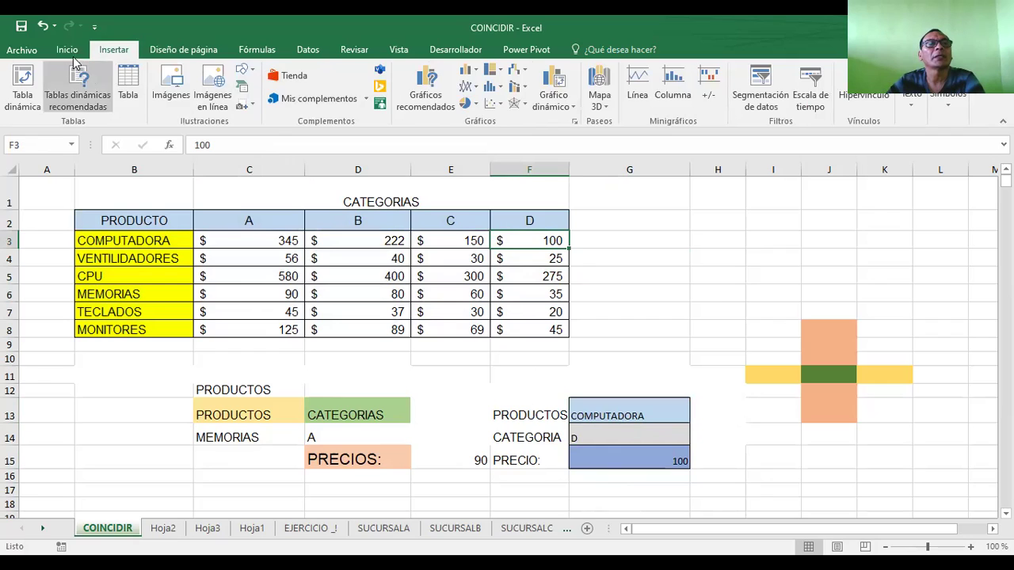
pyautogui.click(73, 50)
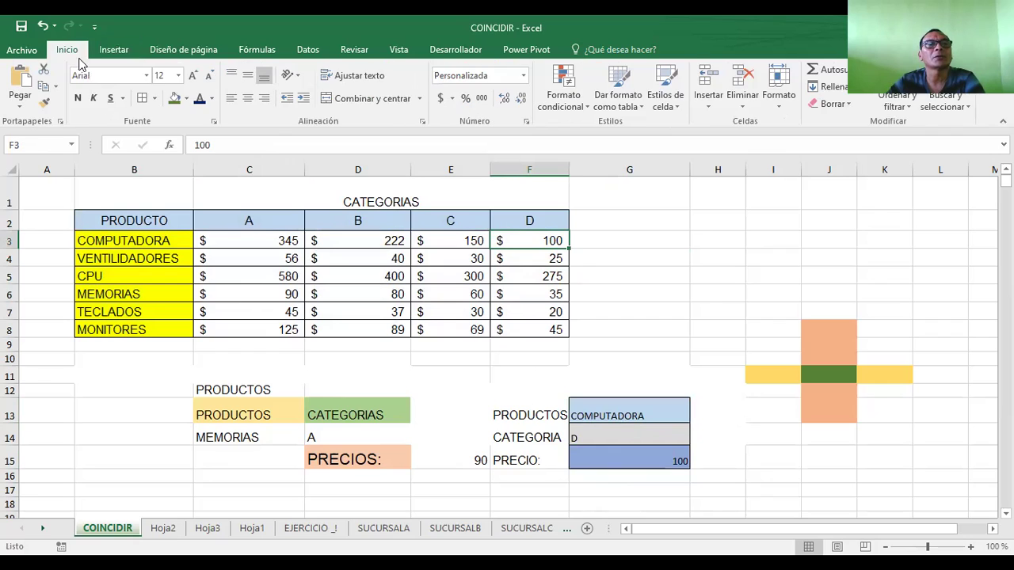
pyautogui.click(186, 99)
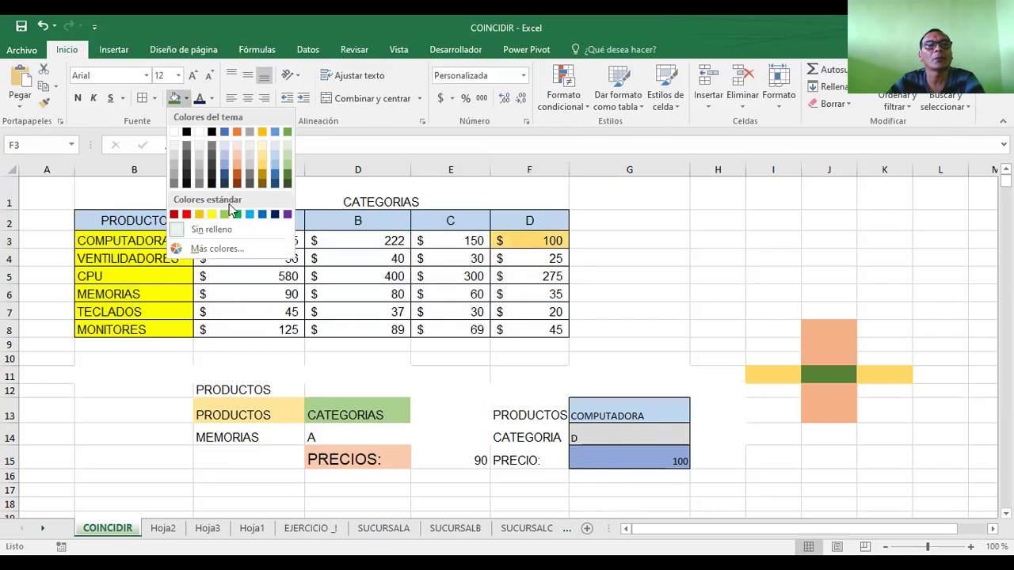
pyautogui.click(184, 214)
pyautogui.click(652, 203)
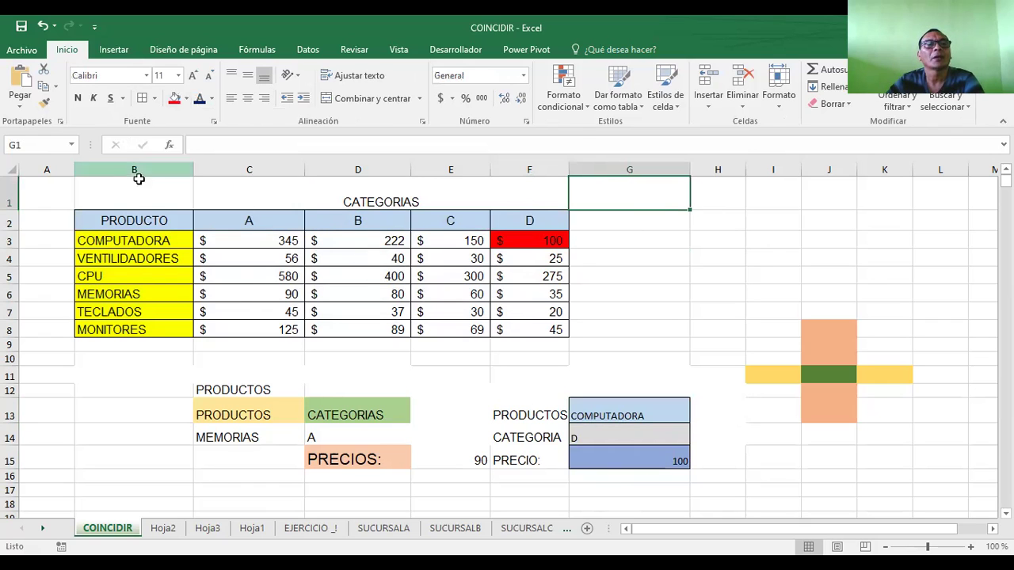
pyautogui.moveTo(98, 220); pyautogui.dragTo(522, 331)
pyautogui.click(654, 275)
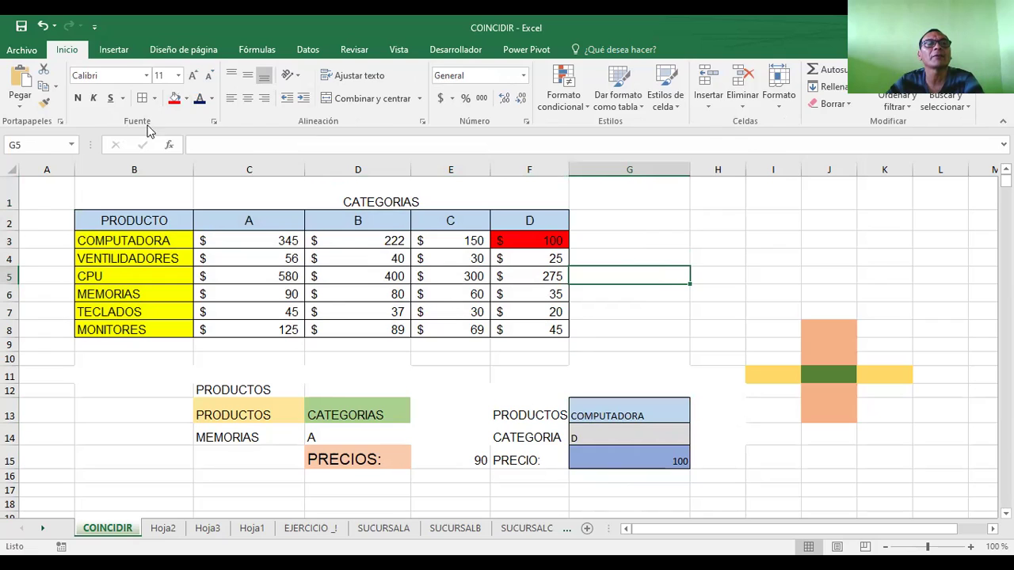
pyautogui.click(117, 50)
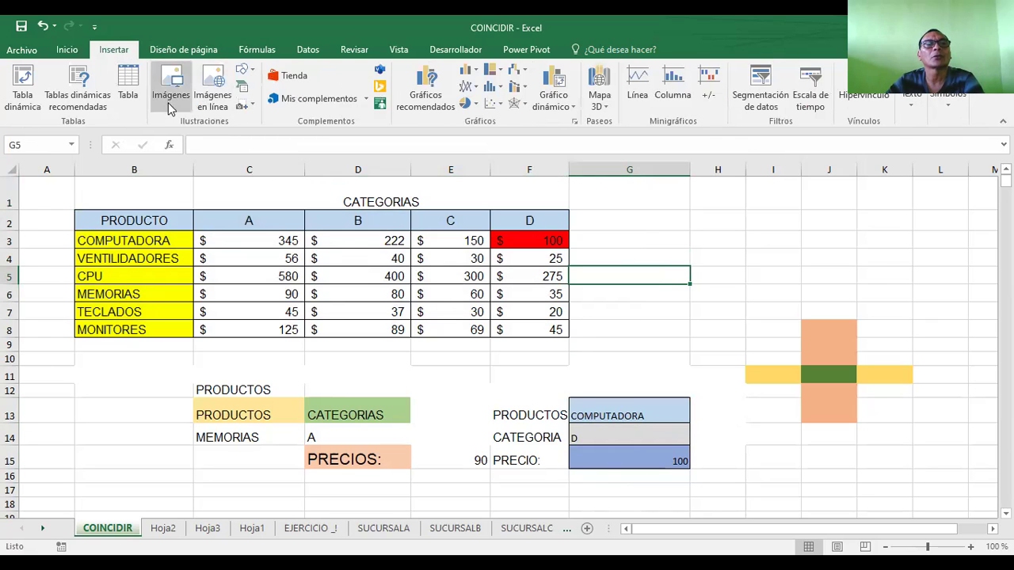
# Step: Draw a line along row 3 from COMPUTADORA to F3 and another down from the D header to F3
pyautogui.click(247, 70)
pyautogui.click(273, 107)
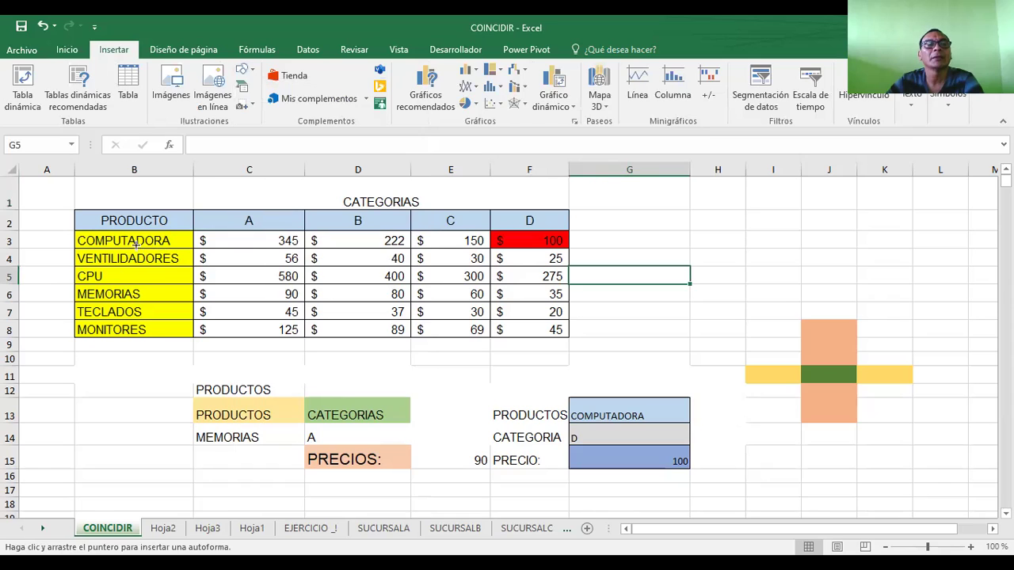
pyautogui.moveTo(130, 240); pyautogui.dragTo(518, 241)
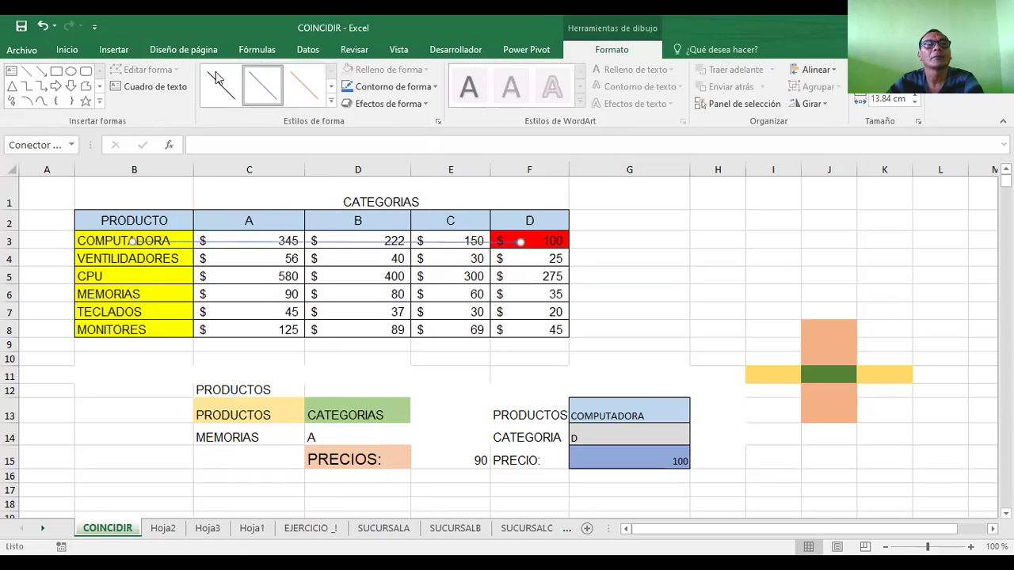
pyautogui.click(112, 50)
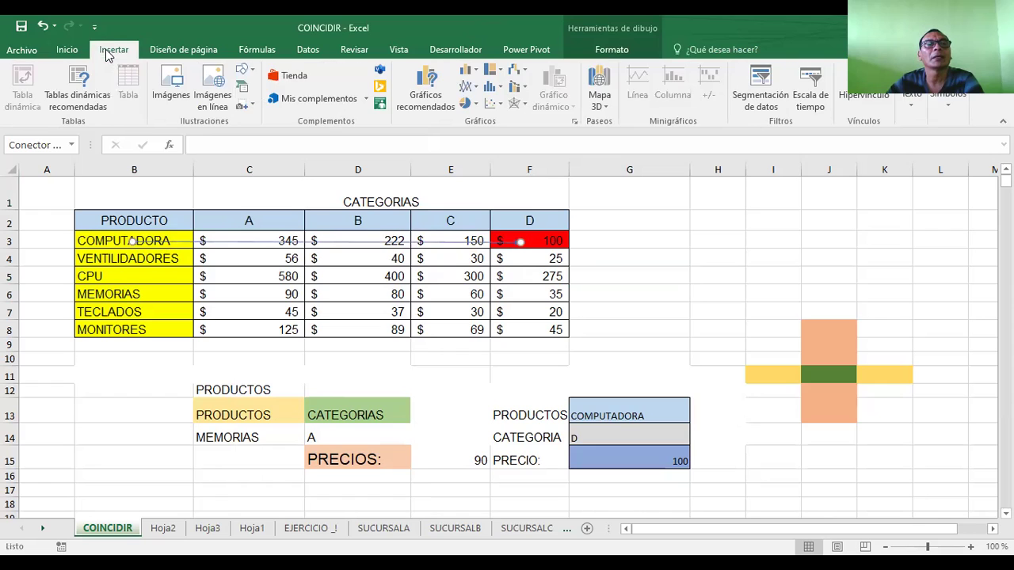
pyautogui.click(245, 70)
pyautogui.click(272, 104)
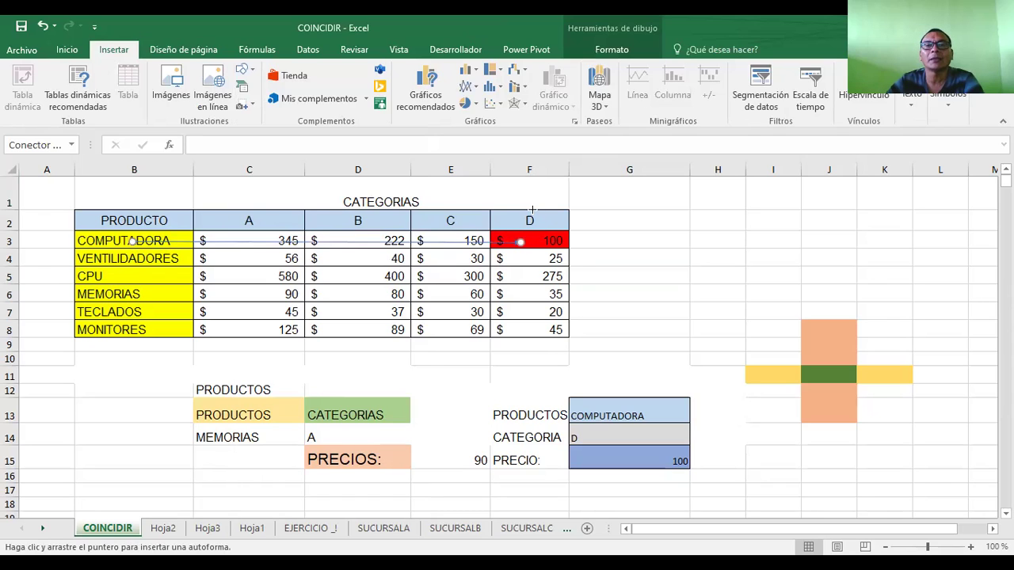
pyautogui.moveTo(530, 212); pyautogui.dragTo(532, 244)
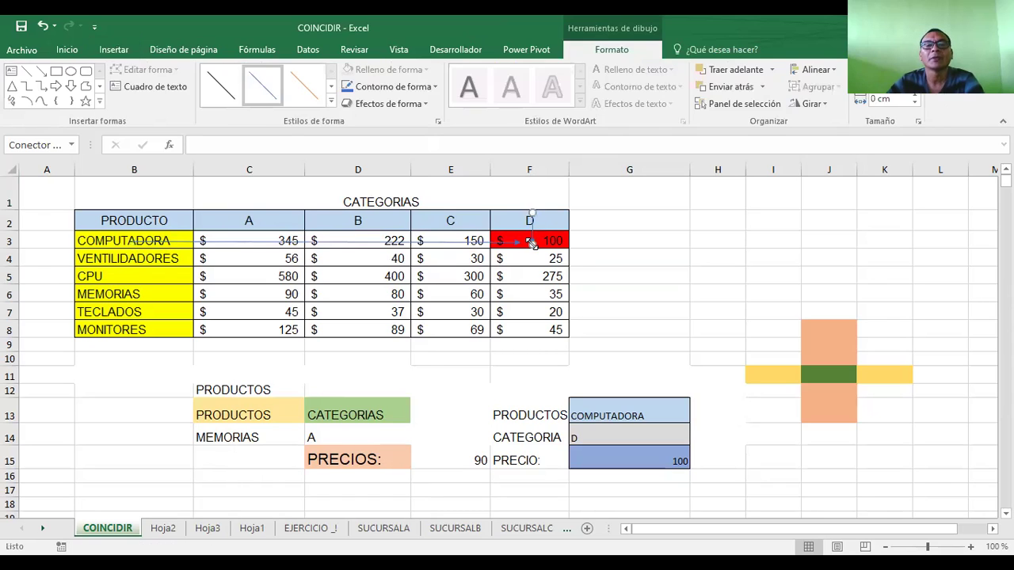
# Step: Add a short downward arrow in C2–C3
pyautogui.click(113, 49)
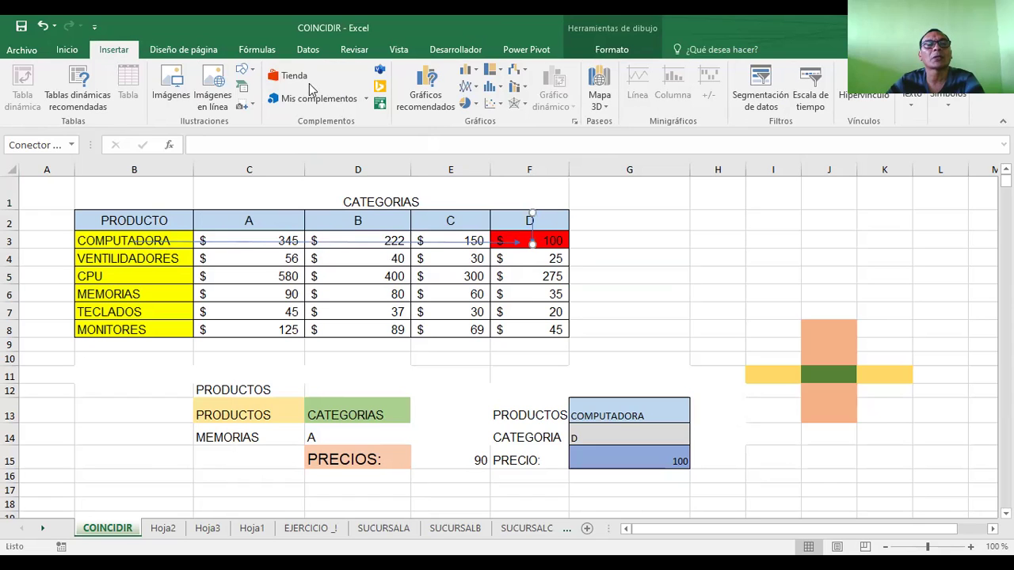
pyautogui.click(256, 76)
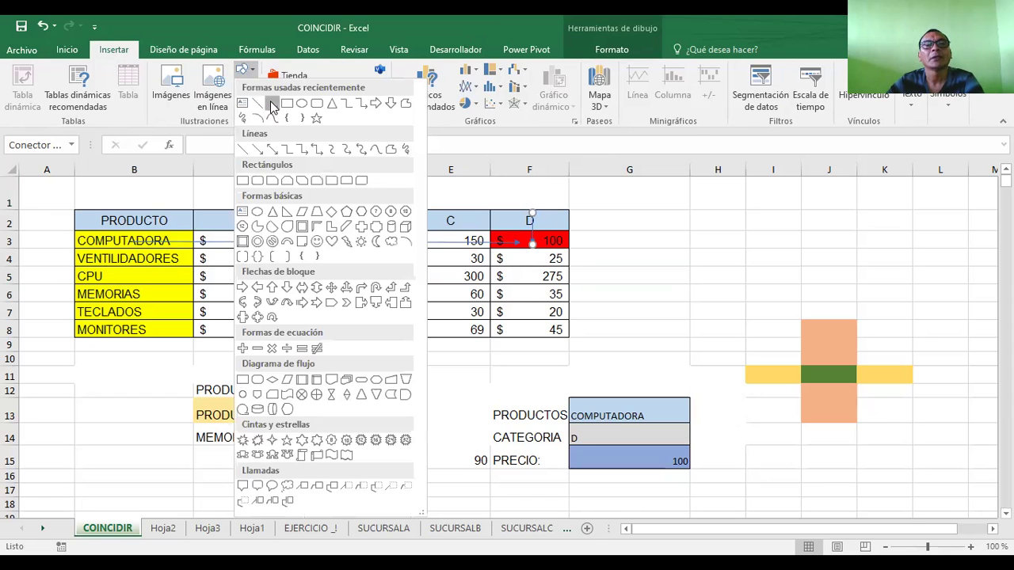
pyautogui.click(272, 103)
pyautogui.moveTo(450, 227); pyautogui.dragTo(450, 240)
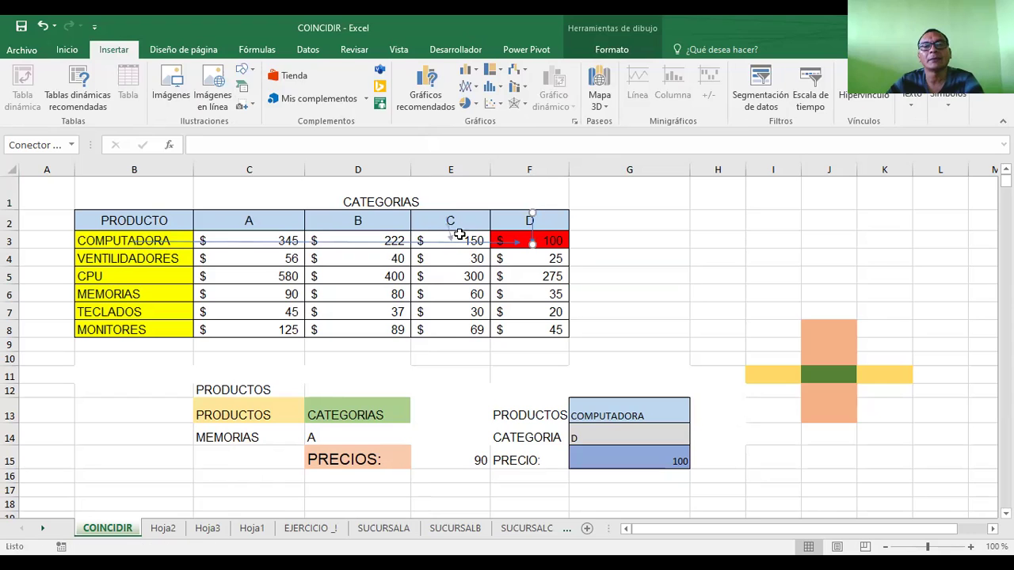
pyautogui.click(639, 230)
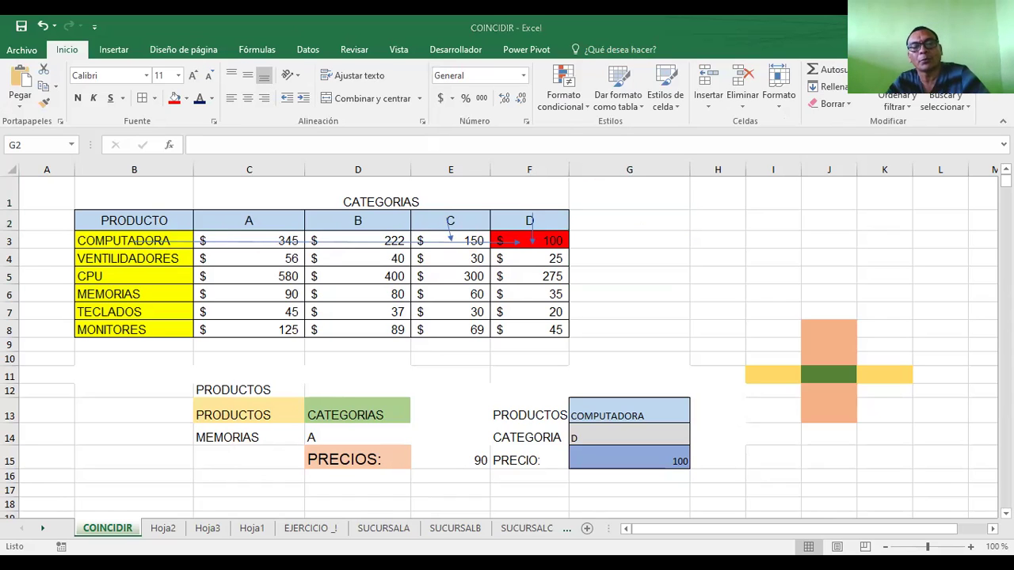
# Step: Review G15's INDICE/COINCIDIR formula, then return to the workbook and select G2:I8
pyautogui.click(626, 458)
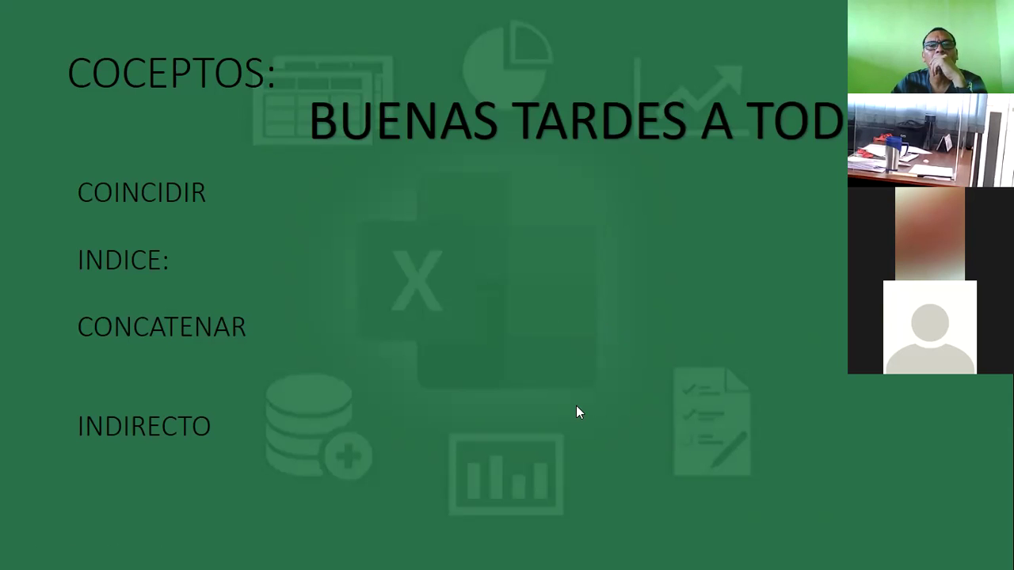
pyautogui.hotkey('alt', 'Tab')
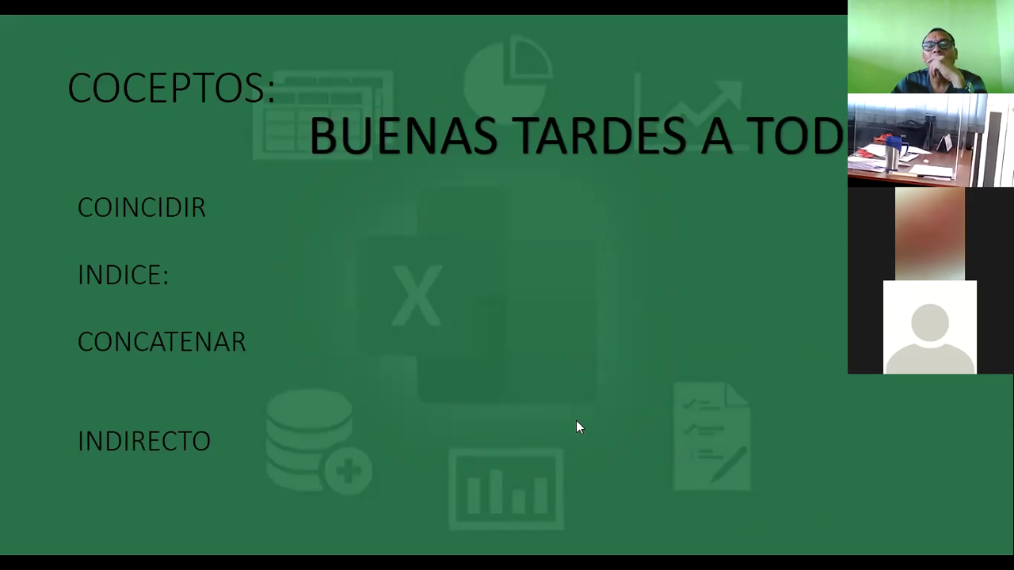
pyautogui.moveTo(657, 225); pyautogui.dragTo(789, 337)
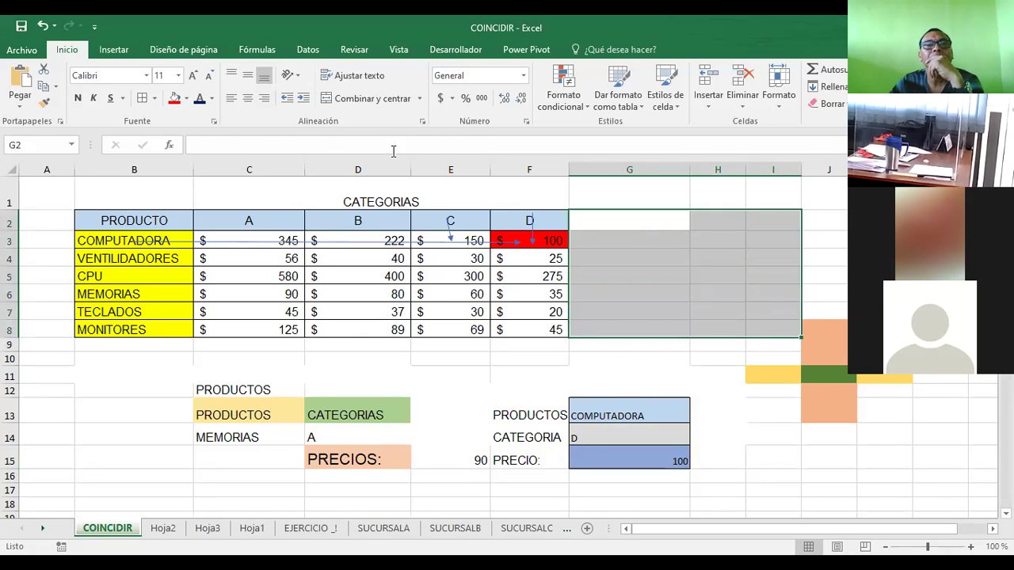
# Step: Give G2:I8 all borders, fill G2:G8 red and G2:I2 orange
pyautogui.click(142, 98)
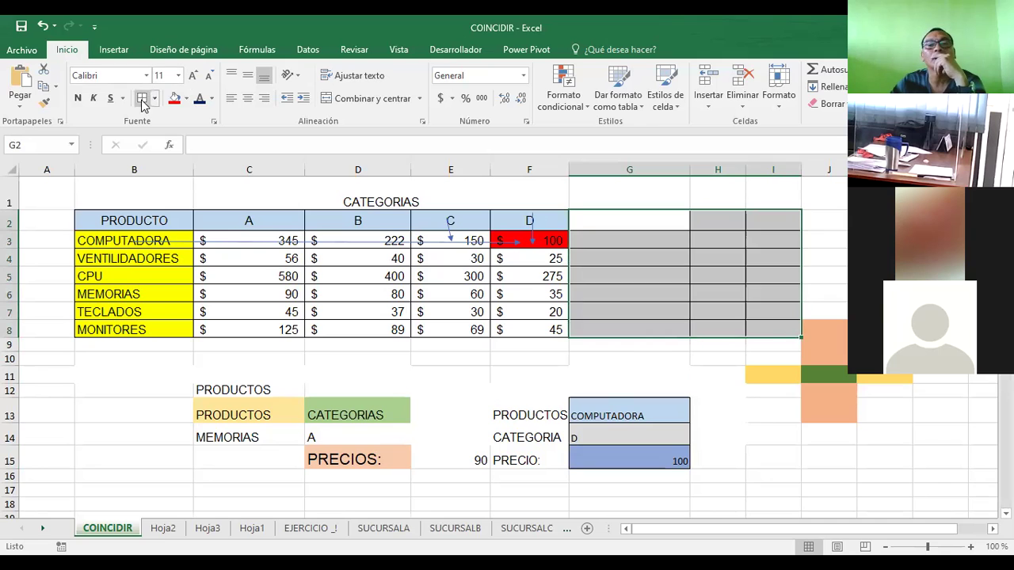
pyautogui.click(600, 276)
pyautogui.moveTo(622, 224); pyautogui.dragTo(629, 326)
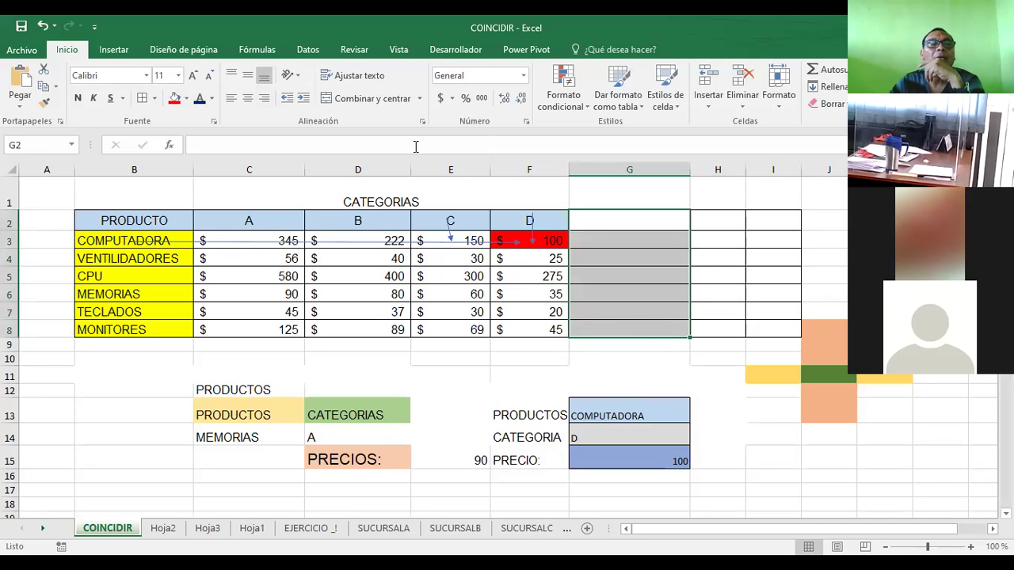
pyautogui.click(174, 97)
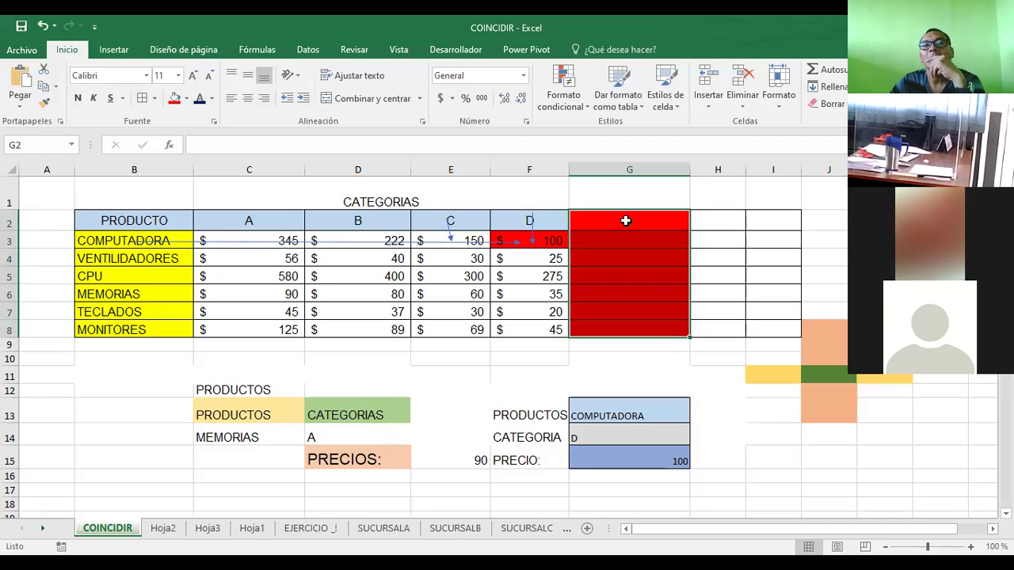
pyautogui.moveTo(625, 221); pyautogui.dragTo(751, 221)
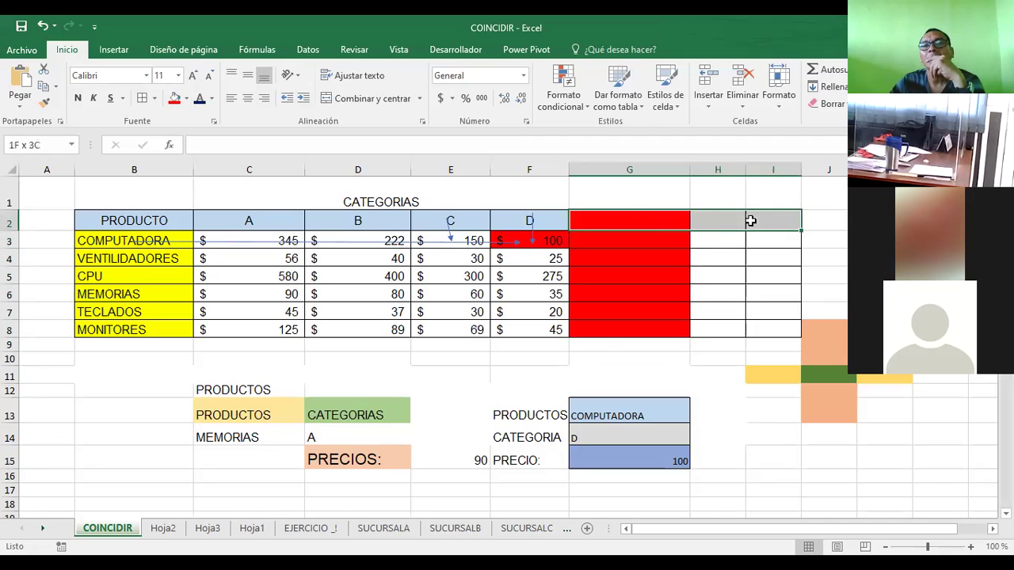
pyautogui.click(186, 98)
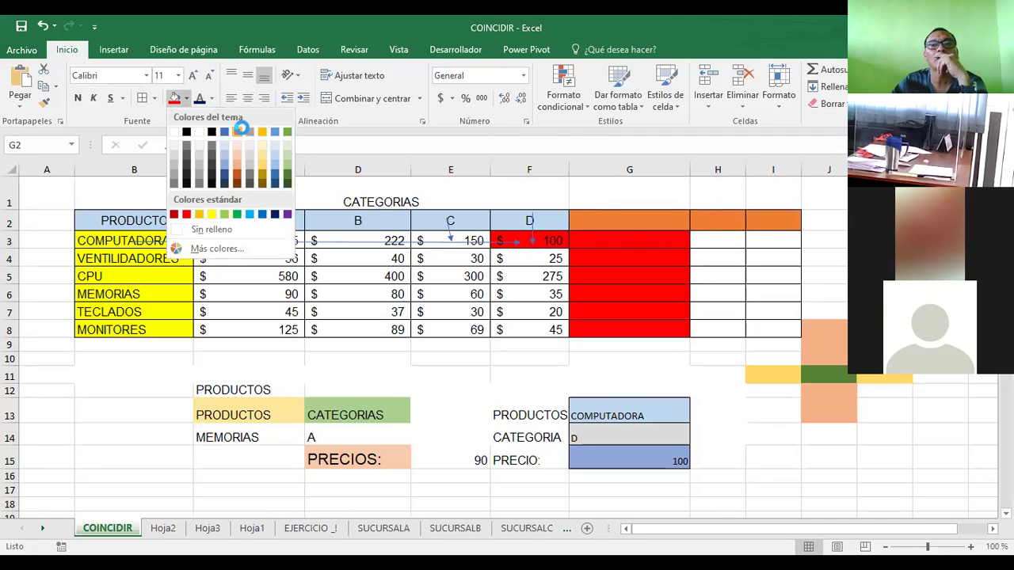
pyautogui.click(237, 131)
pyautogui.click(748, 261)
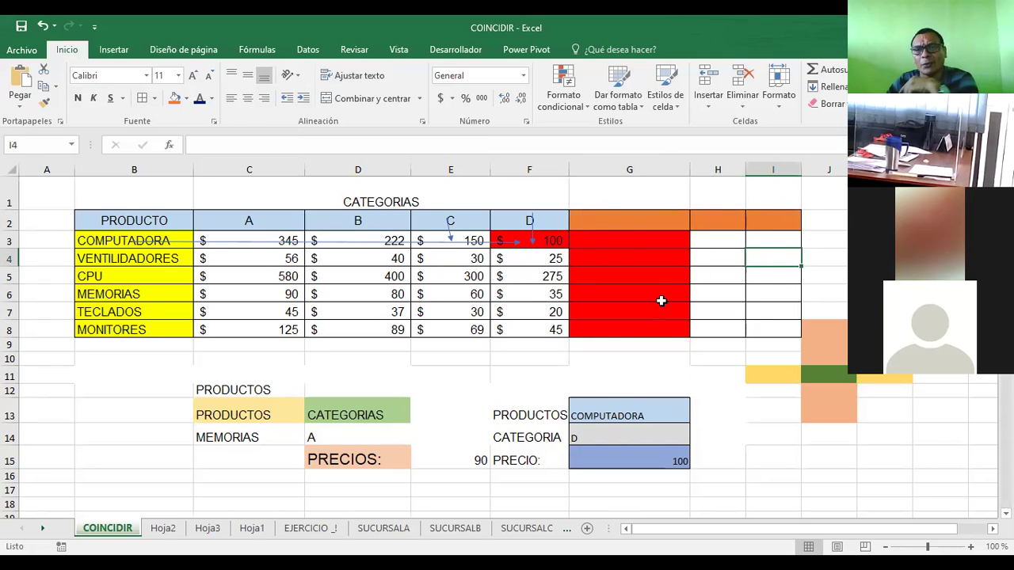
pyautogui.moveTo(614, 222)
pyautogui.mouseDown()
pyautogui.moveTo(736, 323)
pyautogui.moveTo(765, 325)
pyautogui.mouseUp()
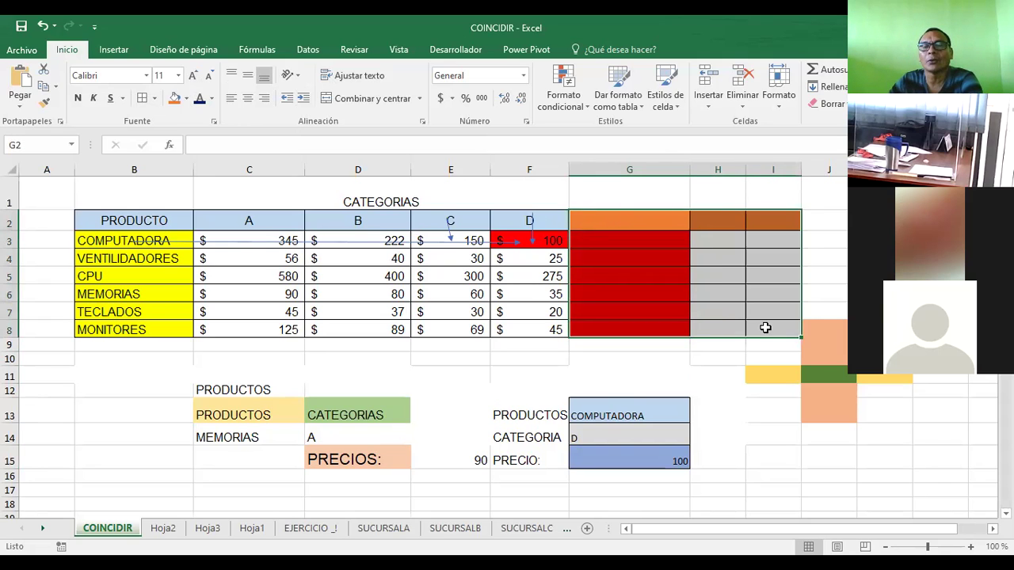
# Step: Fill cell G1 green, replacing an initial light yellow
pyautogui.click(648, 188)
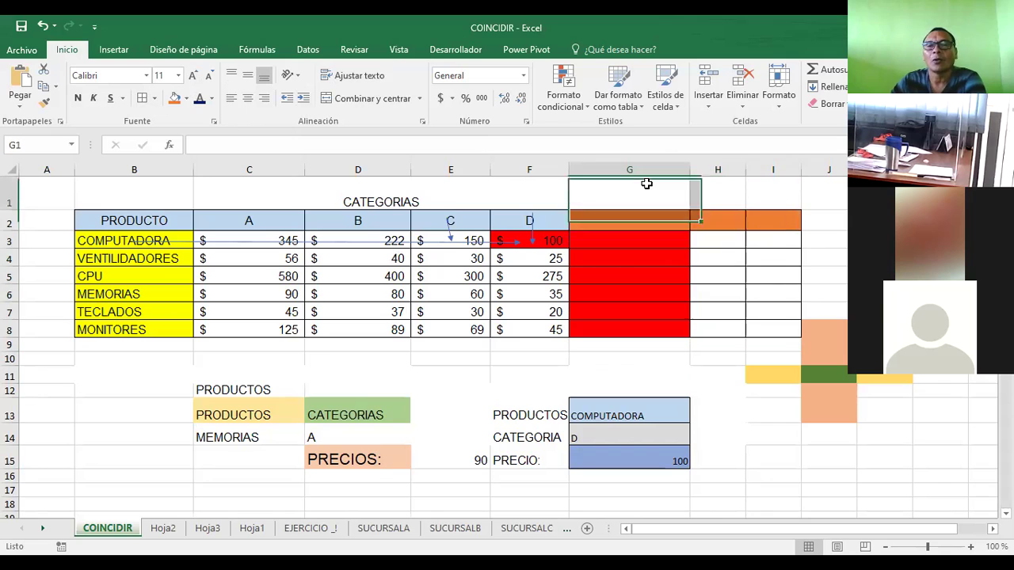
pyautogui.click(186, 98)
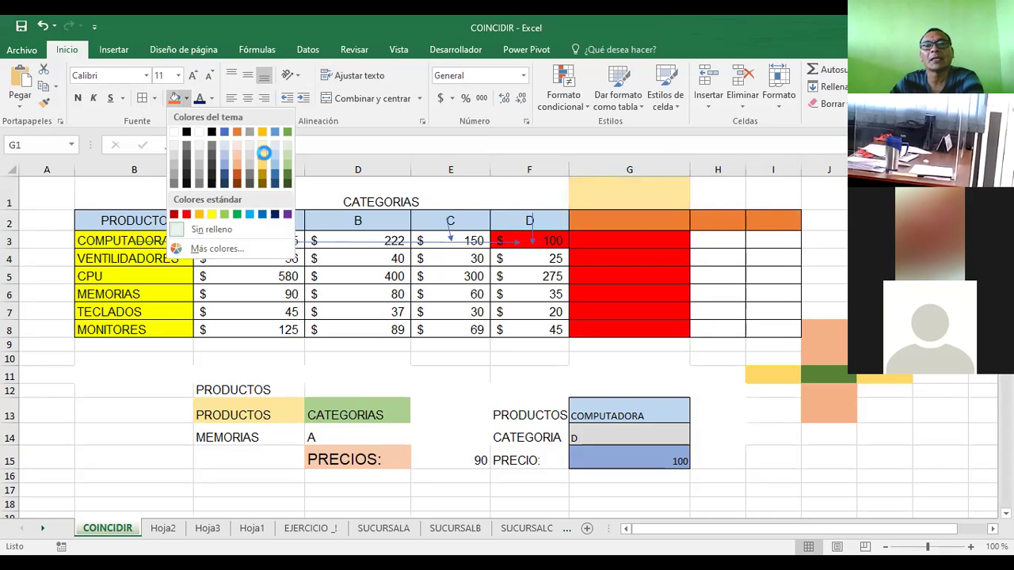
pyautogui.click(264, 154)
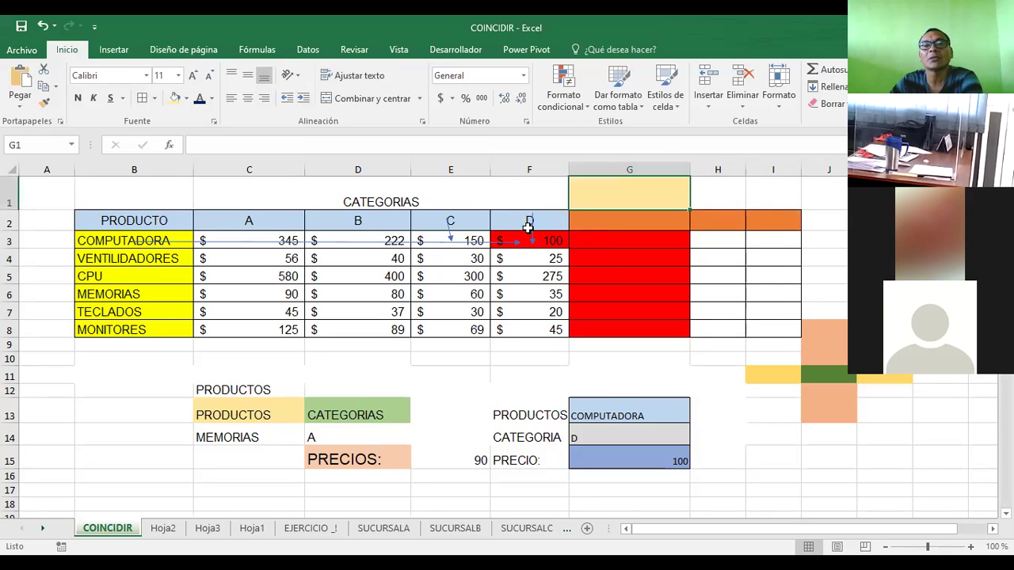
pyautogui.click(187, 98)
pyautogui.click(290, 168)
pyautogui.moveTo(607, 220); pyautogui.dragTo(610, 327)
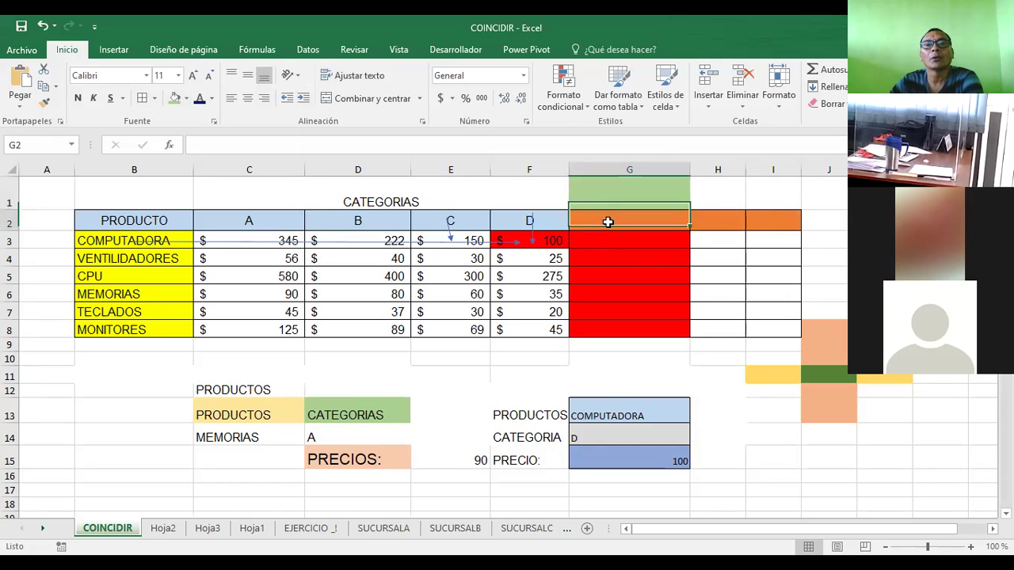
# Step: Fill columns G2:G8 and I2:I8 green and the CPU row G5:I5 light orange
pyautogui.click(174, 98)
pyautogui.moveTo(769, 218); pyautogui.dragTo(777, 328)
pyautogui.click(176, 99)
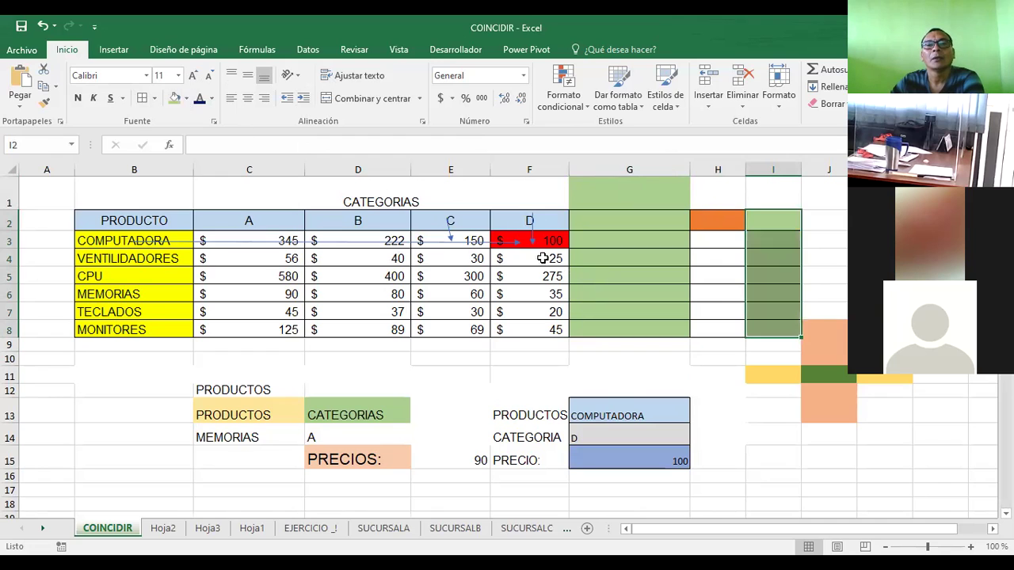
pyautogui.moveTo(585, 275); pyautogui.dragTo(756, 276)
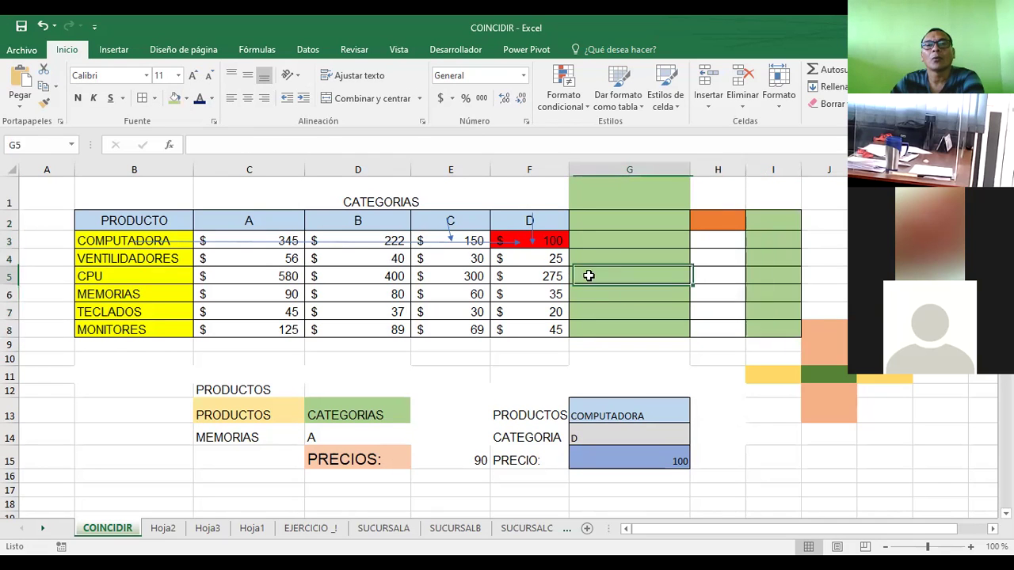
pyautogui.click(189, 98)
pyautogui.click(263, 159)
pyautogui.click(713, 375)
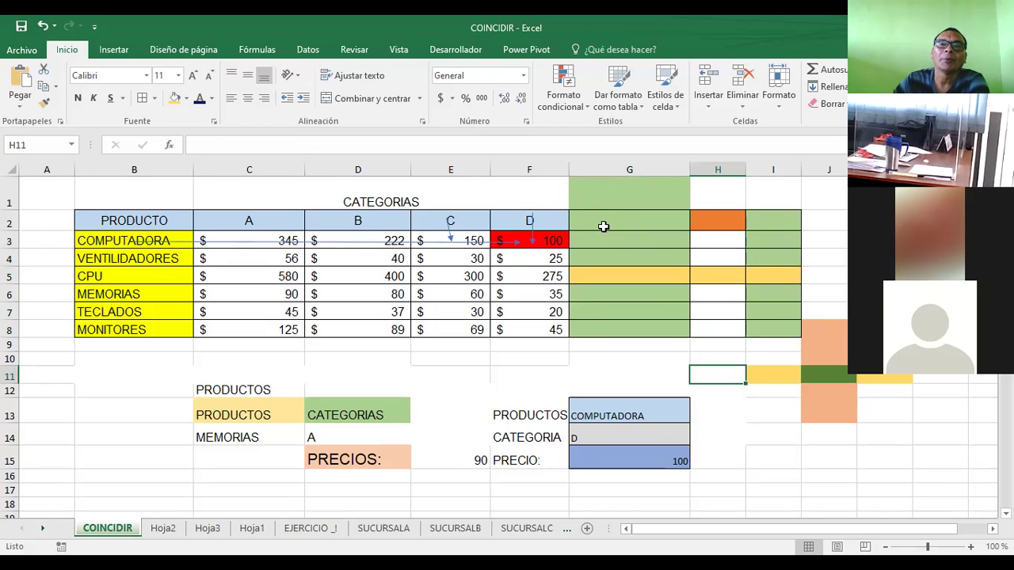
pyautogui.moveTo(603, 226); pyautogui.dragTo(763, 345)
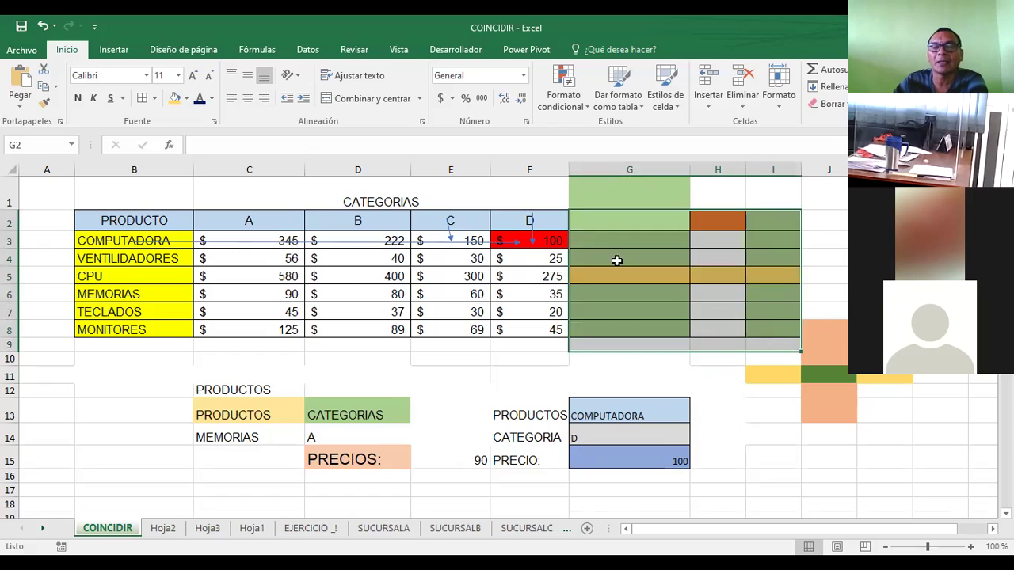
pyautogui.moveTo(607, 219); pyautogui.dragTo(760, 331)
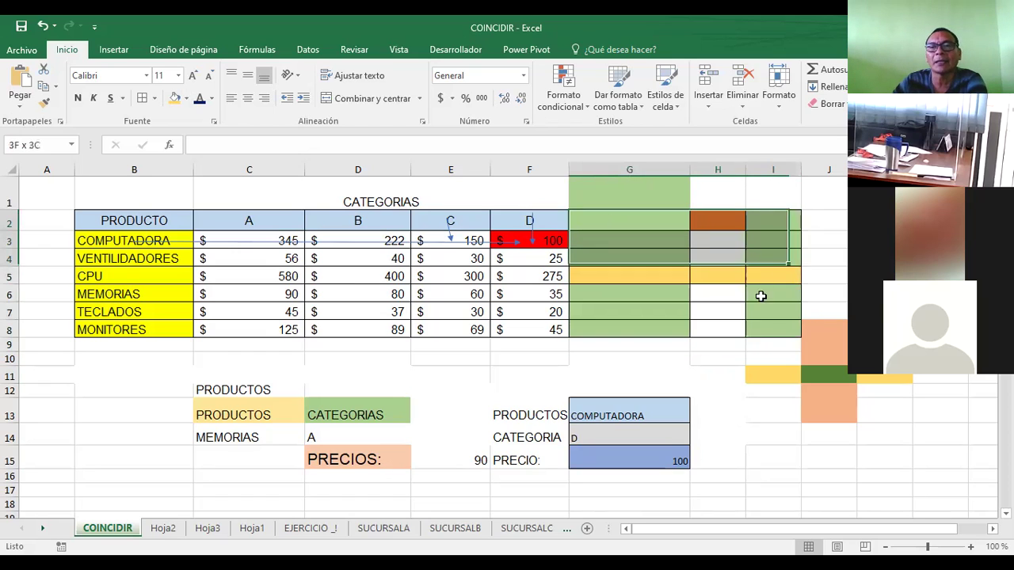
pyautogui.click(635, 266)
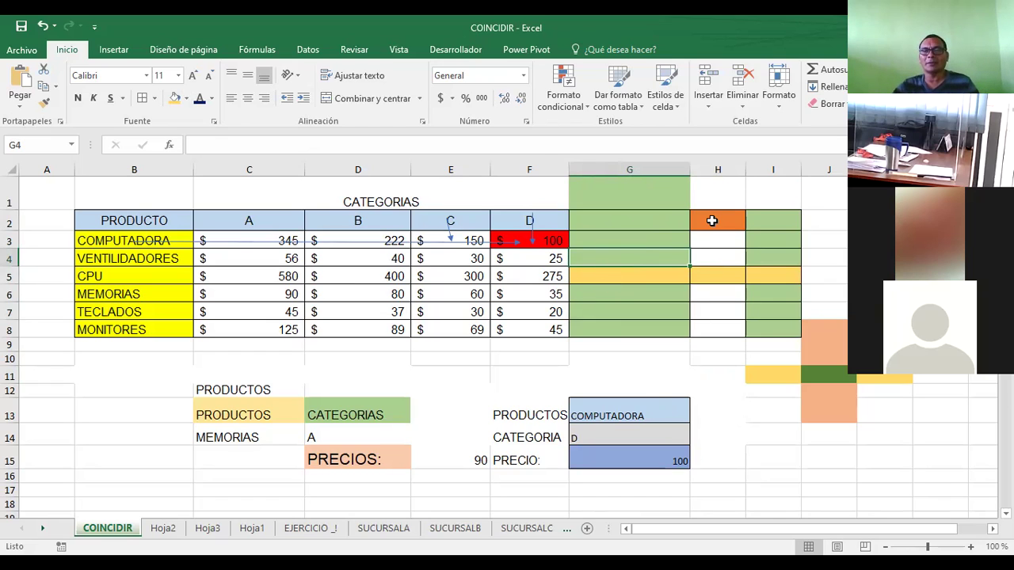
# Step: Trace column H down and row 5 across to their intersection at H5
pyautogui.click(712, 221)
pyautogui.moveTo(726, 214); pyautogui.dragTo(724, 272)
pyautogui.click(723, 273)
pyautogui.moveTo(594, 277); pyautogui.dragTo(720, 281)
pyautogui.click(723, 278)
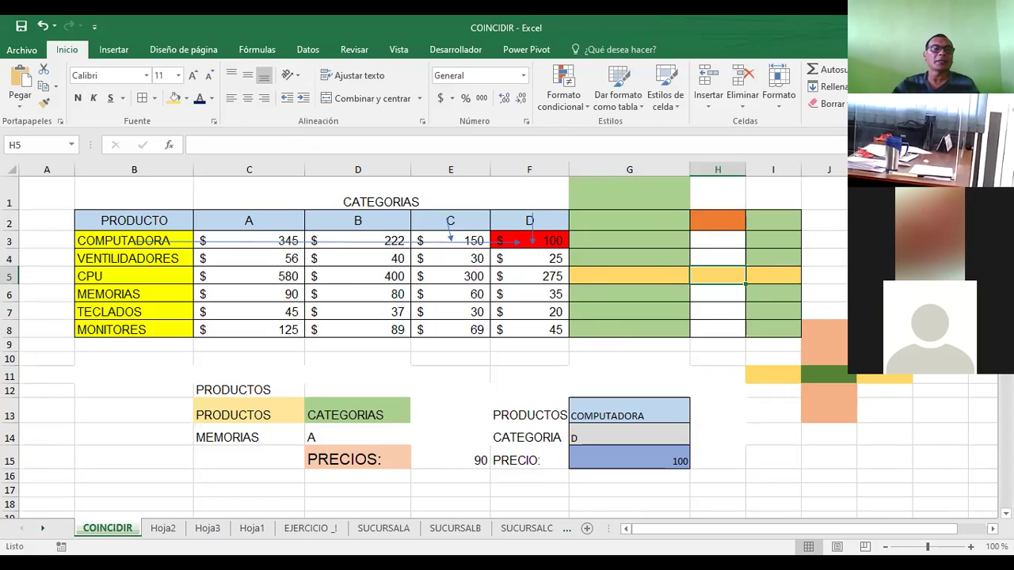
pyautogui.hotkey('alt', 'Tab')
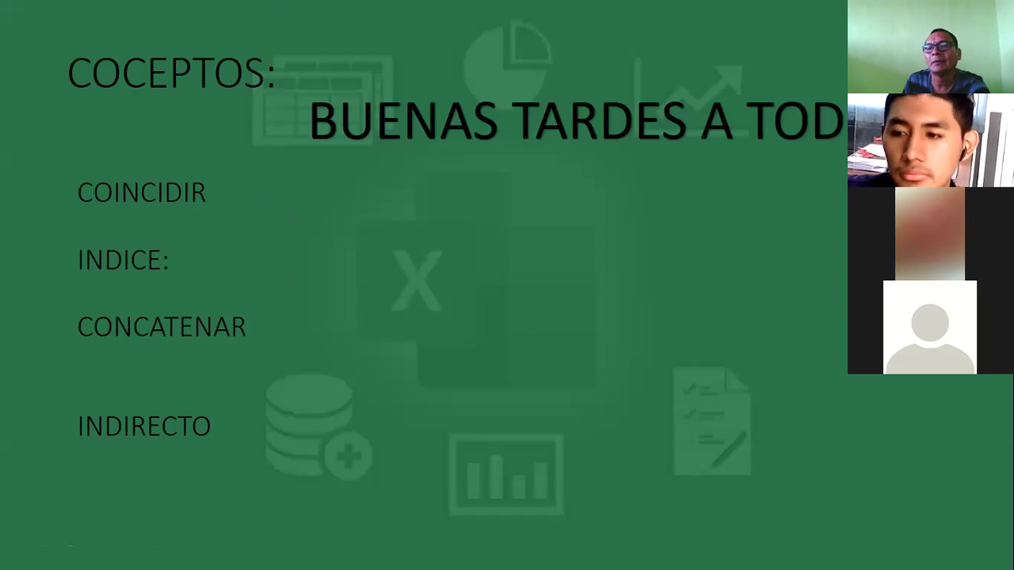
pyautogui.moveTo(595, 392)
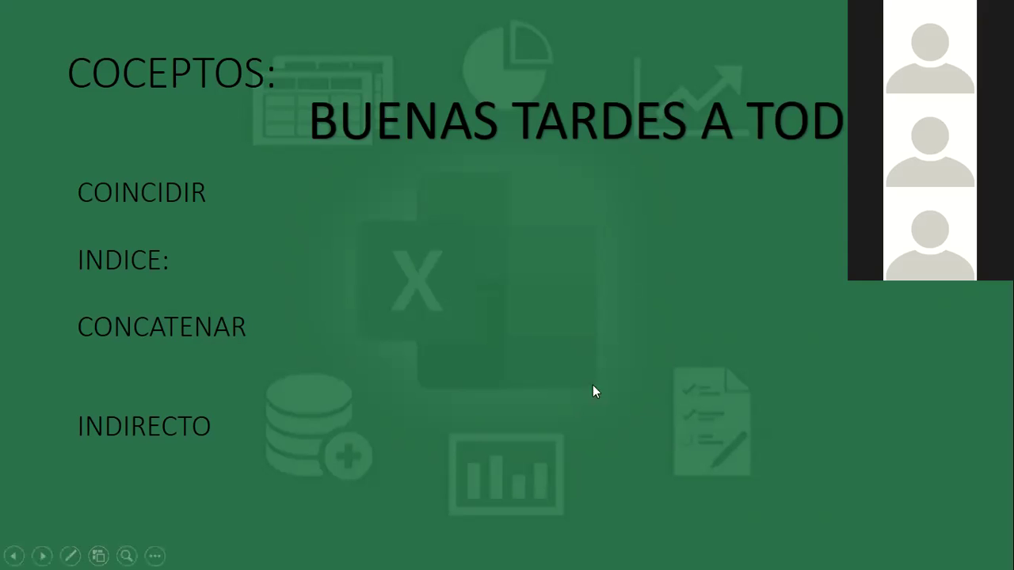
# Step: Advance past Contenido de sesión to the INDICE/INDIRECTO/CONCATENAR/COINCIDIR formula slide
pyautogui.click(485, 310)
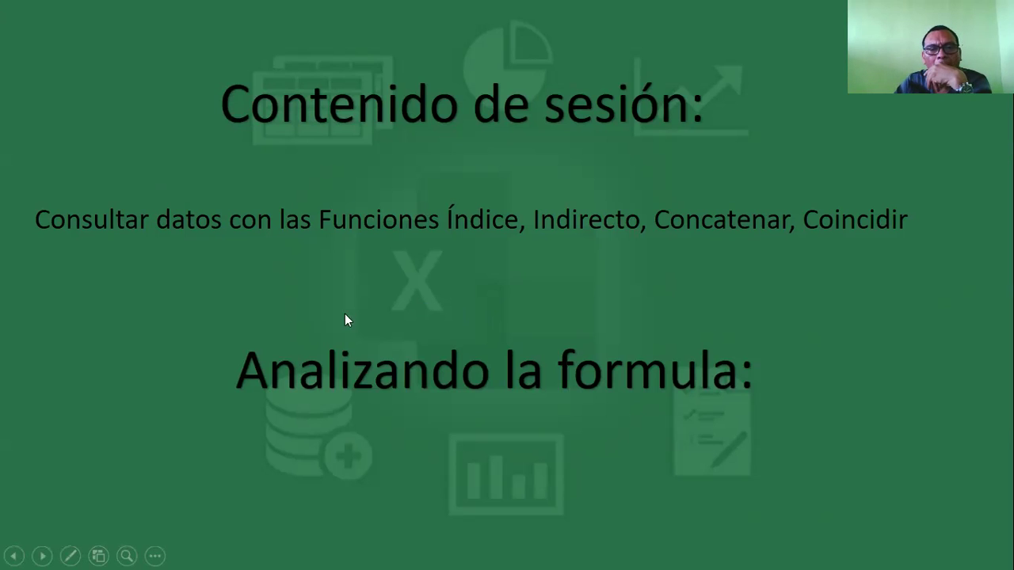
pyautogui.click(321, 251)
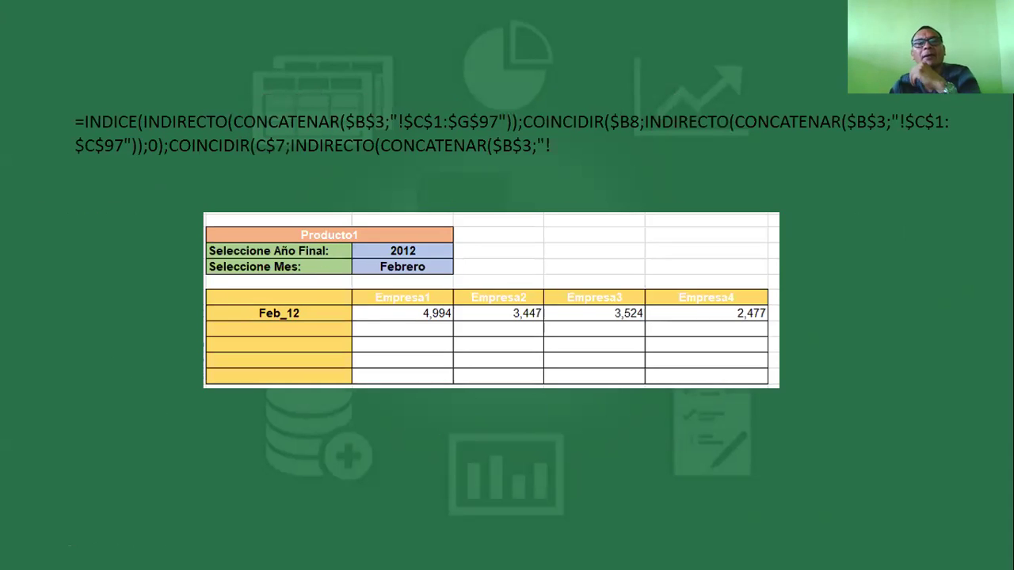
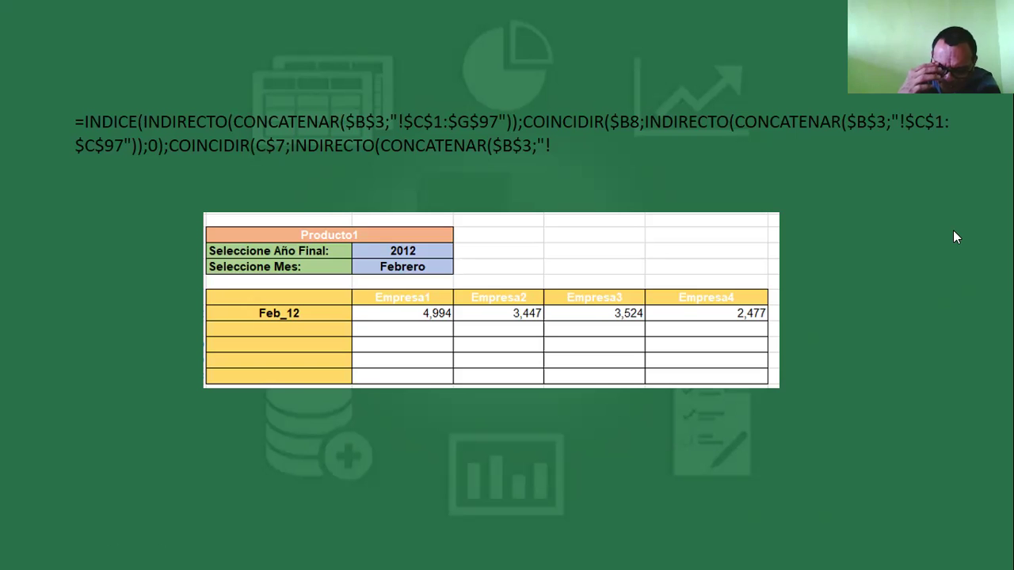
# Step: Flip between the company data-table and lookup-formula slides, then end the slideshow
pyautogui.click(638, 222)
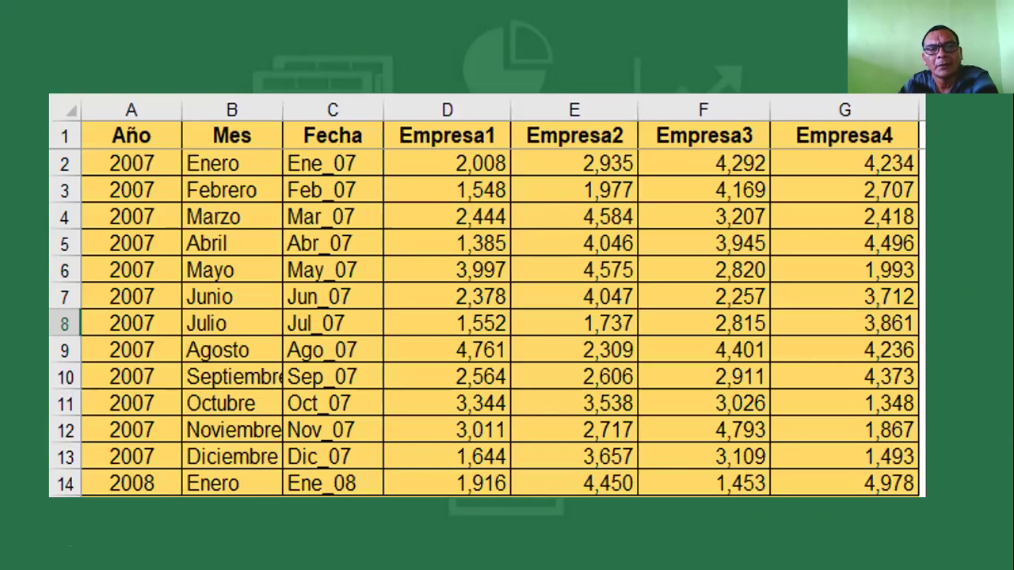
pyautogui.press('Right')
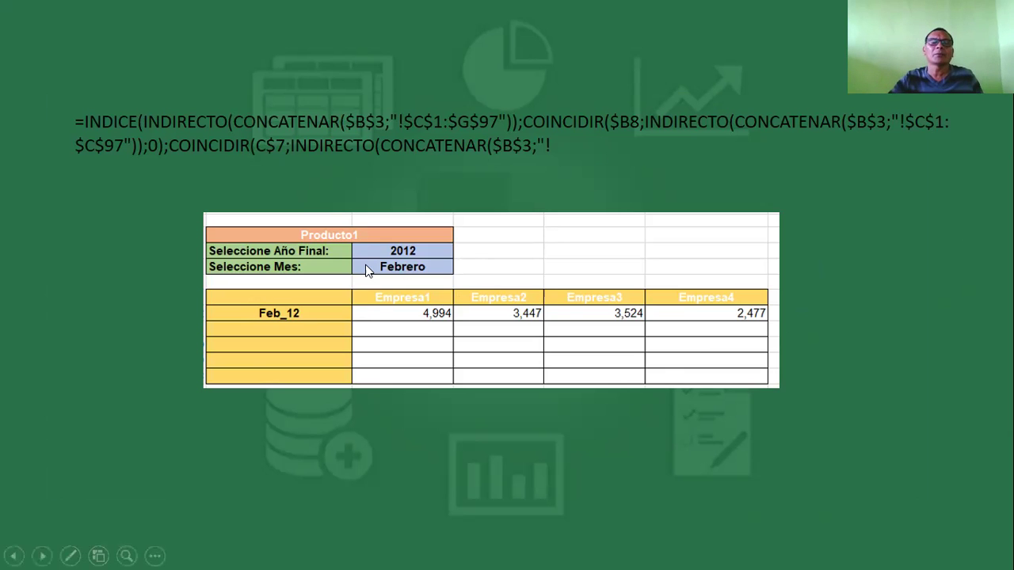
pyautogui.press('Left')
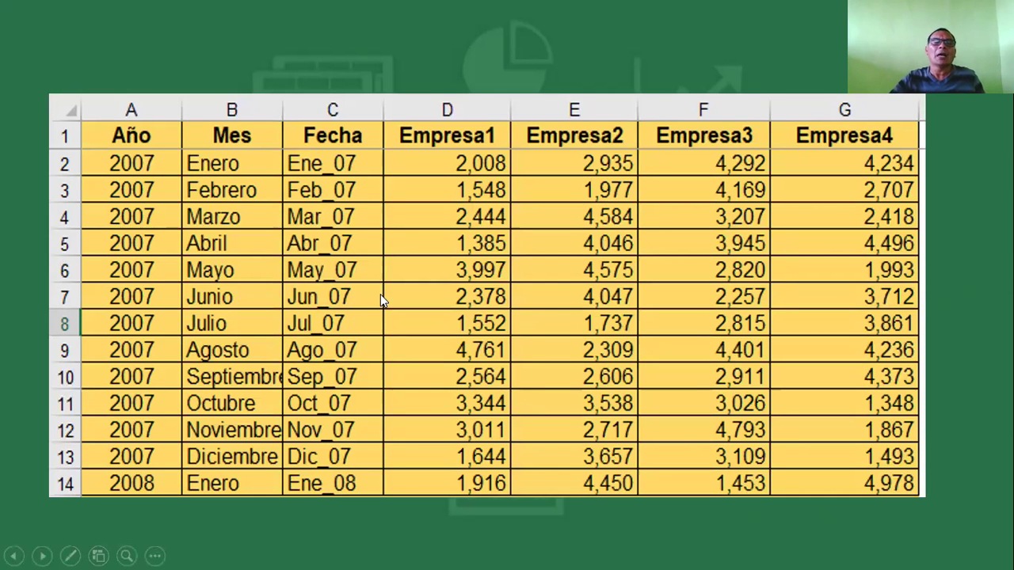
pyautogui.press('Right')
pyautogui.press('Right')
pyautogui.press('Left')
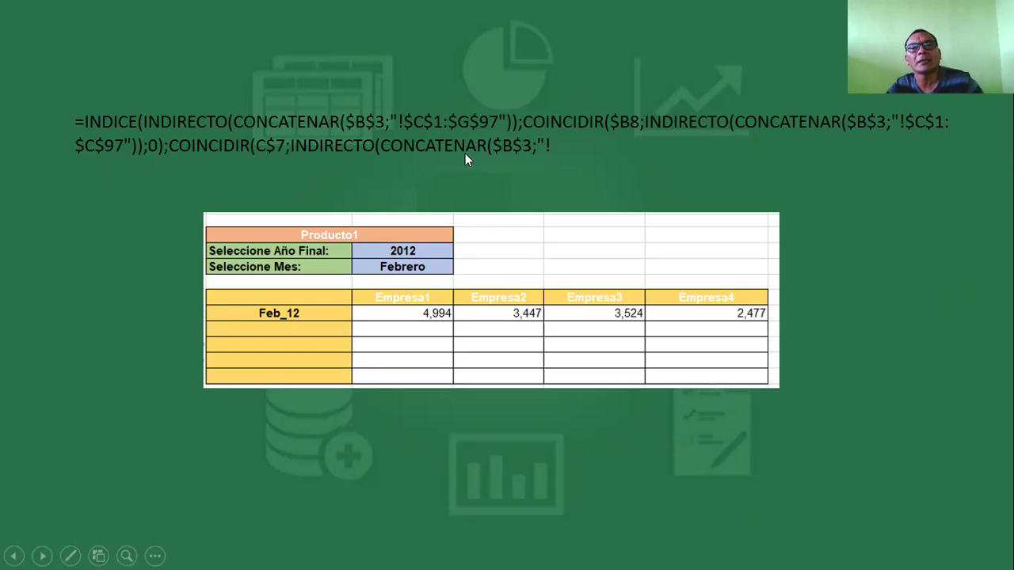
pyautogui.click(485, 275)
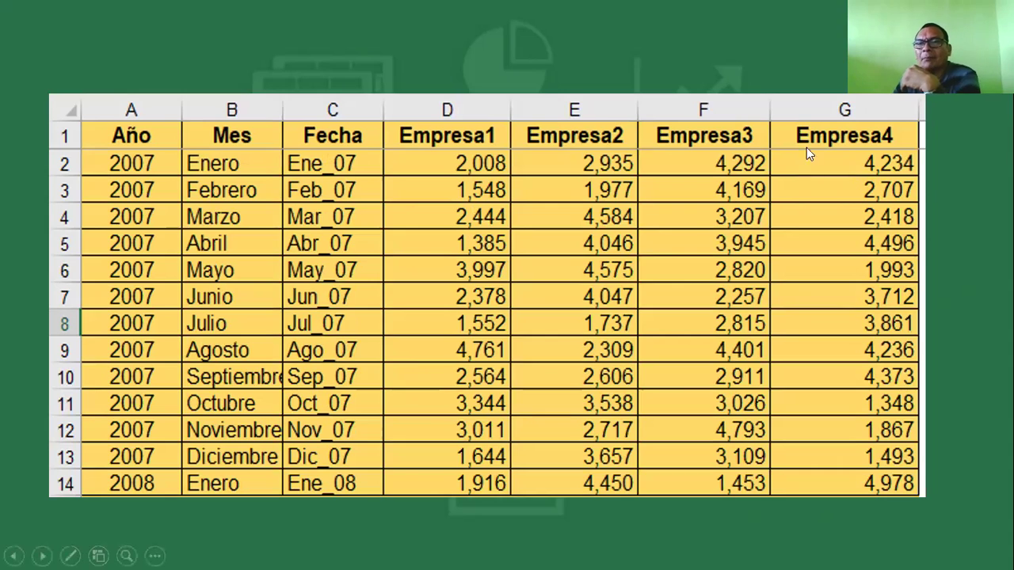
pyautogui.click(487, 210)
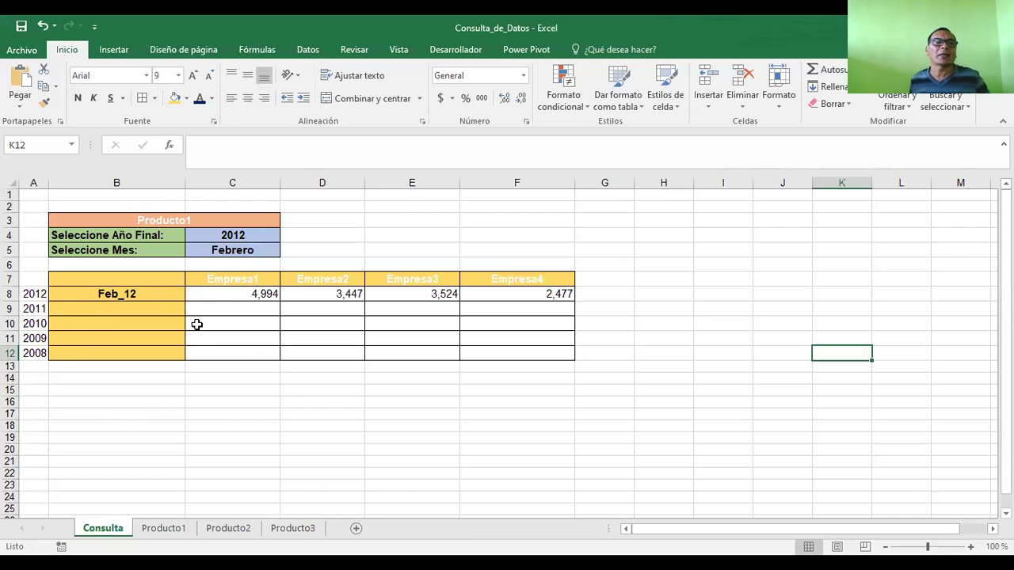
# Step: Inspect B8's Feb_12 formula and browse the C4 year list, keeping 2012
pyautogui.click(148, 296)
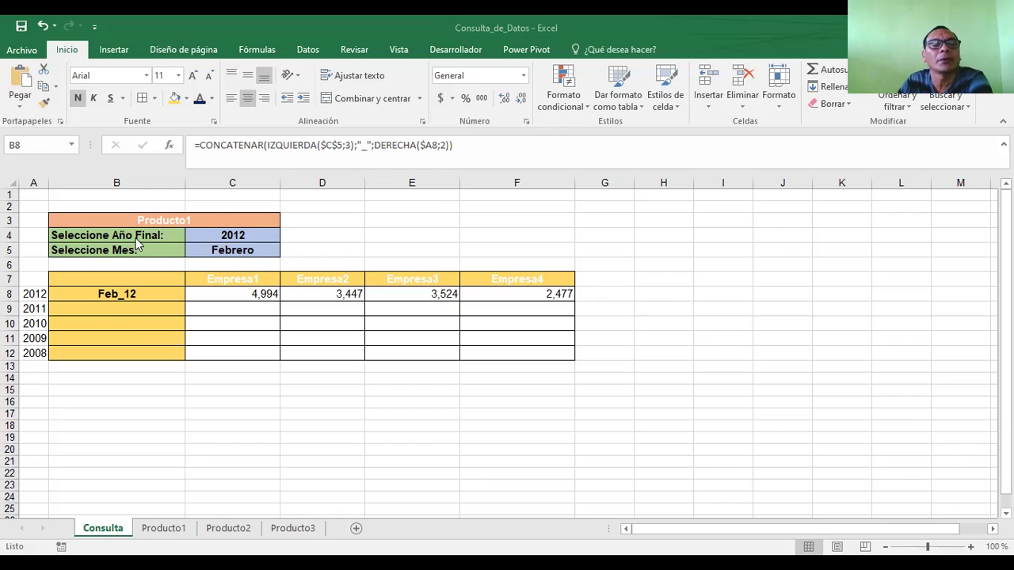
pyautogui.click(229, 234)
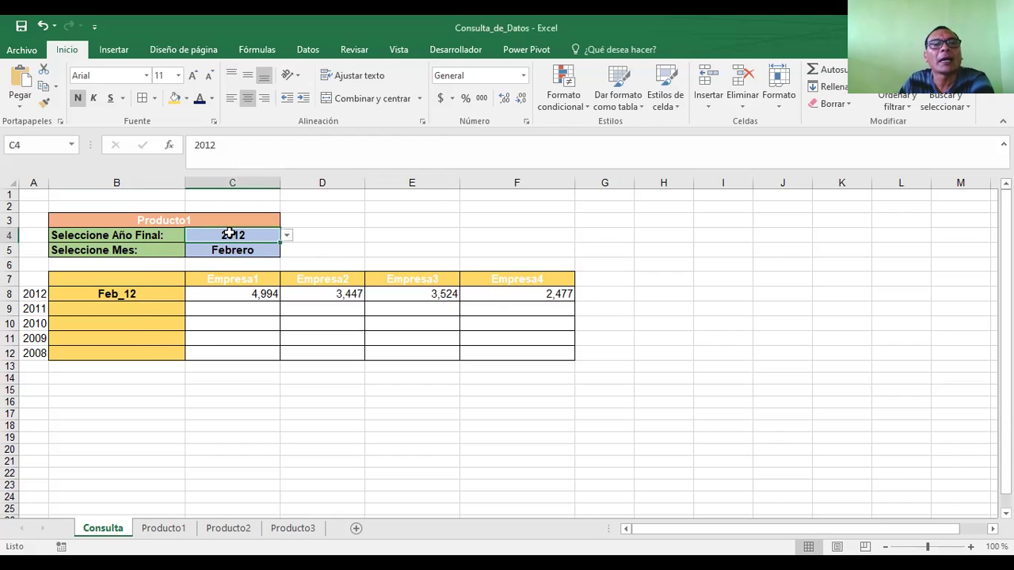
pyautogui.click(286, 237)
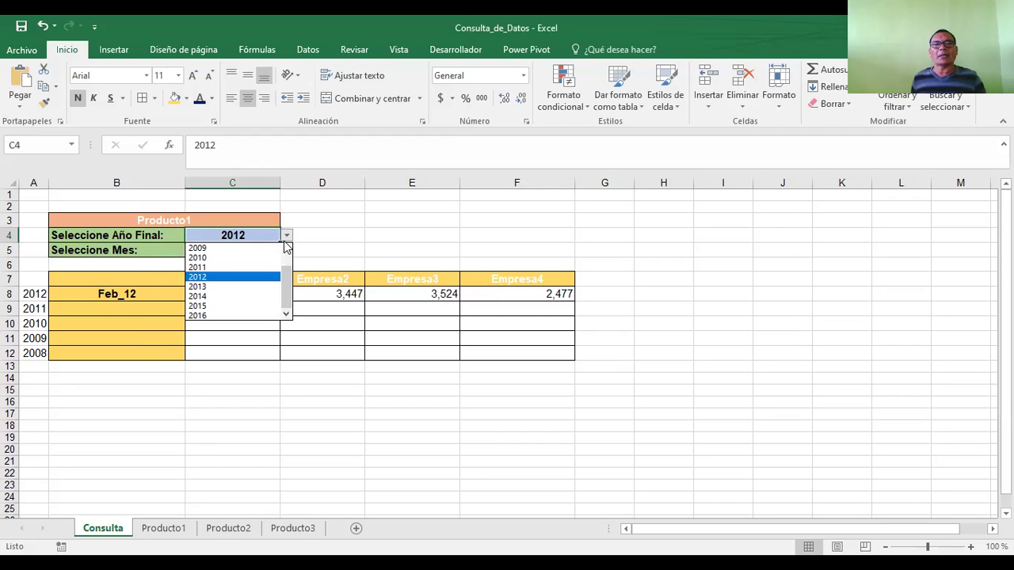
pyautogui.press('Escape')
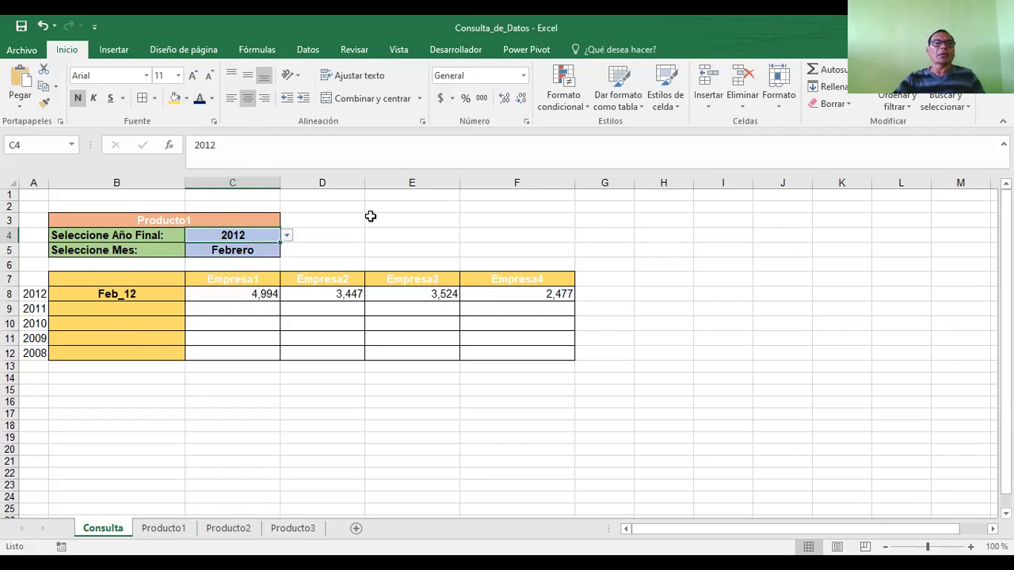
# Step: Browse the C5 month list keeping Febrero, recheck B8, and open the Producto1 sheet
pyautogui.click(233, 251)
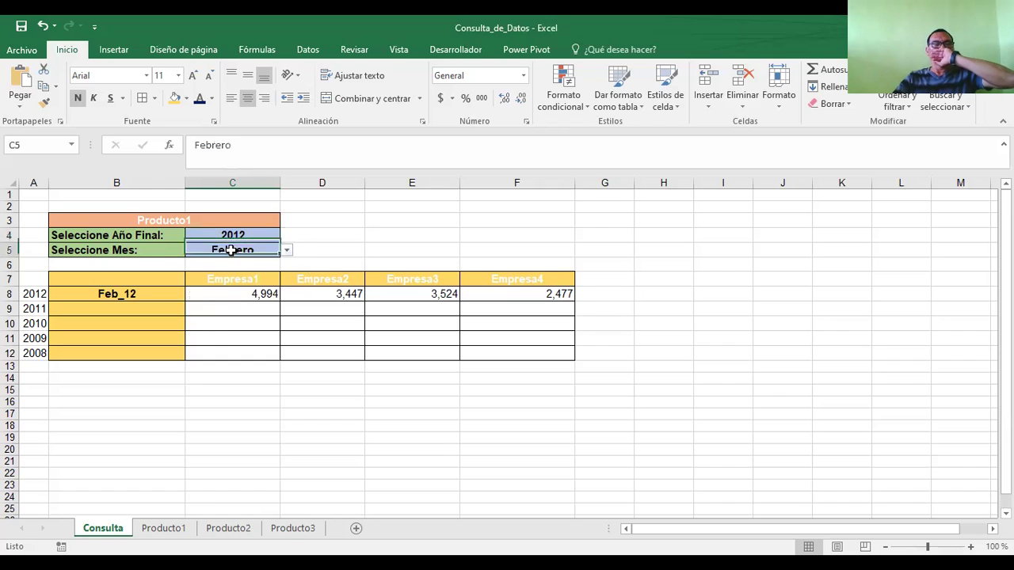
pyautogui.click(286, 251)
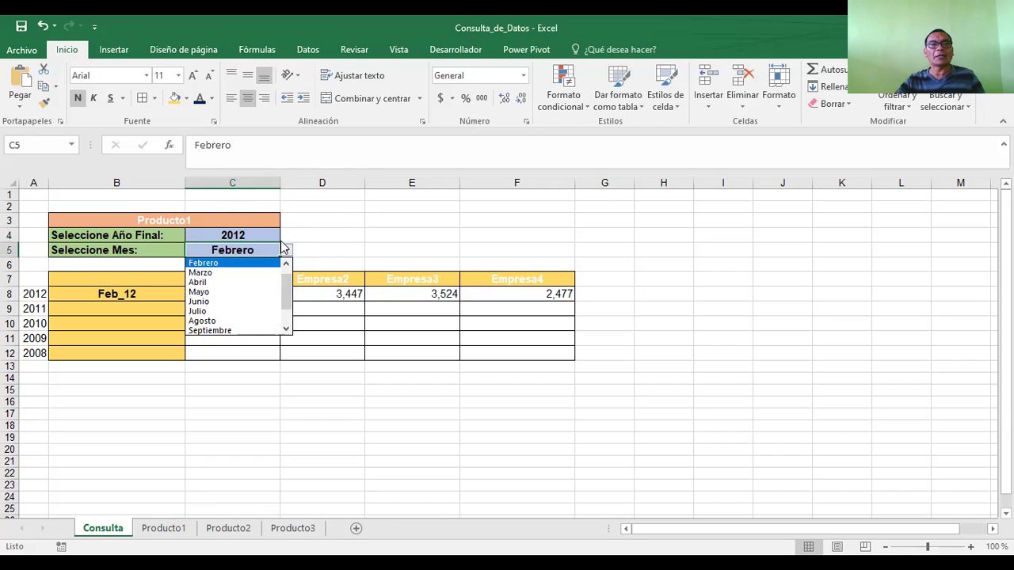
pyautogui.press('Escape')
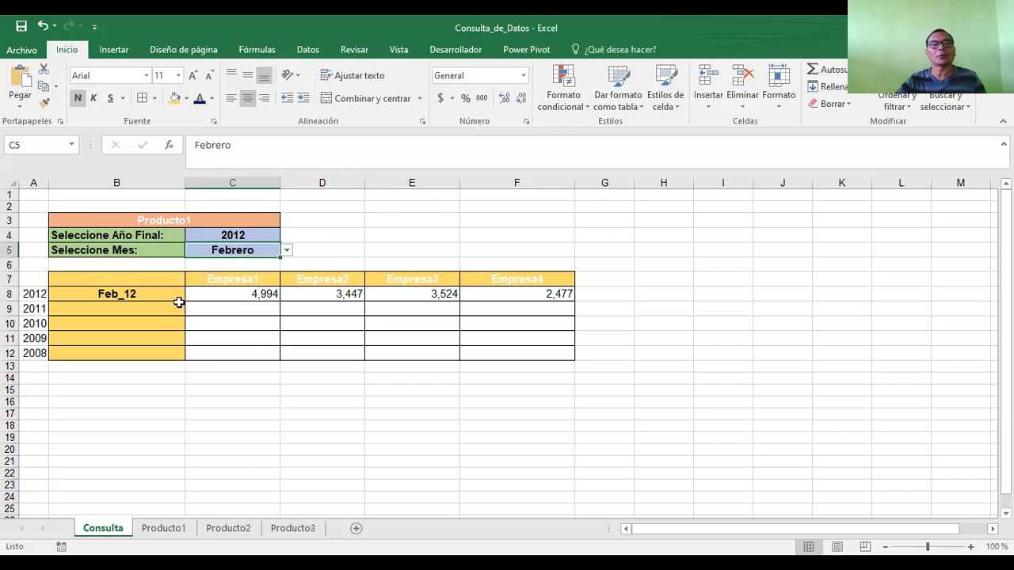
pyautogui.click(116, 293)
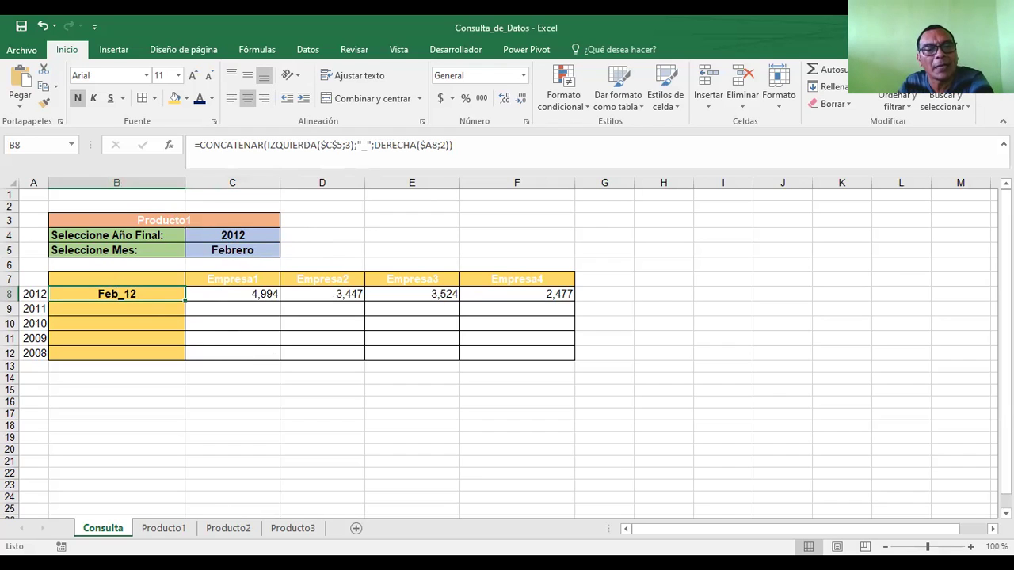
pyautogui.click(173, 530)
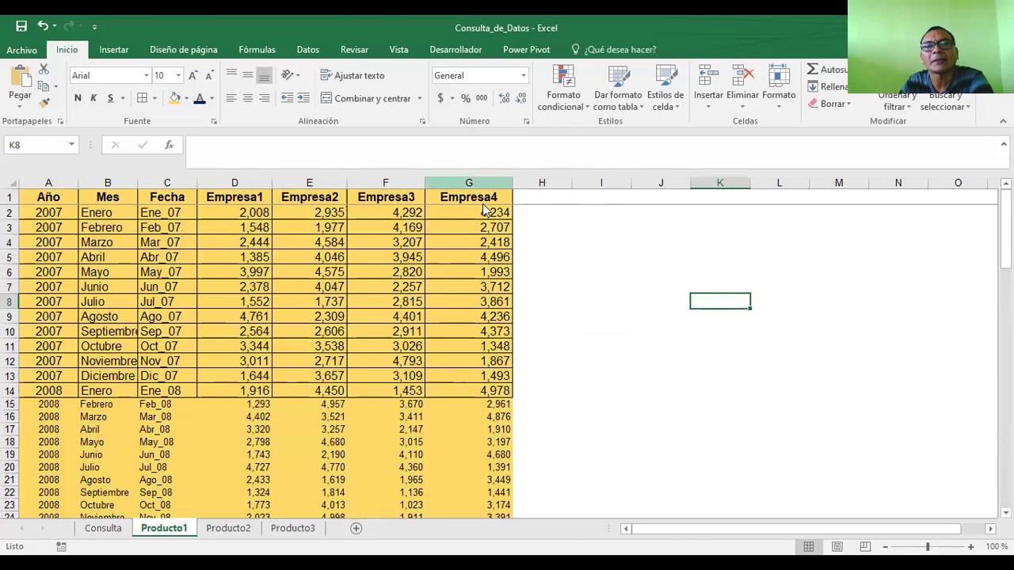
pyautogui.rightClick(471, 182)
pyautogui.click(511, 306)
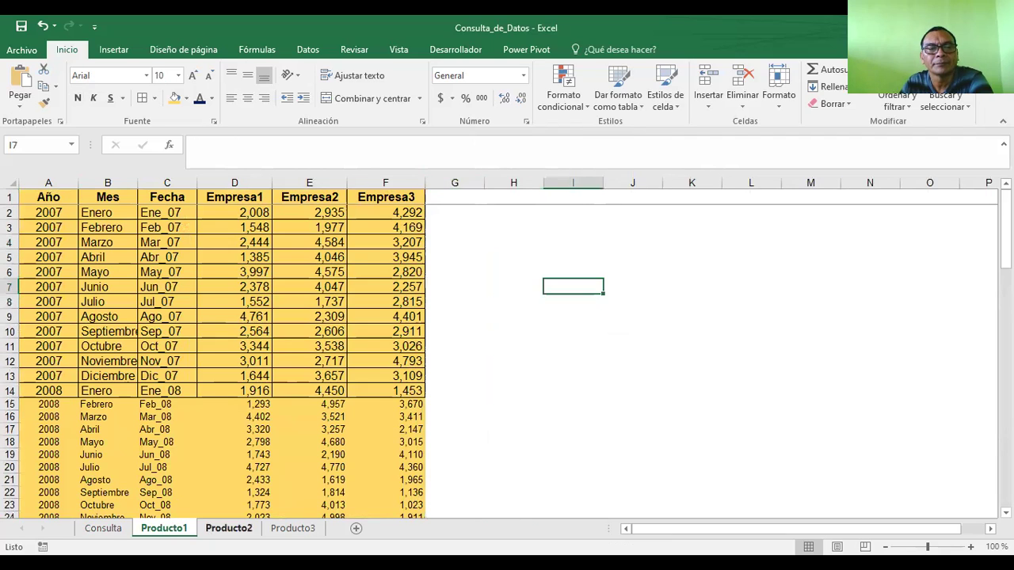
pyautogui.click(105, 529)
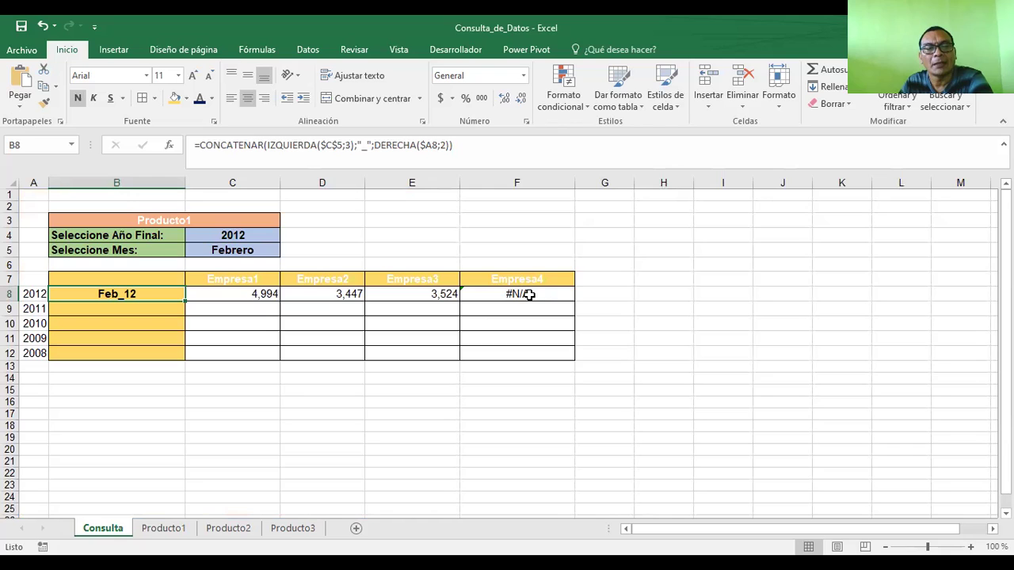
pyautogui.click(162, 528)
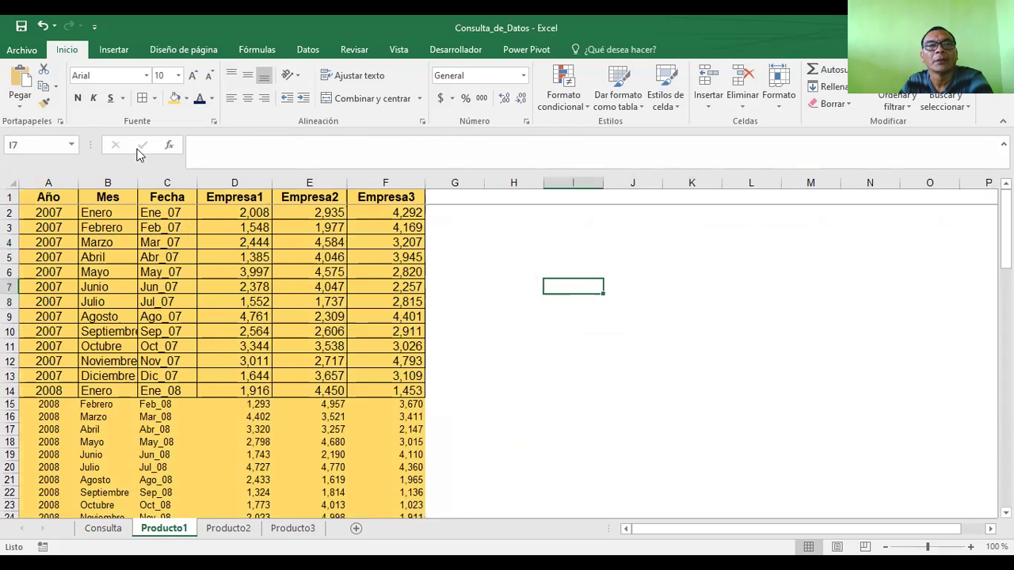
pyautogui.click(42, 26)
pyautogui.click(631, 285)
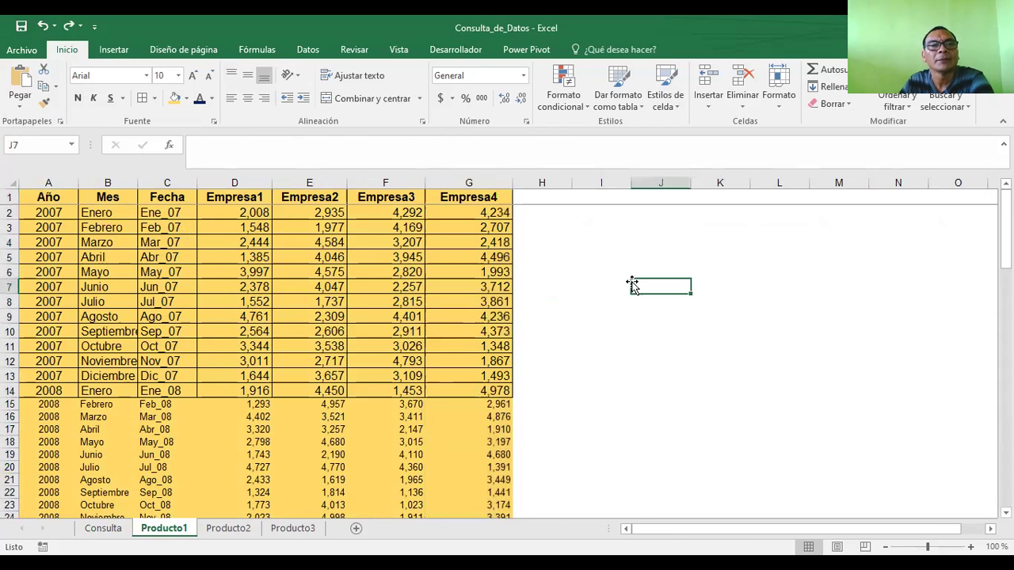
pyautogui.click(170, 209)
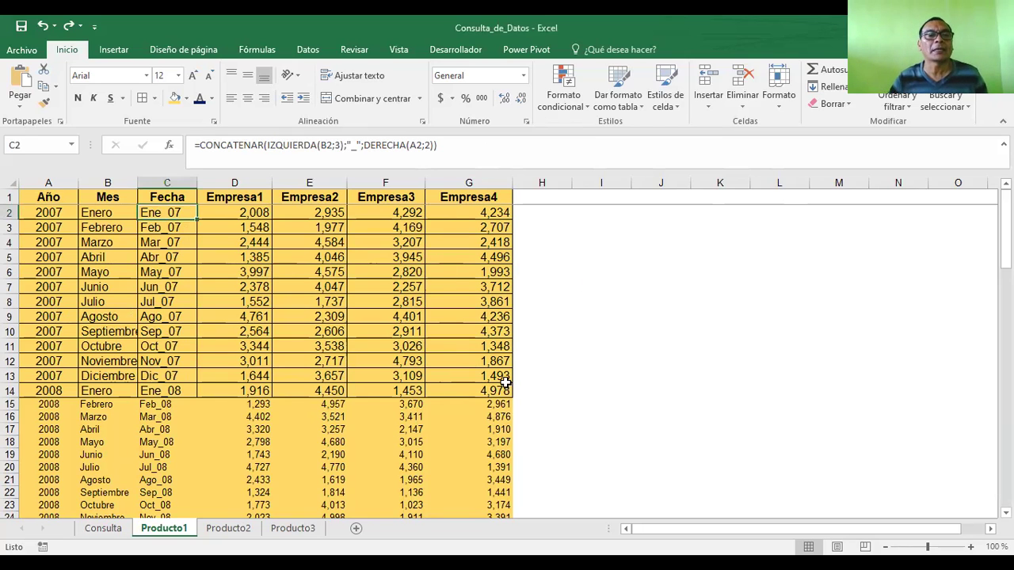
# Step: On Consulta, point out the Empresa1–Empresa4 headers and B3 product title, then select E3
pyautogui.click(103, 529)
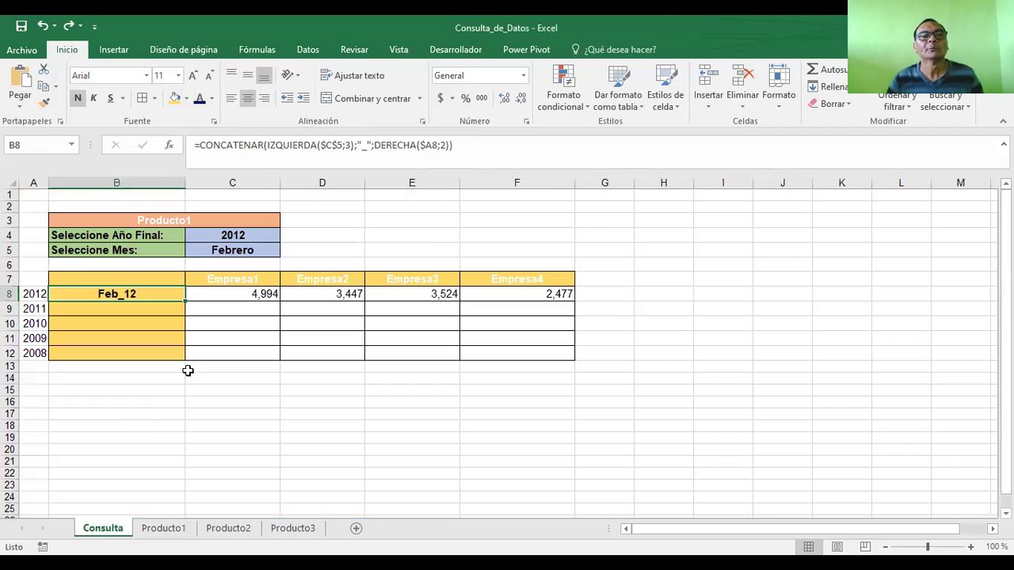
pyautogui.click(255, 282)
pyautogui.click(308, 280)
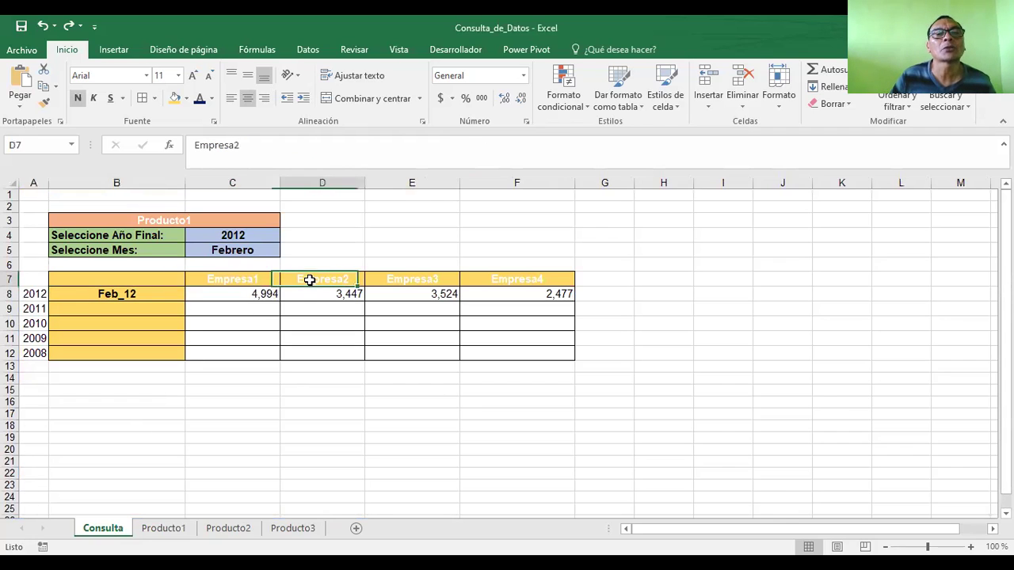
pyautogui.click(419, 280)
pyautogui.click(534, 276)
pyautogui.click(404, 223)
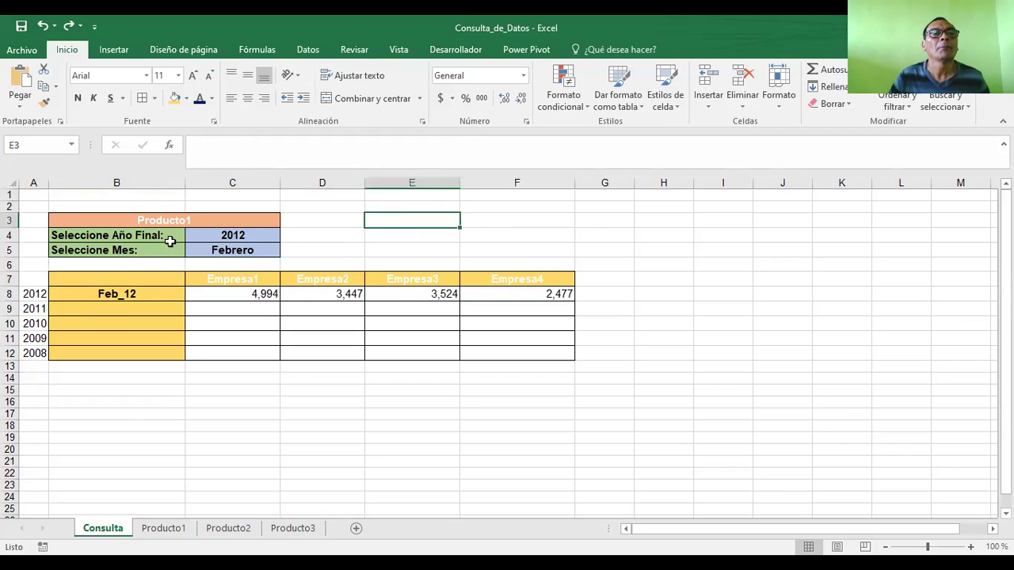
pyautogui.click(165, 220)
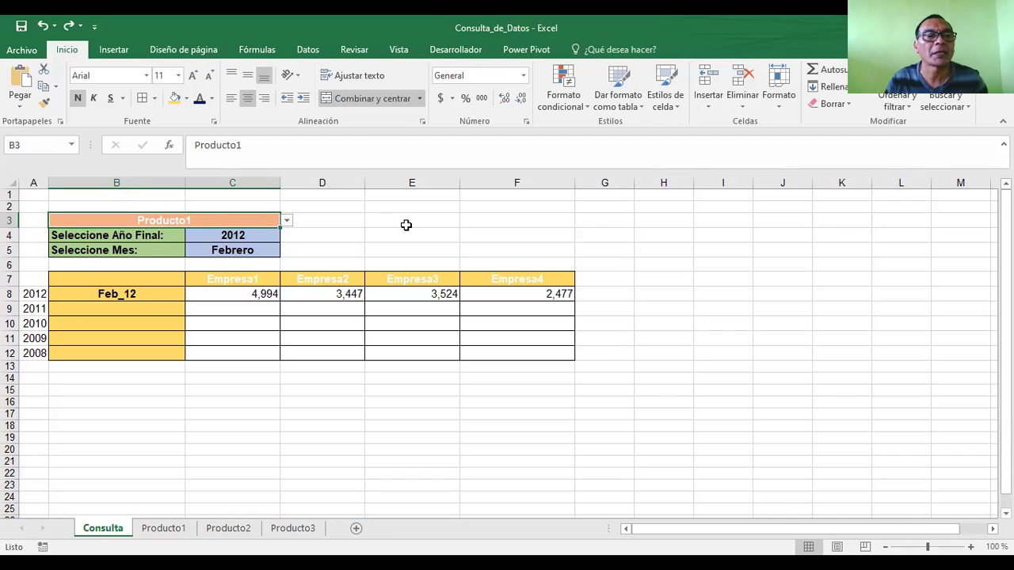
pyautogui.click(404, 224)
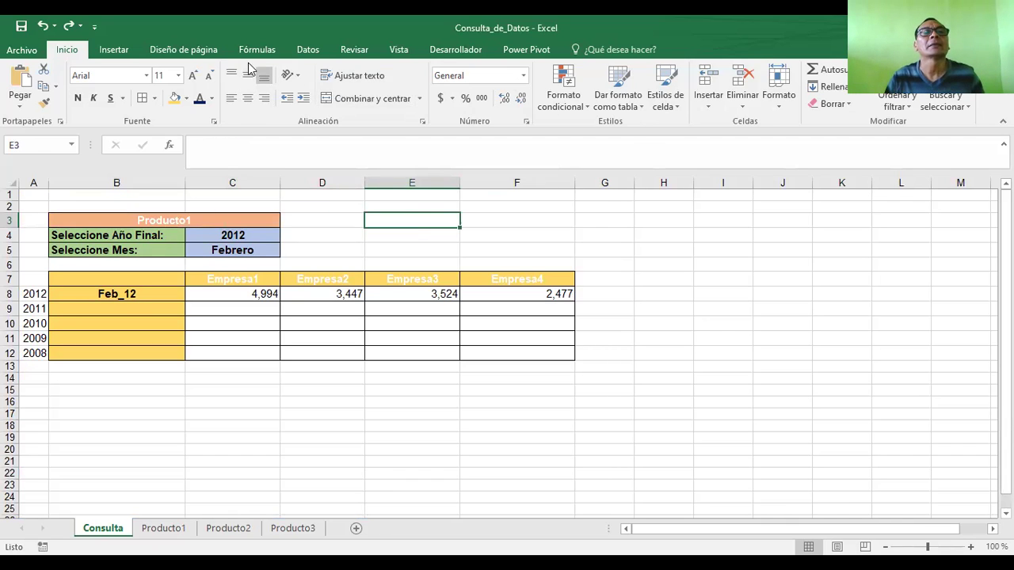
# Step: Give E3 a list validation with source PRODUCTO1;PRODUCTO2;PRODUCTO3
pyautogui.click(308, 49)
pyautogui.click(596, 103)
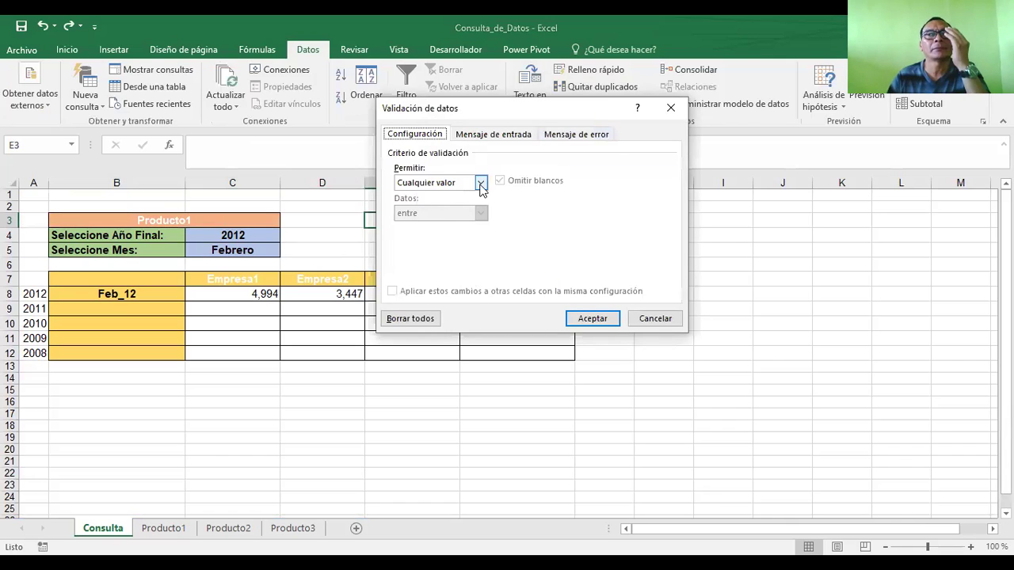
pyautogui.click(480, 183)
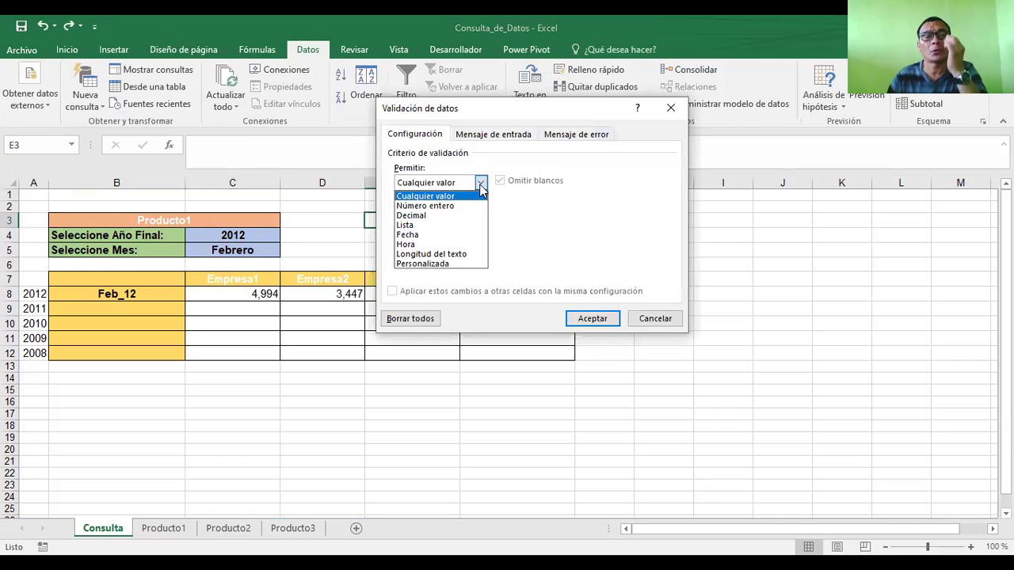
pyautogui.click(423, 227)
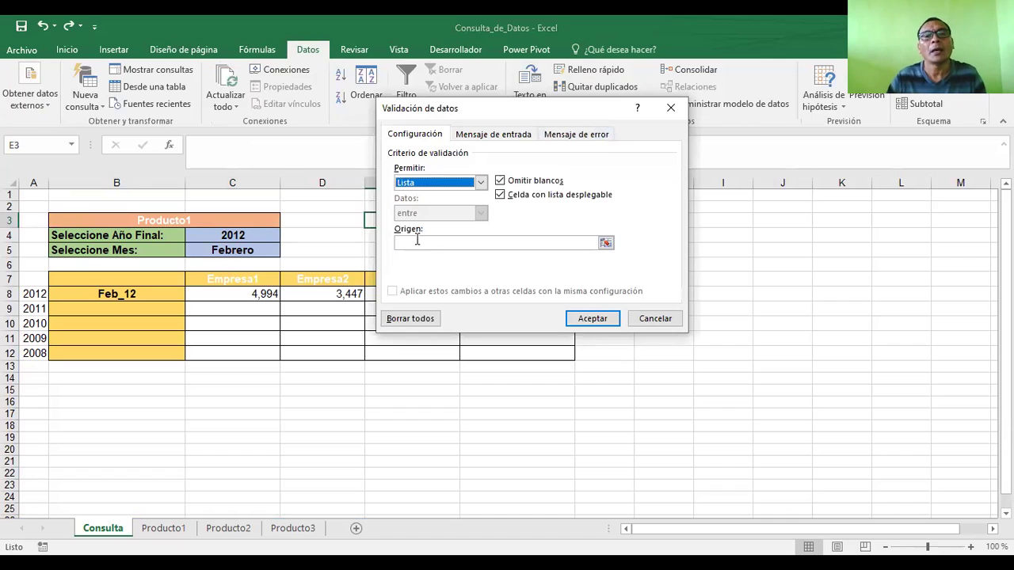
pyautogui.click(427, 244)
pyautogui.write('PRODUC')
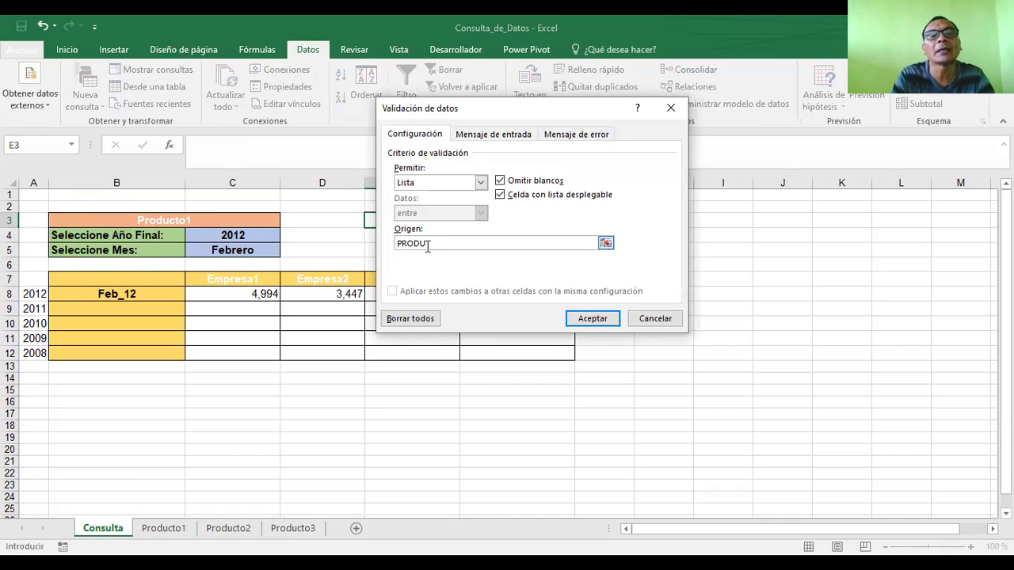
pyautogui.write('TO1')
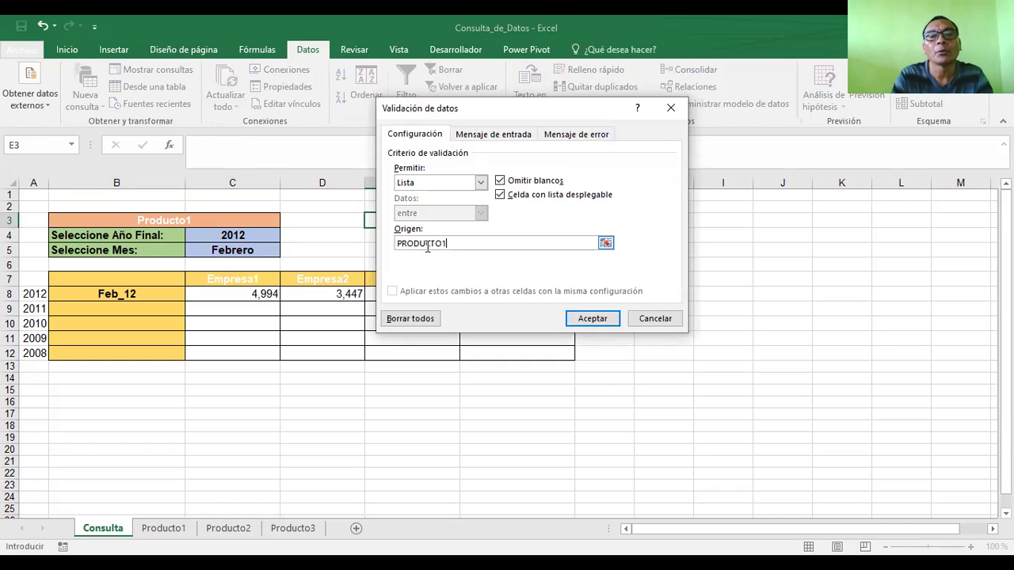
pyautogui.write(';P')
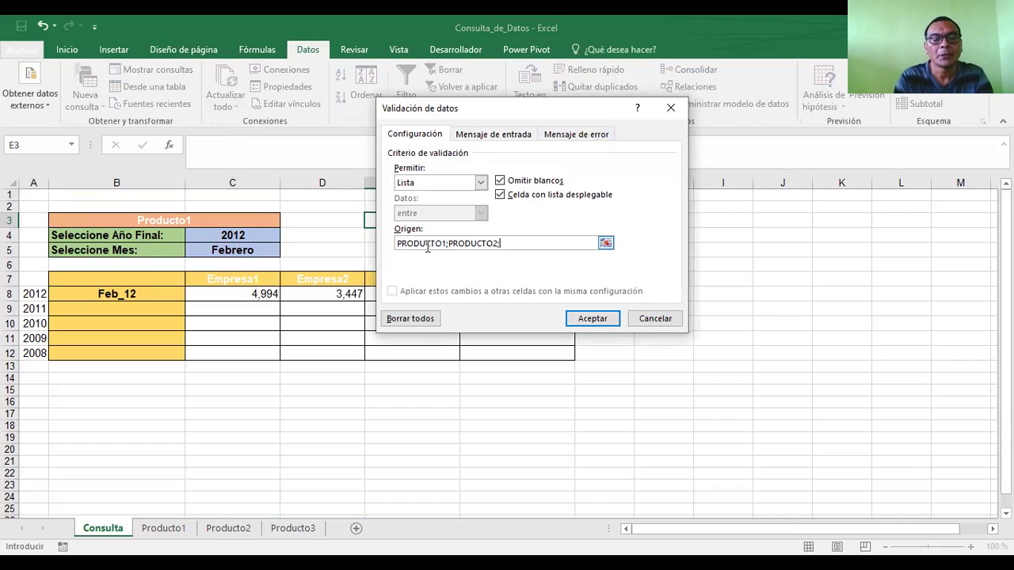
pyautogui.write('RODUCTO3')
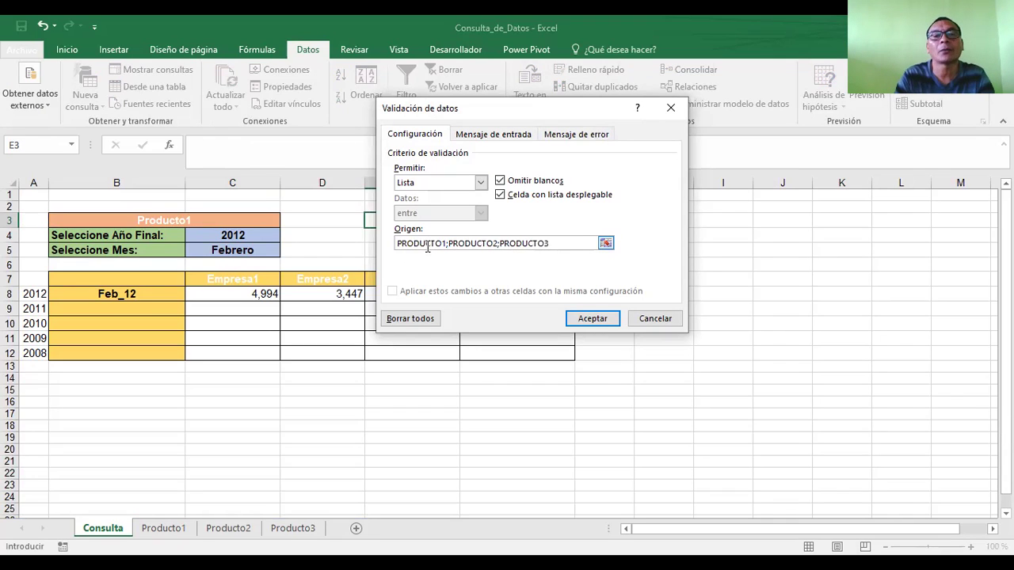
pyautogui.click(596, 319)
# Step: Open E3's dropdown to check the three PRODUCTO options
pyautogui.click(510, 229)
pyautogui.click(442, 220)
pyautogui.click(465, 222)
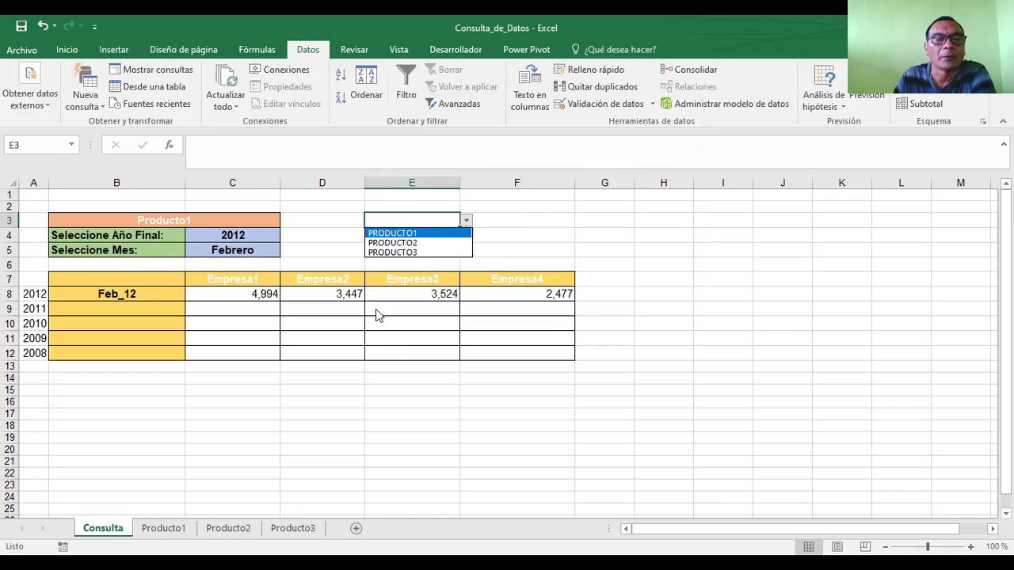
# Step: Close the E3 dropdown without choosing a value and switch to the Producto1 sheet
pyautogui.press('Escape')
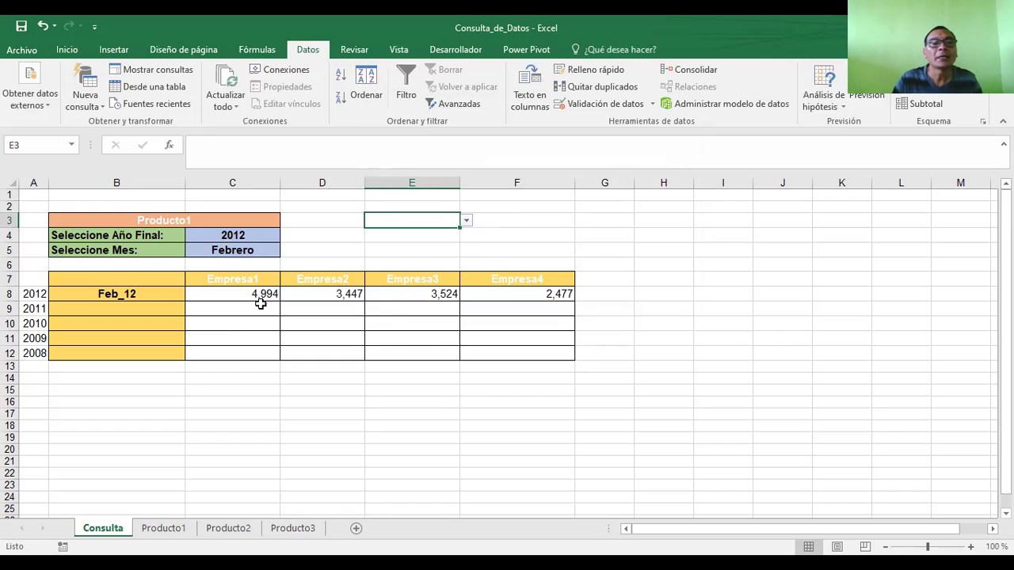
pyautogui.click(176, 529)
# Step: Highlight Producto1's A1:G3 and A1:G7, check C2's CONCATENAR Fecha formula, and return to Consulta
pyautogui.click(570, 335)
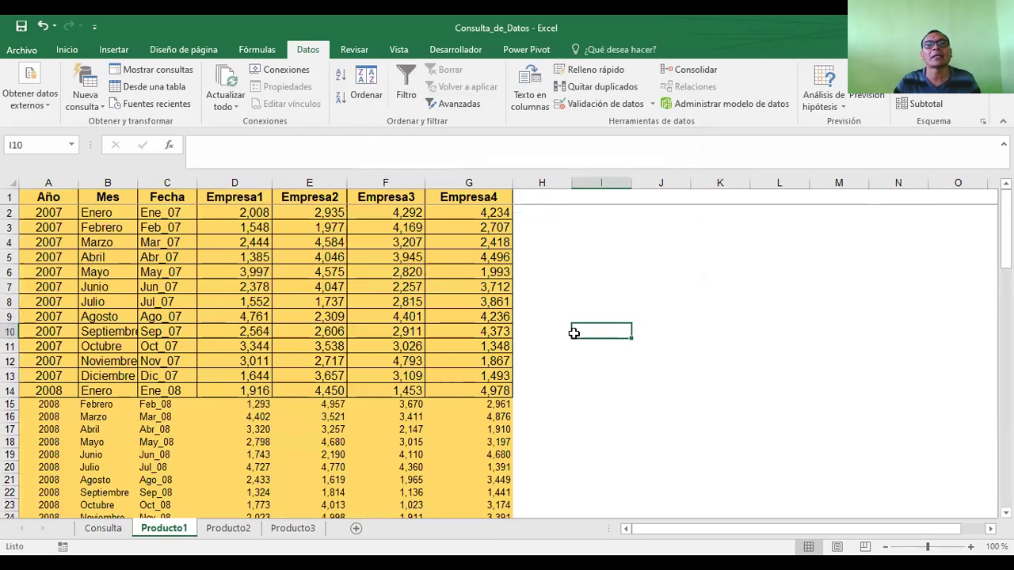
pyautogui.click(47, 195)
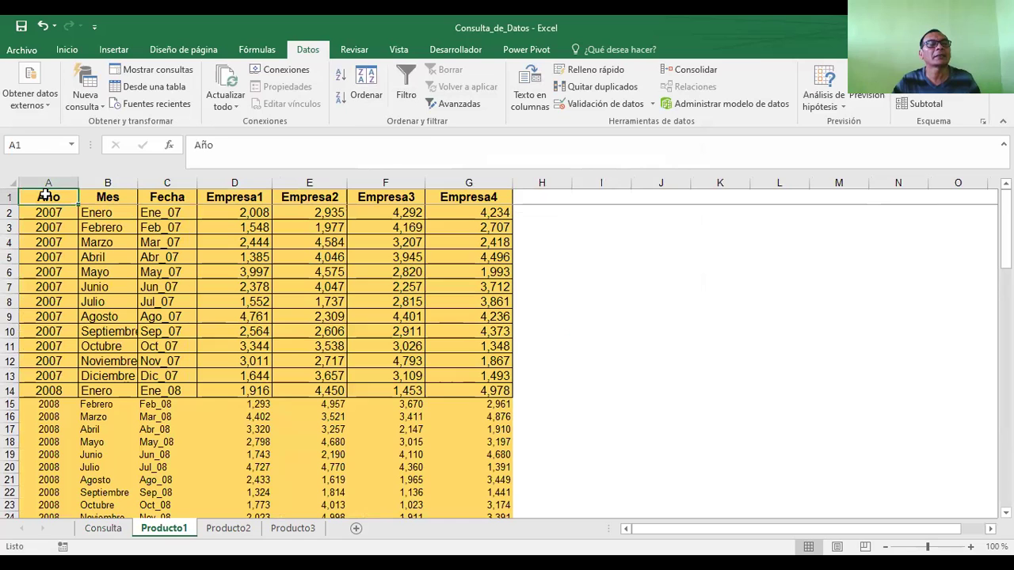
pyautogui.moveTo(47, 195); pyautogui.dragTo(469, 228)
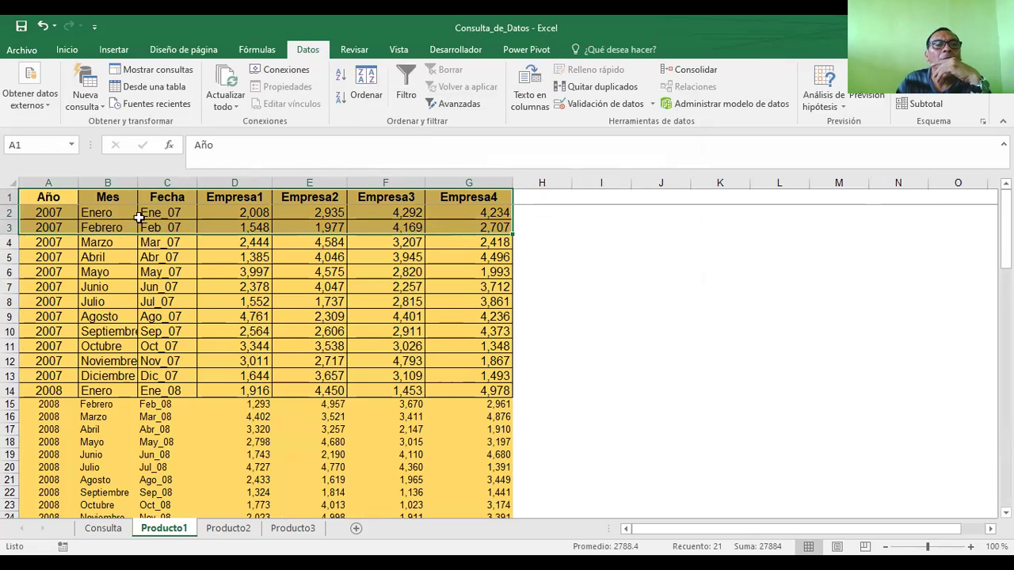
pyautogui.click(171, 214)
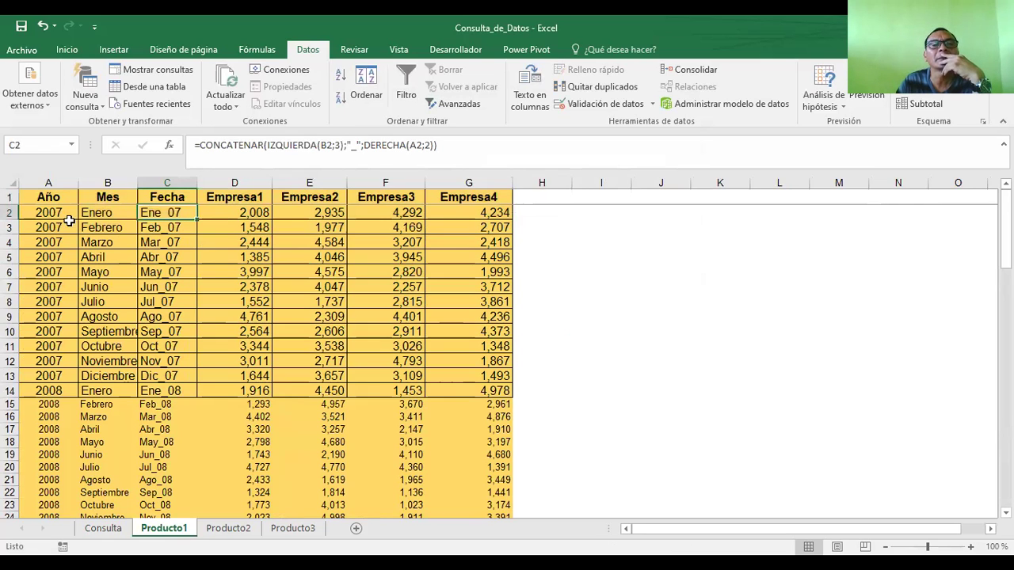
pyautogui.moveTo(44, 197); pyautogui.dragTo(453, 290)
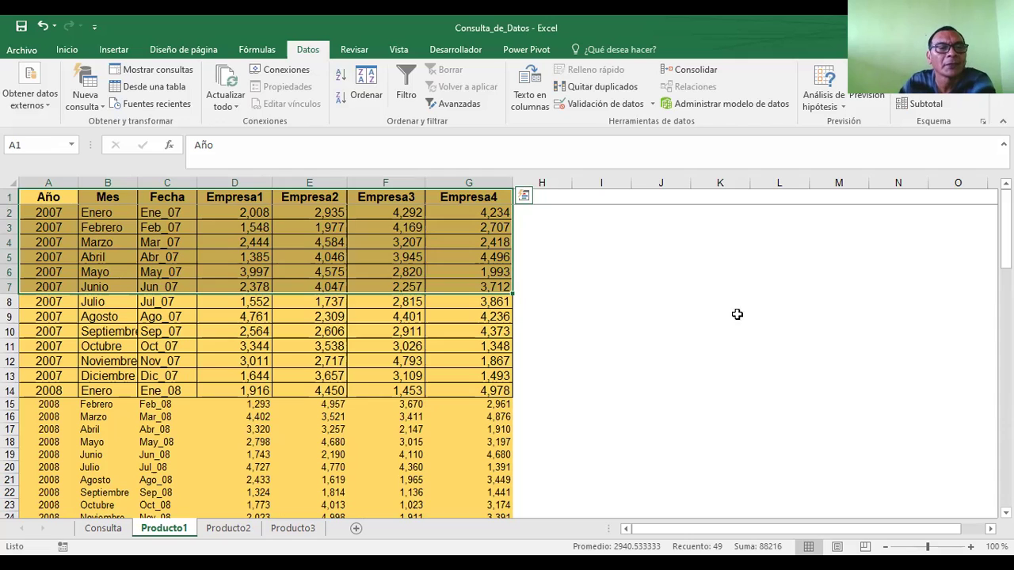
pyautogui.click(94, 532)
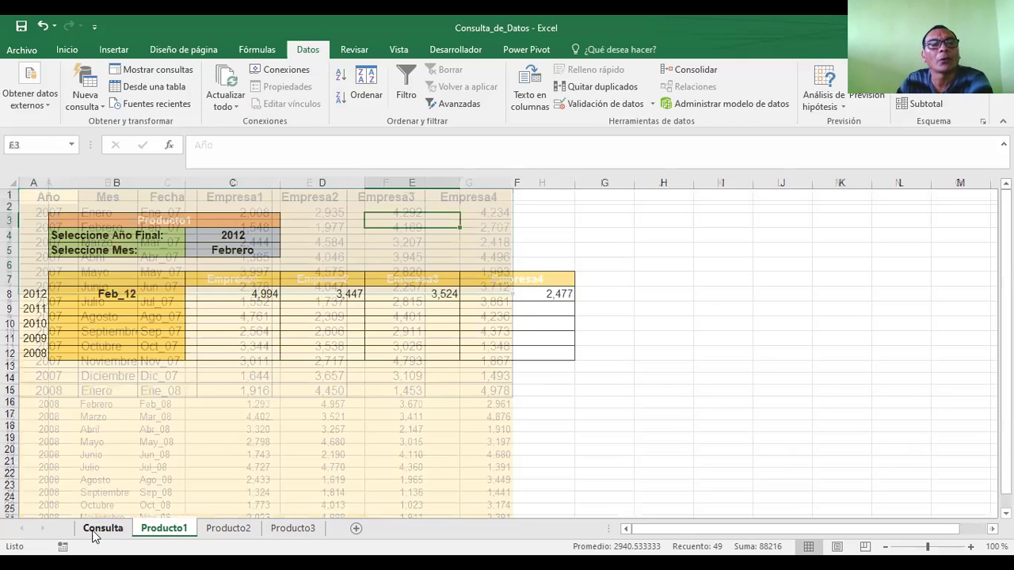
# Step: Inspect the B8 date-key formula and the C4 final-year cell
pyautogui.click(119, 294)
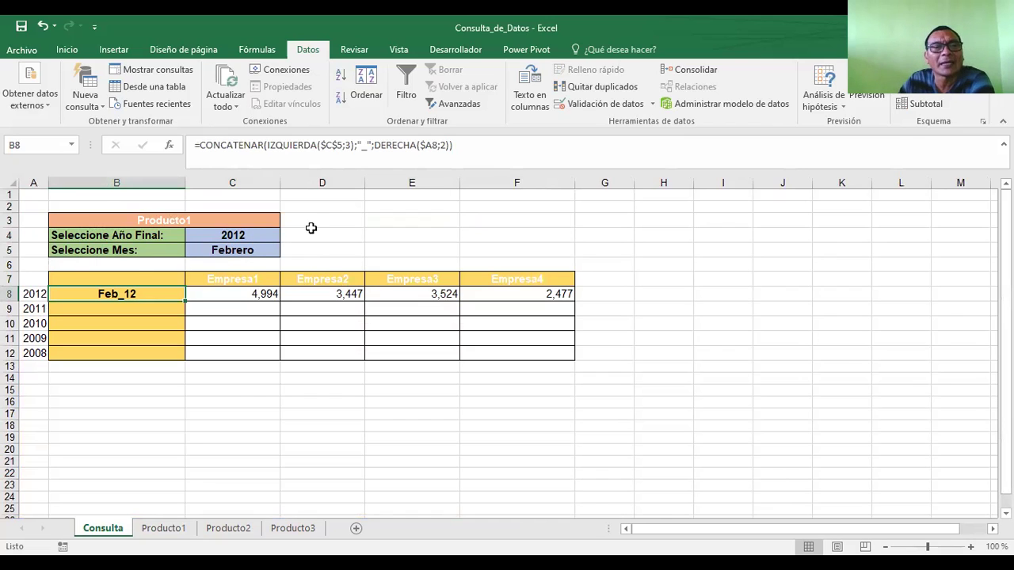
pyautogui.click(236, 239)
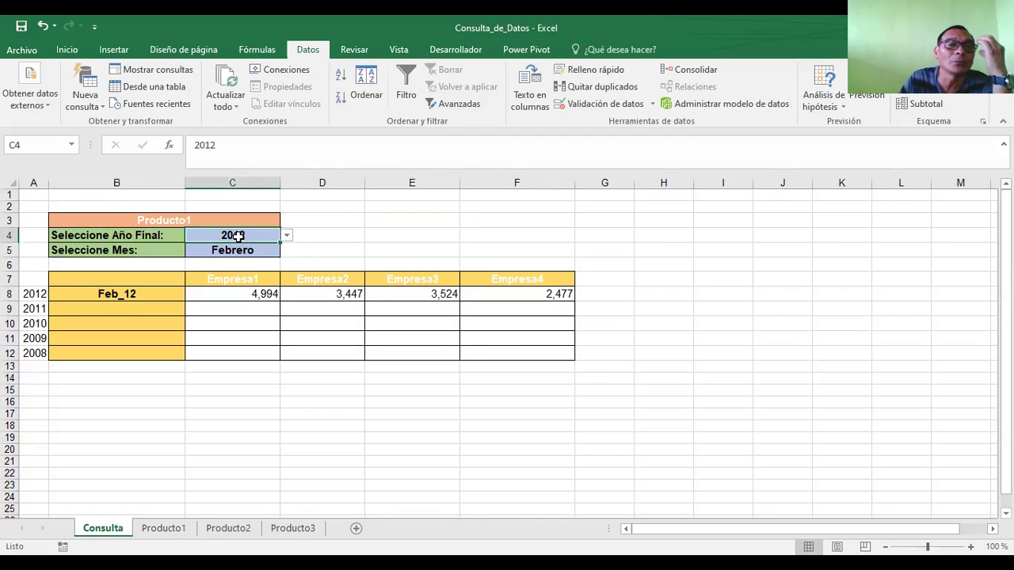
pyautogui.click(113, 295)
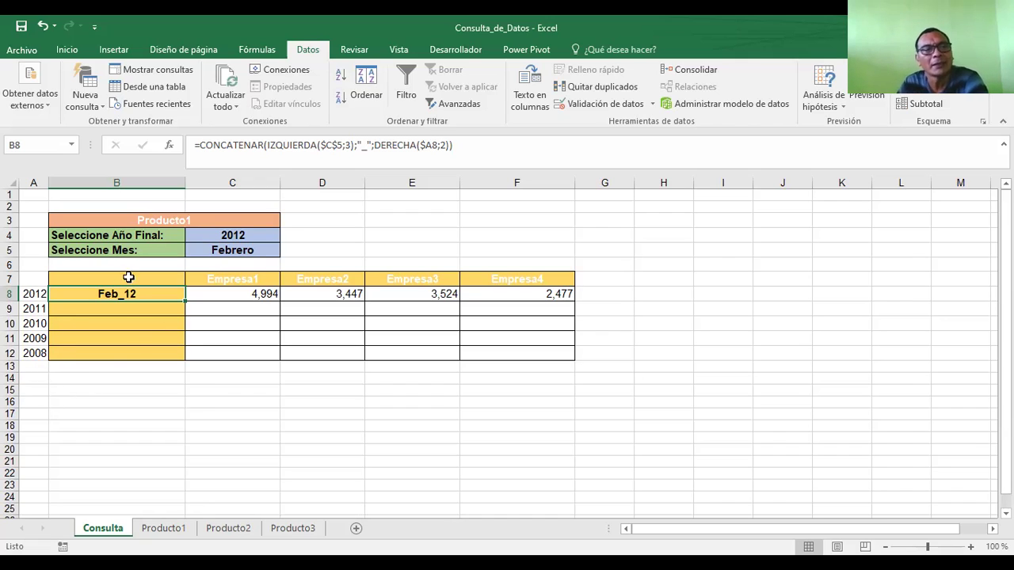
# Step: Set the final year in C4 to 2014, confirm B8 reads Feb_14, and open Producto1
pyautogui.click(249, 235)
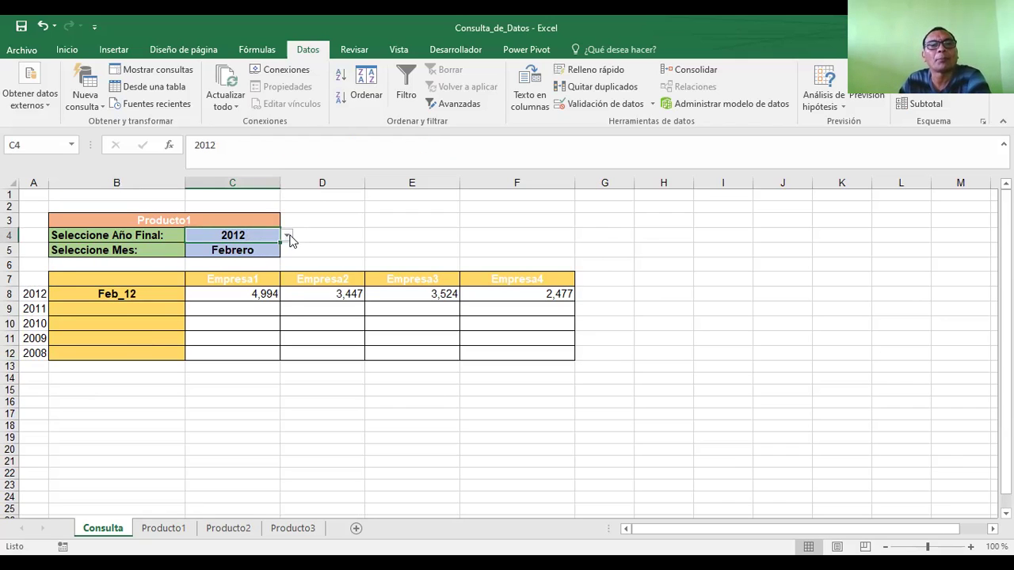
pyautogui.click(287, 235)
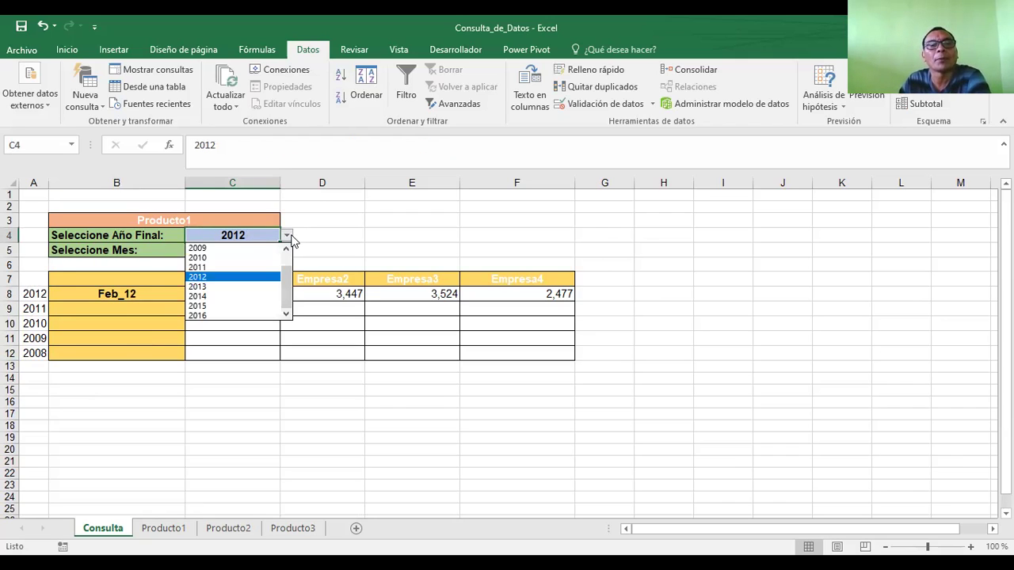
pyautogui.click(214, 296)
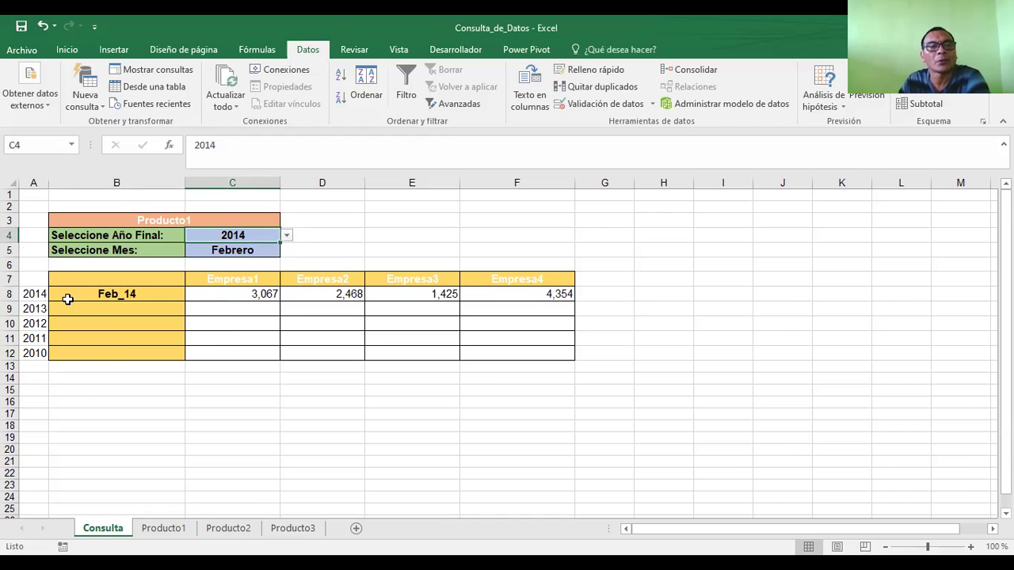
pyautogui.click(102, 292)
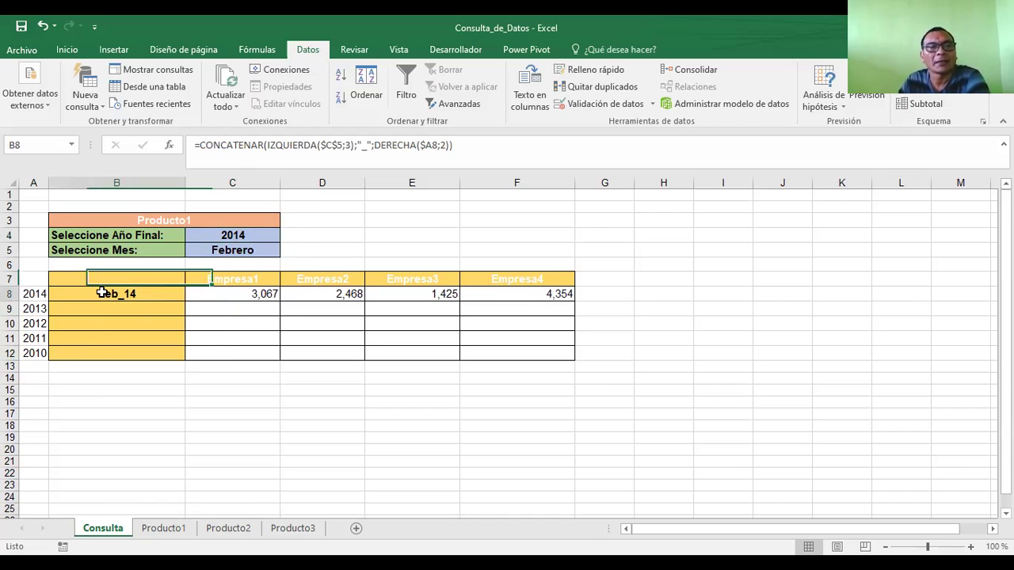
pyautogui.click(172, 529)
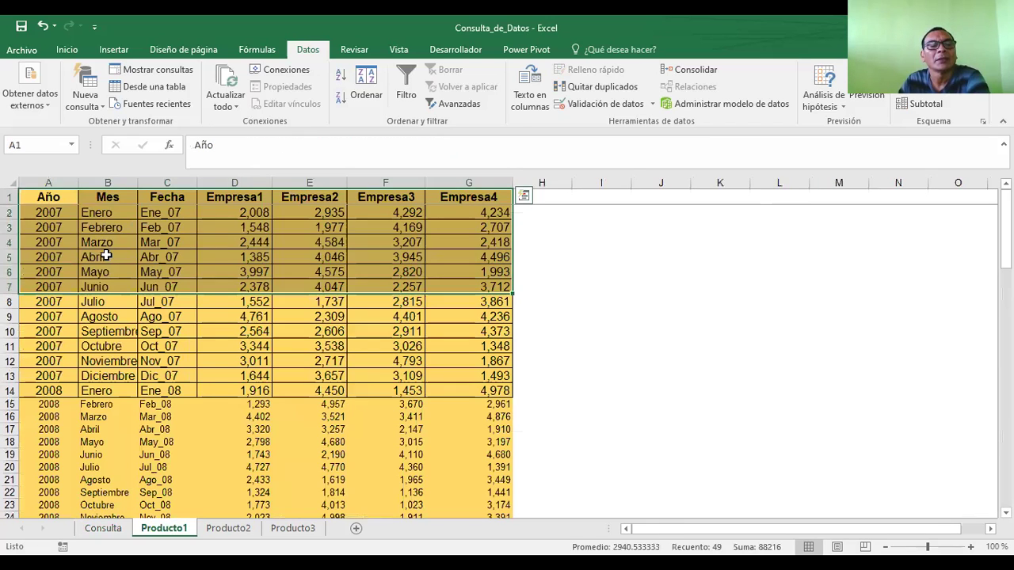
# Step: Review Producto1's 2007 rows, Mes header and C2 Fecha formula, then return to Consulta
pyautogui.click(100, 256)
pyautogui.click(50, 226)
pyautogui.click(99, 198)
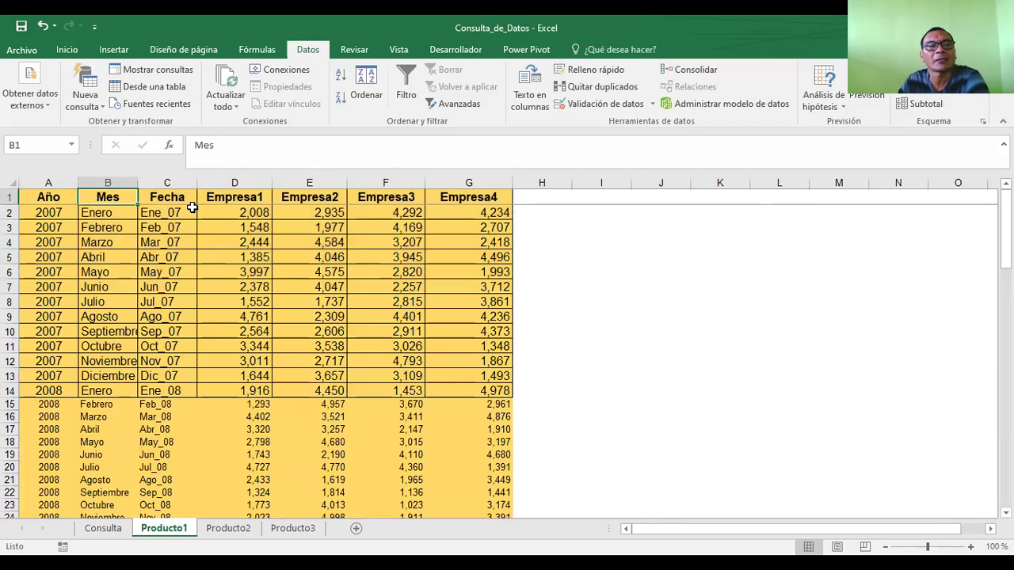
pyautogui.click(170, 215)
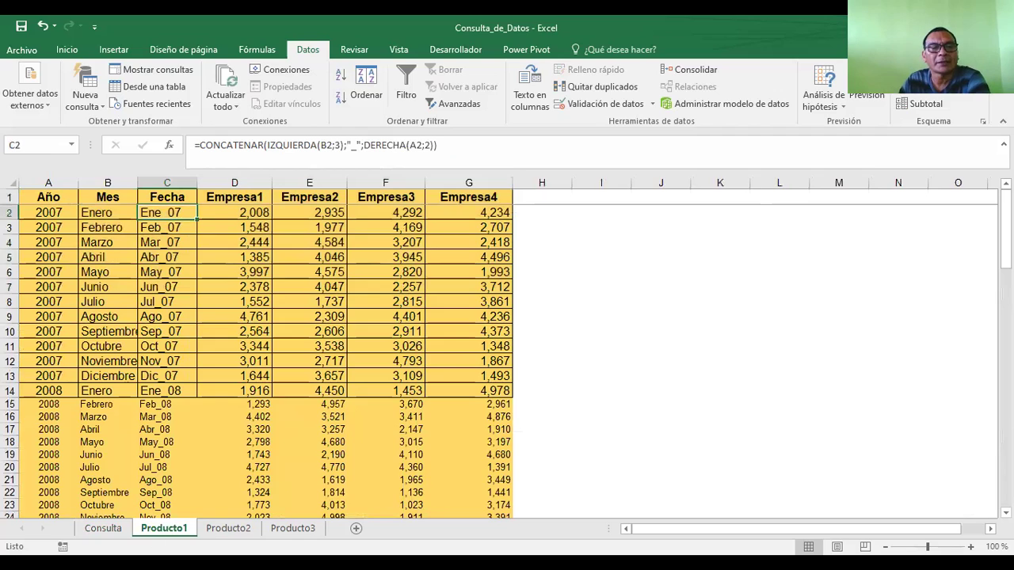
pyautogui.click(104, 529)
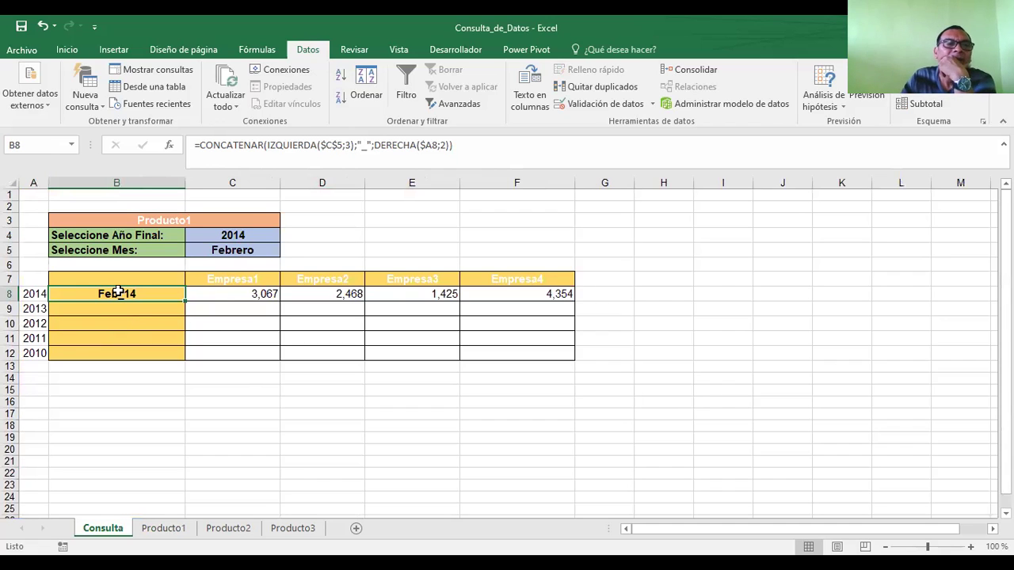
# Step: Inspect the year formulas in A9–A12, B8's date key, C4, and C8's INDICE formula
pyautogui.click(33, 308)
pyautogui.click(33, 323)
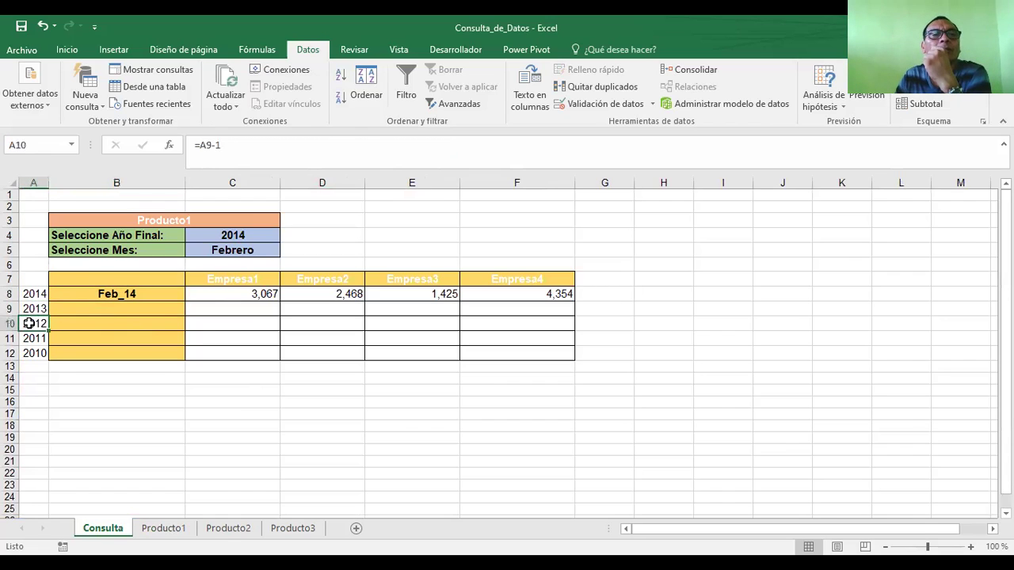
pyautogui.click(41, 339)
pyautogui.click(36, 353)
pyautogui.click(102, 290)
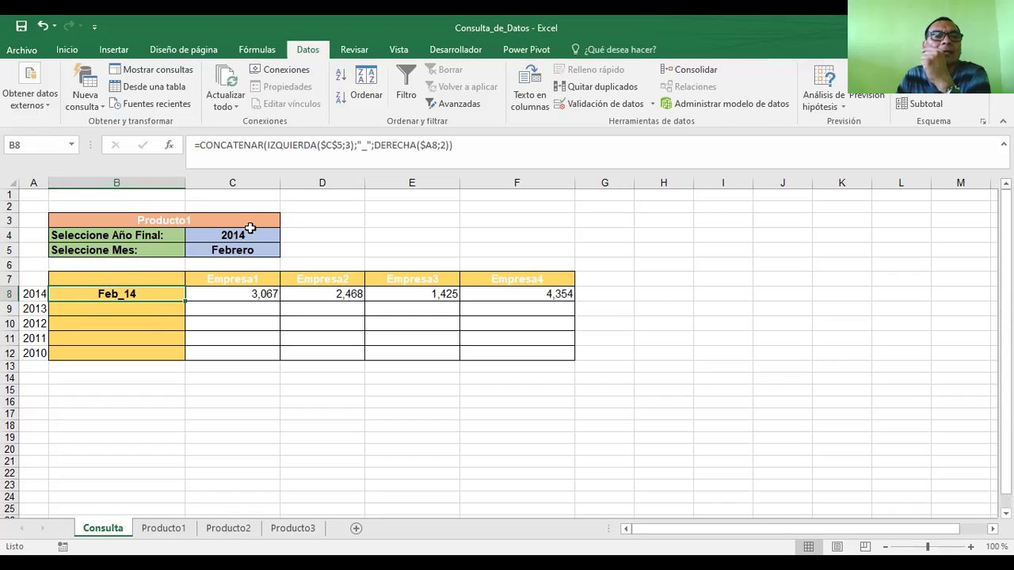
pyautogui.click(246, 231)
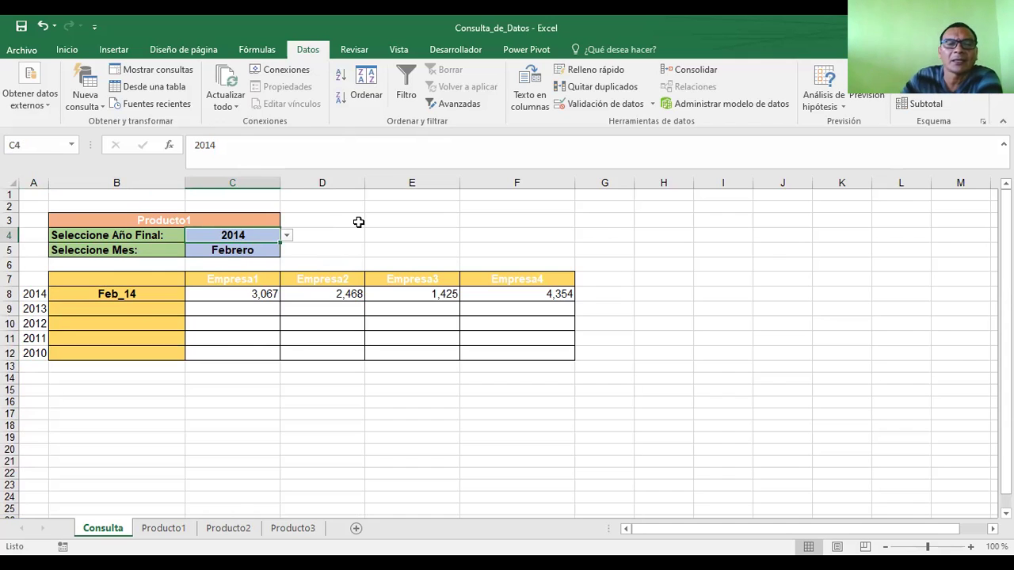
pyautogui.click(248, 293)
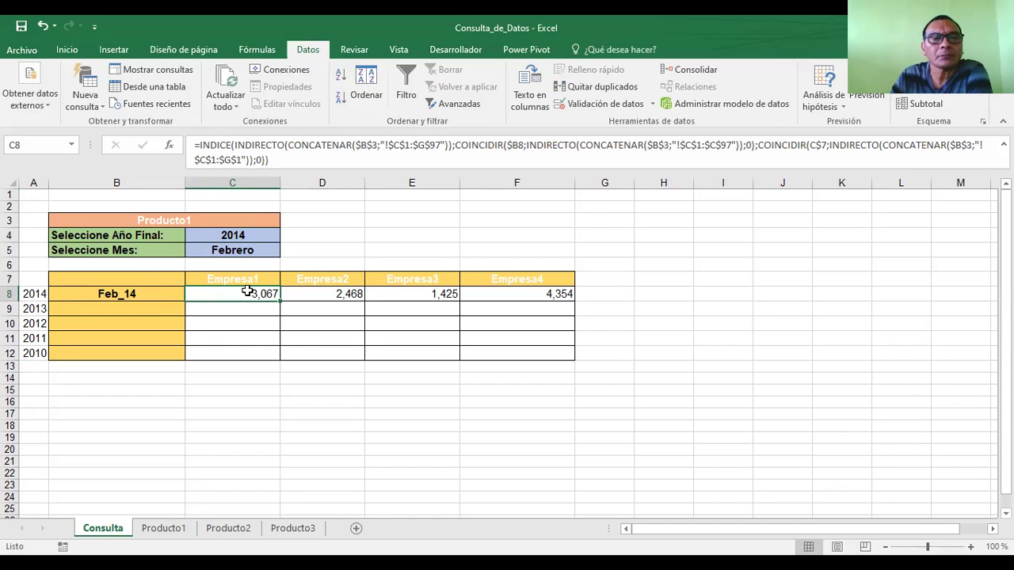
# Step: Edit C8's INDICE/INDIRECTO/COINCIDIR formula, marking its $B$3 reference, and commit it
pyautogui.click(364, 145)
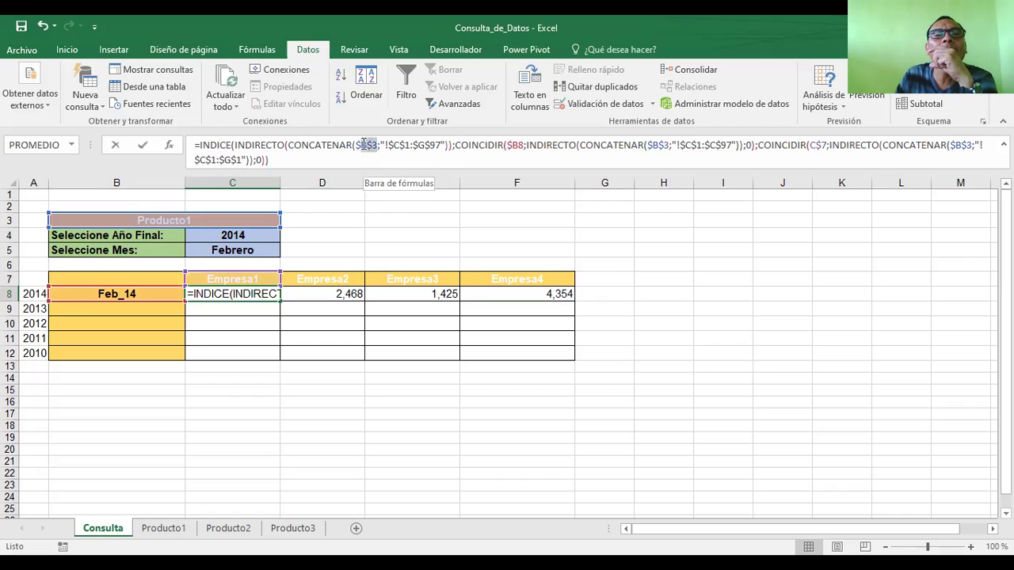
pyautogui.moveTo(361, 147); pyautogui.dragTo(356, 146)
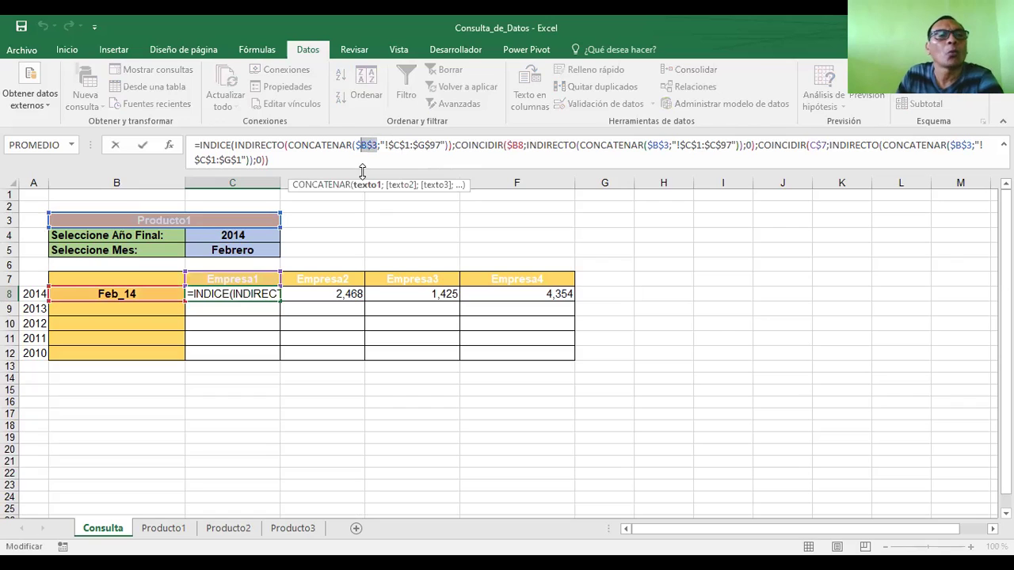
pyautogui.click(606, 235)
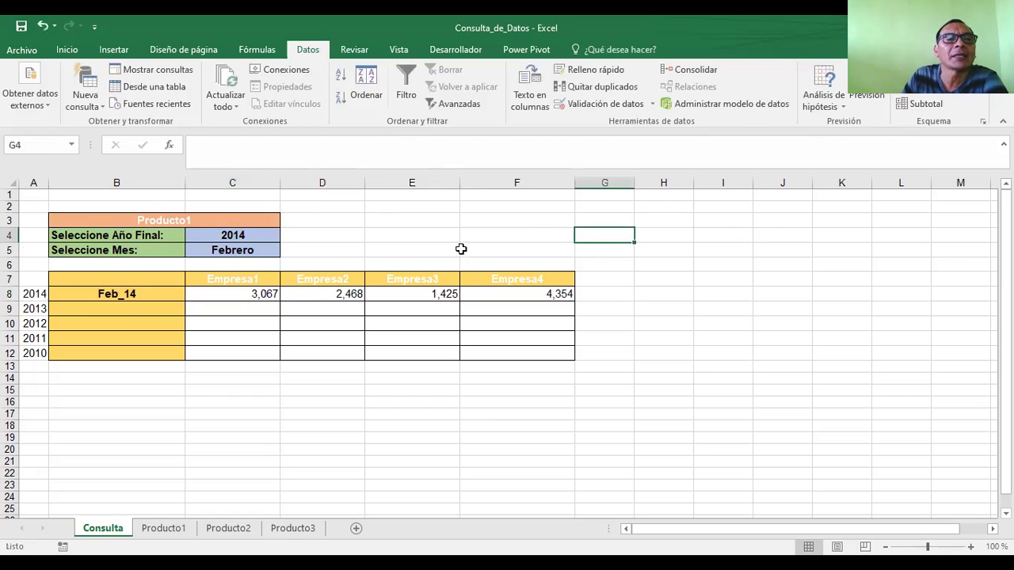
# Step: Review the inputs: B3 product, Producto2 sheet, 2014 in C4, Febrero in C5, and C8's formula
pyautogui.click(182, 221)
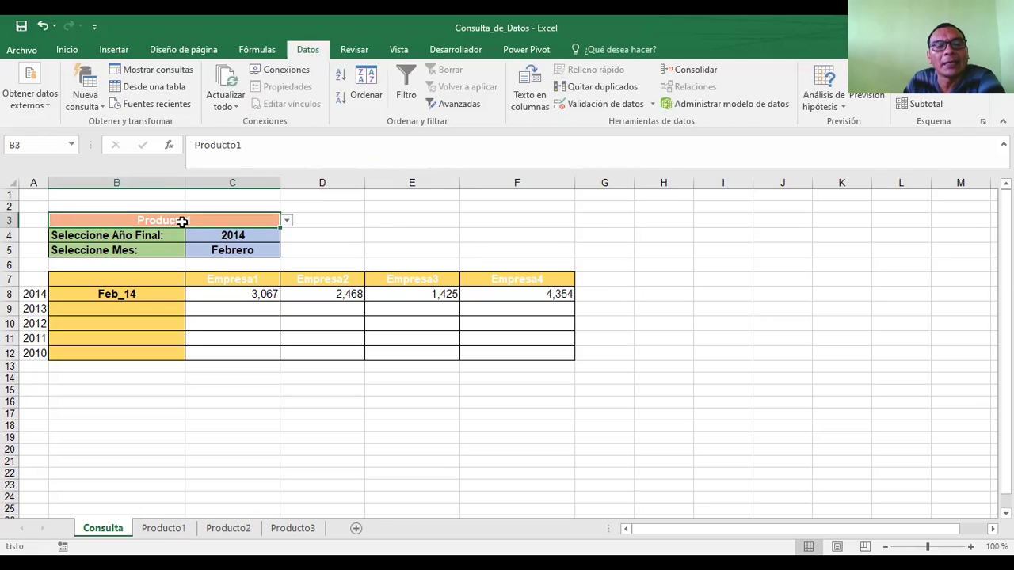
pyautogui.click(293, 529)
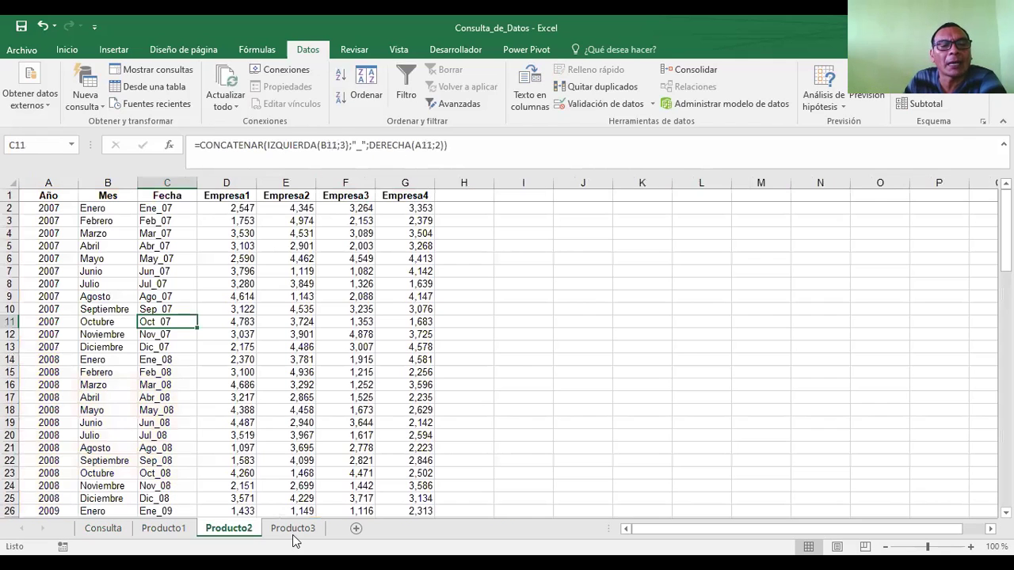
pyautogui.click(103, 528)
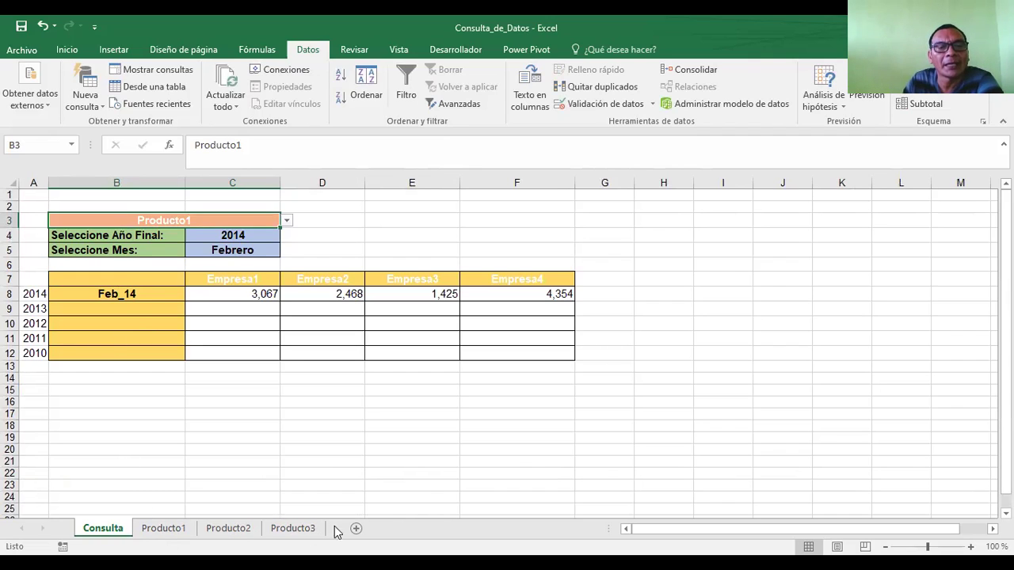
pyautogui.click(434, 220)
pyautogui.click(262, 235)
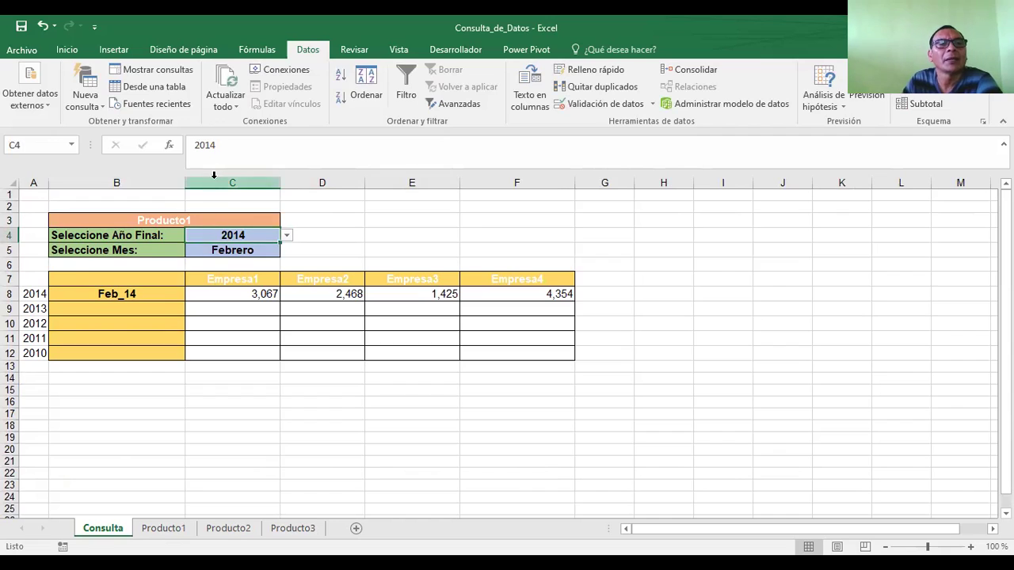
pyautogui.click(234, 250)
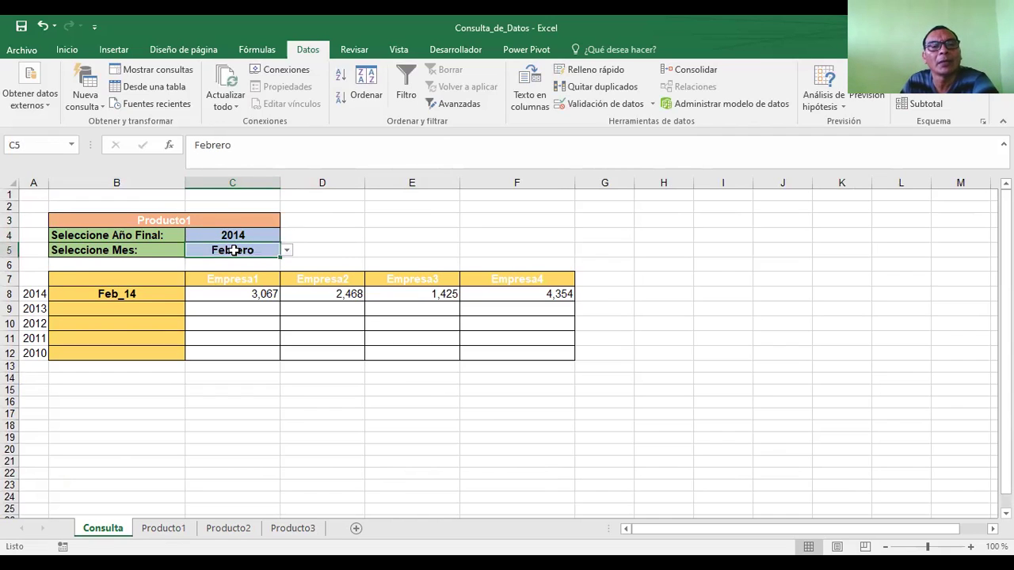
pyautogui.click(259, 295)
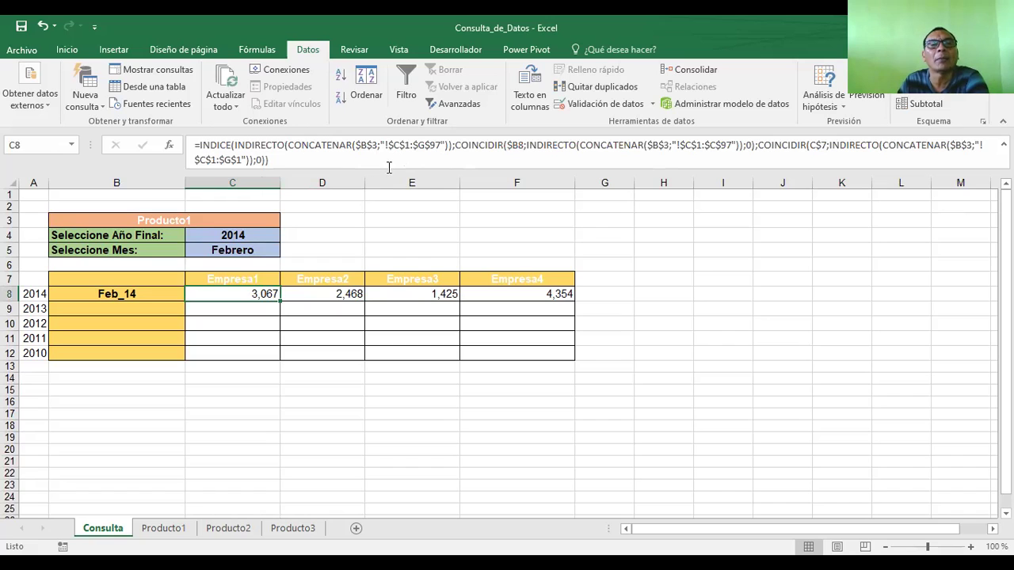
pyautogui.click(378, 224)
# Step: Pick Producto3 in the B3 dropdown, showing 4,170 for Feb_14
pyautogui.click(126, 218)
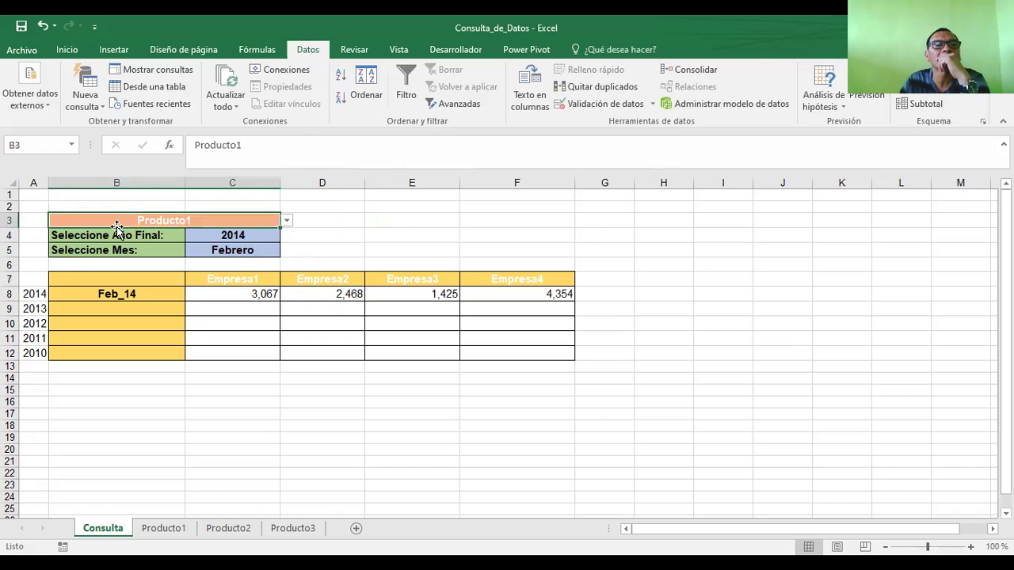
pyautogui.click(286, 221)
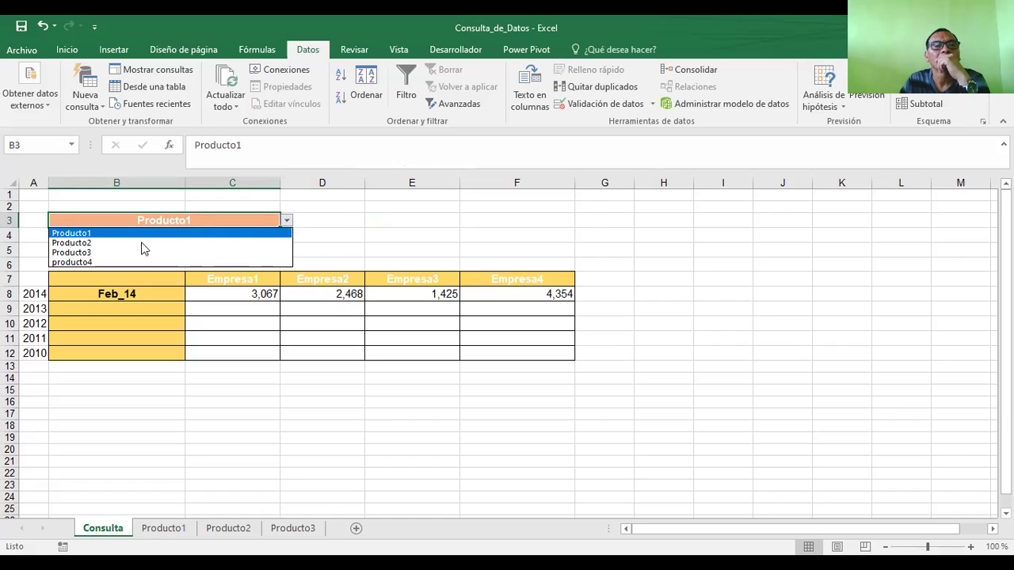
pyautogui.click(68, 254)
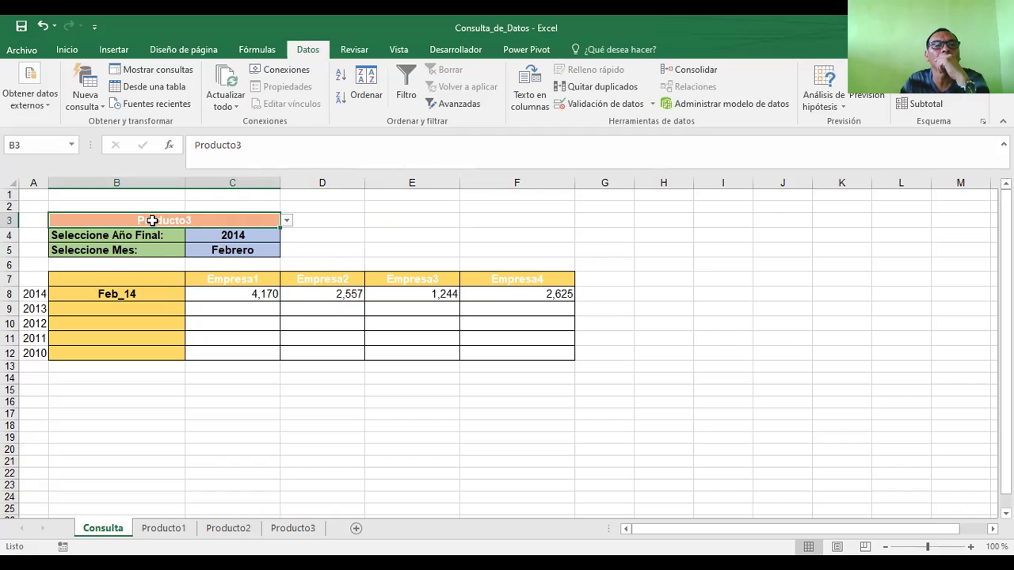
# Step: Switch B3 to producto4 and inspect C8's formula behind the #¡REF! errors
pyautogui.click(286, 222)
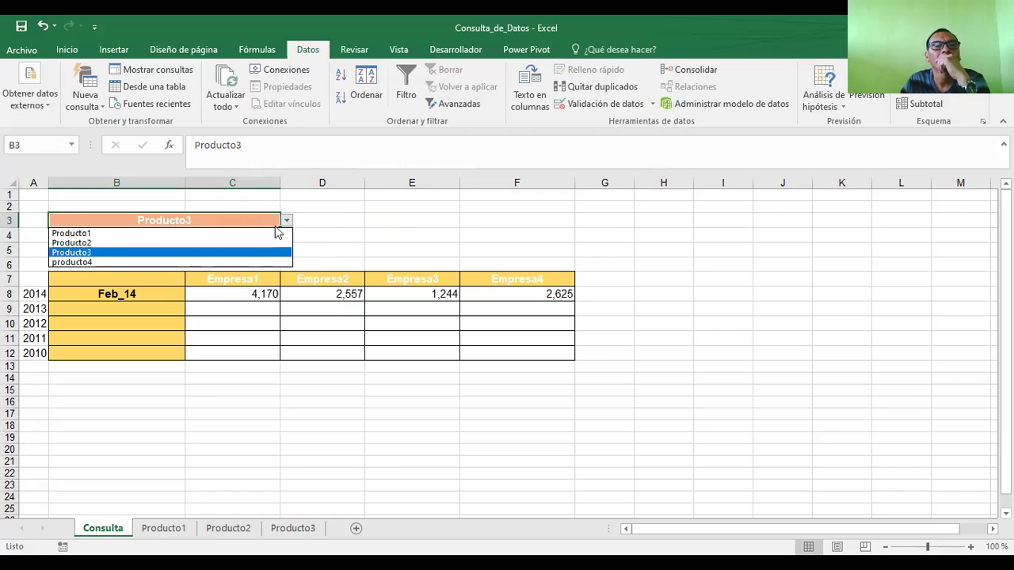
pyautogui.click(80, 262)
pyautogui.click(376, 224)
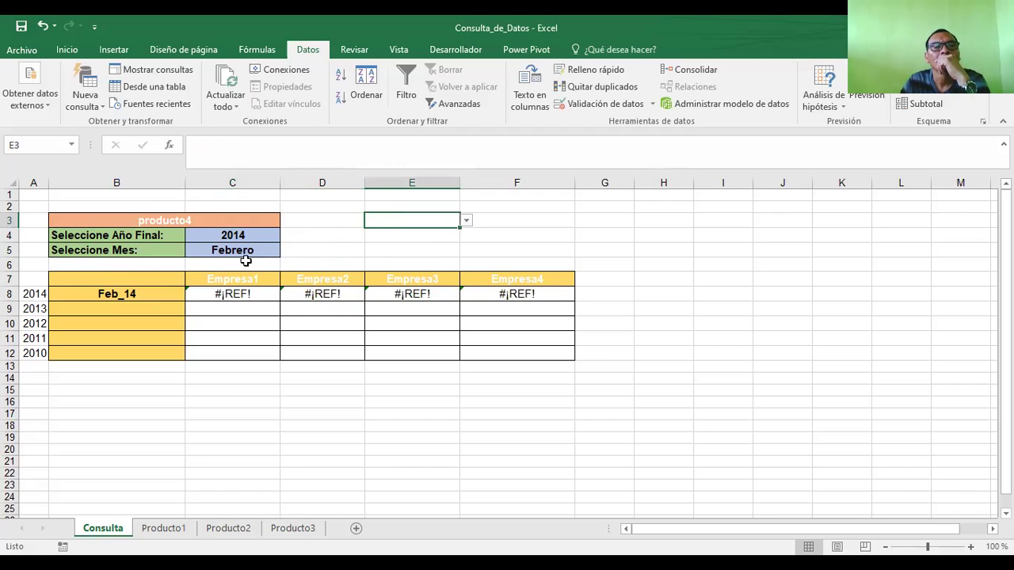
pyautogui.click(210, 293)
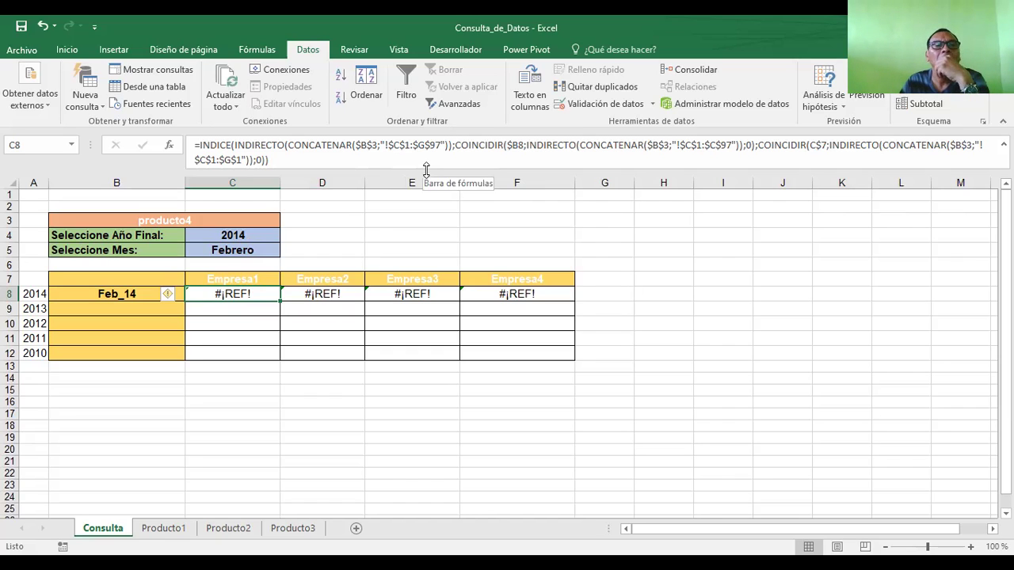
# Step: Review the B8 date-label, B3 product and C8 lookup formulas, then show the Producto1 sheet
pyautogui.click(372, 223)
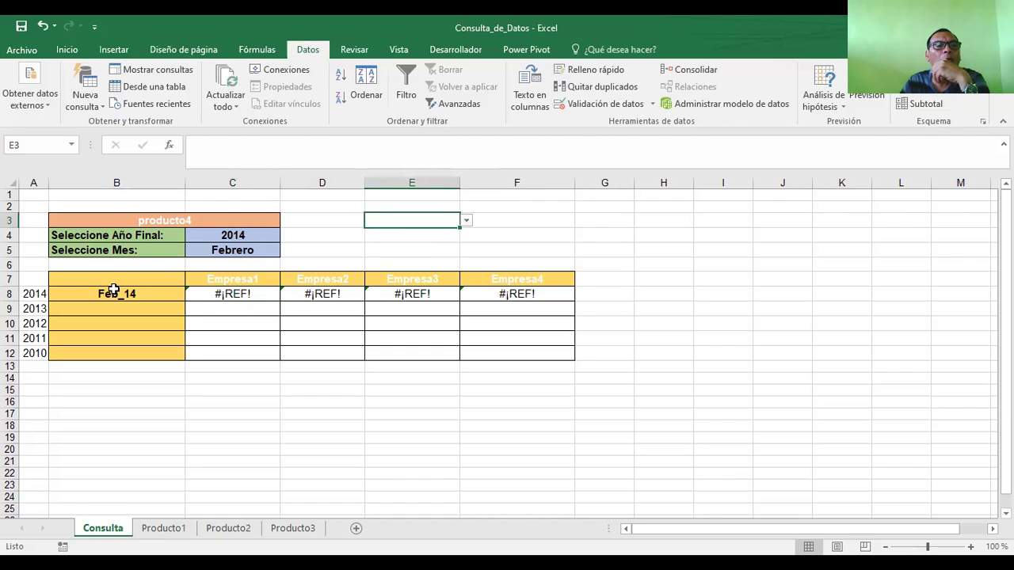
pyautogui.click(101, 294)
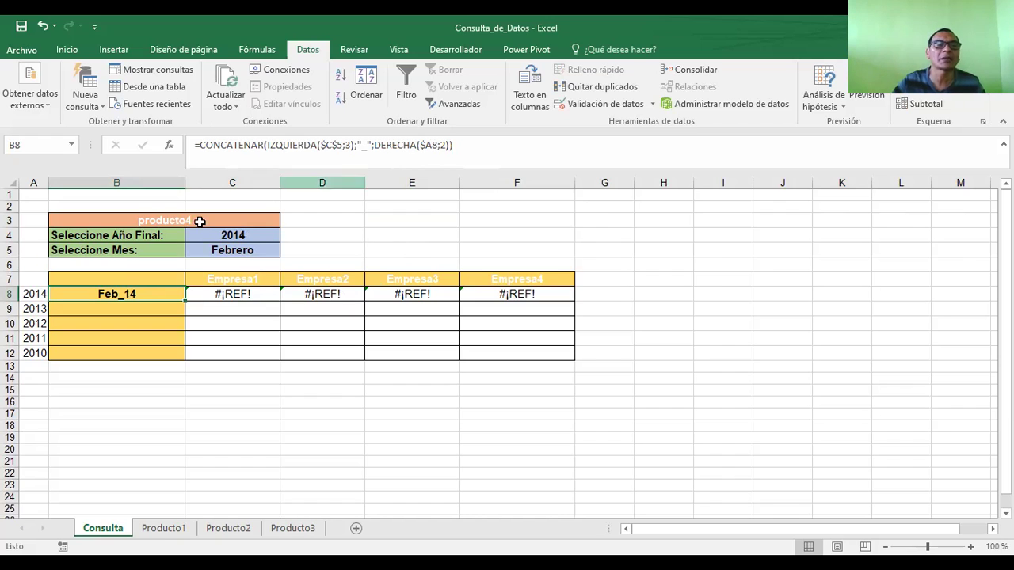
pyautogui.click(160, 216)
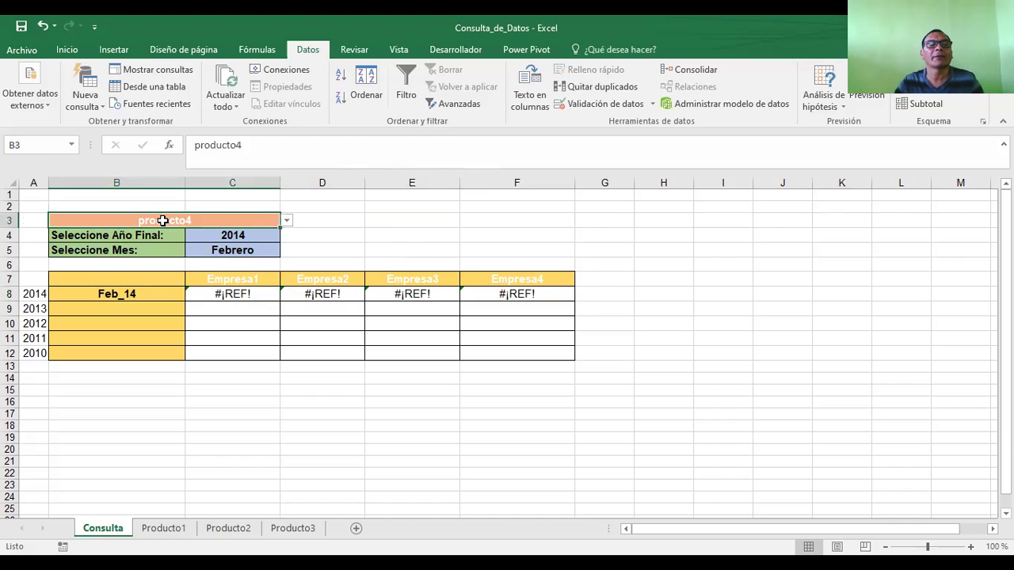
pyautogui.click(116, 294)
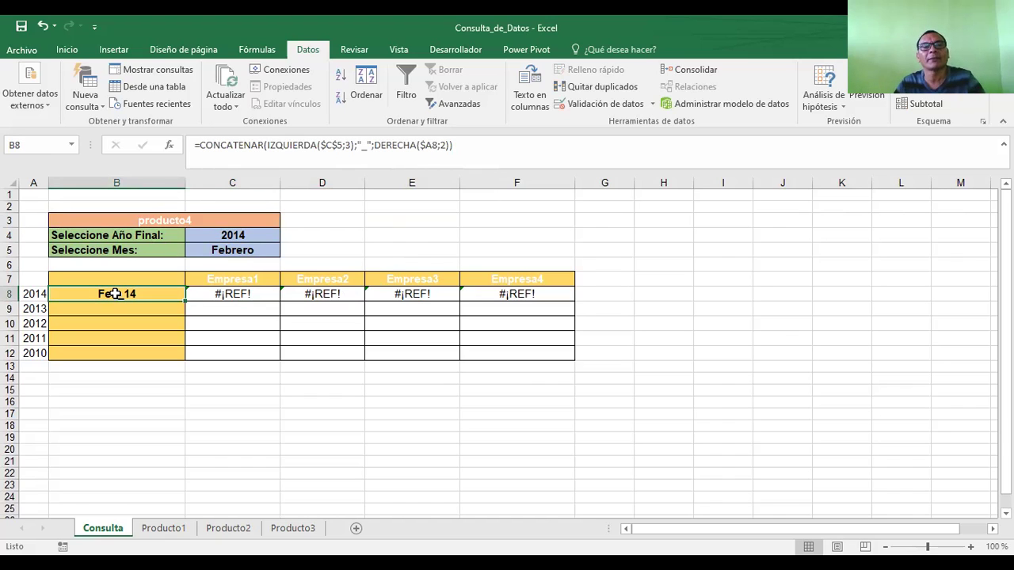
pyautogui.click(239, 307)
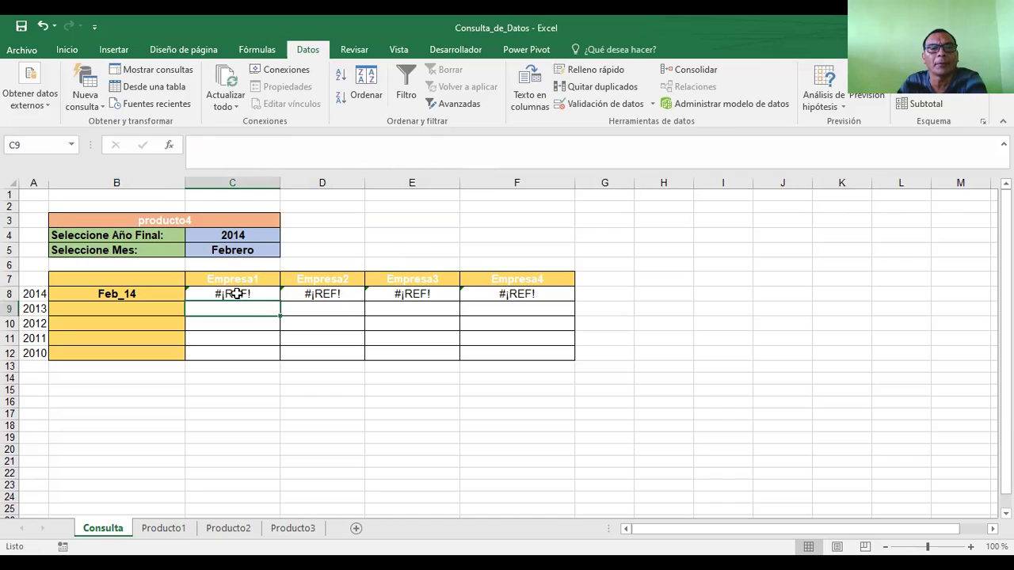
pyautogui.click(236, 293)
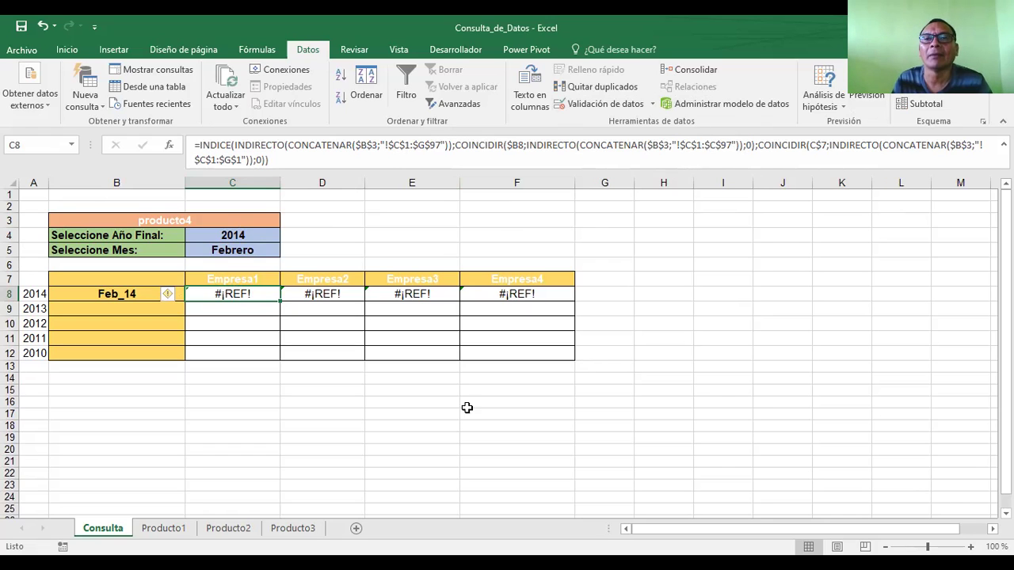
pyautogui.click(164, 532)
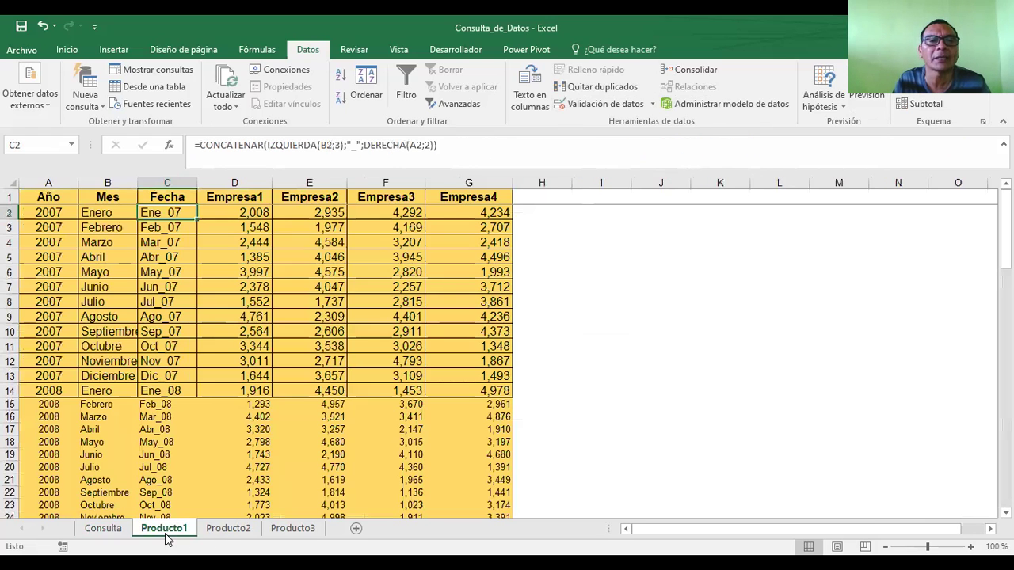
# Step: Highlight the Fecha and Empresa1 columns on Producto1, then return to Consulta
pyautogui.click(160, 201)
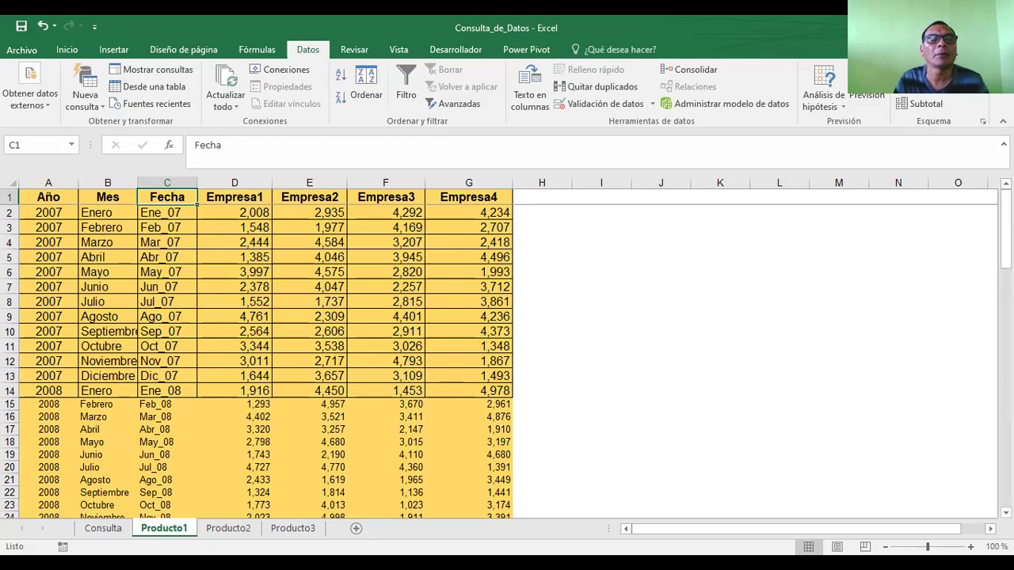
pyautogui.moveTo(210, 230); pyautogui.dragTo(213, 179)
pyautogui.scroll(-10, 211, 179)
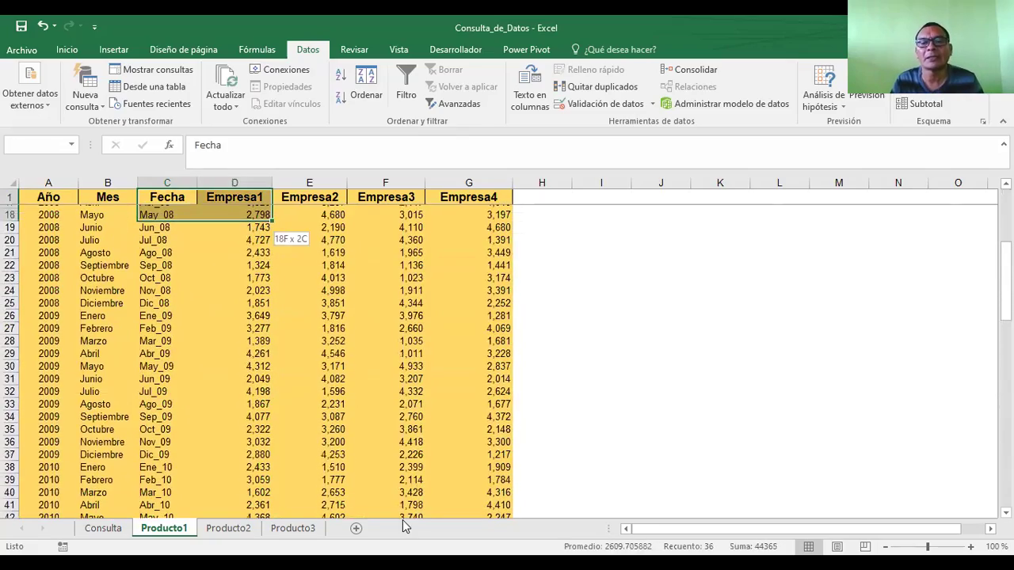
pyautogui.moveTo(404, 527); pyautogui.dragTo(177, 536)
pyautogui.click(100, 528)
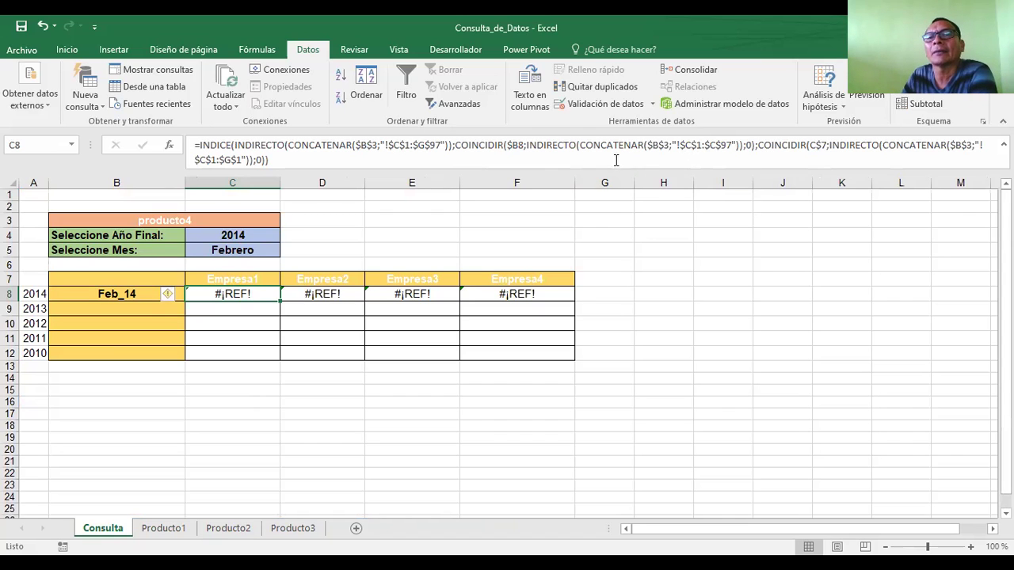
# Step: Cancel the C8 formula edit and undo the producto4 choice, restoring Producto3 in B3
pyautogui.click(680, 148)
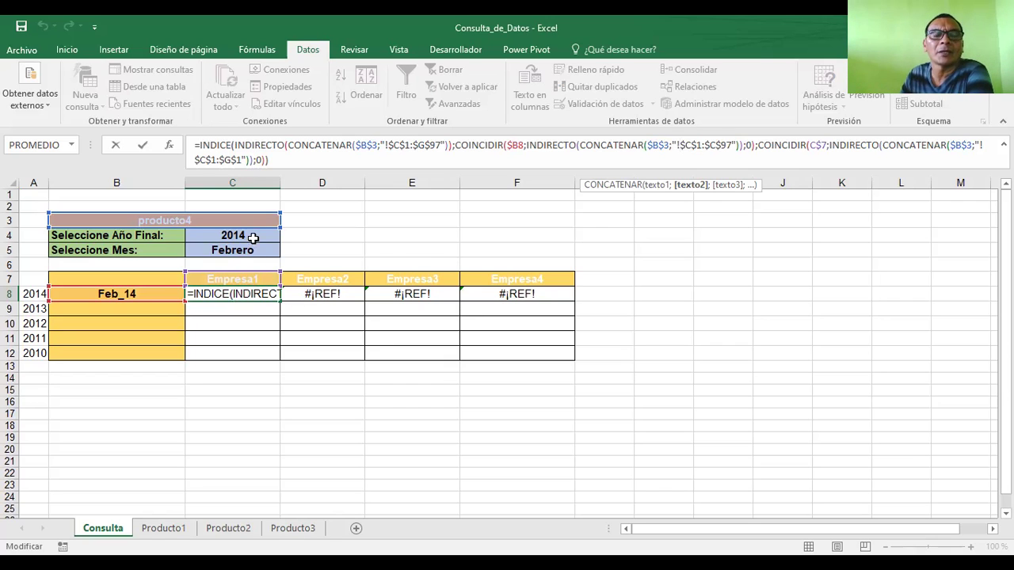
pyautogui.click(254, 235)
pyautogui.click(257, 307)
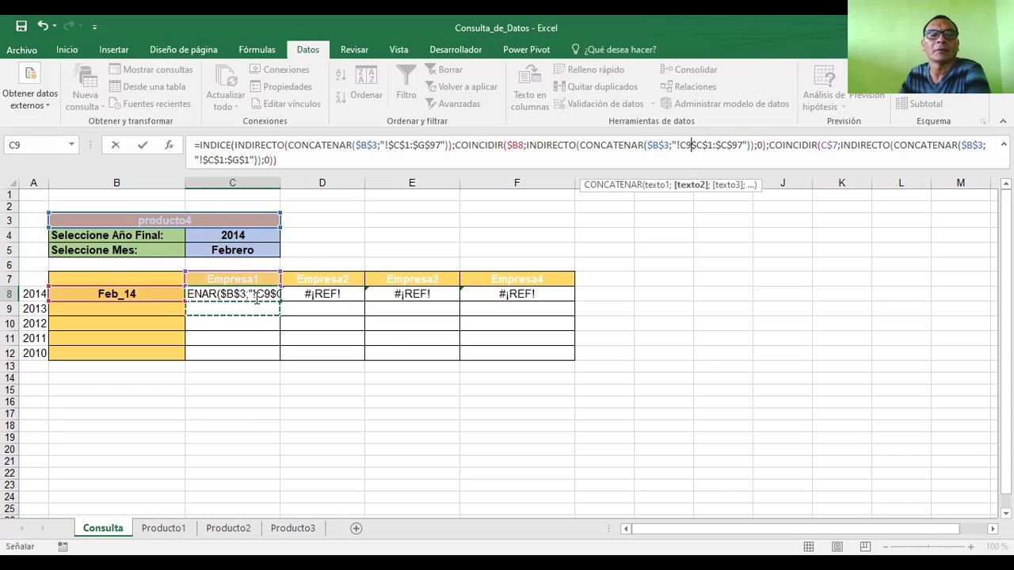
pyautogui.press('Escape')
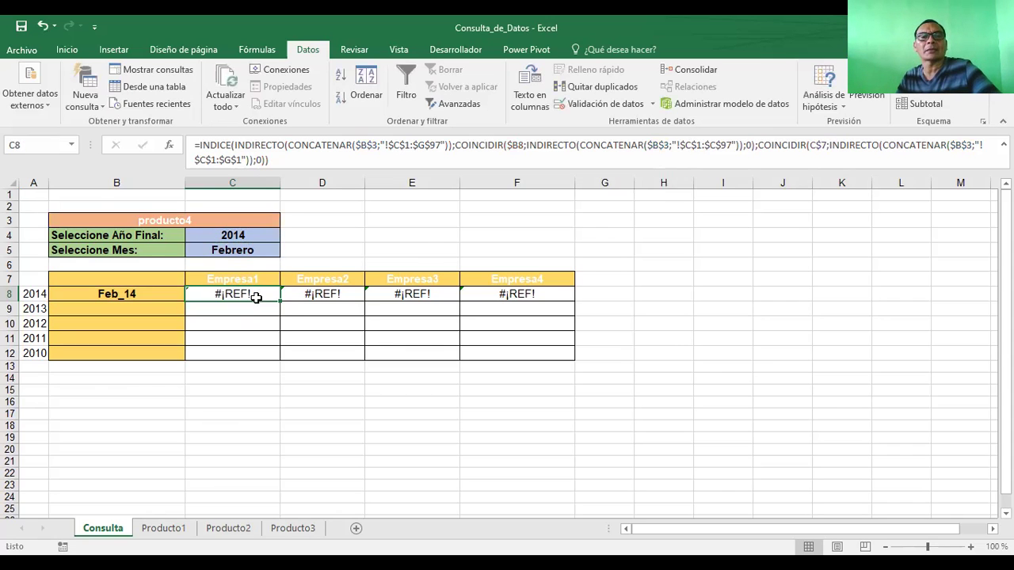
pyautogui.click(40, 32)
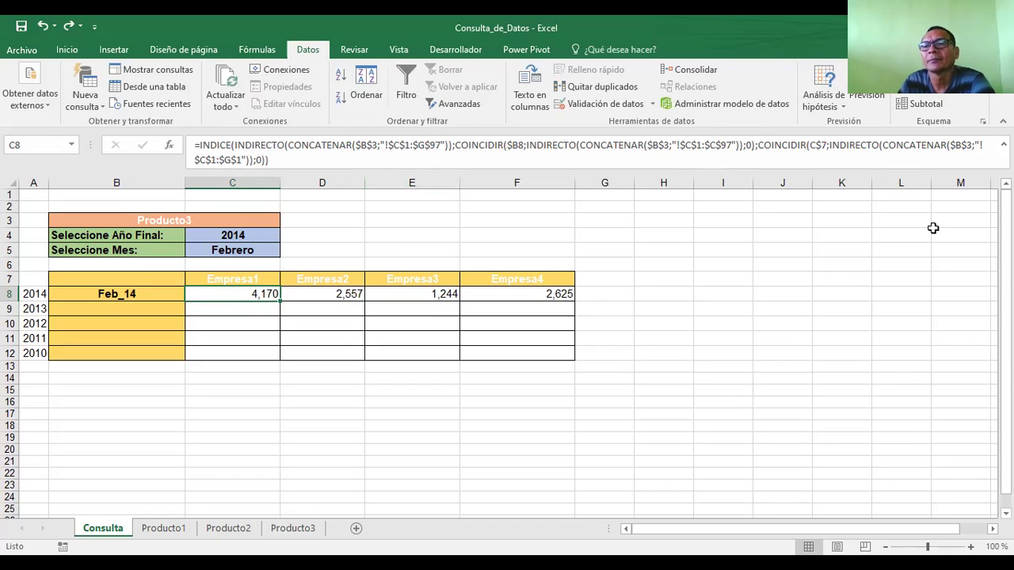
pyautogui.scroll(-1, 872, 214)
pyautogui.scroll(-1, 844, 209)
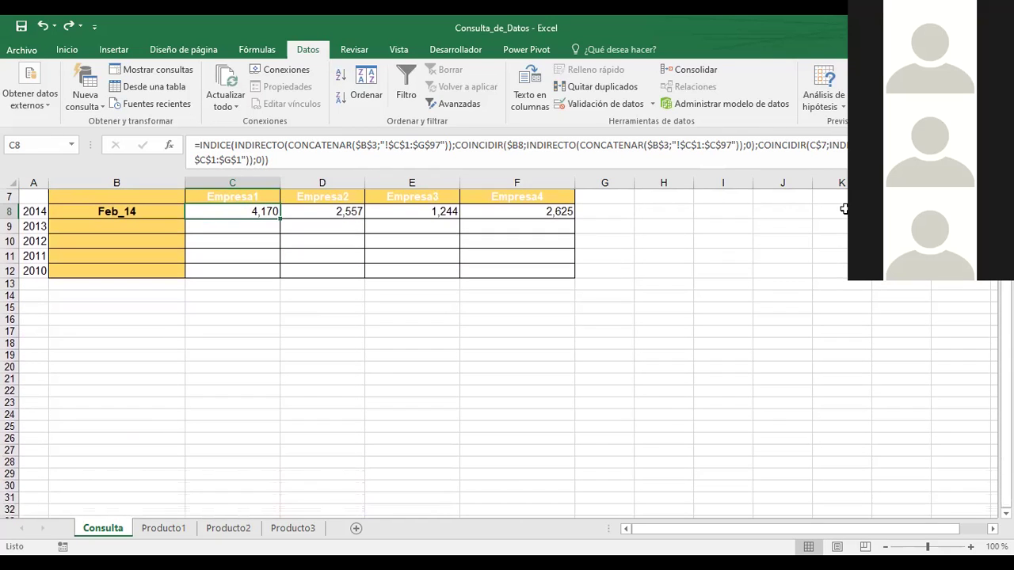
pyautogui.scroll(-3, 844, 209)
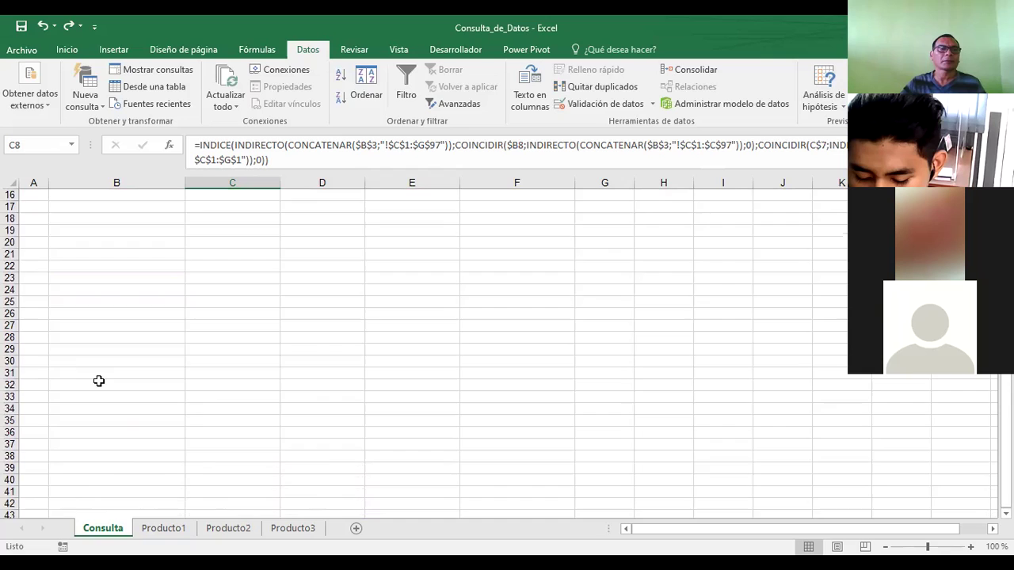
pyautogui.scroll(5, 98, 381)
pyautogui.click(471, 208)
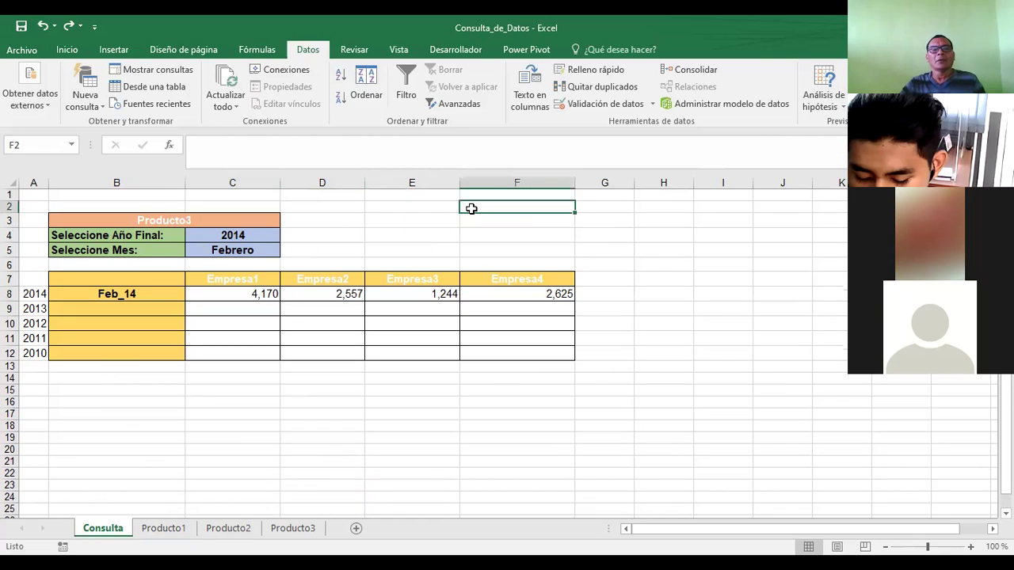
pyautogui.click(228, 280)
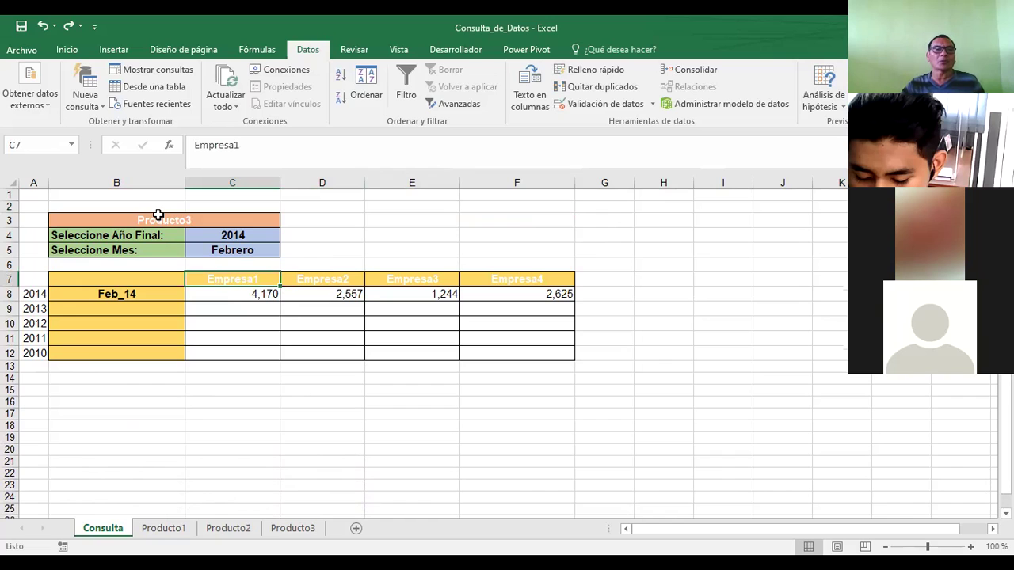
pyautogui.write('FDG')
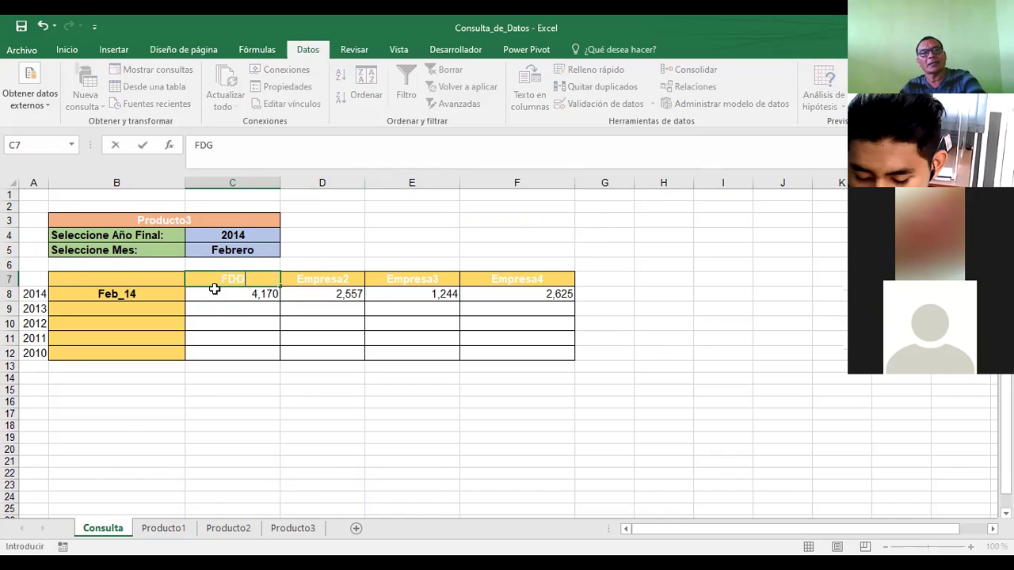
pyautogui.click(403, 245)
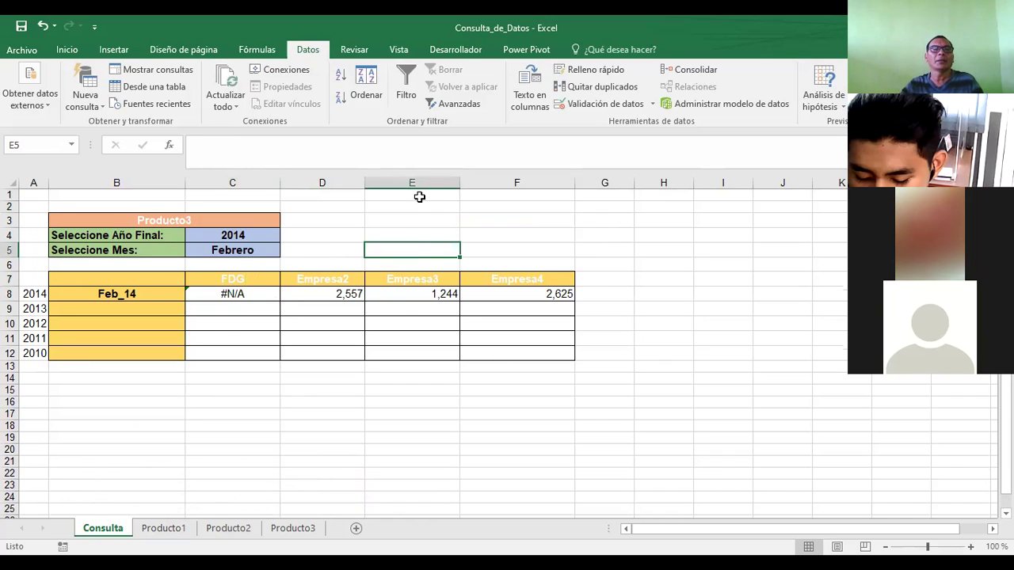
pyautogui.click(42, 25)
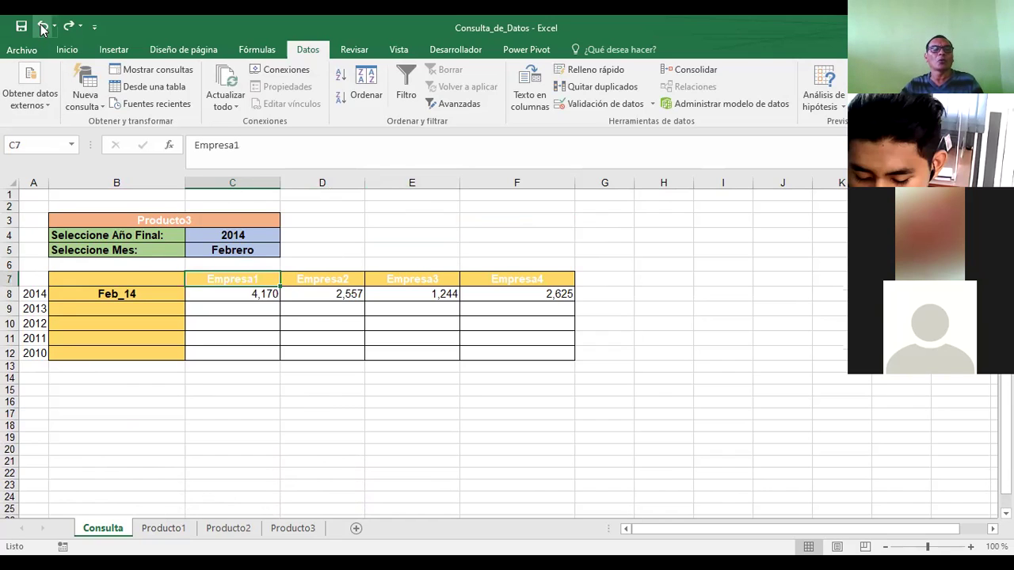
pyautogui.click(314, 282)
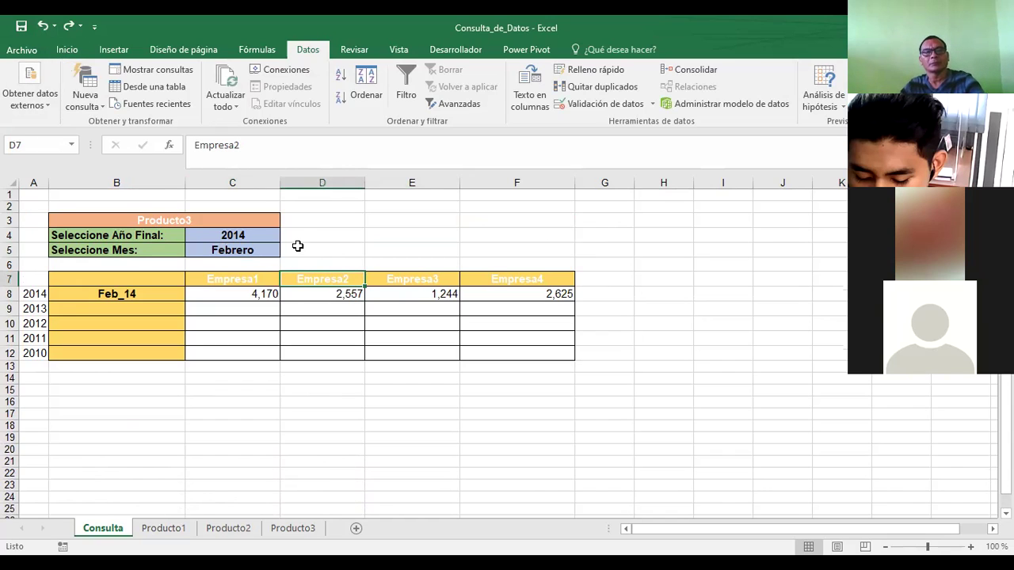
pyautogui.write('DFGD')
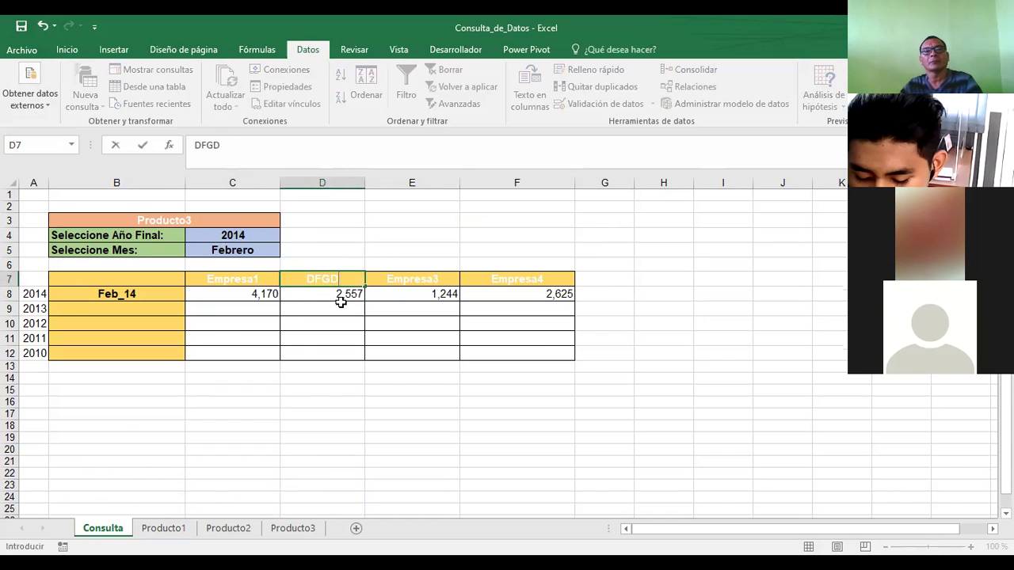
pyautogui.click(301, 335)
pyautogui.click(333, 281)
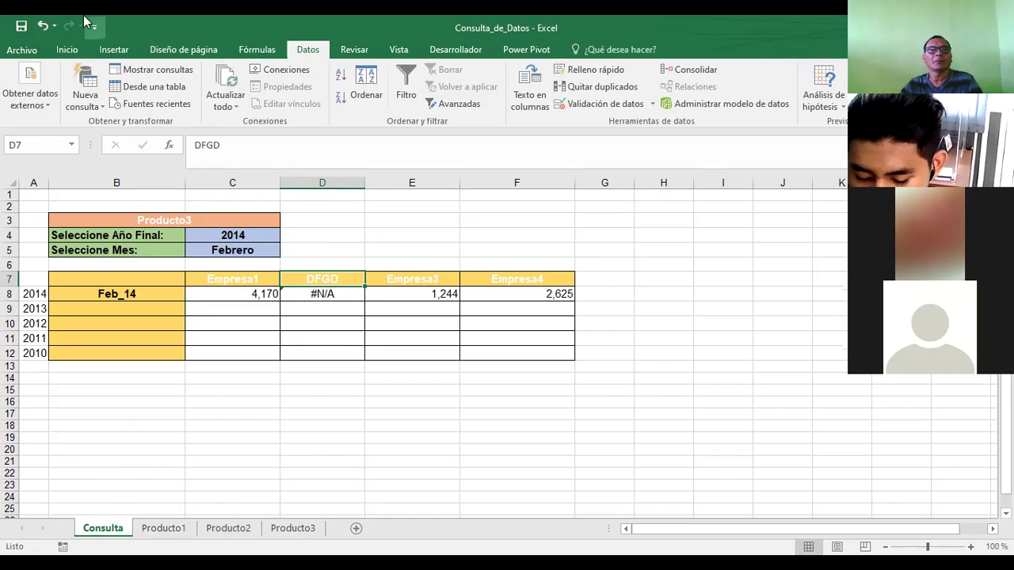
pyautogui.click(42, 25)
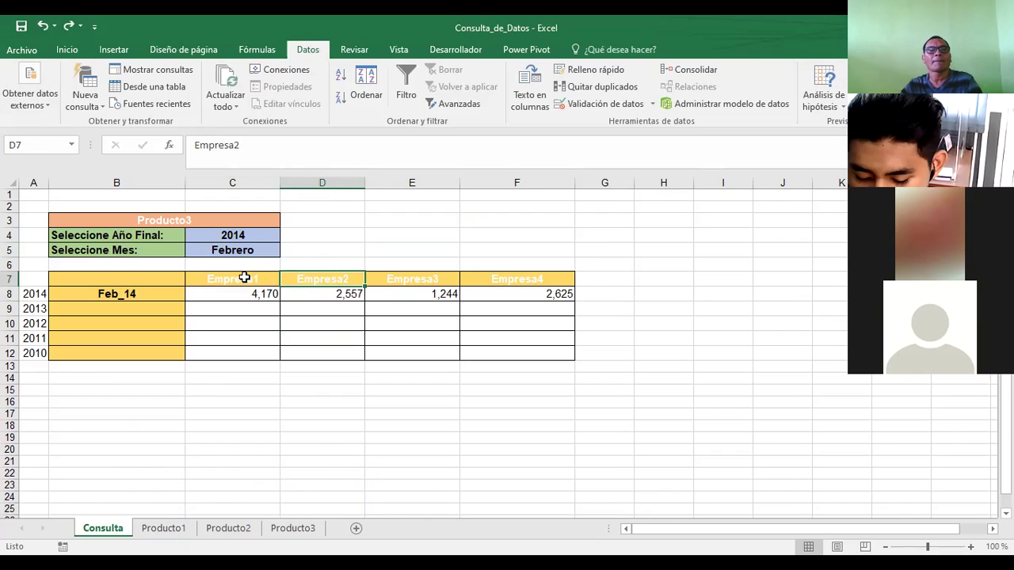
pyautogui.click(270, 276)
pyautogui.click(296, 277)
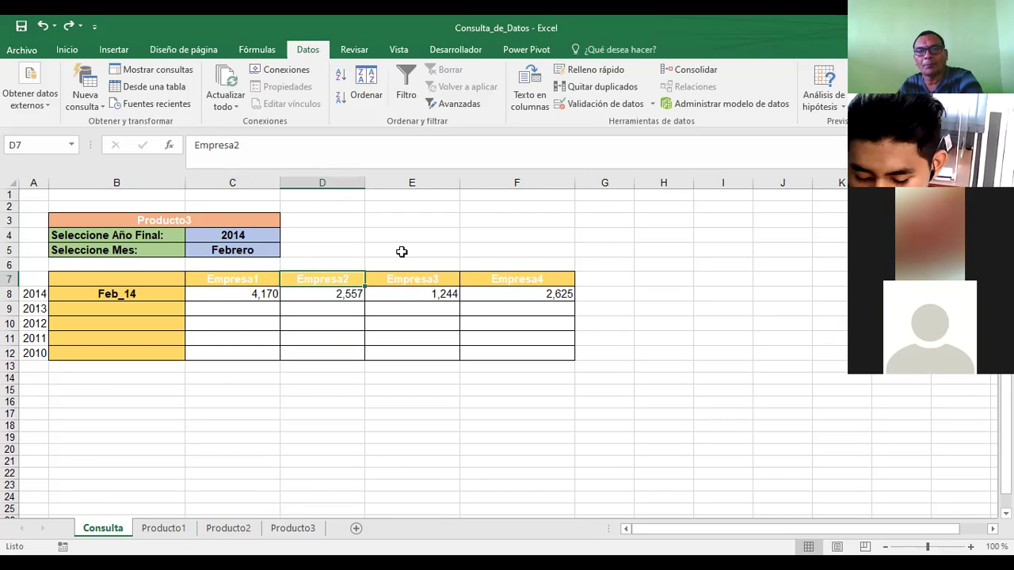
pyautogui.click(640, 252)
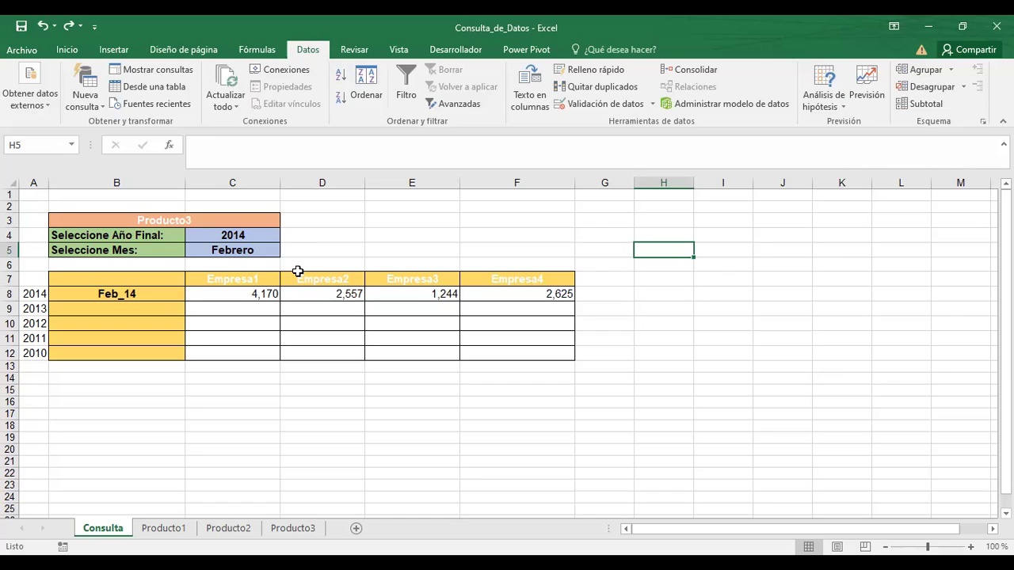
# Step: Check C8 and C4, then open Data Validation for the B3 product selector
pyautogui.click(242, 294)
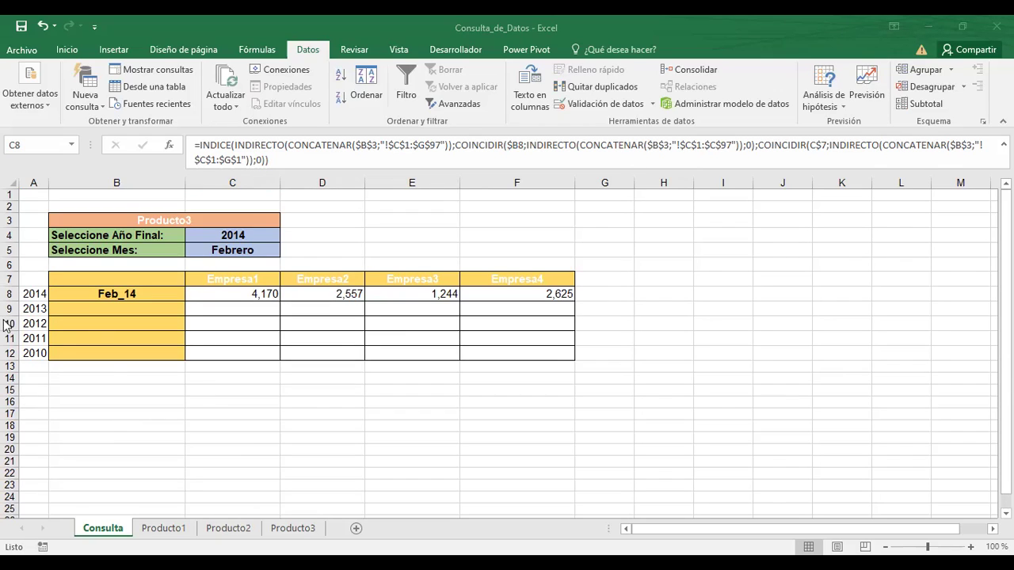
pyautogui.click(228, 236)
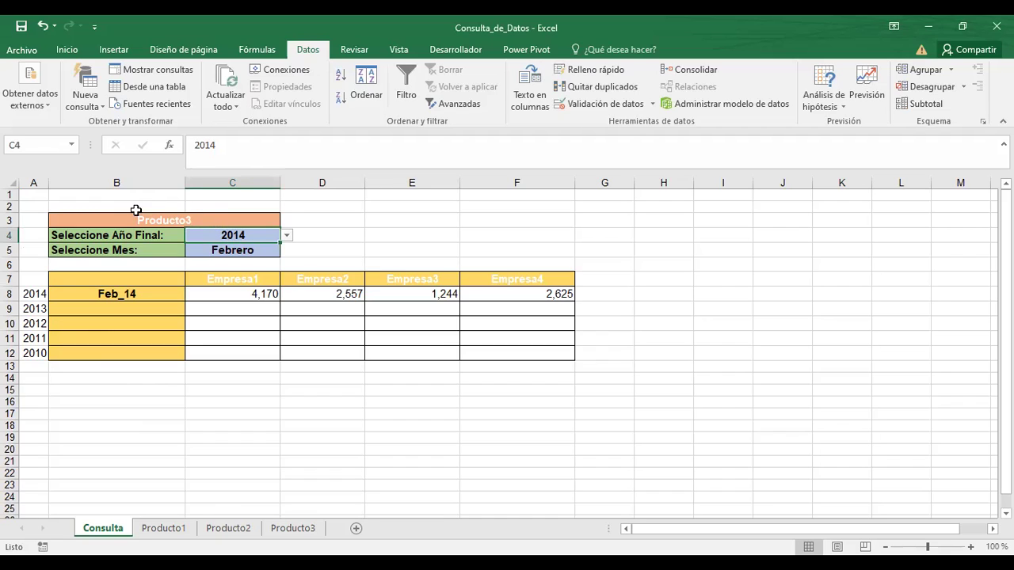
pyautogui.click(163, 219)
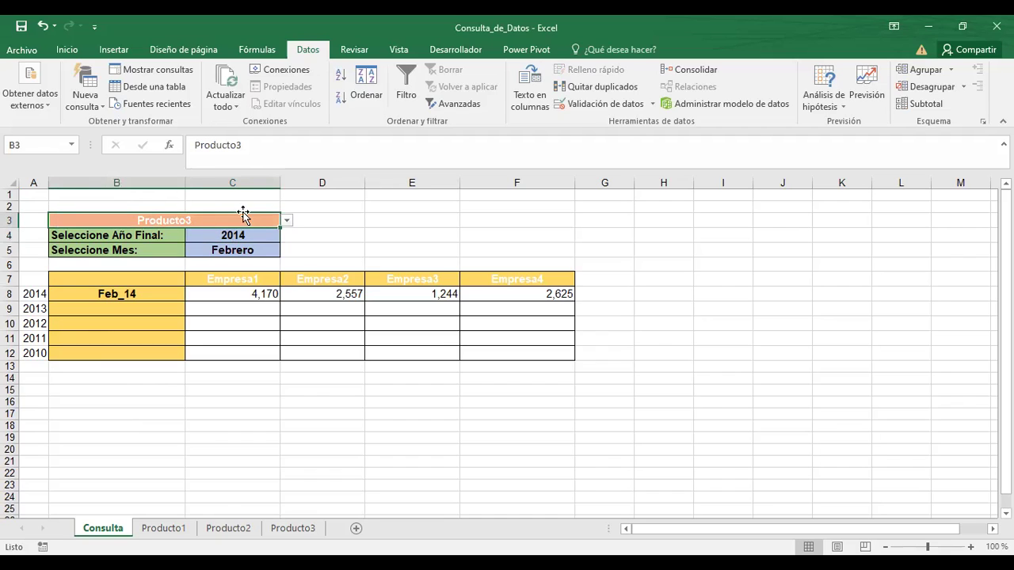
pyautogui.click(579, 105)
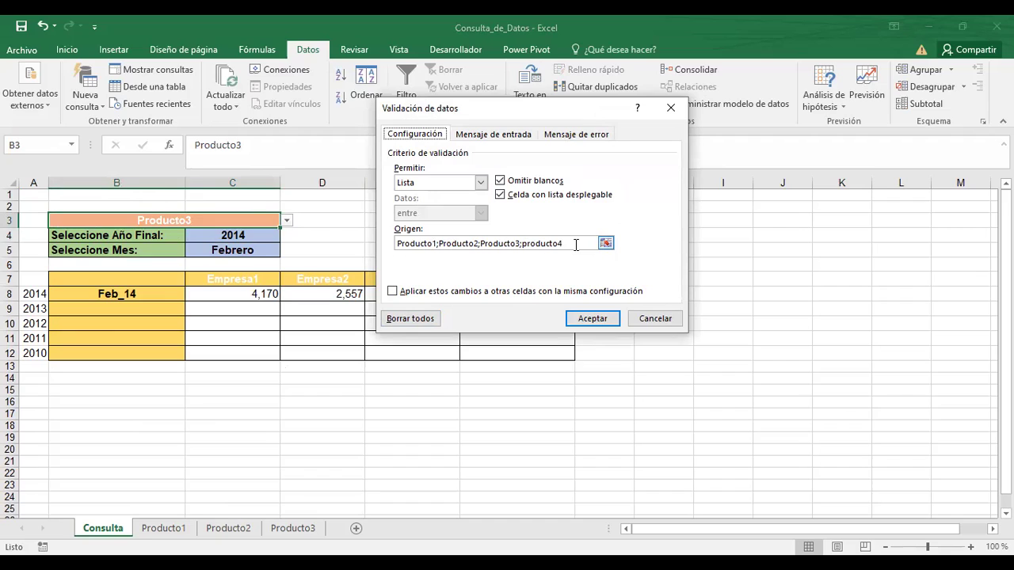
# Step: Replace B3's validation list source with zona1;zona2;zona3
pyautogui.click(576, 245)
pyautogui.hotkey('shift', 'Home')
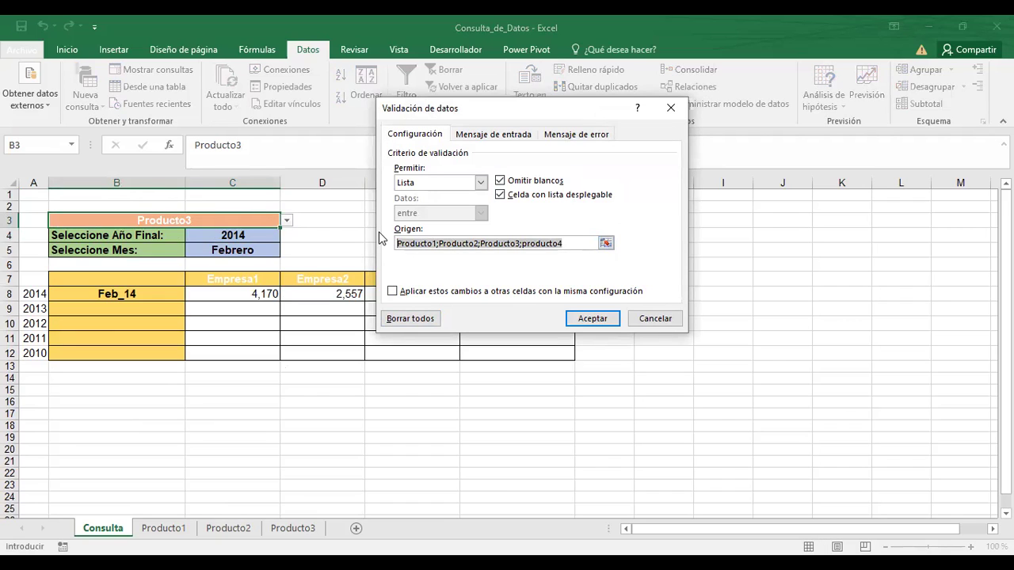
pyautogui.press('Delete')
pyautogui.press('Return')
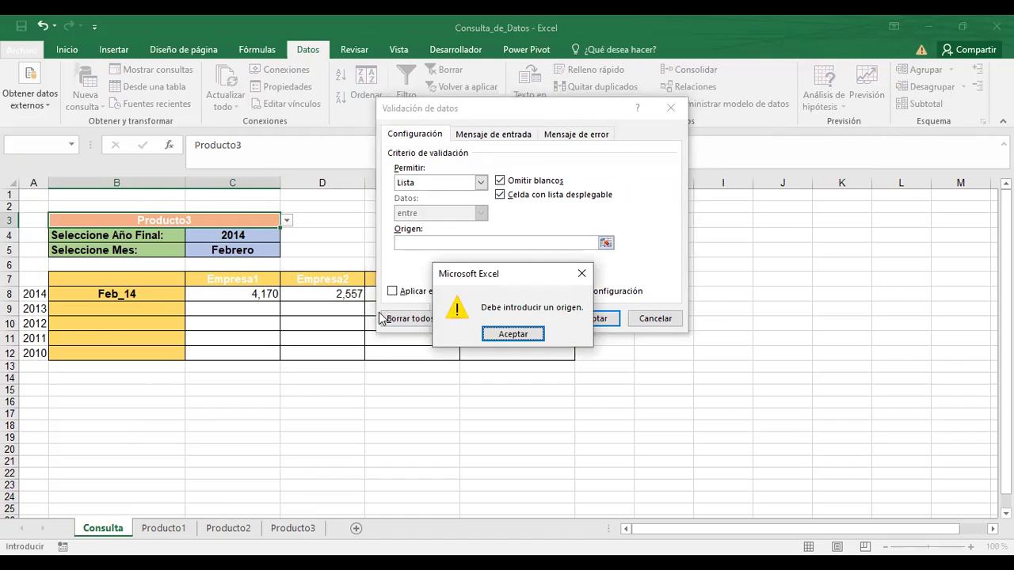
pyautogui.click(513, 334)
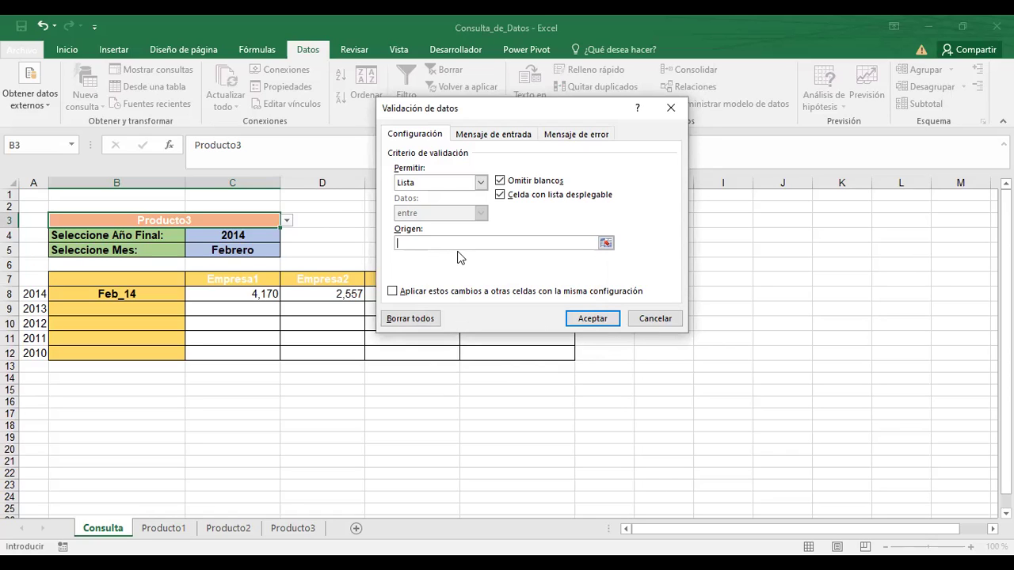
pyautogui.write('ZO')
pyautogui.press('BackSpace')
pyautogui.press('BackSpace')
pyautogui.write('zona1')
pyautogui.write(';zona')
pyautogui.write('2;zona3')
pyautogui.click(600, 320)
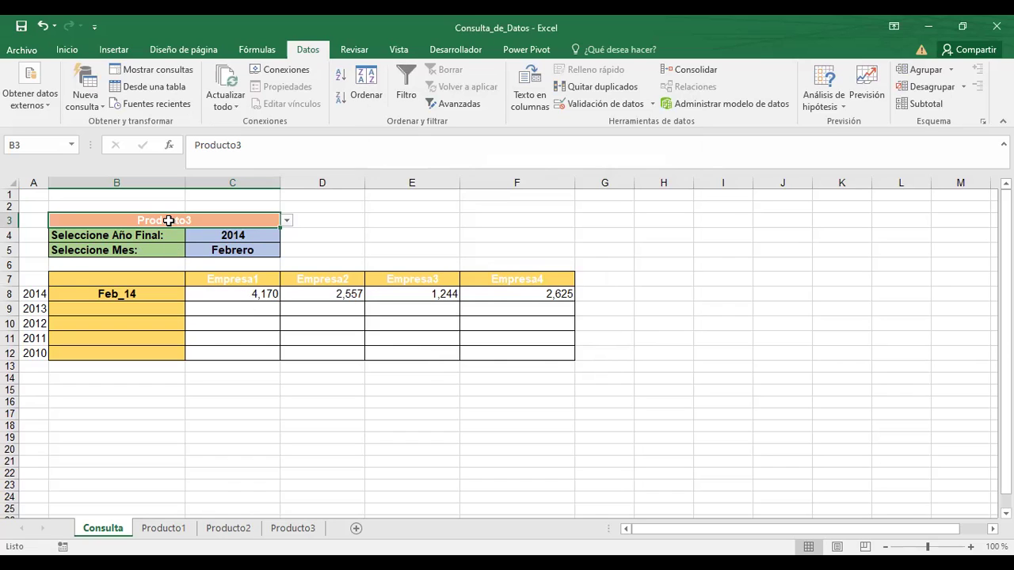
# Step: Choose zona3 in B3's dropdown, then view the Producto3 sheet
pyautogui.click(286, 221)
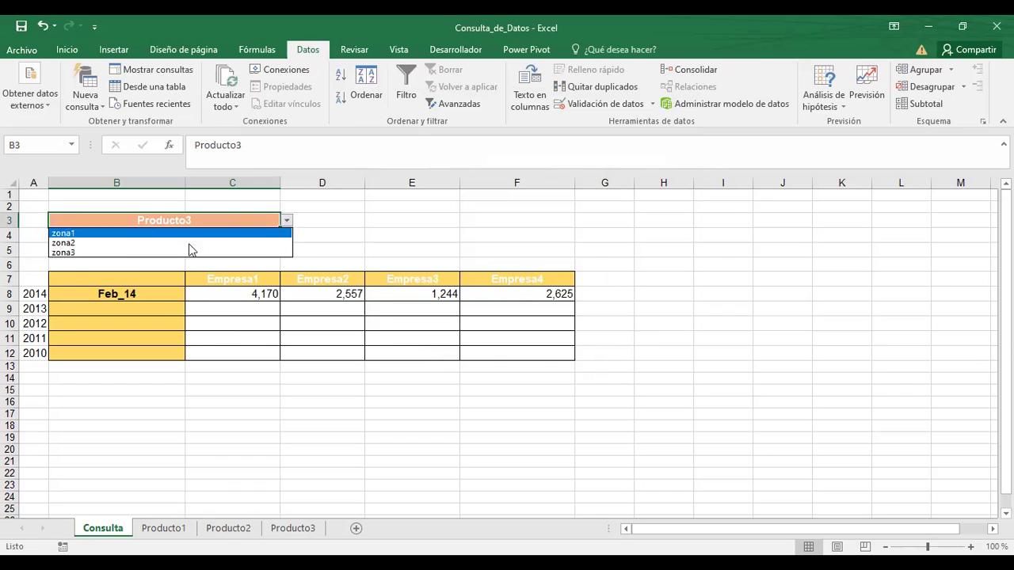
pyautogui.click(124, 251)
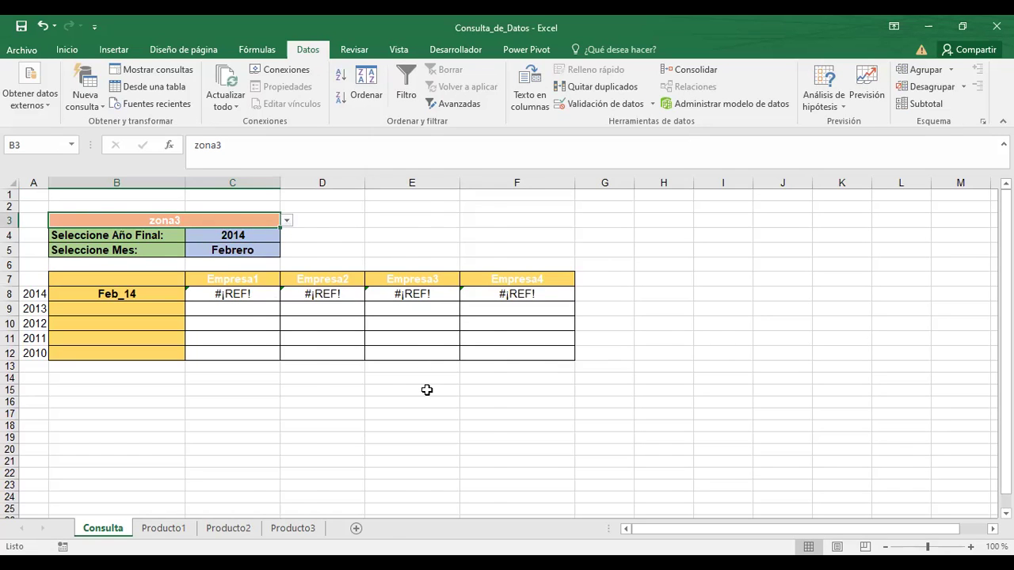
pyautogui.click(293, 528)
# Step: Rename the Producto3 sheet to zona3 and return to Consulta
pyautogui.rightClick(294, 528)
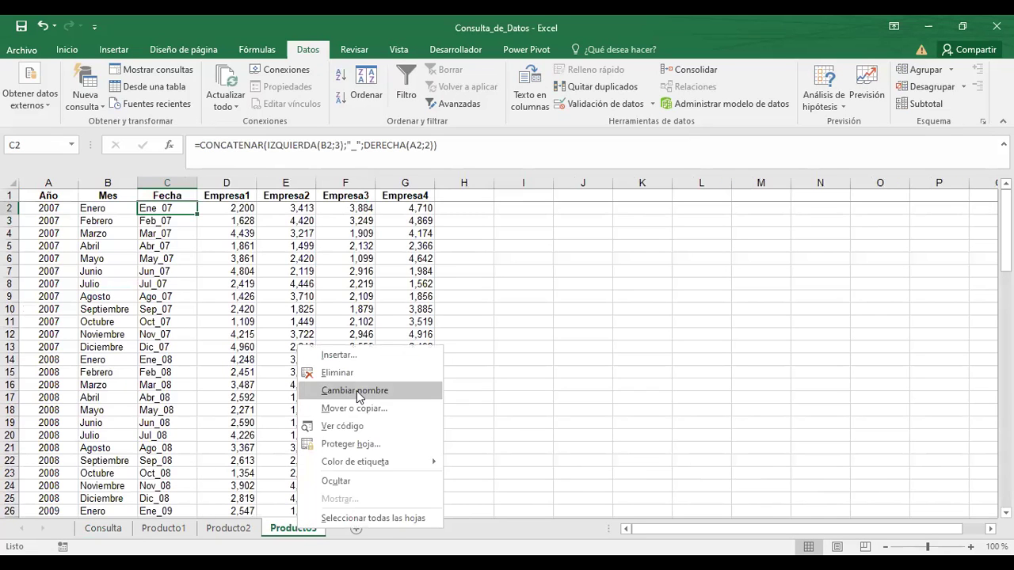
pyautogui.click(355, 391)
pyautogui.write('zona')
pyautogui.press('Return')
pyautogui.write('3')
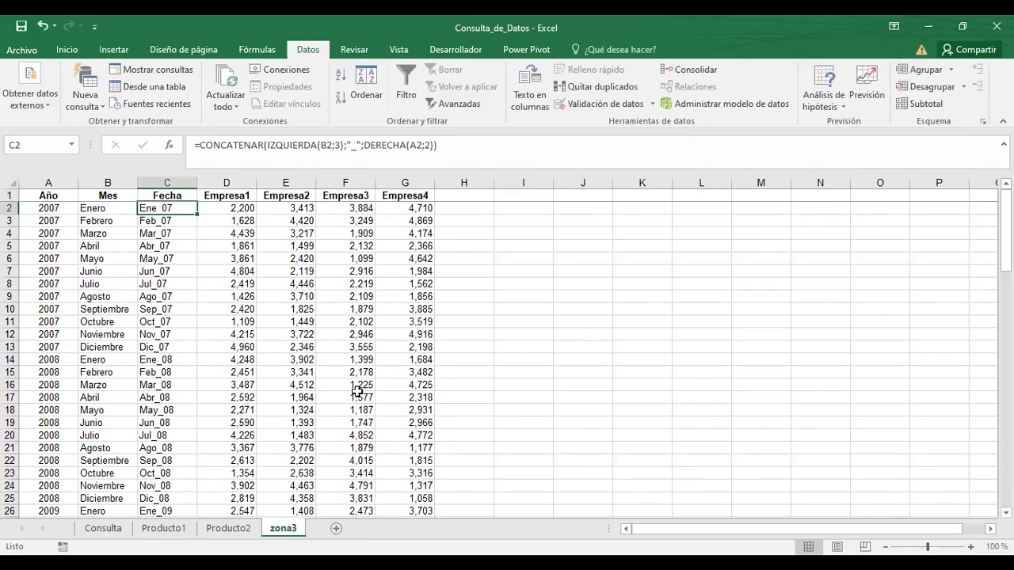
pyautogui.click(96, 531)
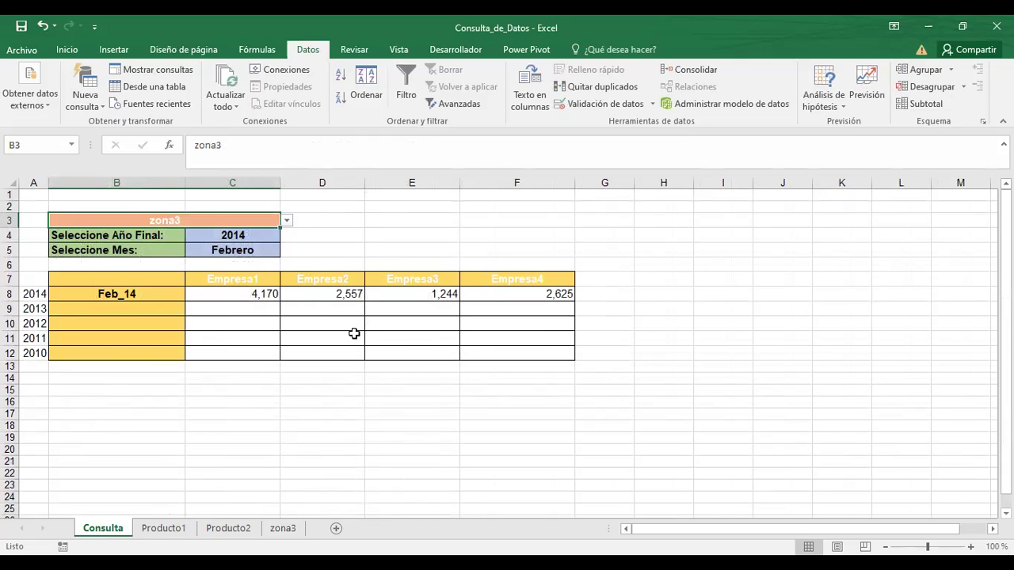
# Step: Rename Producto2 to zona2 and Producto1 to zona1, then return to Consulta
pyautogui.rightClick(236, 531)
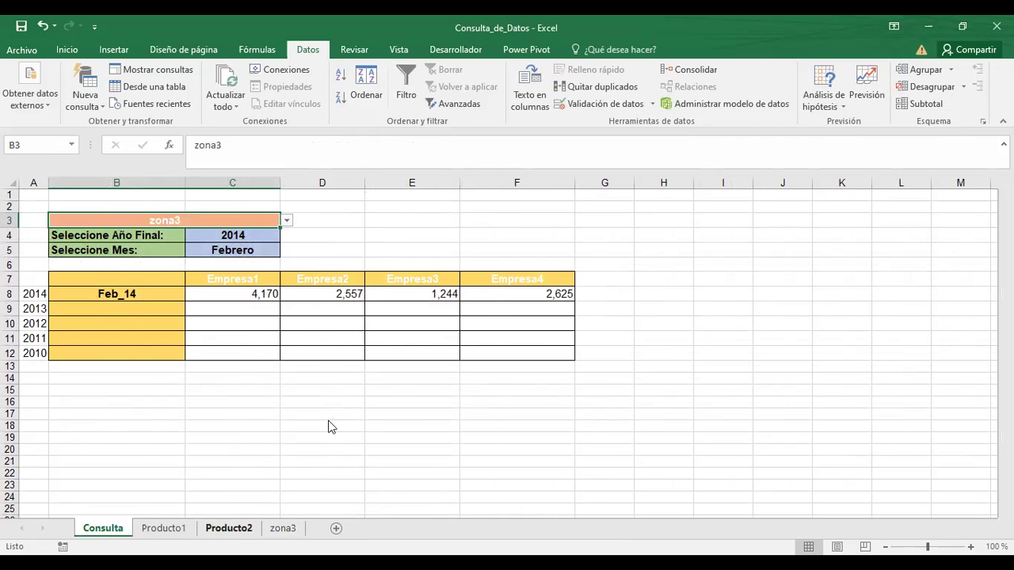
pyautogui.click(307, 394)
pyautogui.write('zona2')
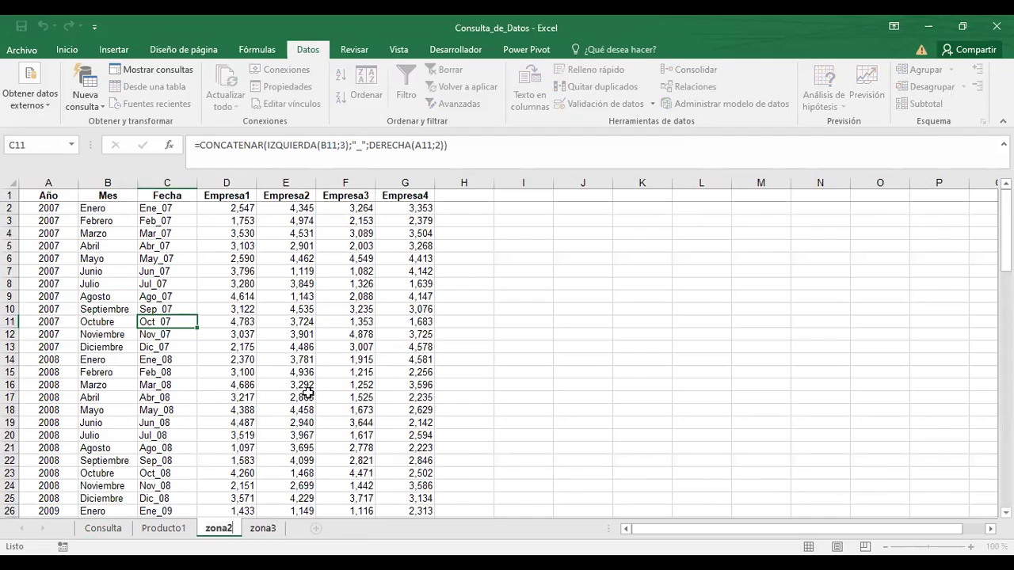
pyautogui.press('Return')
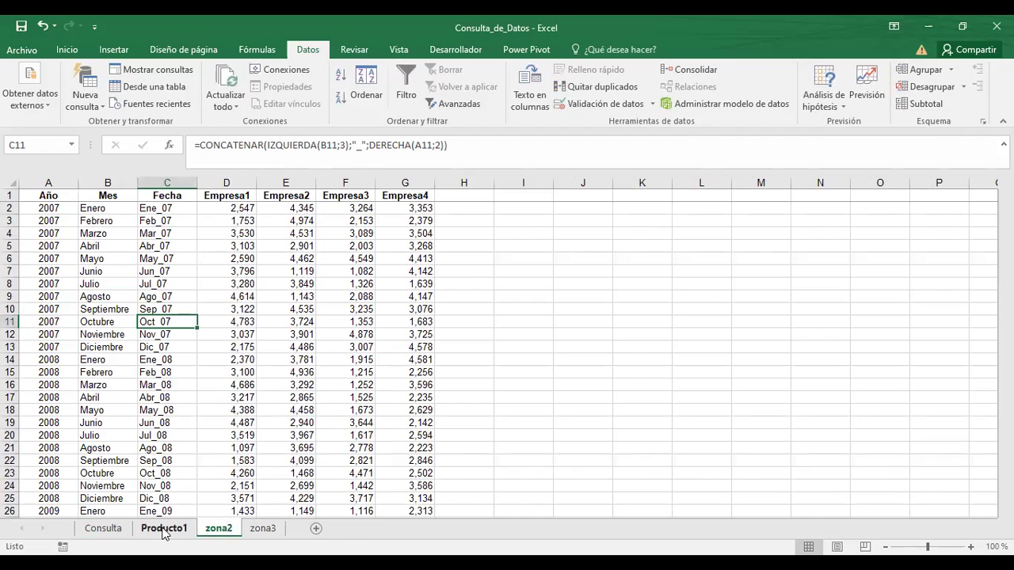
pyautogui.rightClick(164, 533)
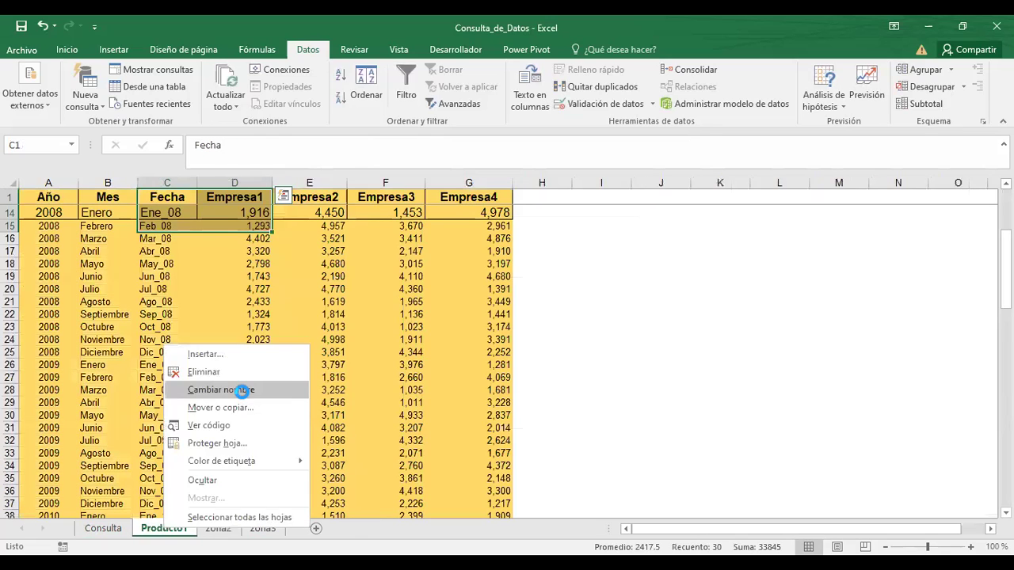
pyautogui.click(241, 390)
pyautogui.write('zona1')
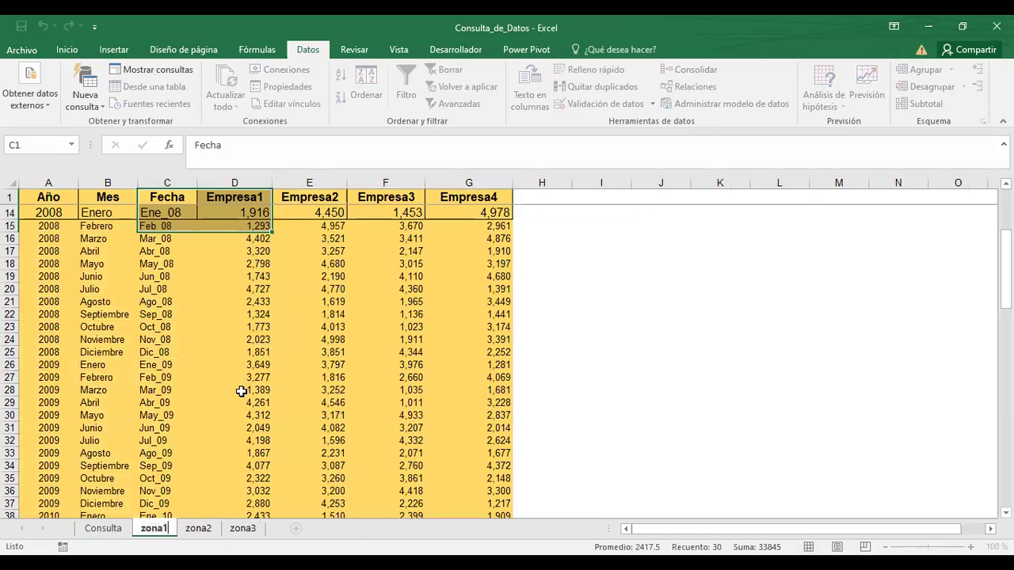
pyautogui.press('Return')
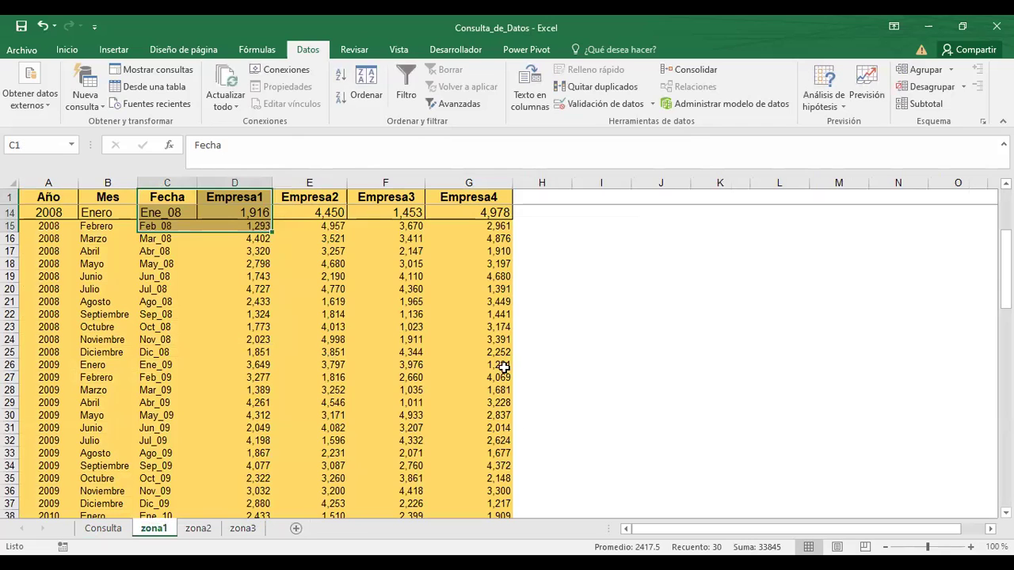
pyautogui.click(101, 535)
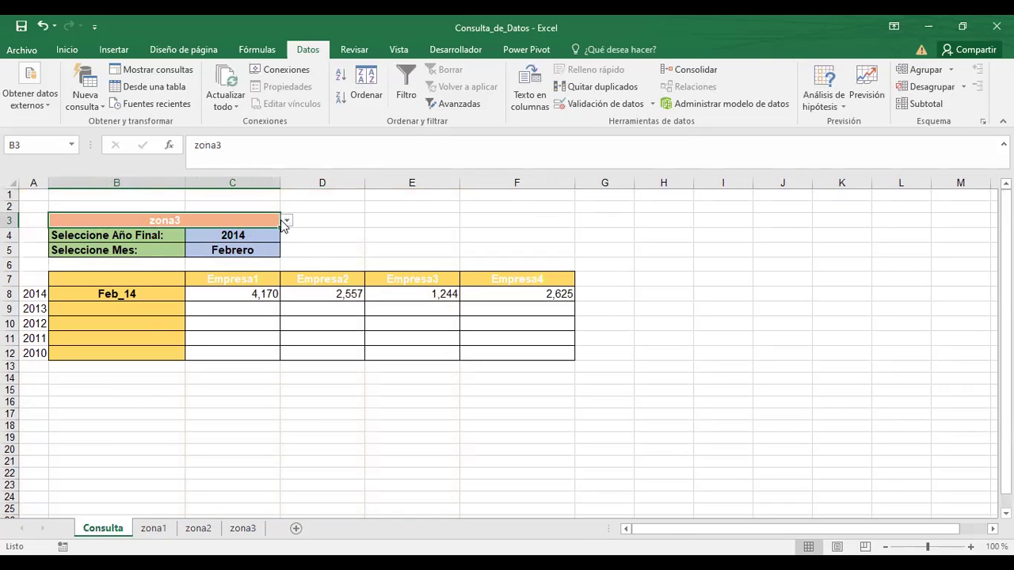
# Step: Pick zona1, then zona2 in B3, so Feb_14 returns 3,713, 4,857, 1,807 and 3,474
pyautogui.click(287, 220)
pyautogui.click(123, 234)
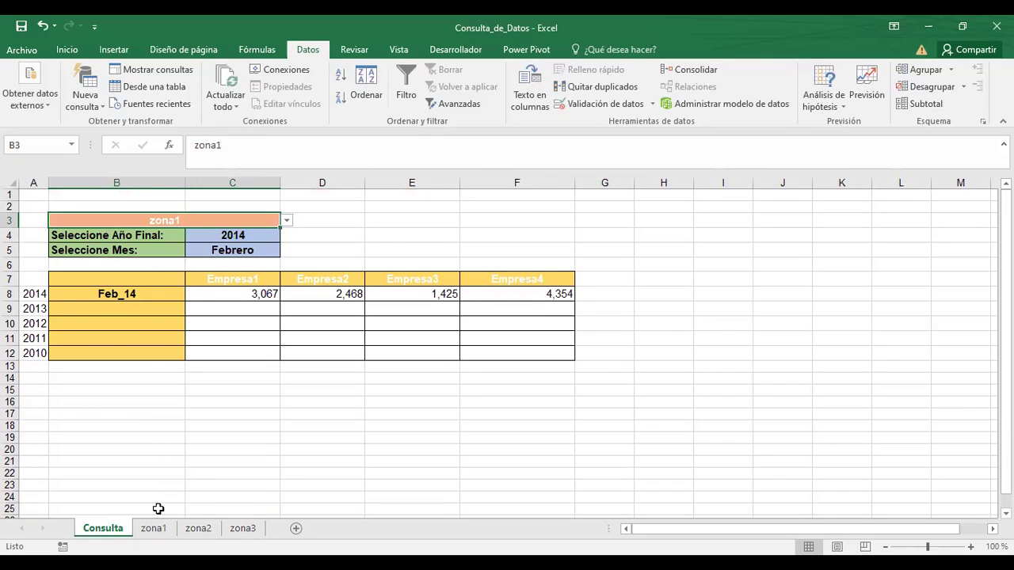
pyautogui.click(285, 221)
pyautogui.click(123, 239)
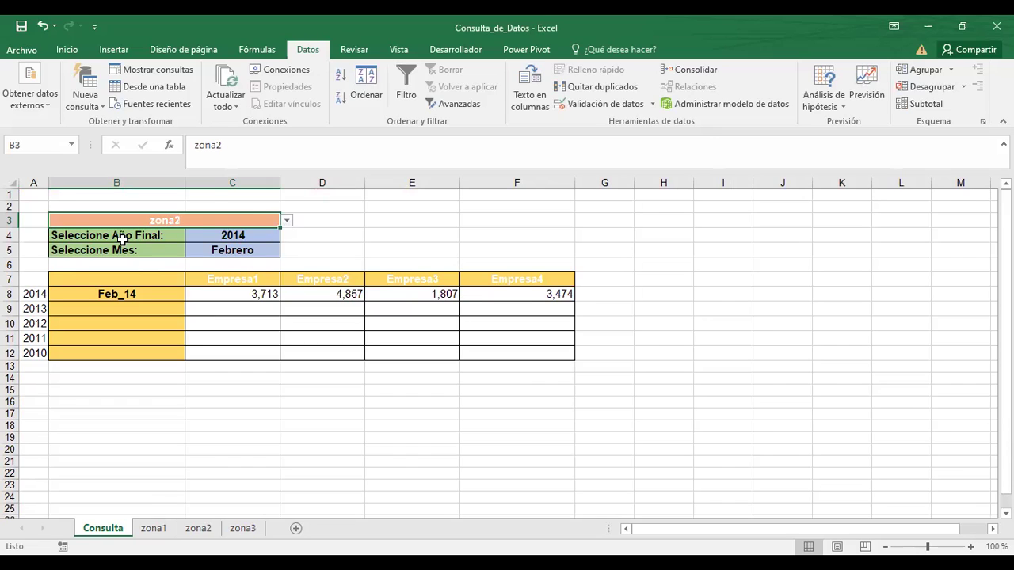
pyautogui.click(236, 293)
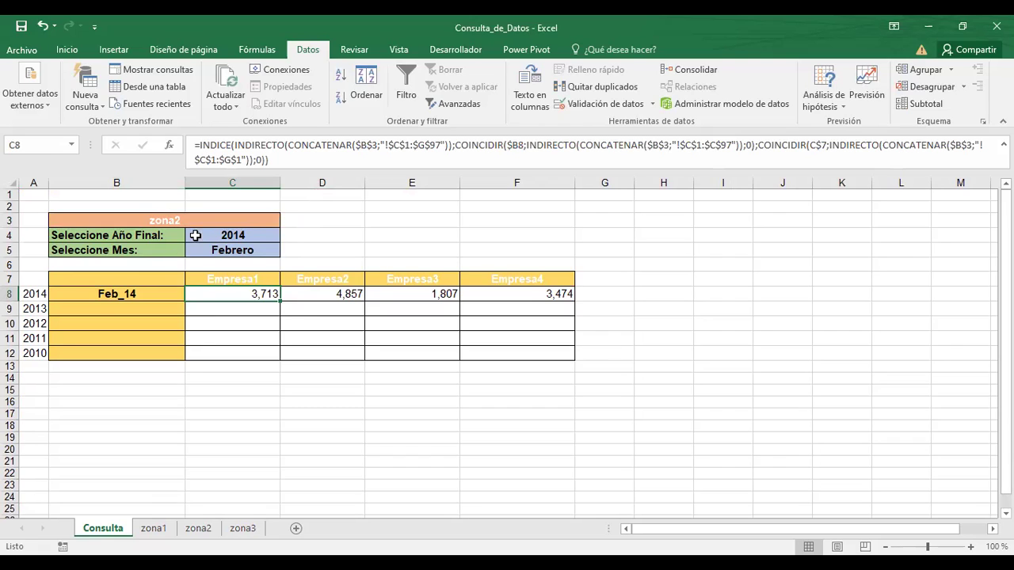
pyautogui.click(210, 235)
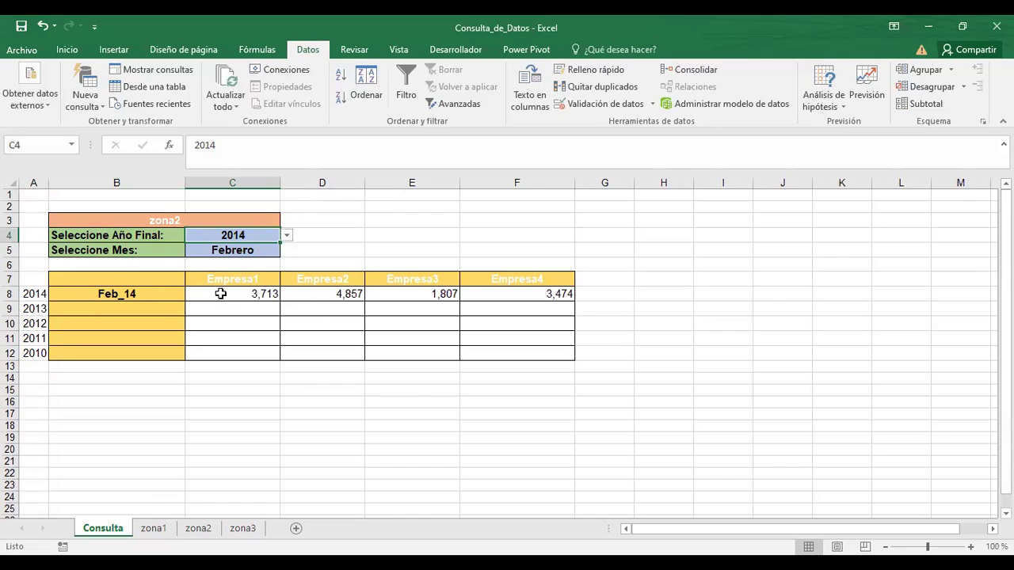
pyautogui.click(108, 294)
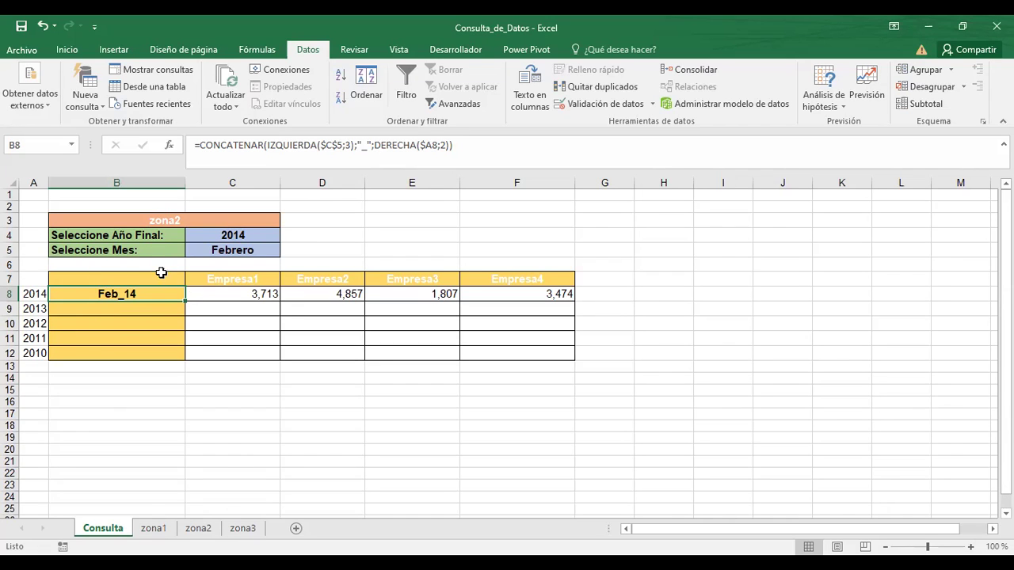
# Step: Review the C8 lookup and B8 date-label formulas, then show the zona1 sheet
pyautogui.click(213, 296)
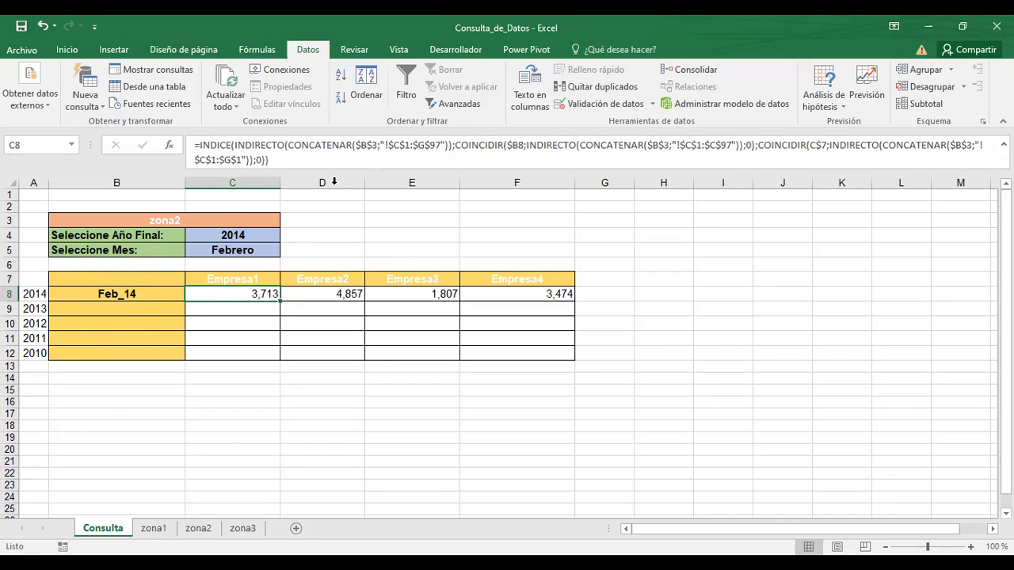
pyautogui.click(114, 292)
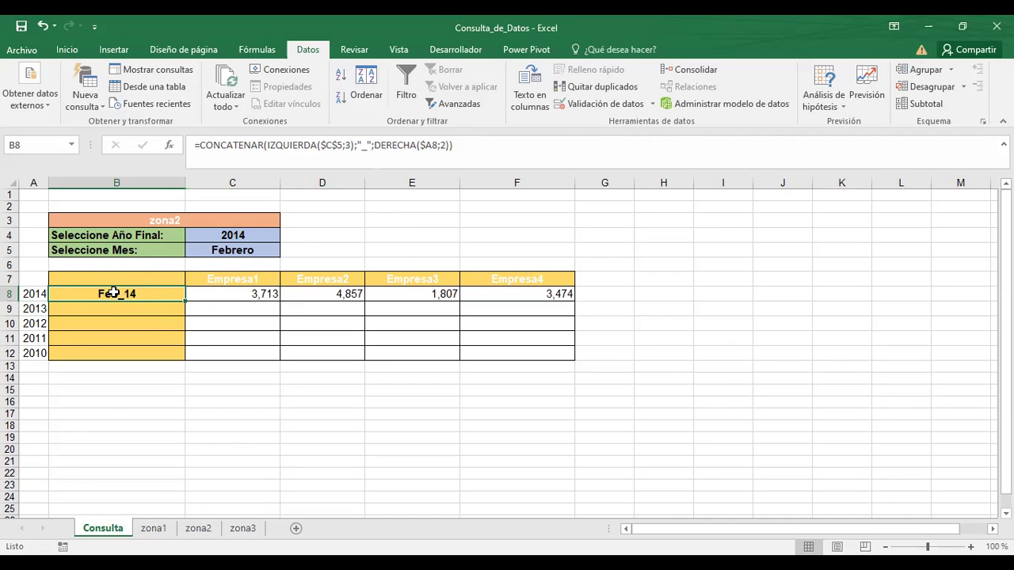
pyautogui.click(342, 145)
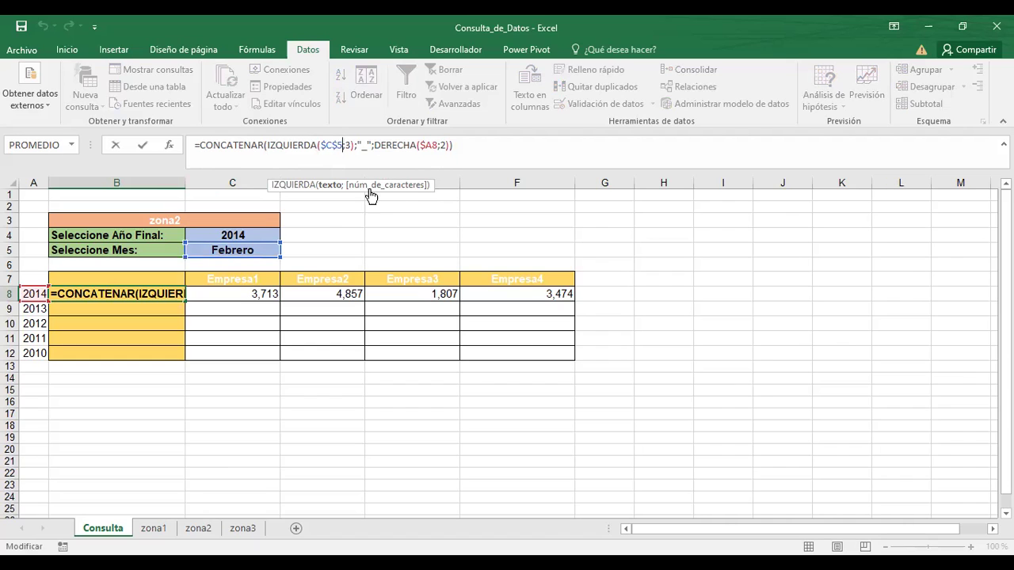
pyautogui.click(235, 292)
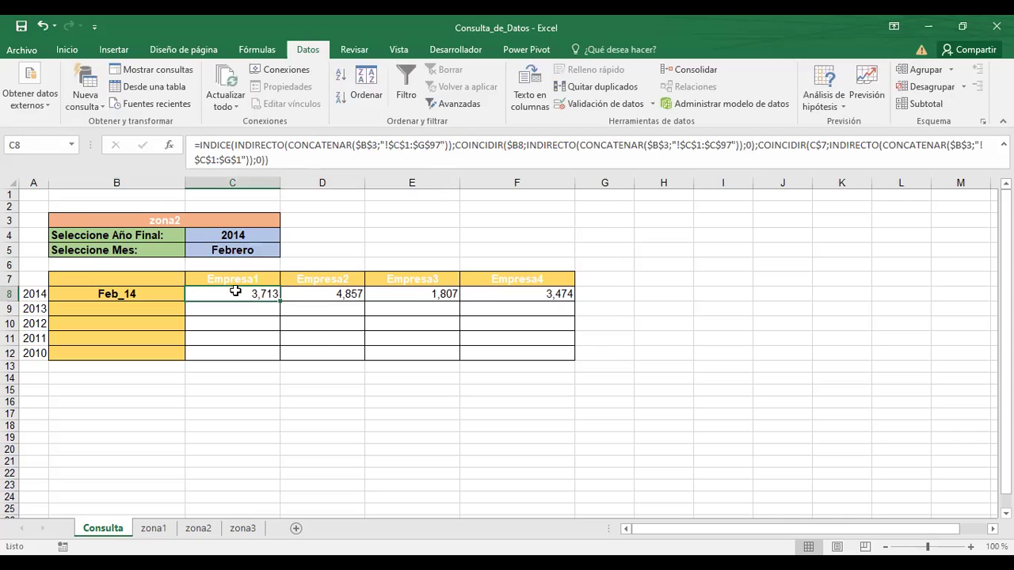
pyautogui.click(154, 529)
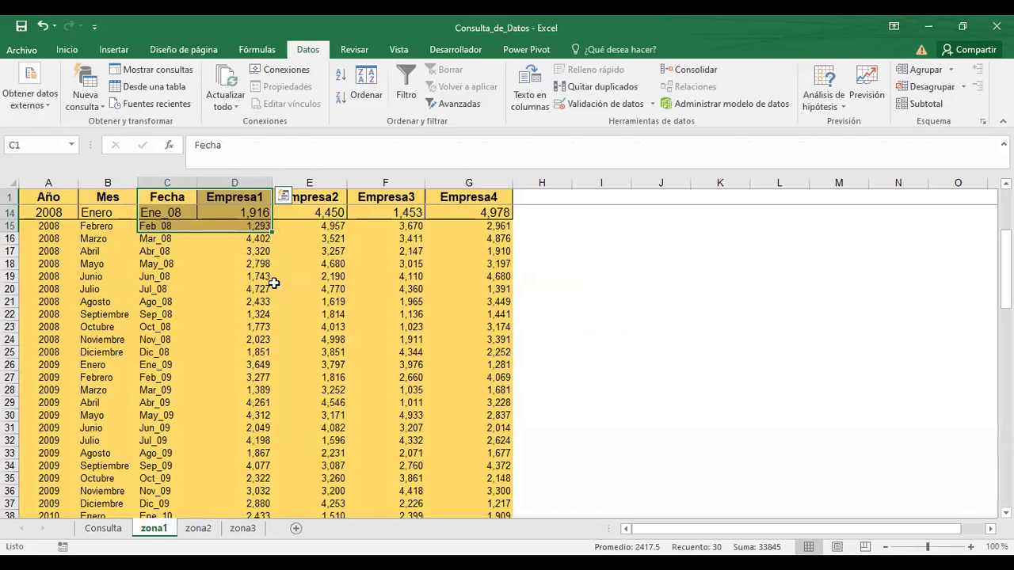
# Step: Check D8 on Consulta, then browse the zona1, zona2 and zona3 data sheets
pyautogui.click(103, 529)
pyautogui.click(305, 295)
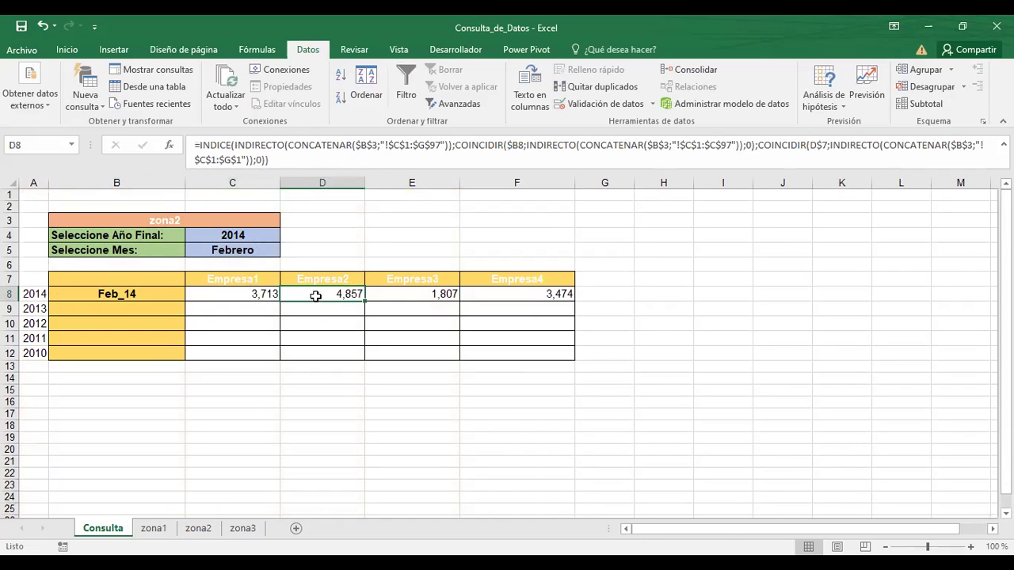
pyautogui.click(206, 533)
pyautogui.click(154, 529)
pyautogui.keyDown('shift'); pyautogui.click(240, 226); pyautogui.keyUp('shift')
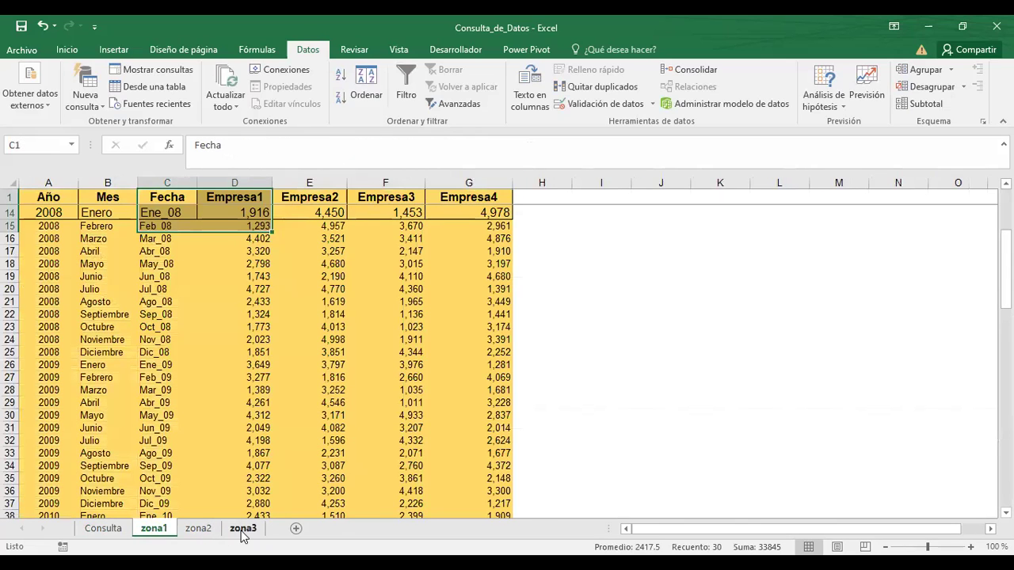
pyautogui.click(242, 530)
pyautogui.click(188, 535)
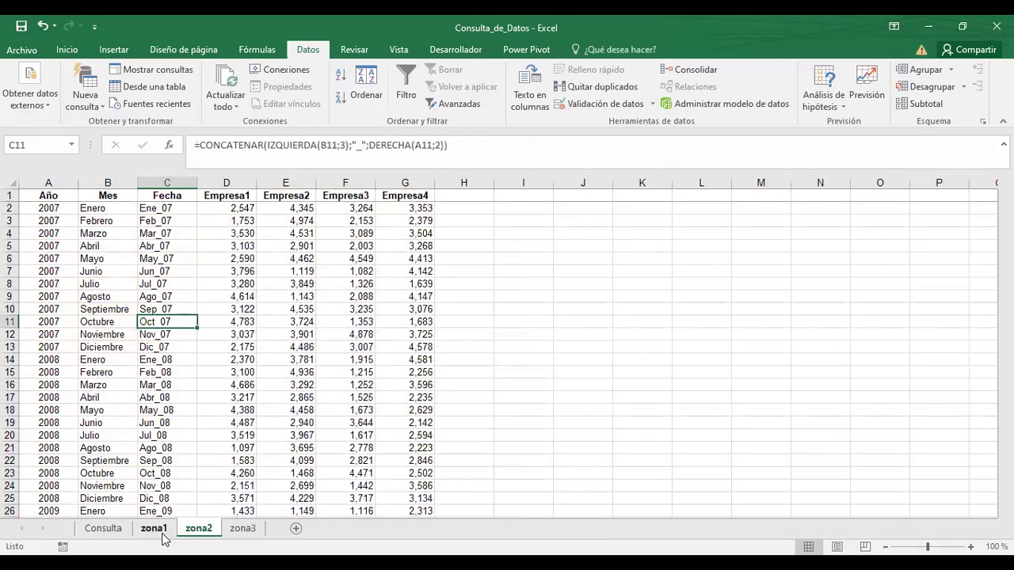
pyautogui.click(162, 535)
# Step: Back on Consulta, inspect the Empresa3 result E8, header E7 and Empresa1 result C8
pyautogui.click(103, 530)
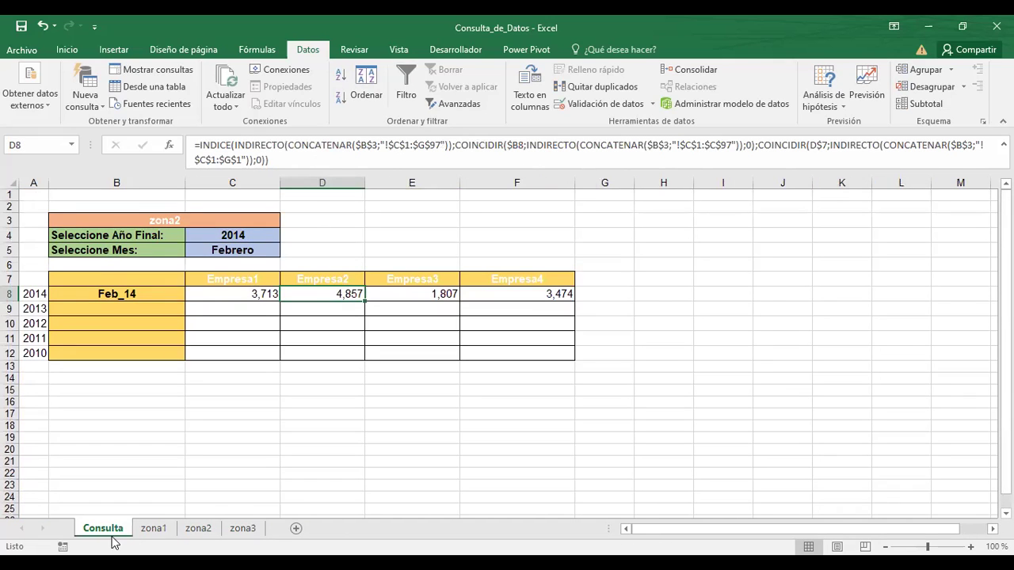
pyautogui.click(409, 290)
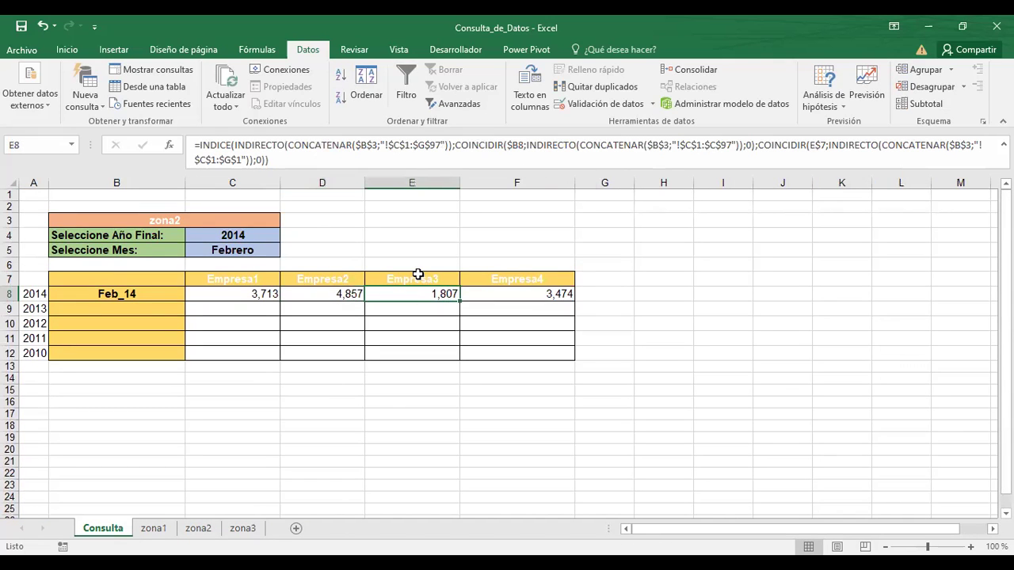
pyautogui.click(418, 273)
pyautogui.click(254, 293)
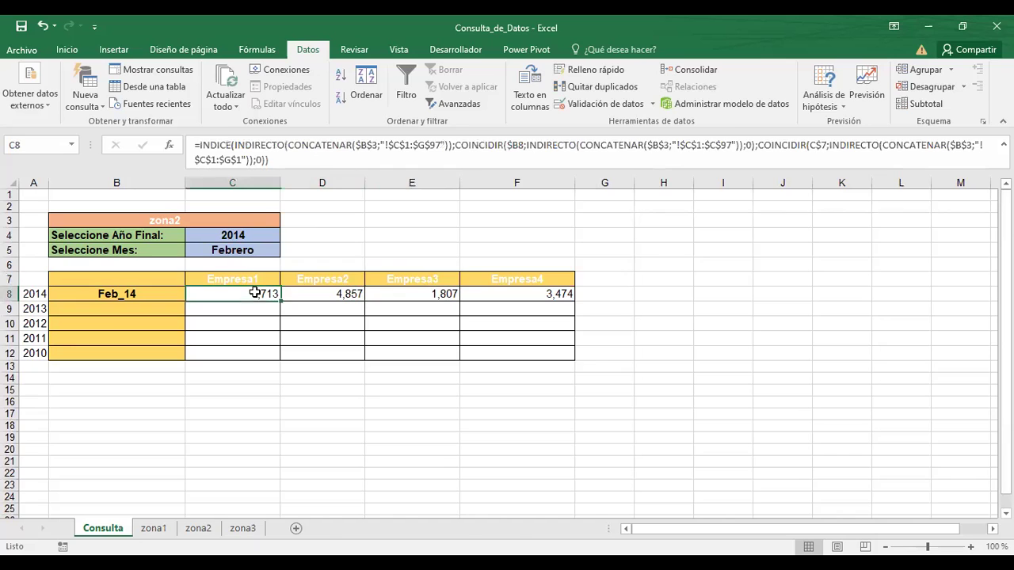
# Step: Highlight zona1's data block A1:G15, then flip to the zona2 and zona3 sheets
pyautogui.click(154, 529)
pyautogui.scroll(4, 60, 254)
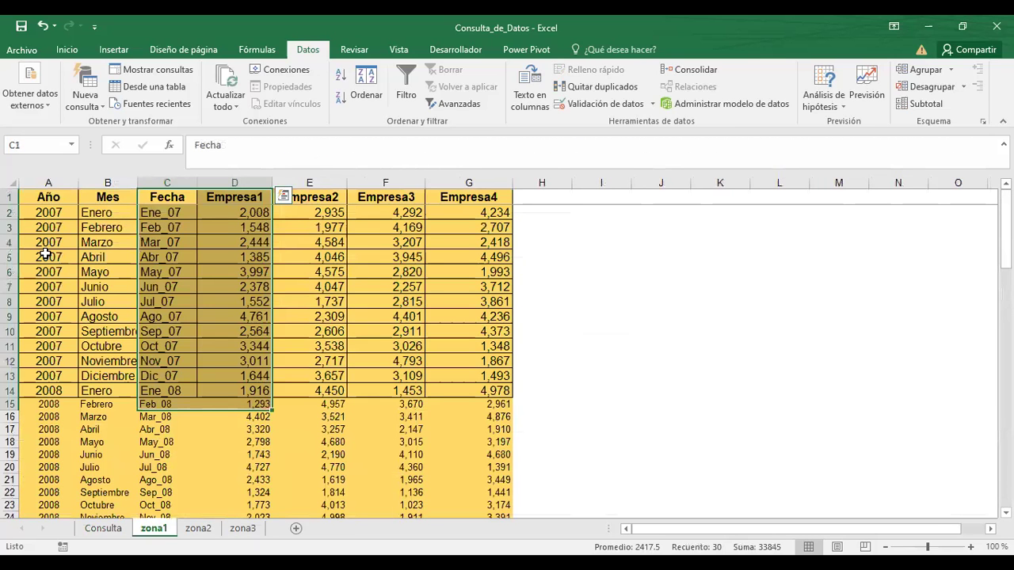
pyautogui.click(642, 312)
pyautogui.click(50, 198)
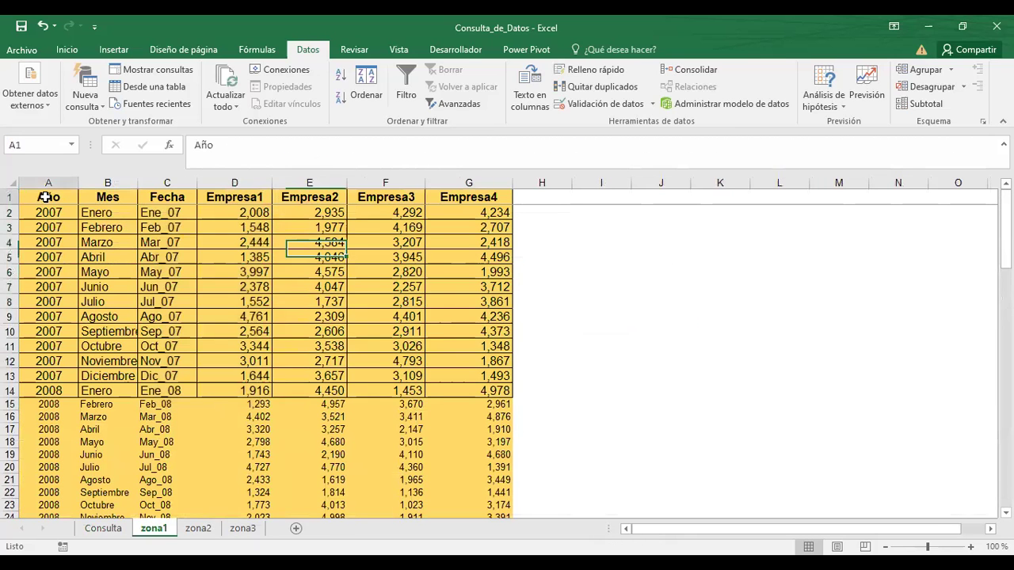
pyautogui.moveTo(493, 252); pyautogui.dragTo(494, 268)
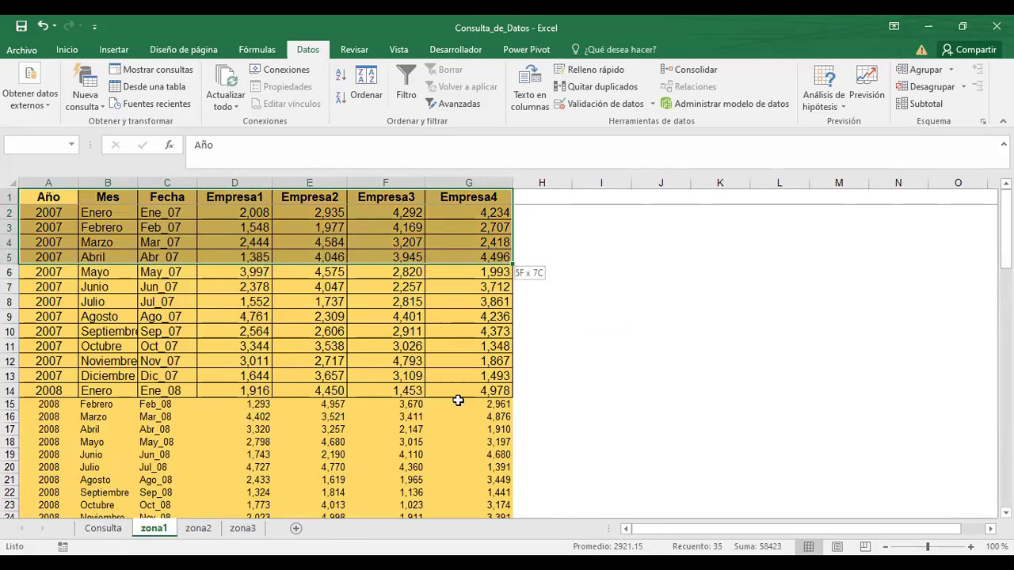
pyautogui.moveTo(458, 402); pyautogui.dragTo(459, 404)
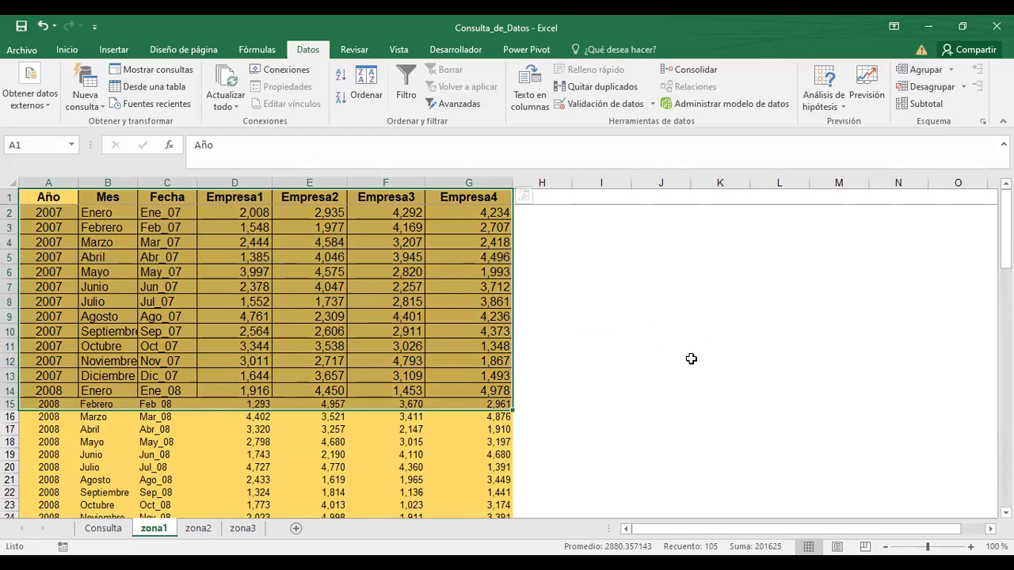
pyautogui.click(662, 328)
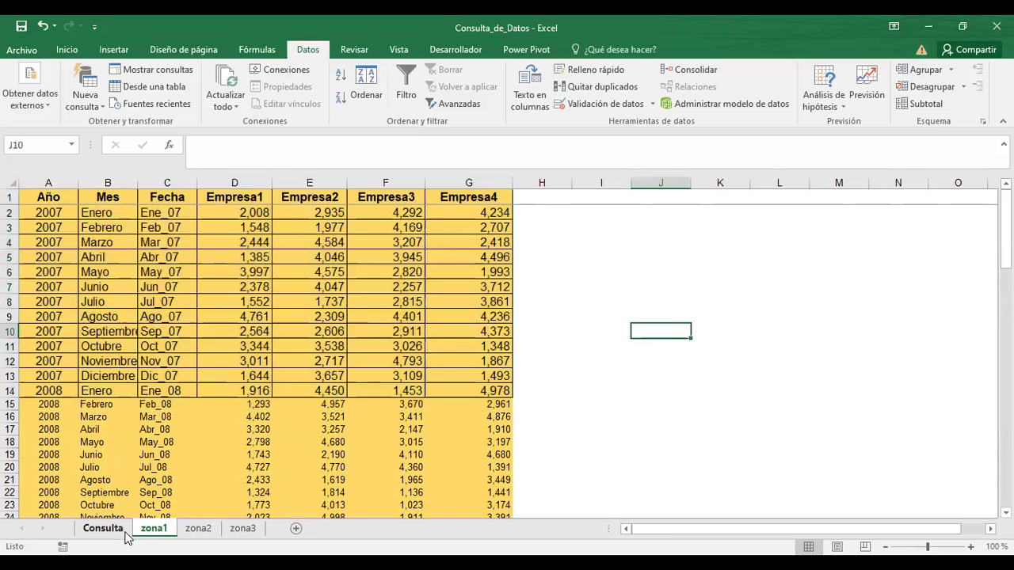
pyautogui.click(194, 531)
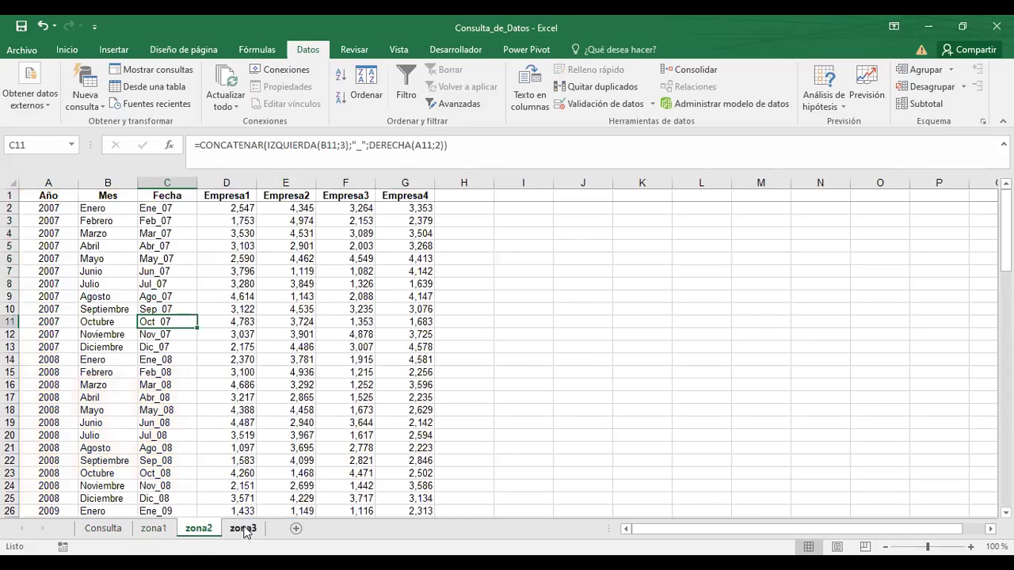
pyautogui.click(244, 528)
# Step: Look over the zona1, zona2 and zona3 data sheets, then return to Consulta
pyautogui.click(150, 529)
pyautogui.click(198, 529)
pyautogui.click(238, 529)
pyautogui.click(111, 529)
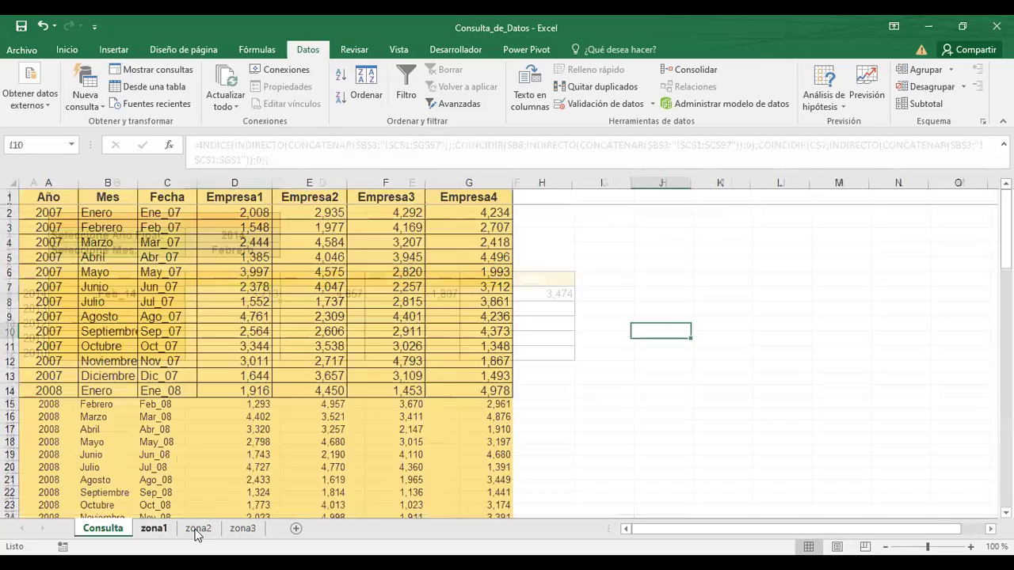
# Step: Recheck the zone sheets, then review the Empresa2 (D8) and Empresa1 (C8) lookup formulas on Consulta
pyautogui.click(195, 530)
pyautogui.click(241, 529)
pyautogui.click(197, 530)
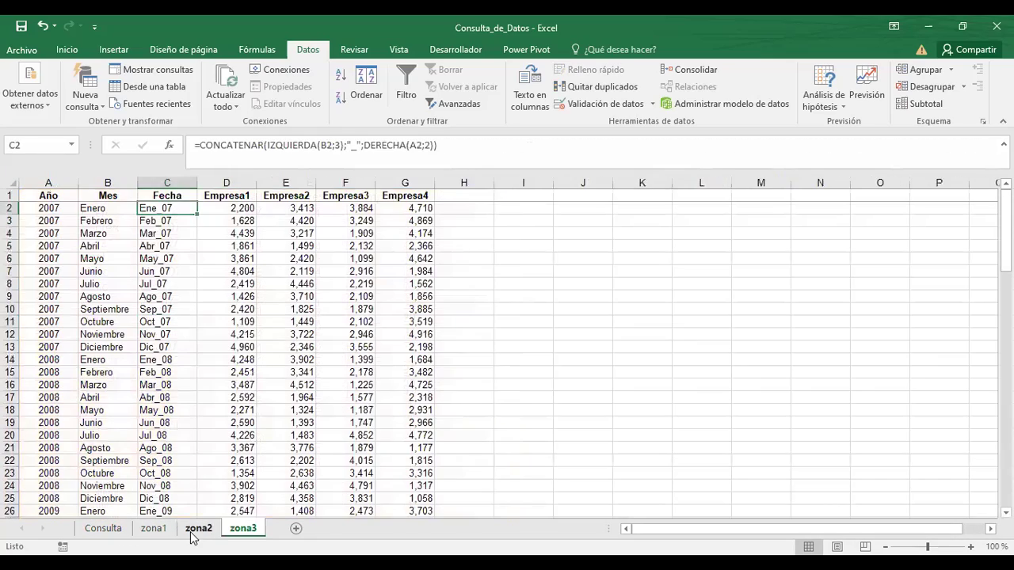
pyautogui.click(154, 529)
pyautogui.click(110, 529)
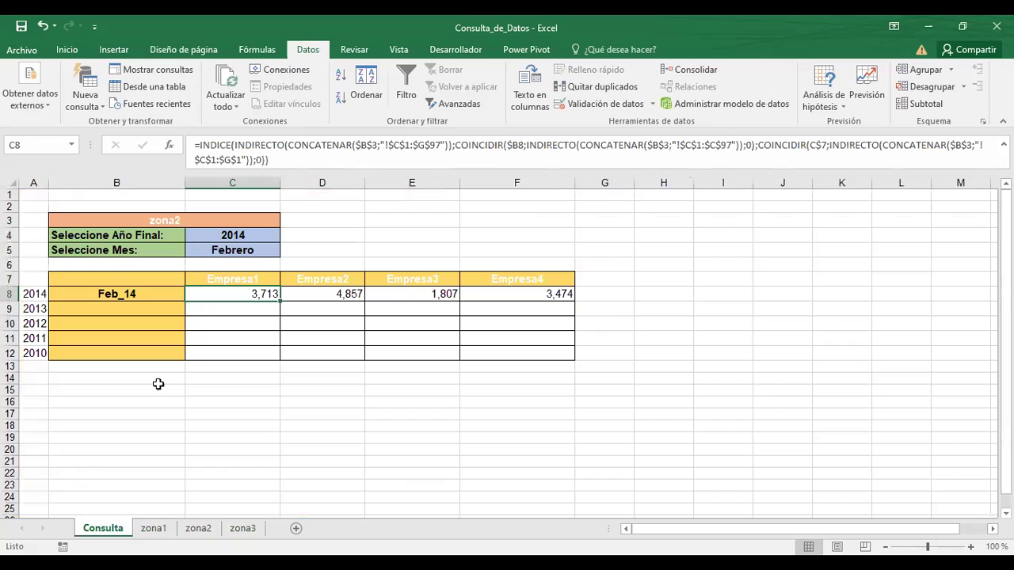
pyautogui.click(330, 291)
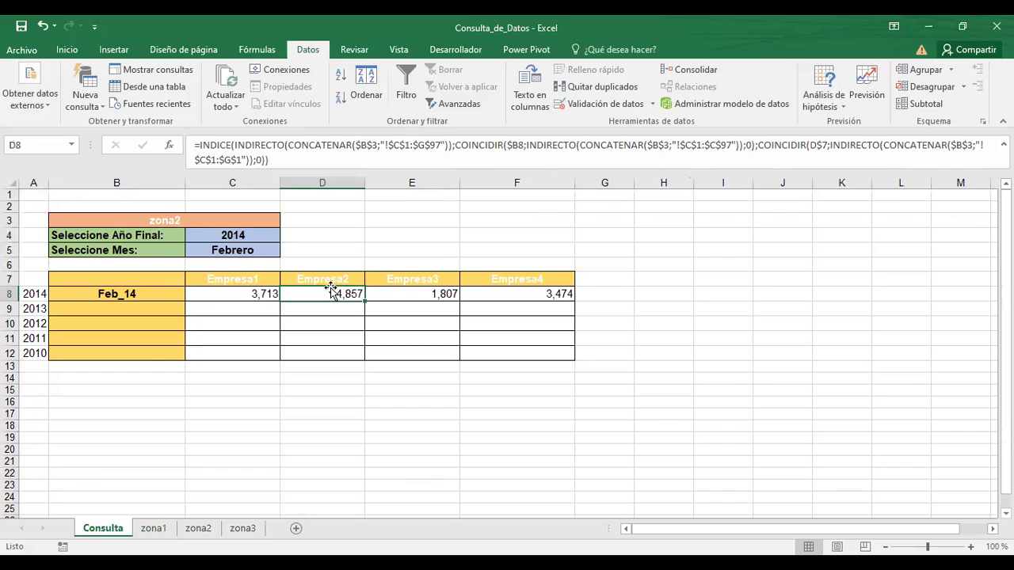
pyautogui.click(226, 295)
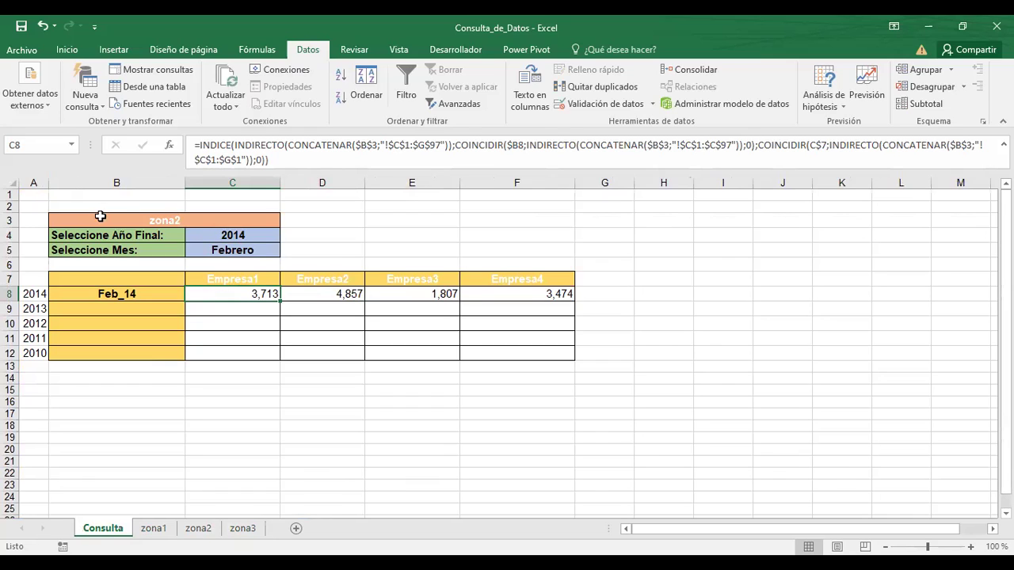
# Step: Select the zone selector cell B3 and review the C8 lookup formula
pyautogui.click(385, 223)
pyautogui.click(110, 222)
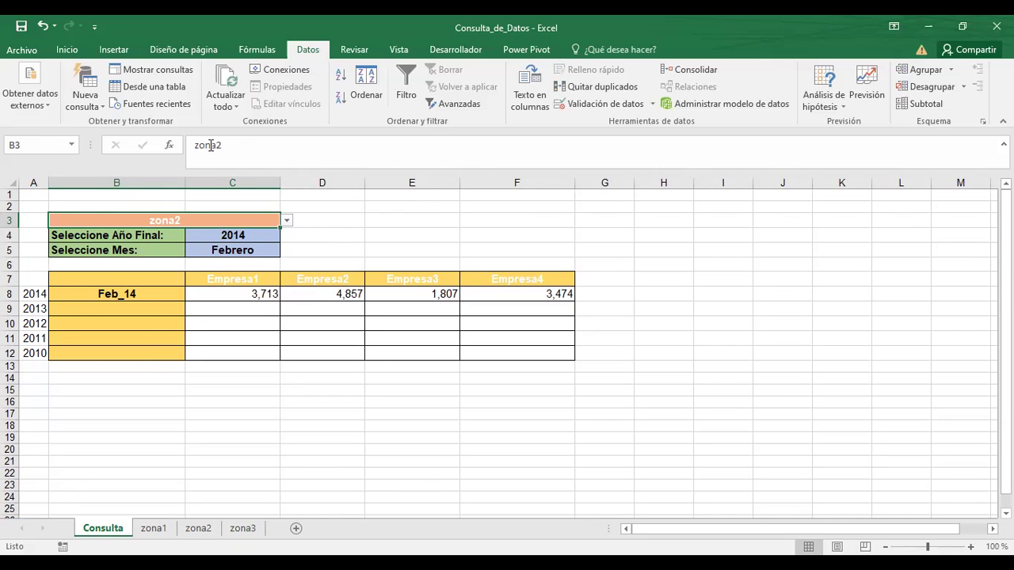
pyautogui.click(235, 296)
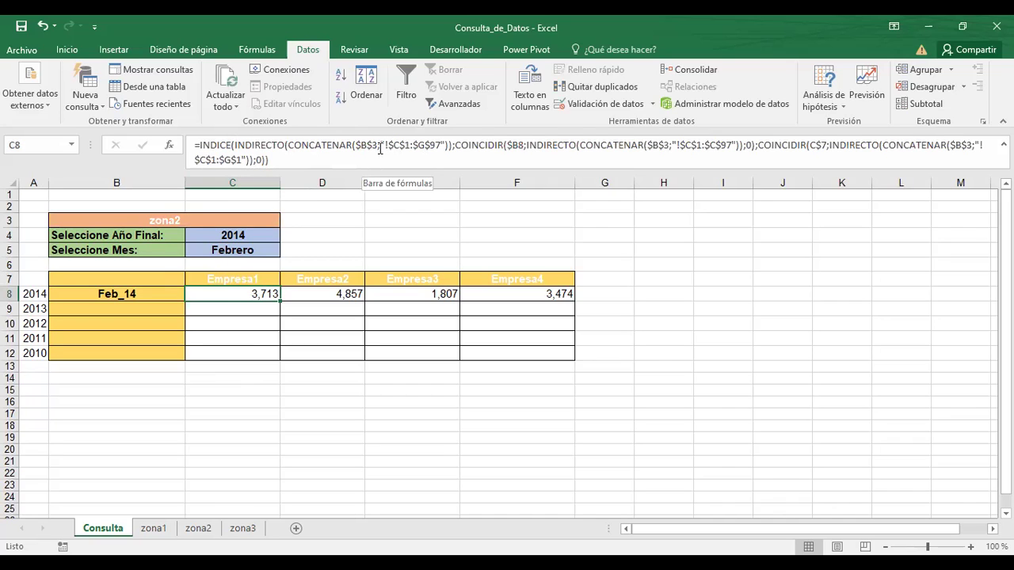
# Step: Pick zona1 from the B3 dropdown so the Feb_14 row returns 3,067, 2,468, 1,425 and 4,354
pyautogui.click(199, 221)
pyautogui.click(287, 220)
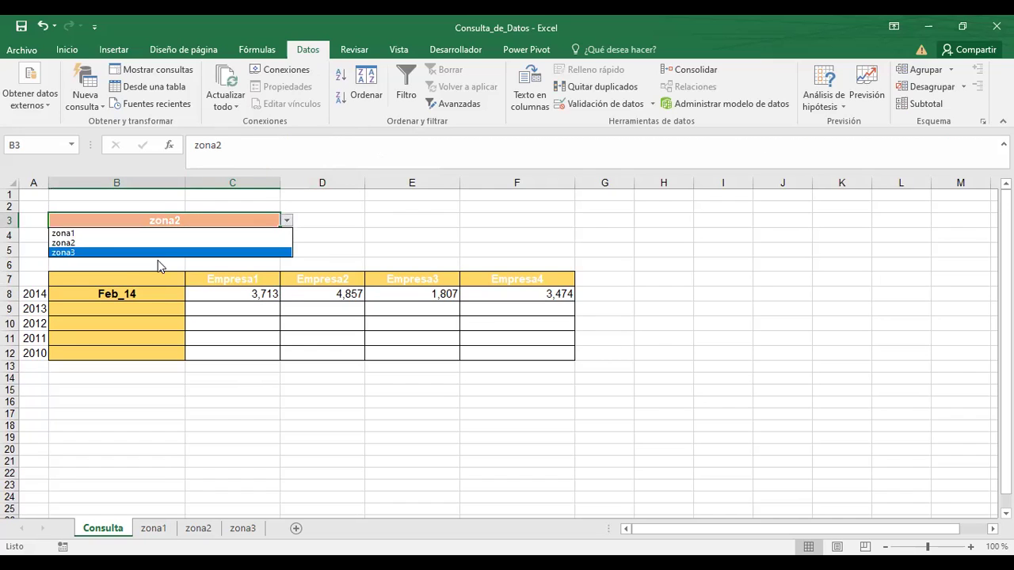
pyautogui.click(103, 241)
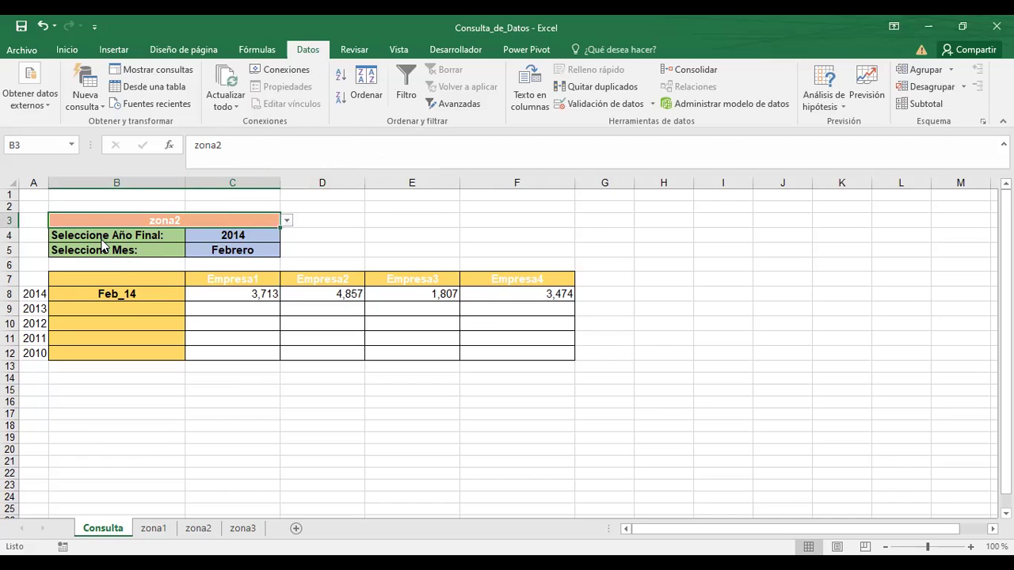
pyautogui.click(288, 221)
pyautogui.click(146, 234)
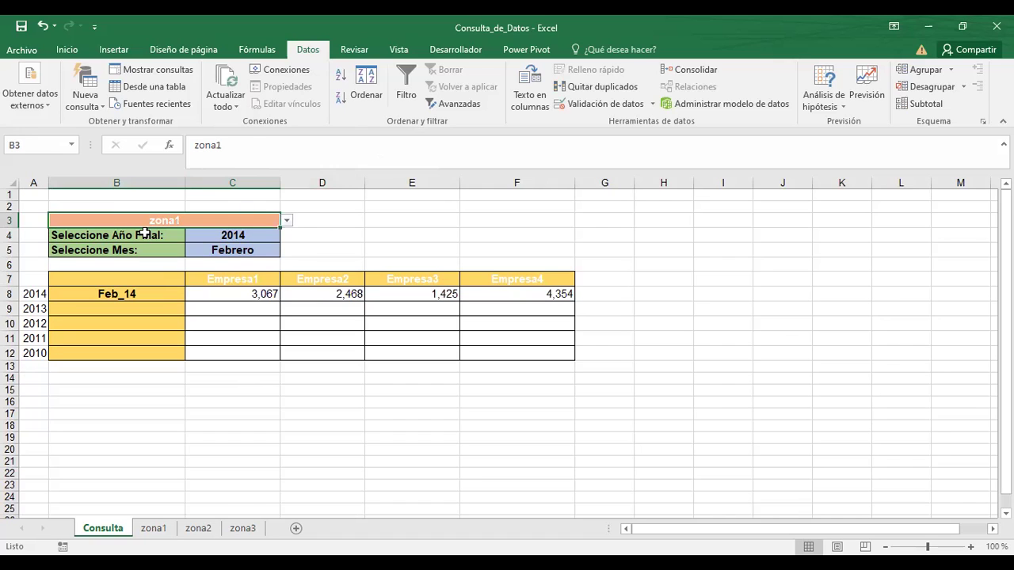
pyautogui.click(356, 208)
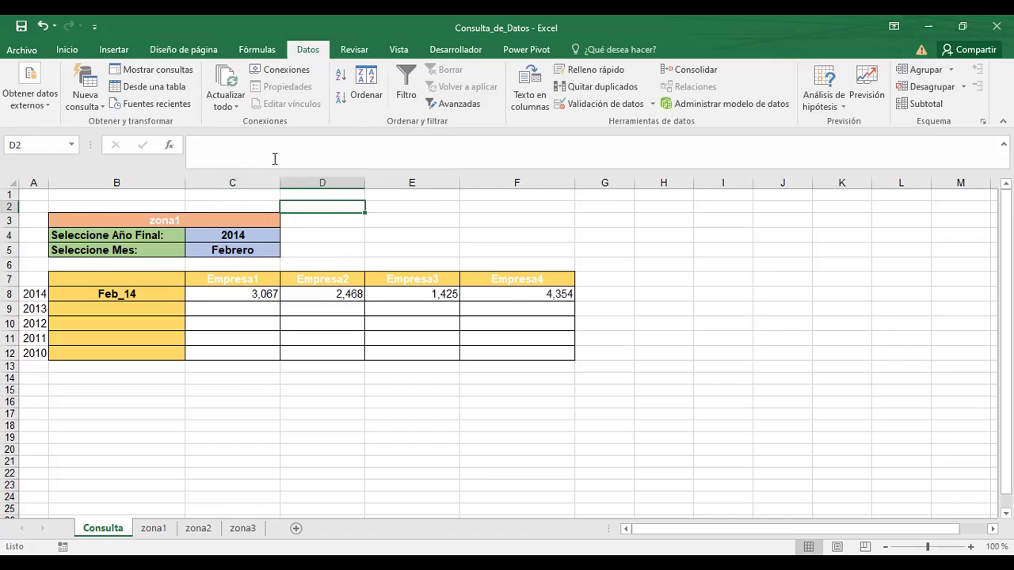
pyautogui.click(211, 294)
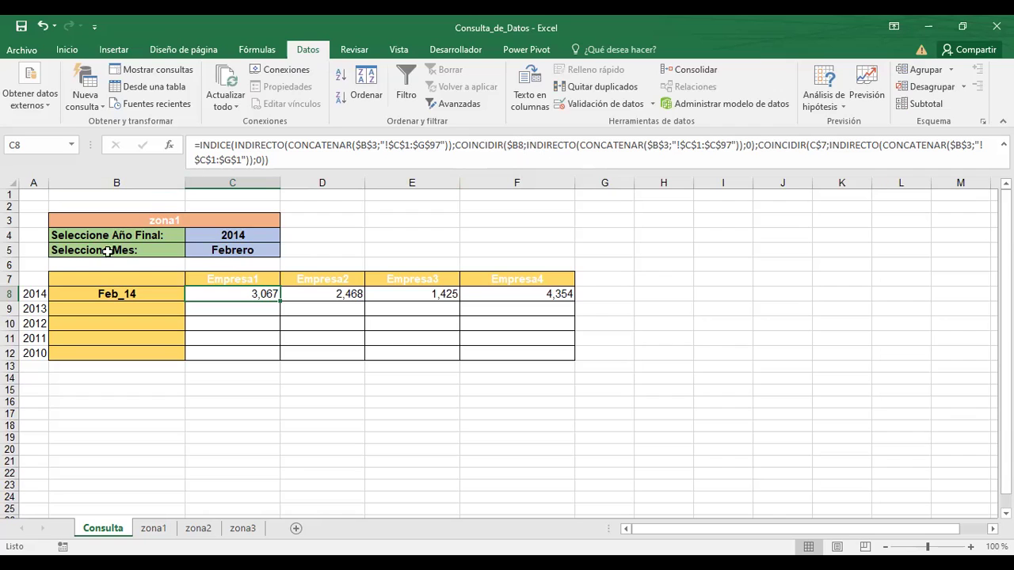
# Step: Review the Feb_14 label formula in B8, then edit the C8 INDICE/INDIRECTO formula in the formula bar
pyautogui.click(139, 291)
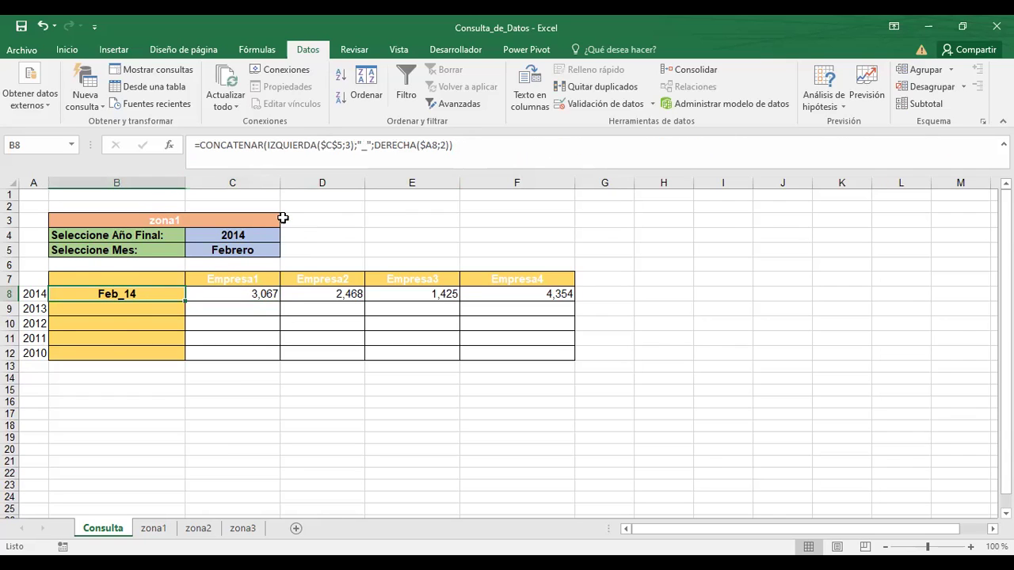
pyautogui.click(225, 294)
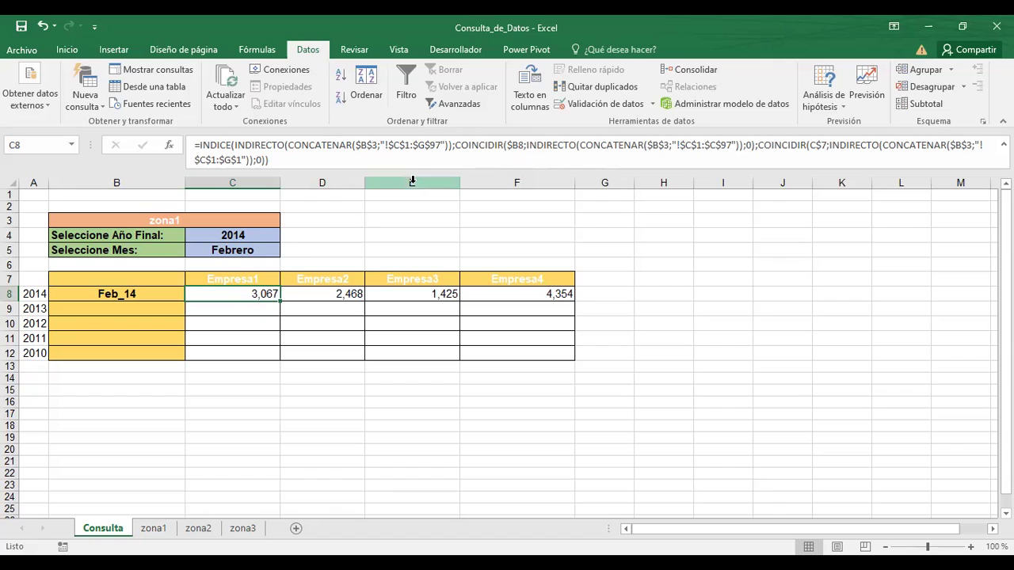
pyautogui.click(391, 145)
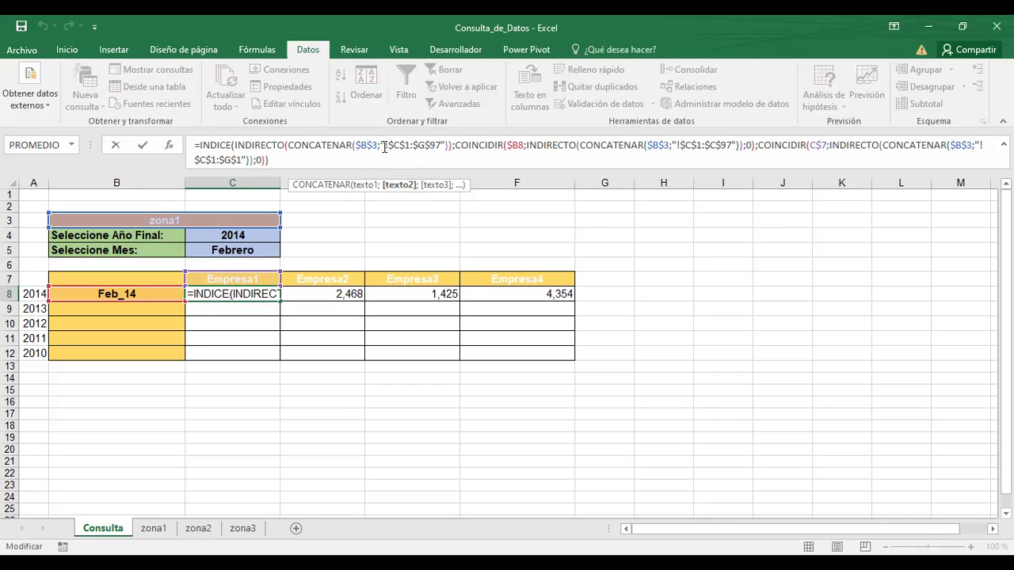
# Step: Highlight the !$C$1:$G$97 range in C8, exit without changes, and inspect the zona1 table
pyautogui.moveTo(384, 148); pyautogui.dragTo(446, 152)
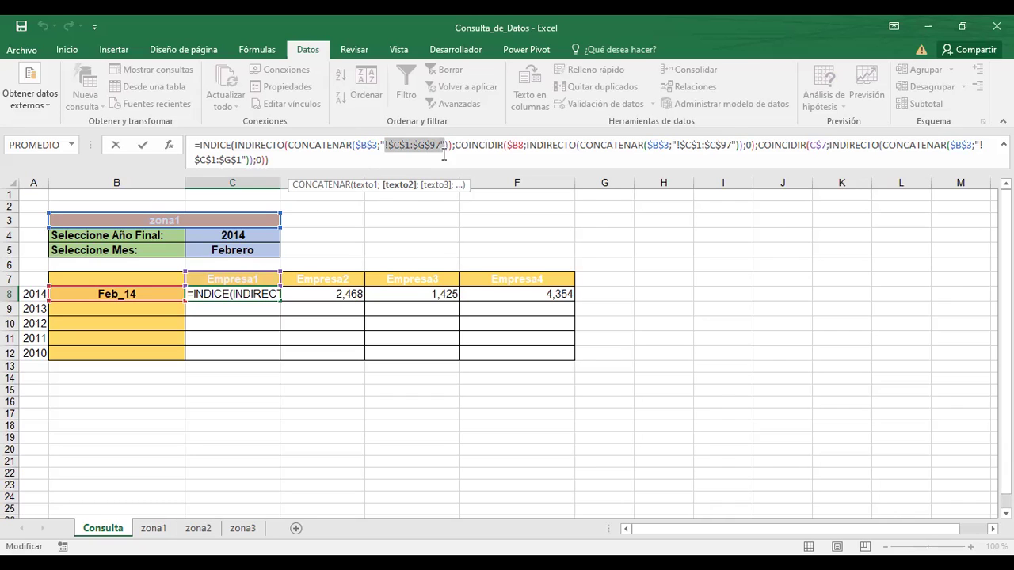
pyautogui.click(699, 279)
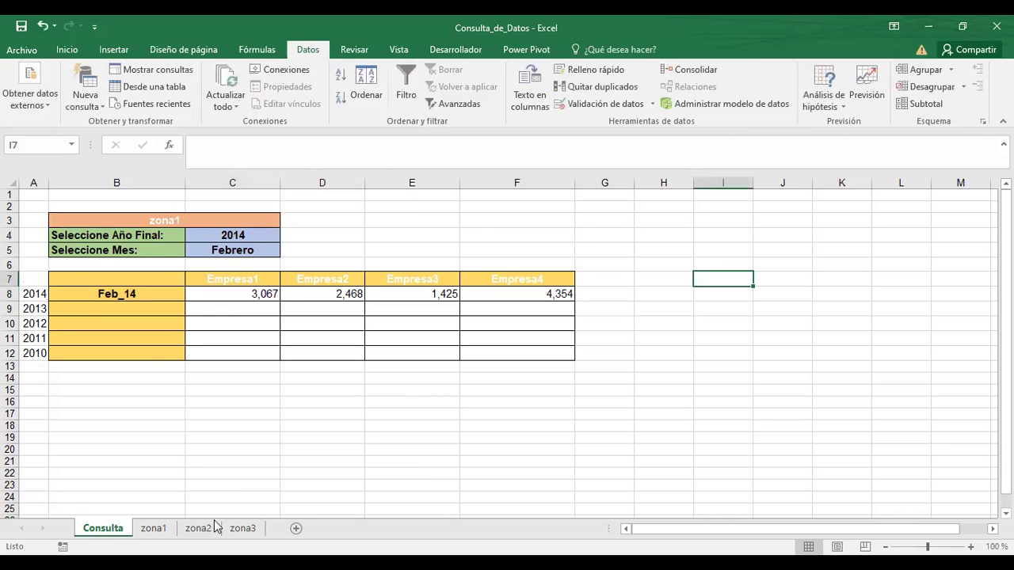
pyautogui.click(154, 529)
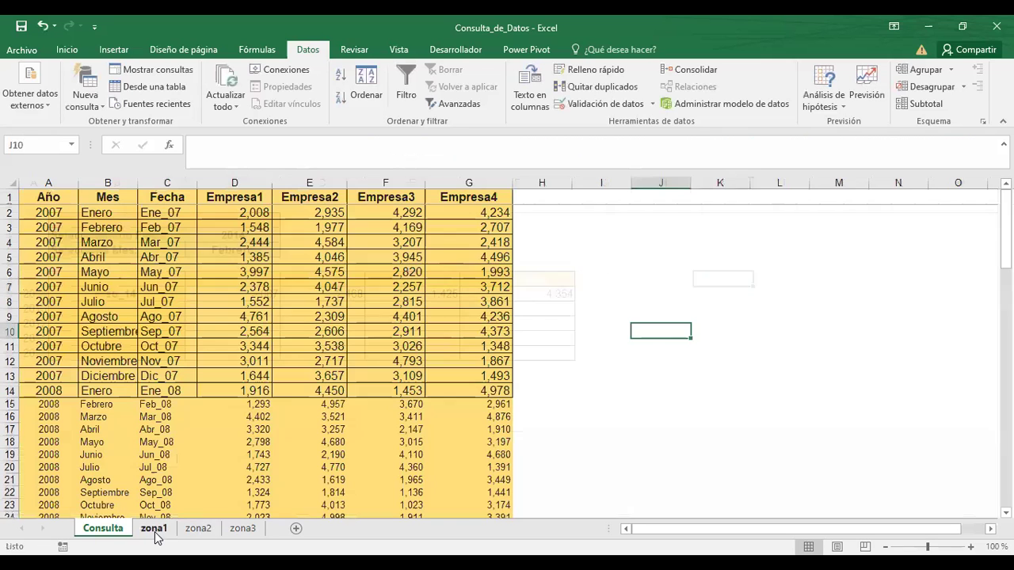
pyautogui.click(49, 197)
pyautogui.keyDown('shift'); pyautogui.click(435, 333); pyautogui.keyUp('shift')
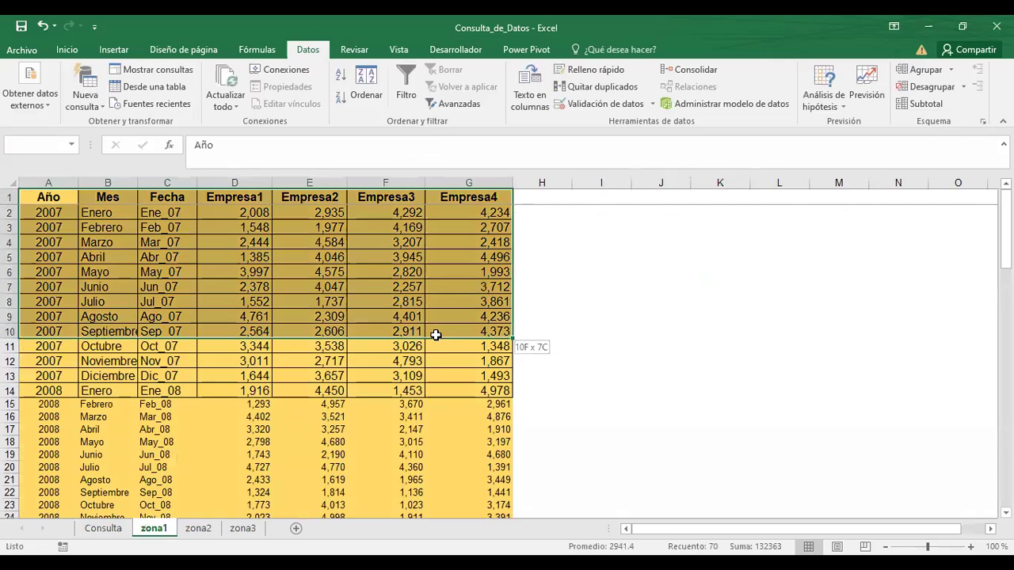
# Step: Inspect the Año headers and top rows of the zona2 and zona3 tables
pyautogui.click(198, 528)
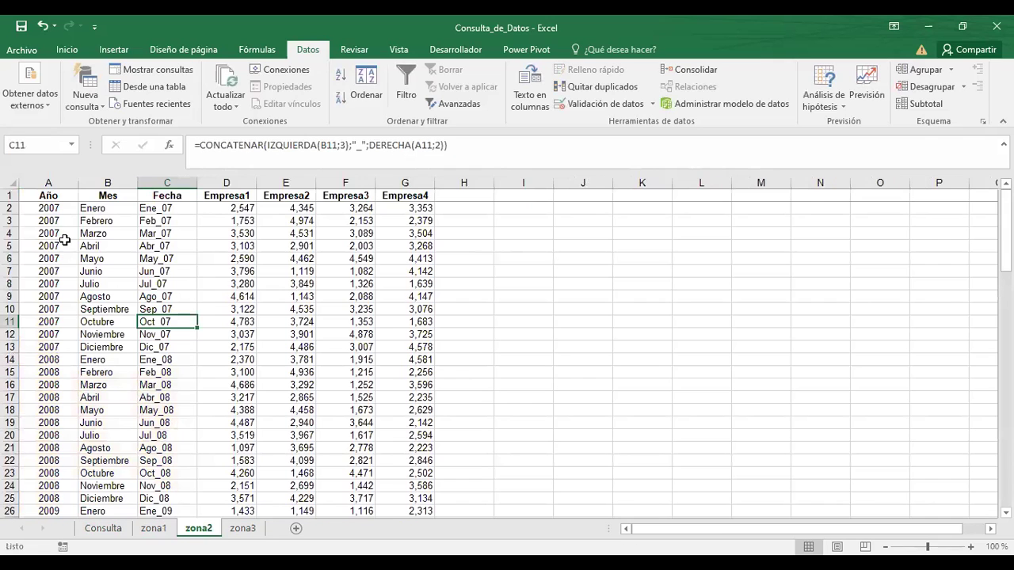
pyautogui.click(45, 197)
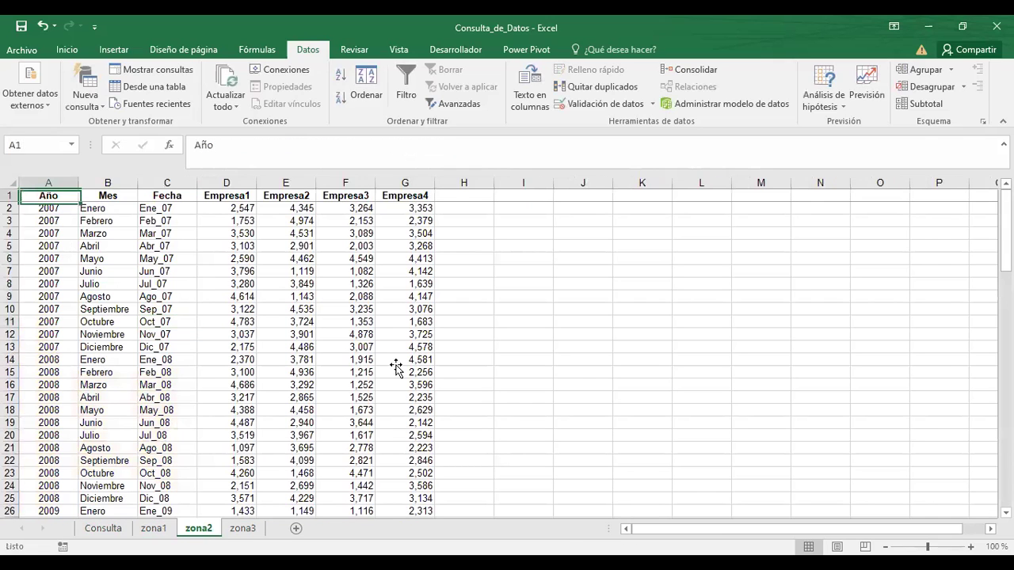
pyautogui.keyDown('shift'); pyautogui.click(396, 364); pyautogui.keyUp('shift')
pyautogui.click(243, 528)
pyautogui.click(71, 210)
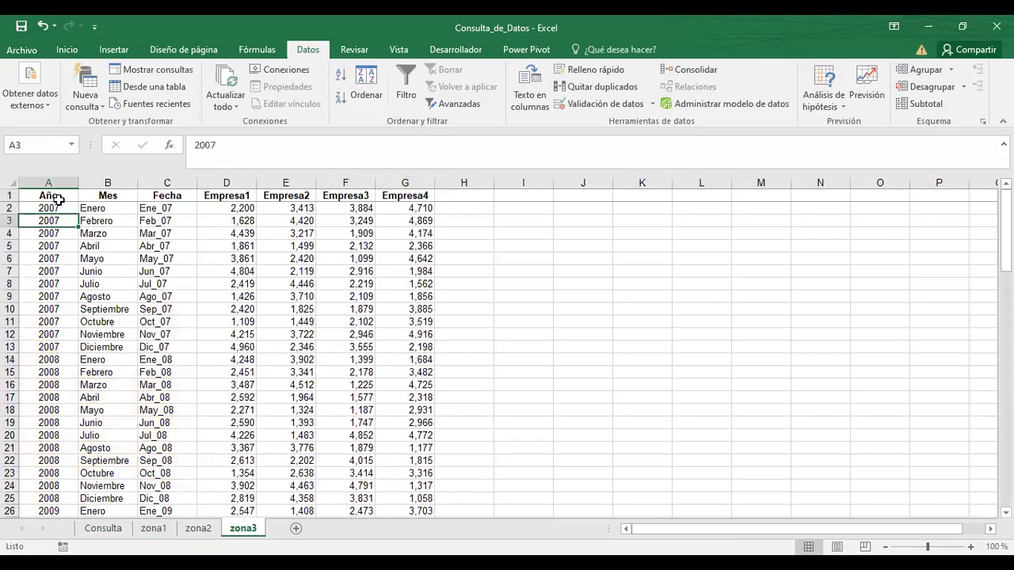
pyautogui.keyDown('shift'); pyautogui.click(52, 199); pyautogui.keyUp('shift')
pyautogui.click(55, 195)
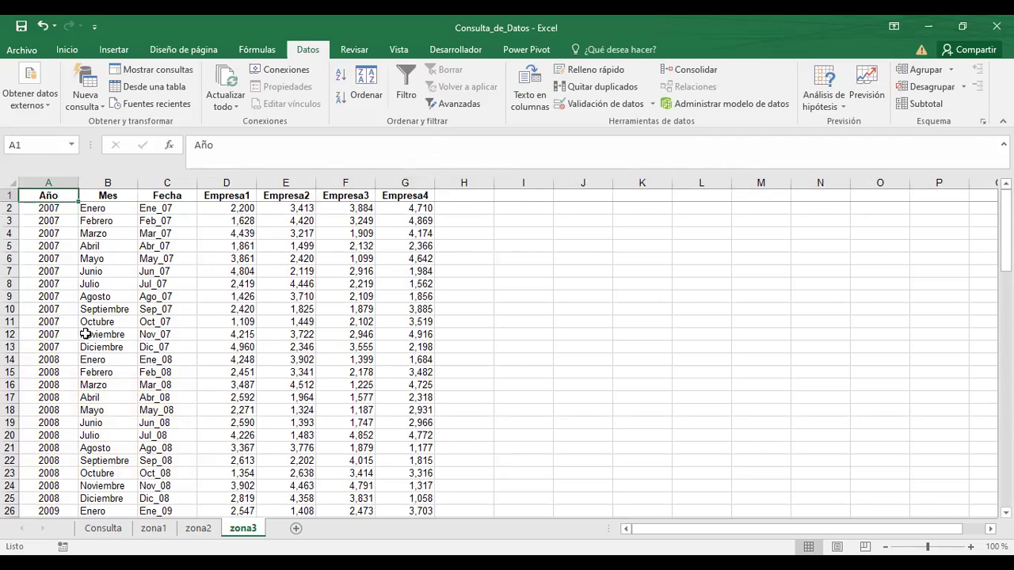
# Step: Return via zona1 to the Consulta sheet and select the C8 lookup formula
pyautogui.click(154, 529)
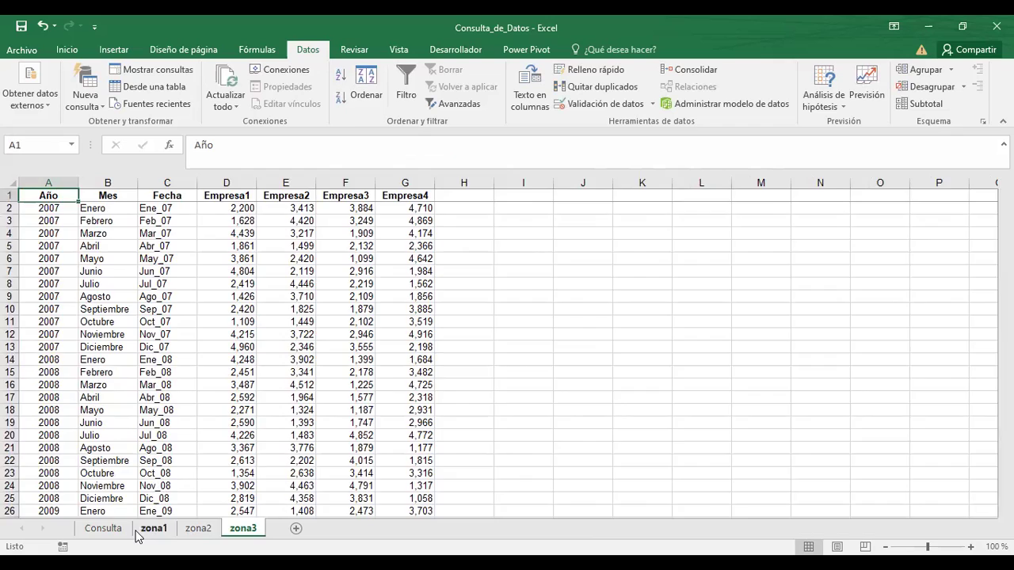
pyautogui.click(111, 529)
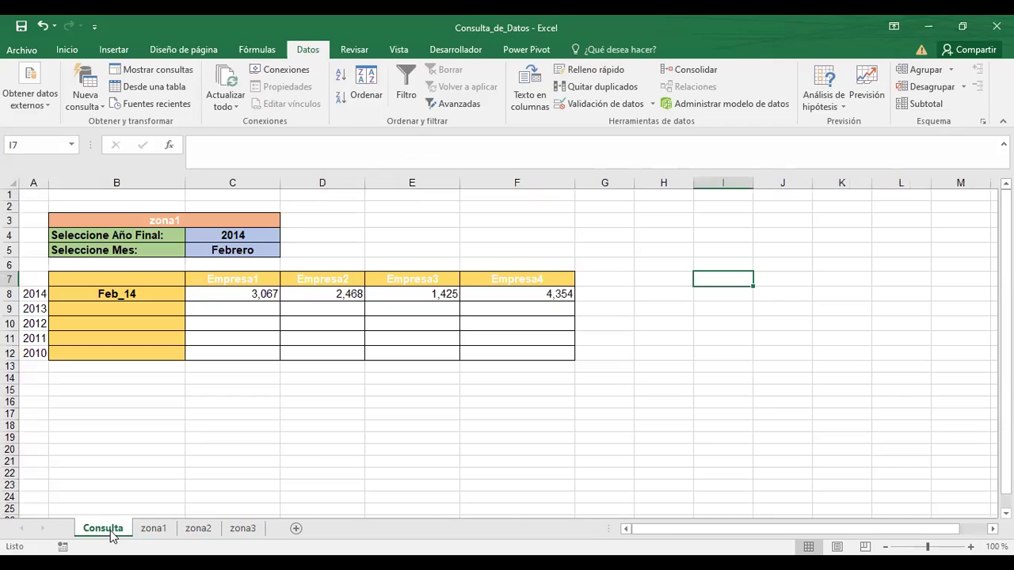
pyautogui.click(218, 295)
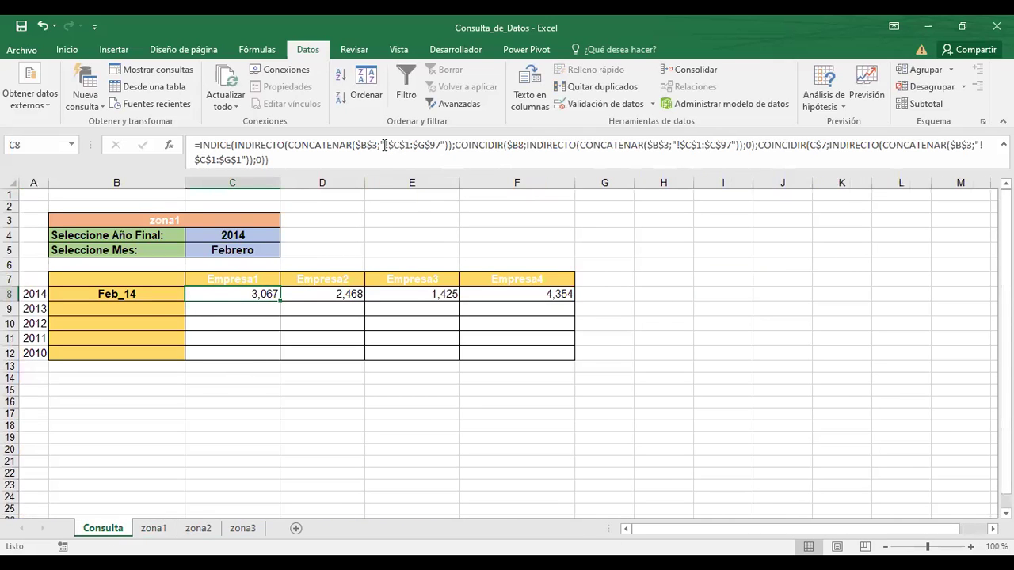
pyautogui.moveTo(387, 146); pyautogui.dragTo(443, 146)
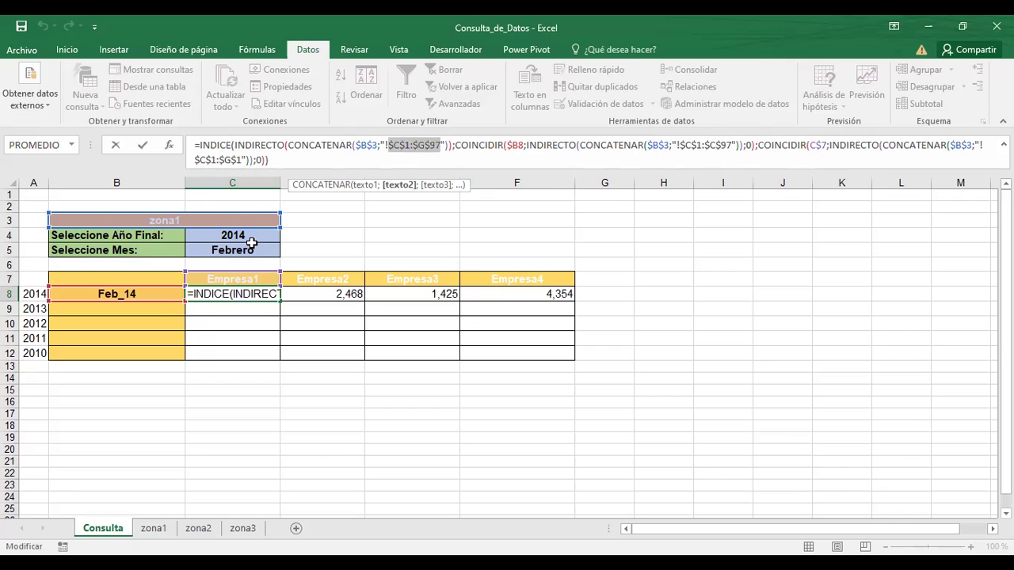
pyautogui.click(225, 279)
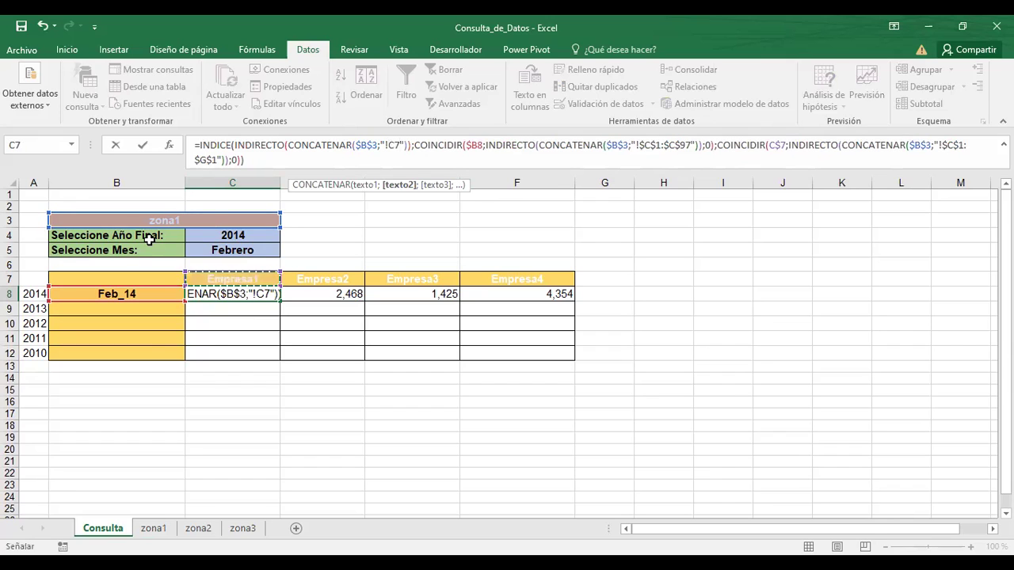
pyautogui.press('Escape')
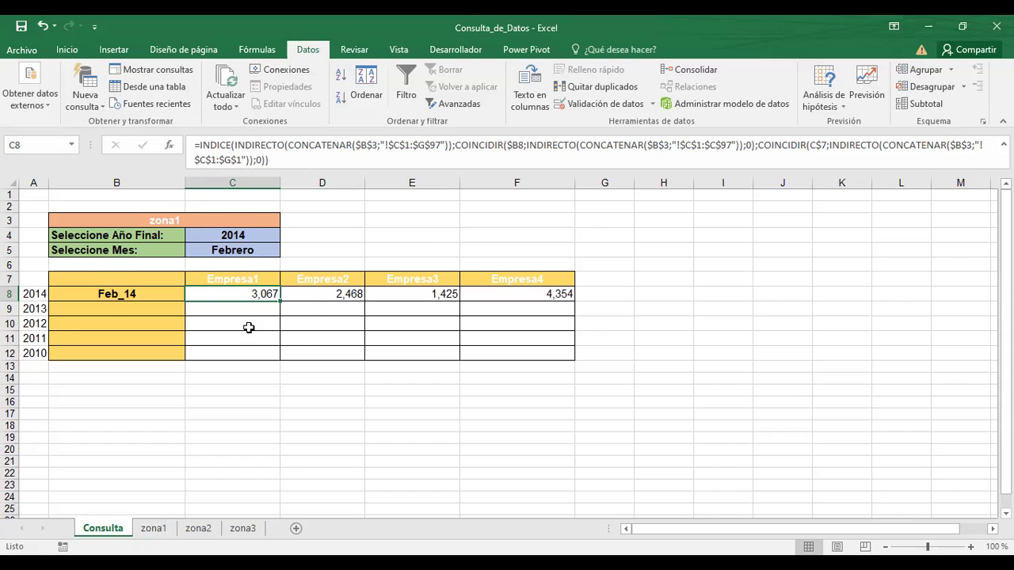
pyautogui.click(113, 294)
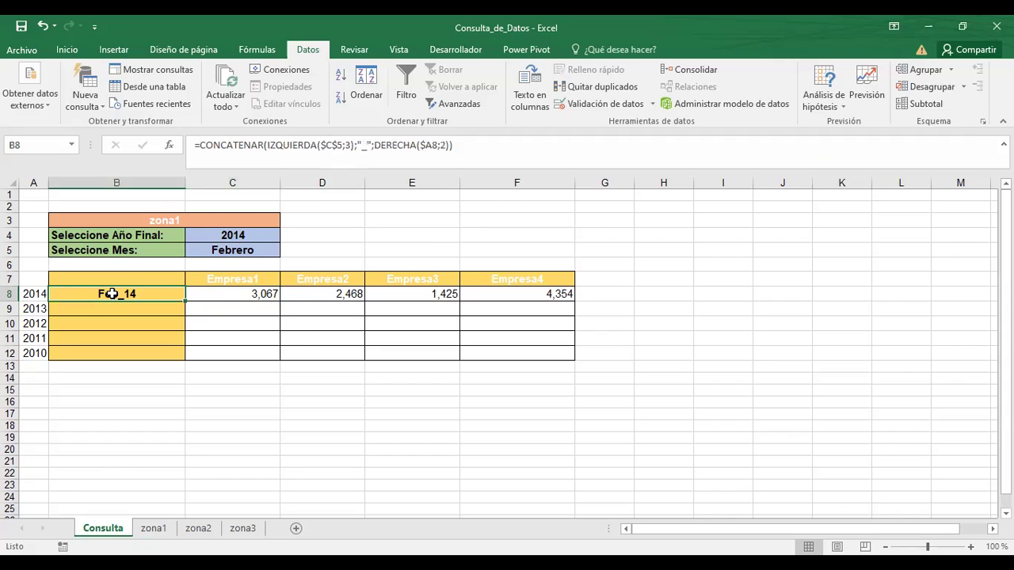
pyautogui.click(241, 293)
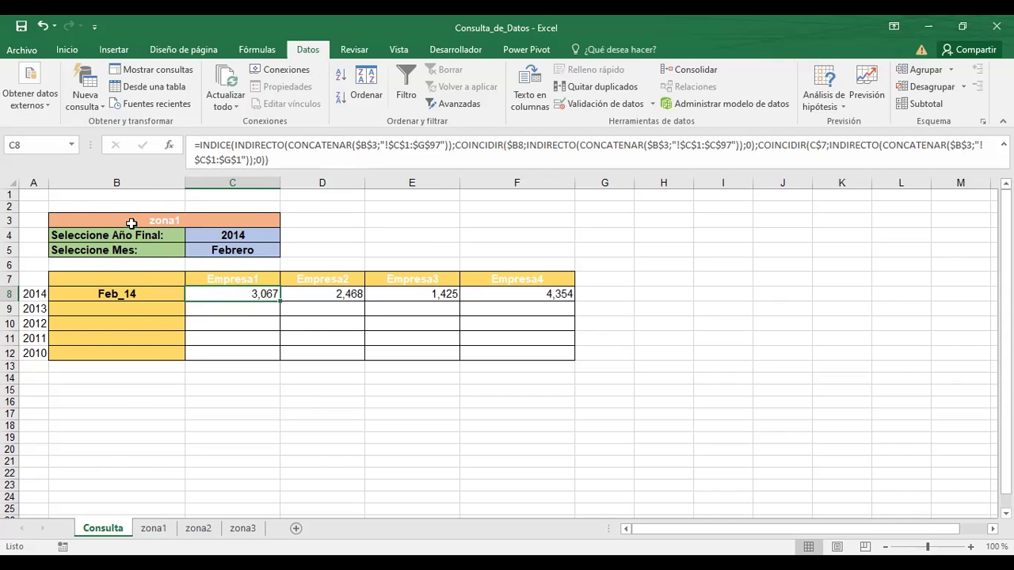
pyautogui.moveTo(29, 196)
pyautogui.mouseDown()
pyautogui.moveTo(580, 274)
pyautogui.moveTo(593, 377)
pyautogui.mouseUp()
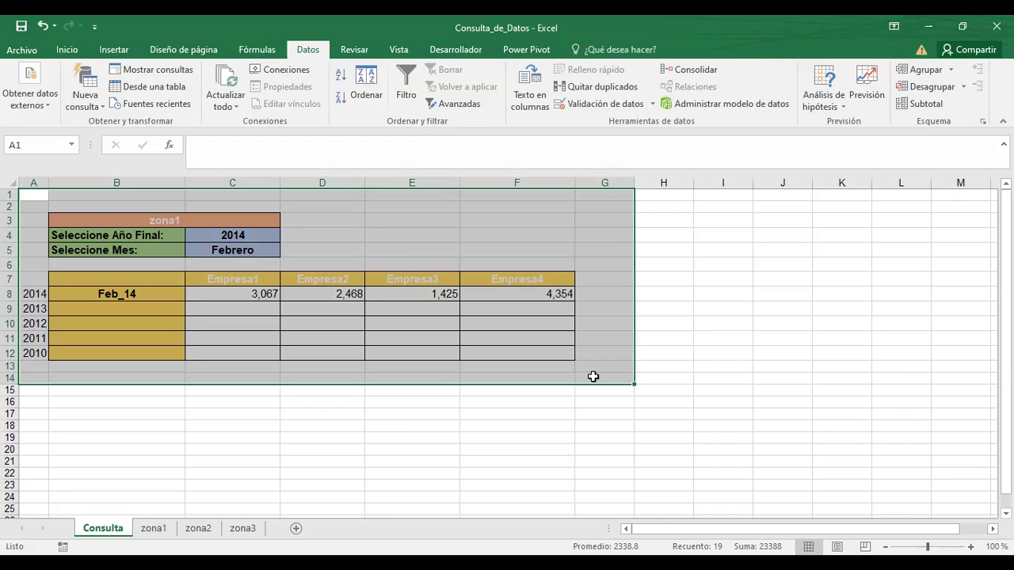
pyautogui.click(686, 339)
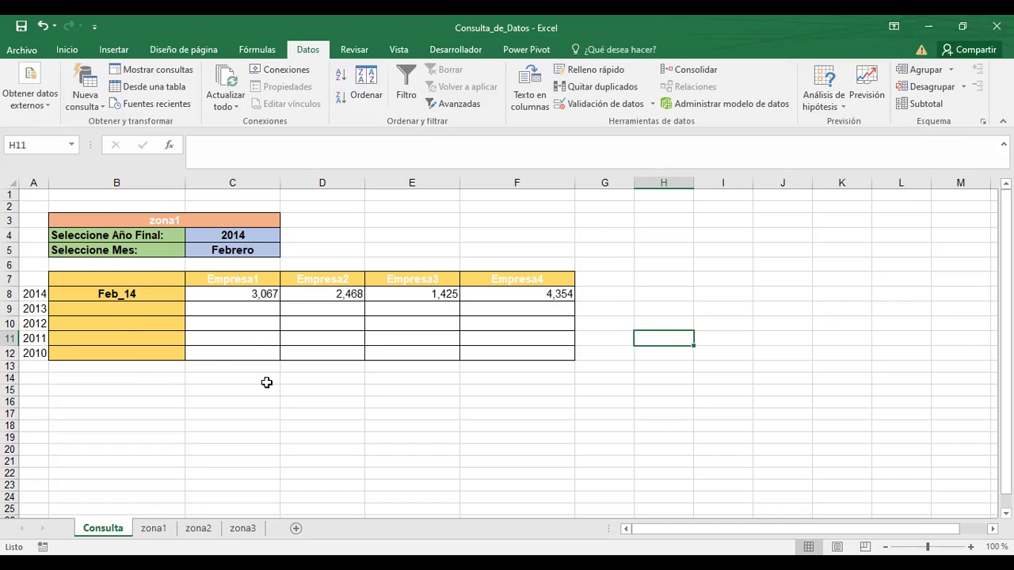
# Step: Review the Feb_14 label formula in B8 and the Empresa1 lookup formula in C8
pyautogui.click(117, 296)
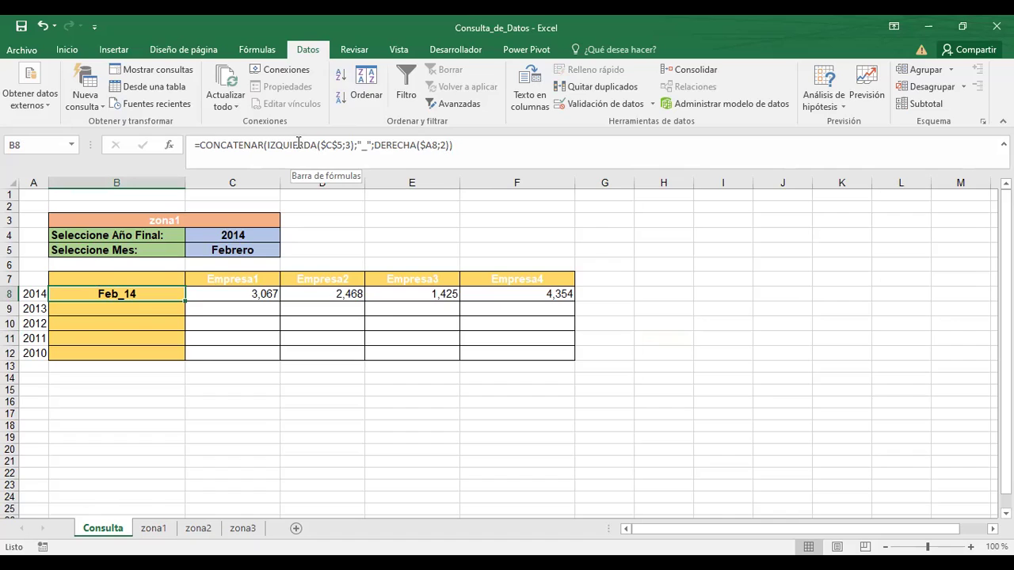
pyautogui.click(233, 295)
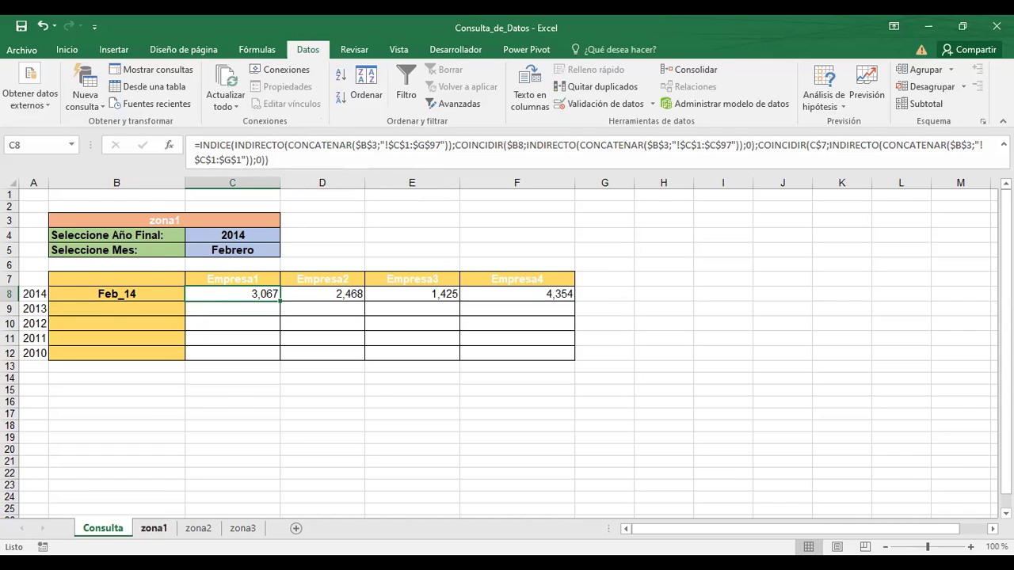
# Step: On zona1, check the month value in B2 and the Fecha formula in C2
pyautogui.click(145, 529)
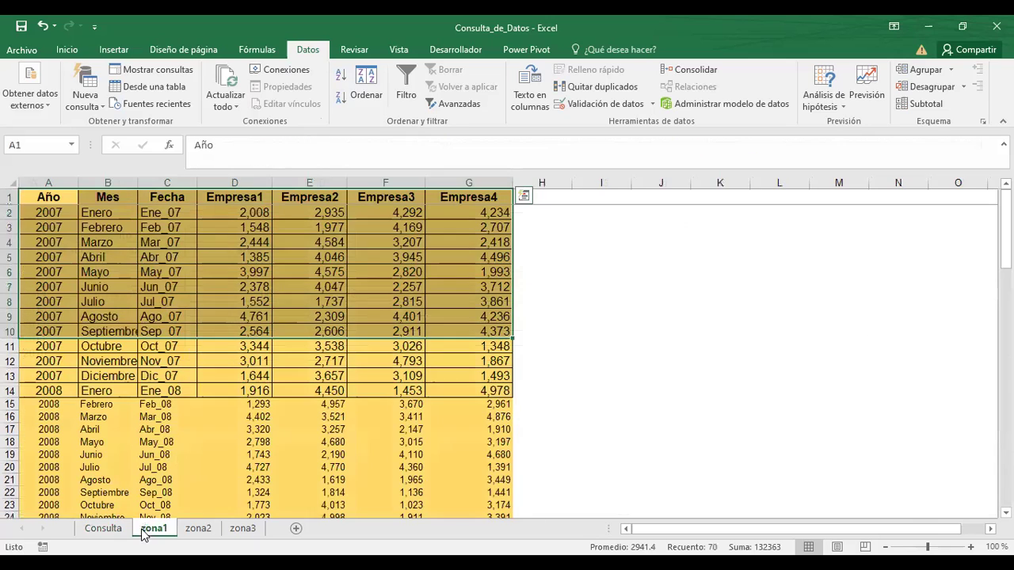
pyautogui.click(610, 346)
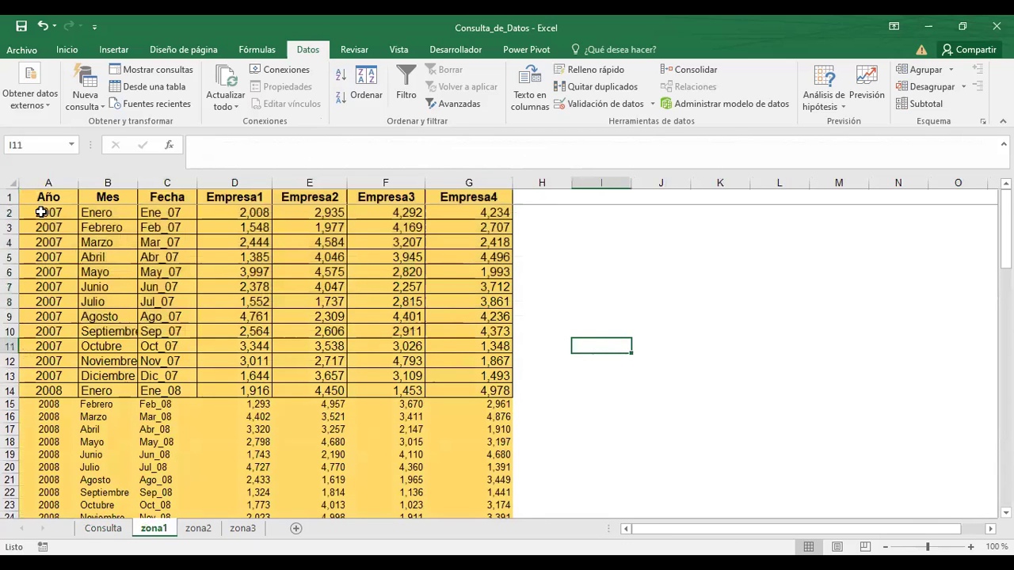
pyautogui.click(92, 212)
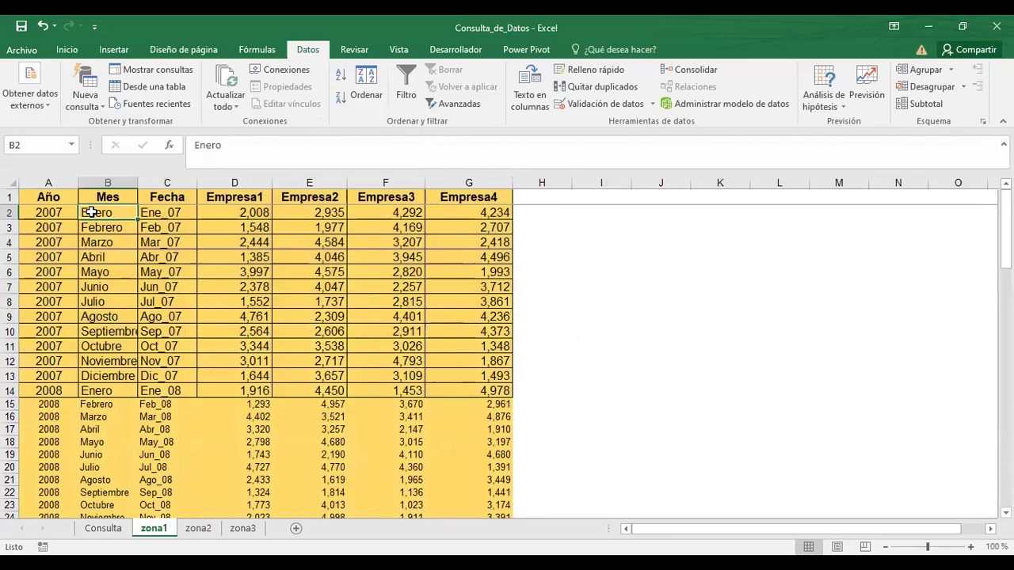
pyautogui.click(174, 212)
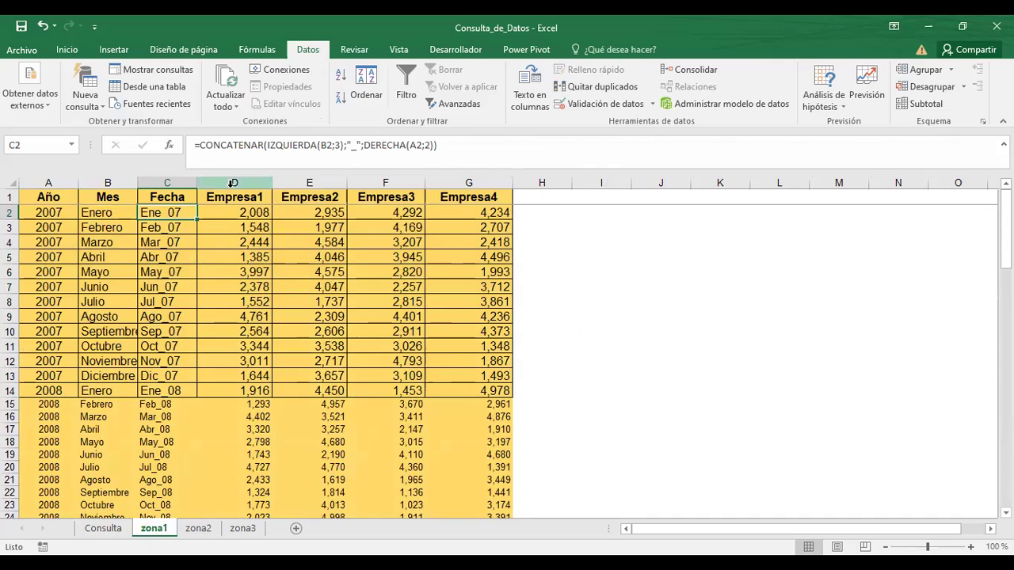
# Step: Back on Consulta, open B8's Feb_14 label formula and keep it unchanged
pyautogui.click(103, 528)
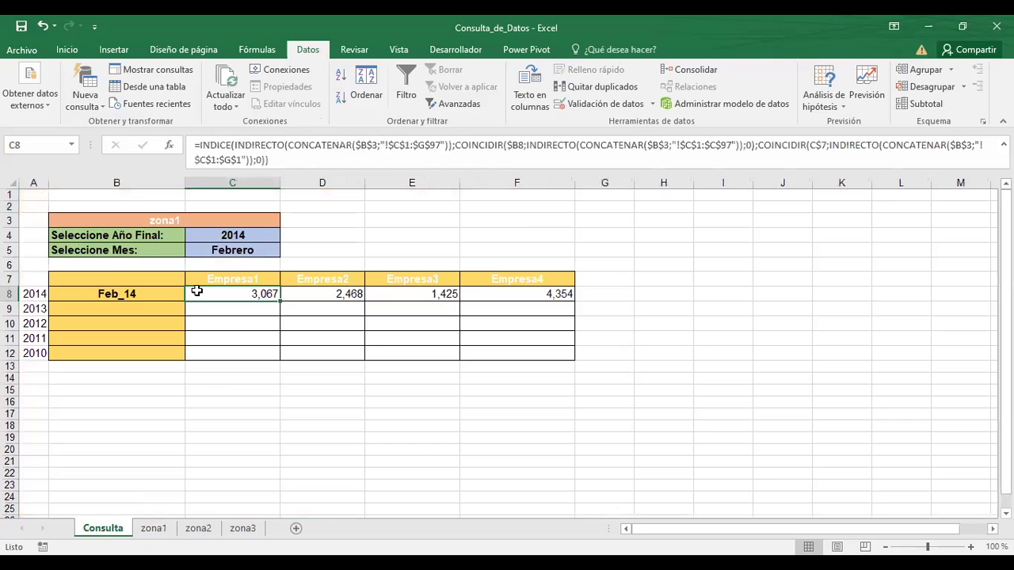
pyautogui.click(117, 289)
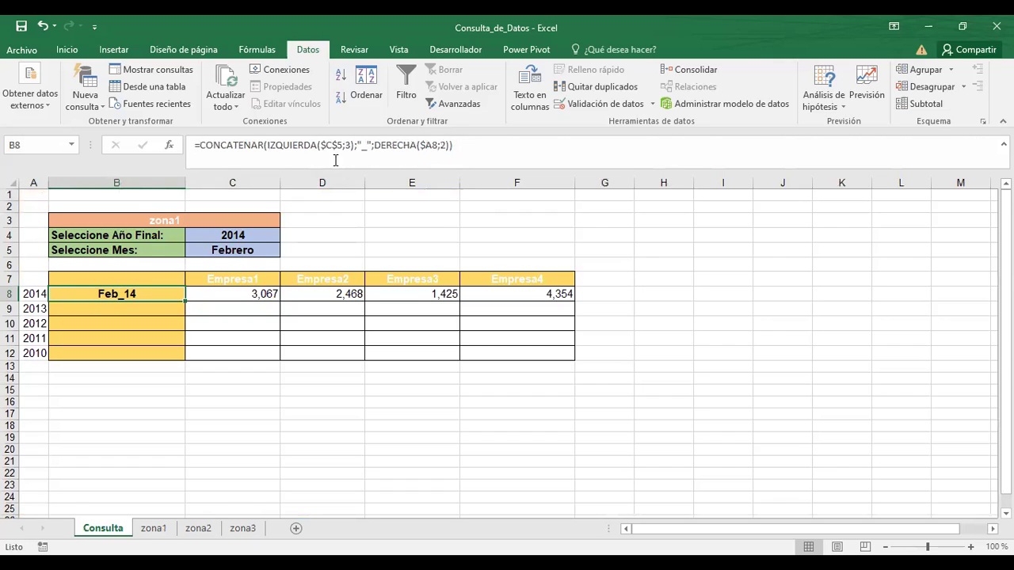
pyautogui.click(358, 148)
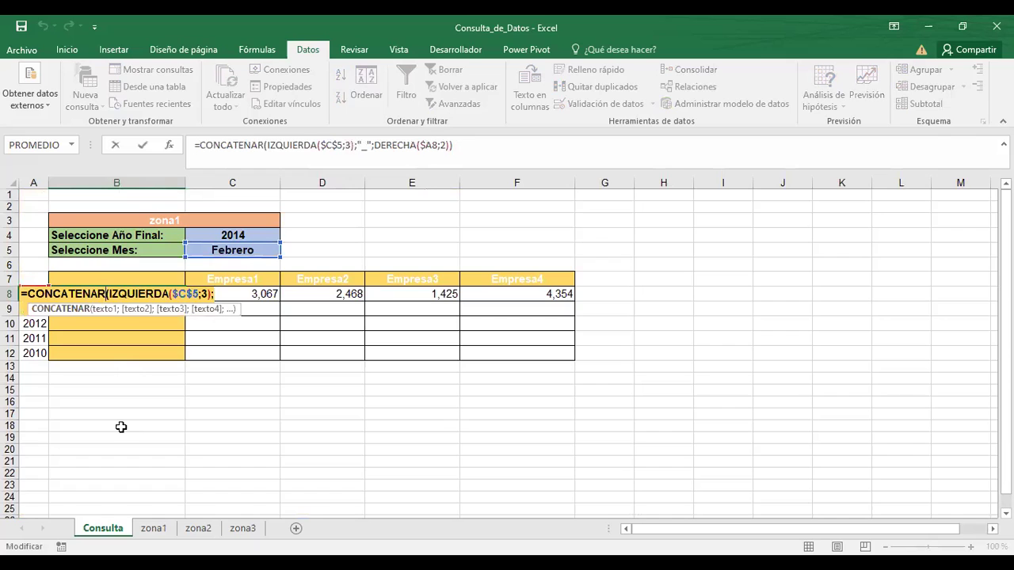
pyautogui.hotkey('ctrl', 'Return')
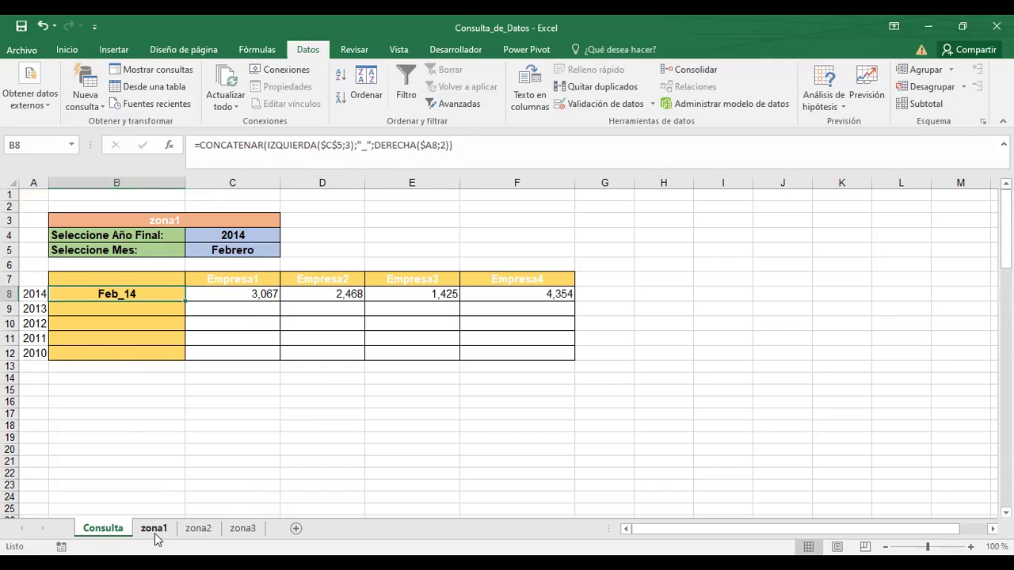
# Step: Glance at zona1 and zona2, then open C8's Empresa1 lookup formula for editing
pyautogui.click(154, 528)
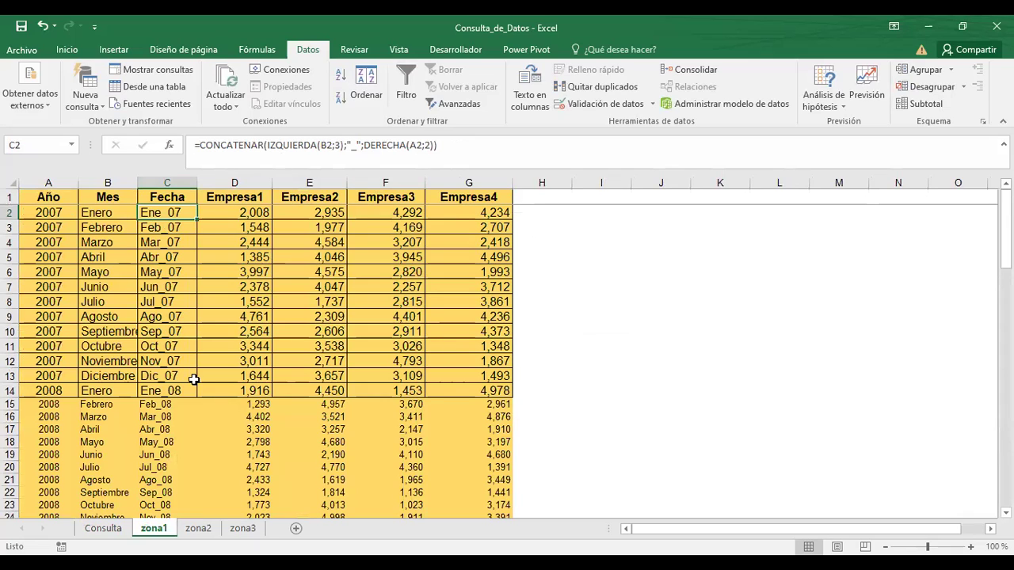
pyautogui.click(210, 534)
pyautogui.click(108, 529)
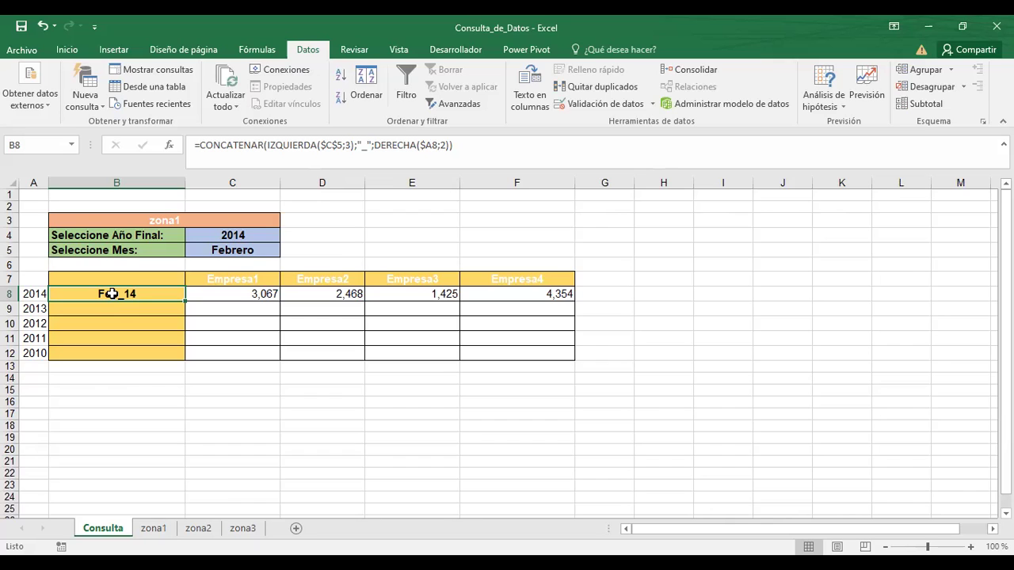
pyautogui.click(247, 295)
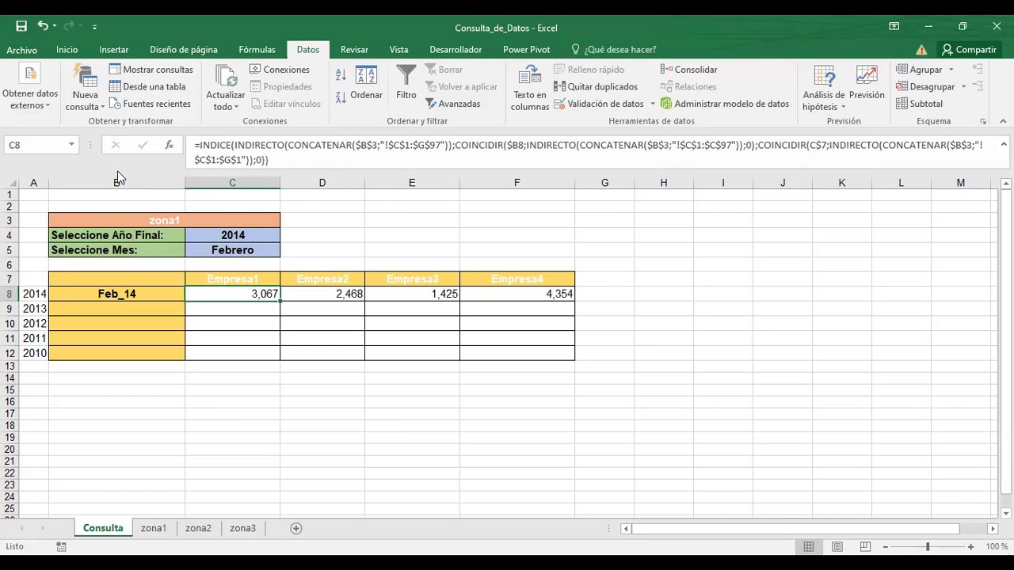
pyautogui.click(319, 144)
pyautogui.press('F2')
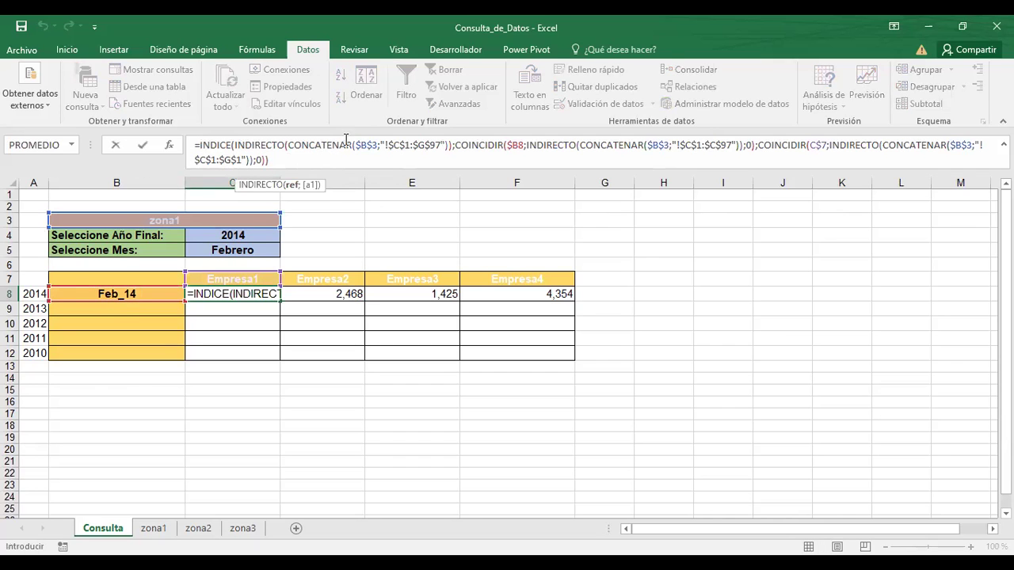
pyautogui.click(341, 143)
pyautogui.click(286, 144)
pyautogui.click(268, 145)
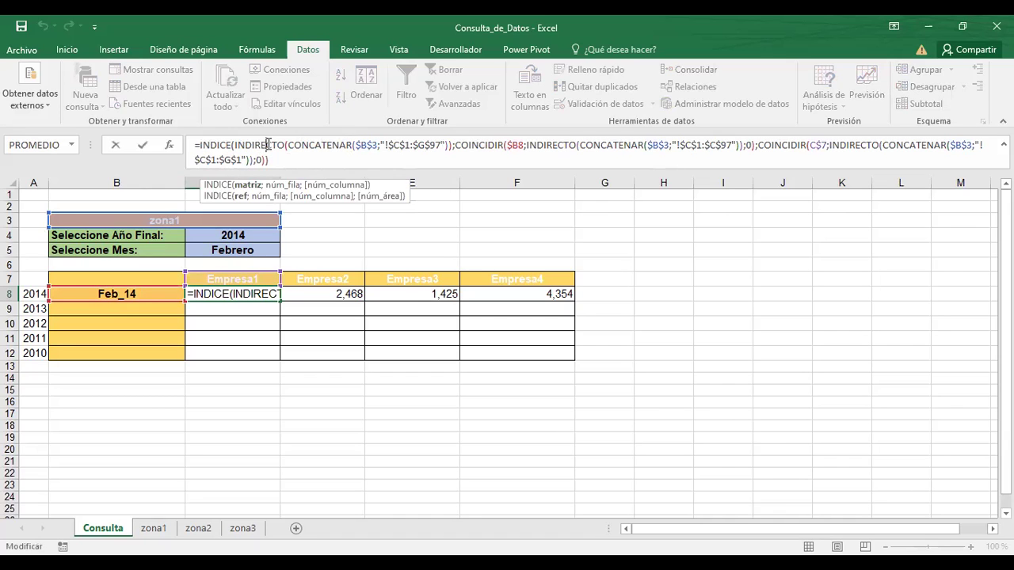
pyautogui.click(218, 144)
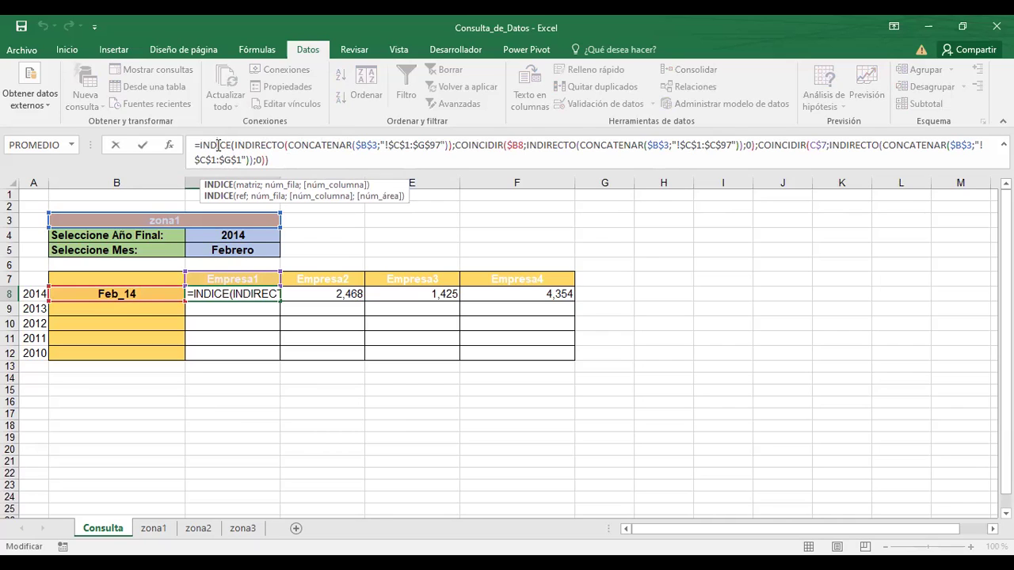
pyautogui.click(263, 143)
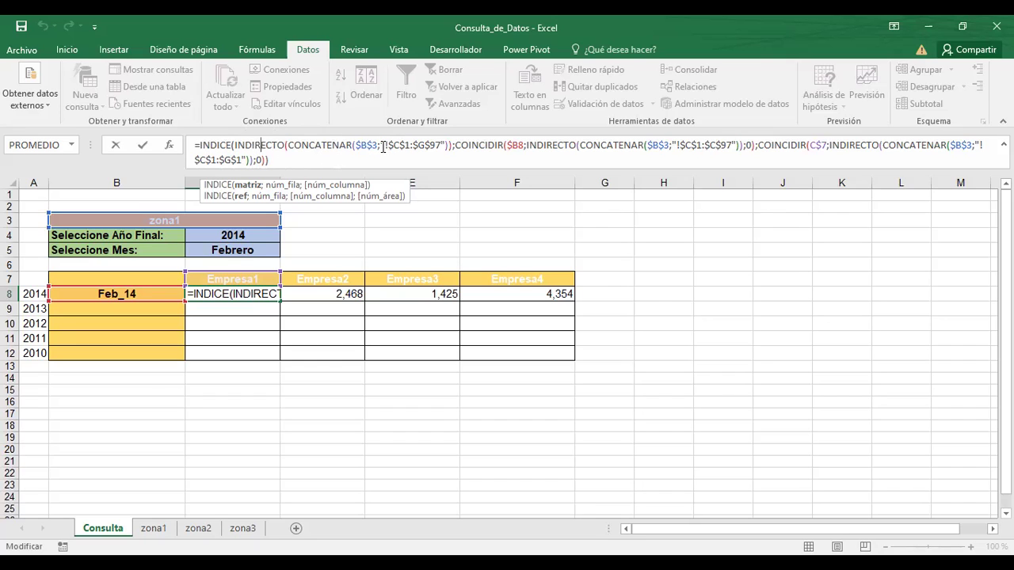
# Step: Inspect C8's INDICE and CONCATENAR hints, marking the $B$3 and !$C$1:$G$97 arguments
pyautogui.moveTo(379, 146)
pyautogui.mouseDown()
pyautogui.moveTo(426, 164)
pyautogui.moveTo(445, 149)
pyautogui.mouseUp()
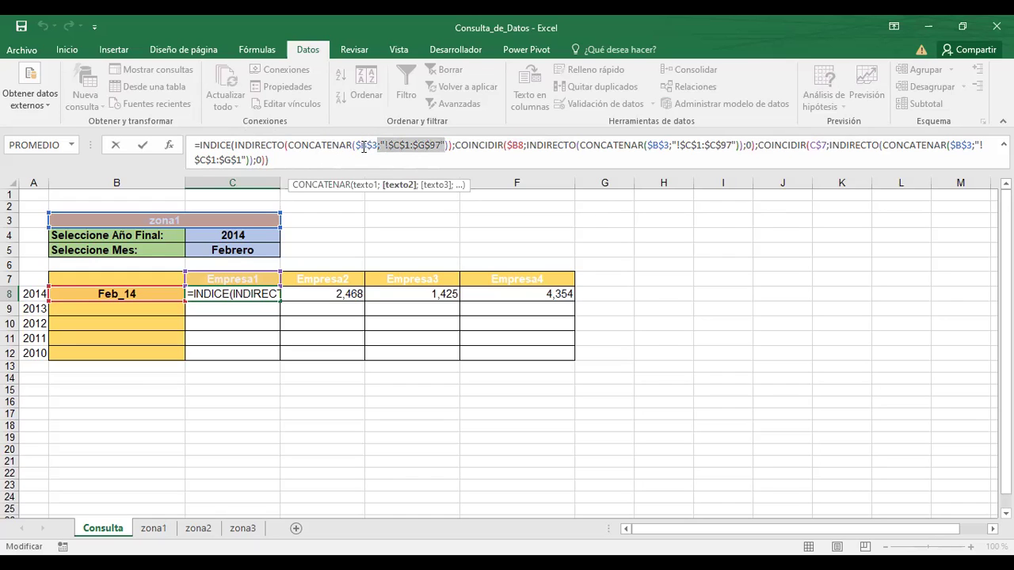
pyautogui.click(253, 149)
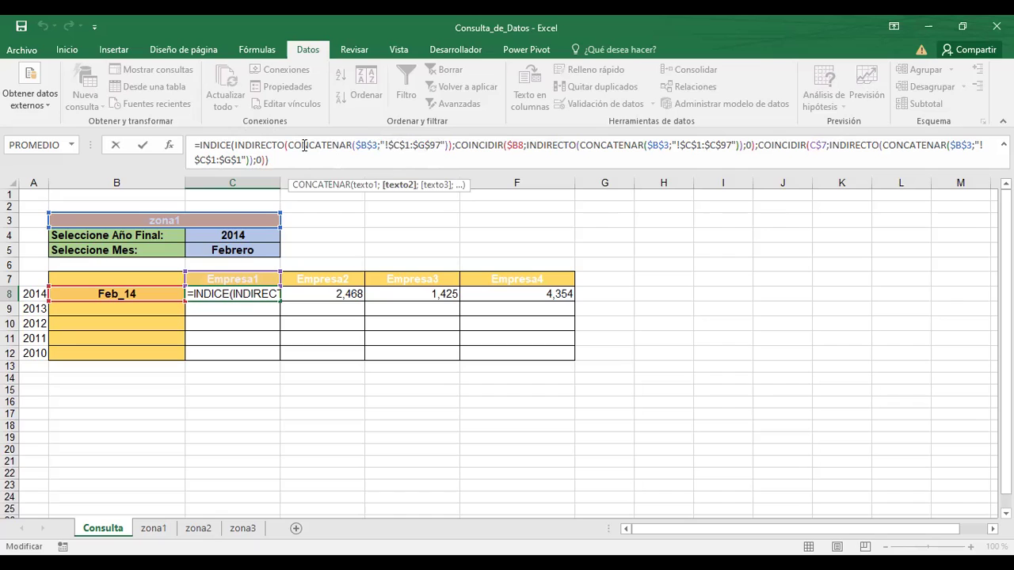
pyautogui.click(263, 144)
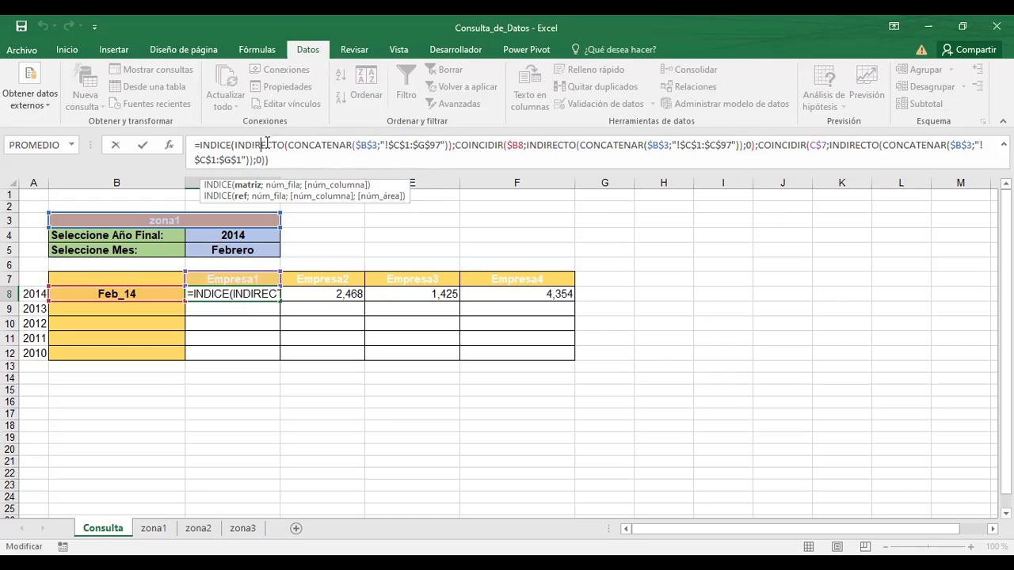
pyautogui.click(370, 144)
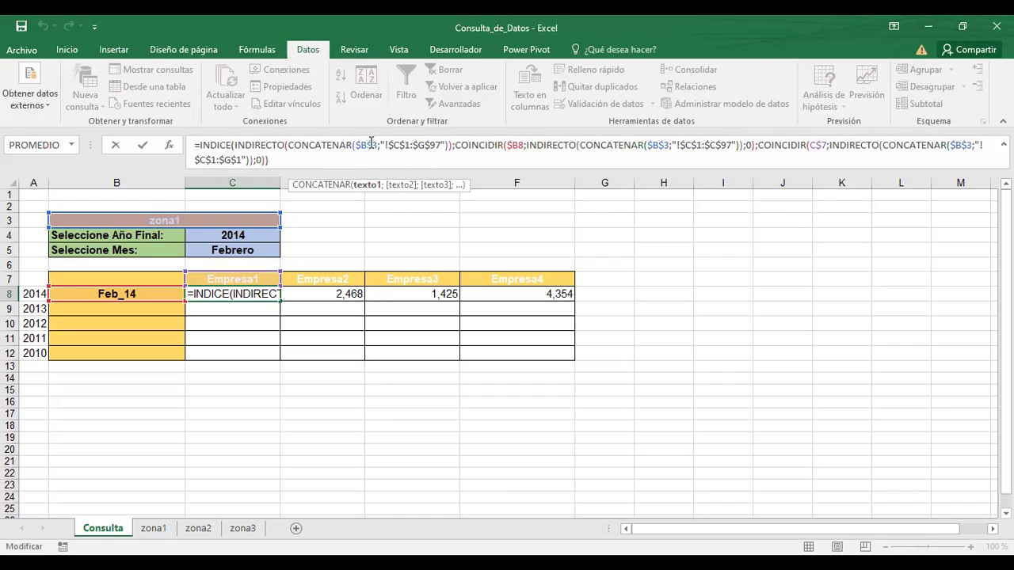
pyautogui.click(399, 185)
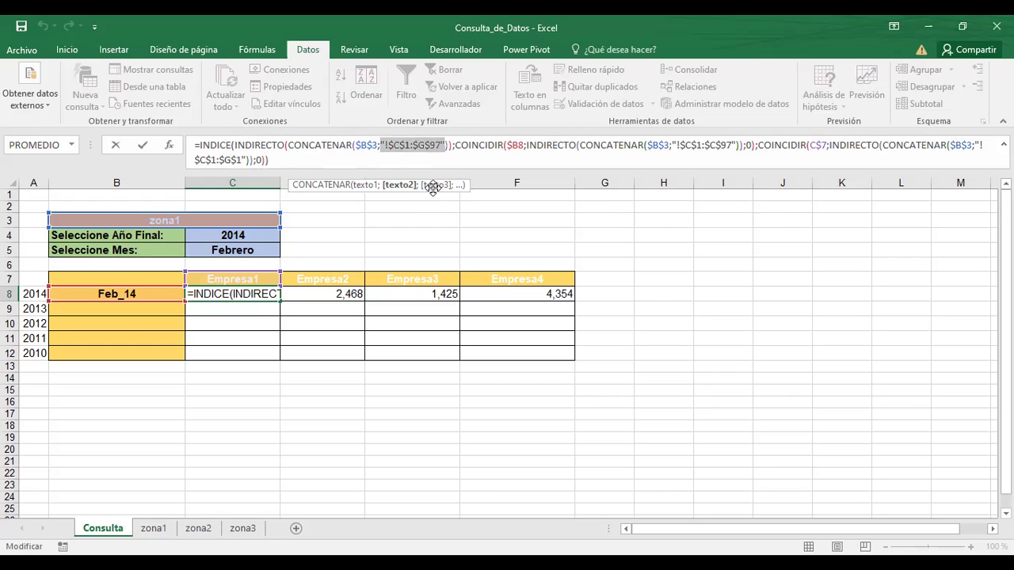
pyautogui.click(366, 186)
pyautogui.click(392, 187)
pyautogui.click(370, 186)
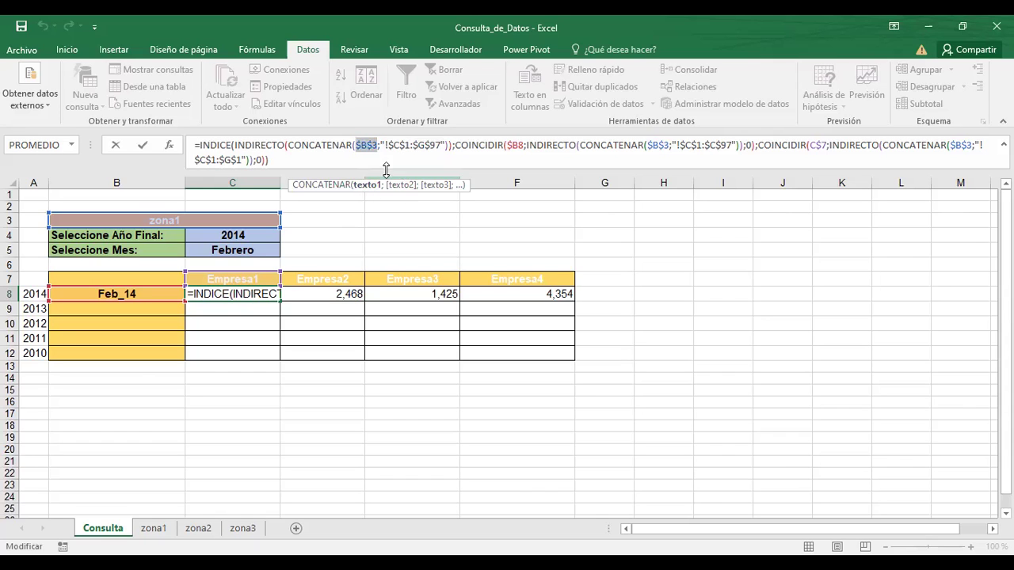
# Step: Highlight the sheet and range arguments of all three CONCATENAR calls, then commit the Empresa1 formula returning 3,067
pyautogui.moveTo(371, 145); pyautogui.dragTo(432, 145)
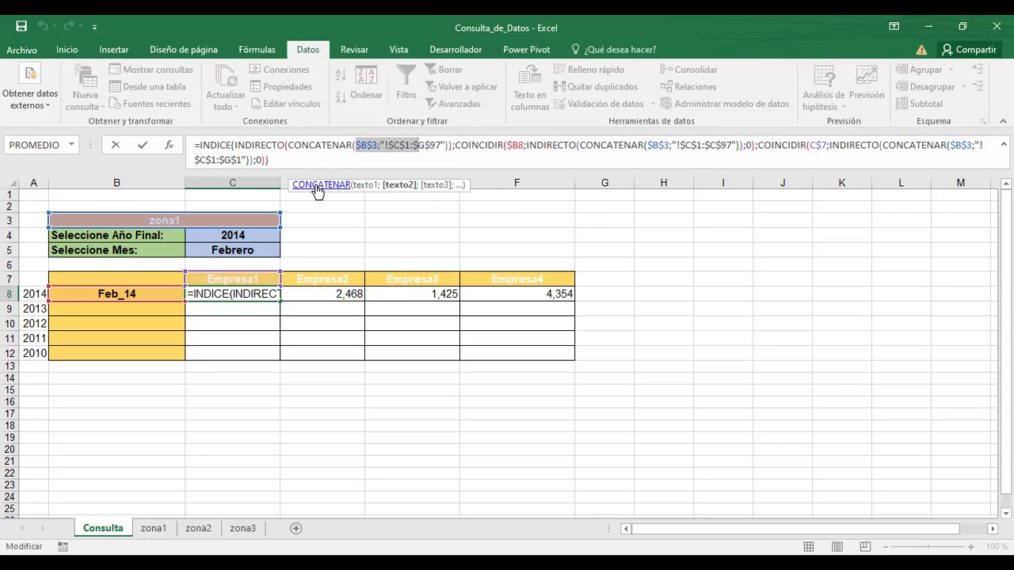
pyautogui.click(365, 185)
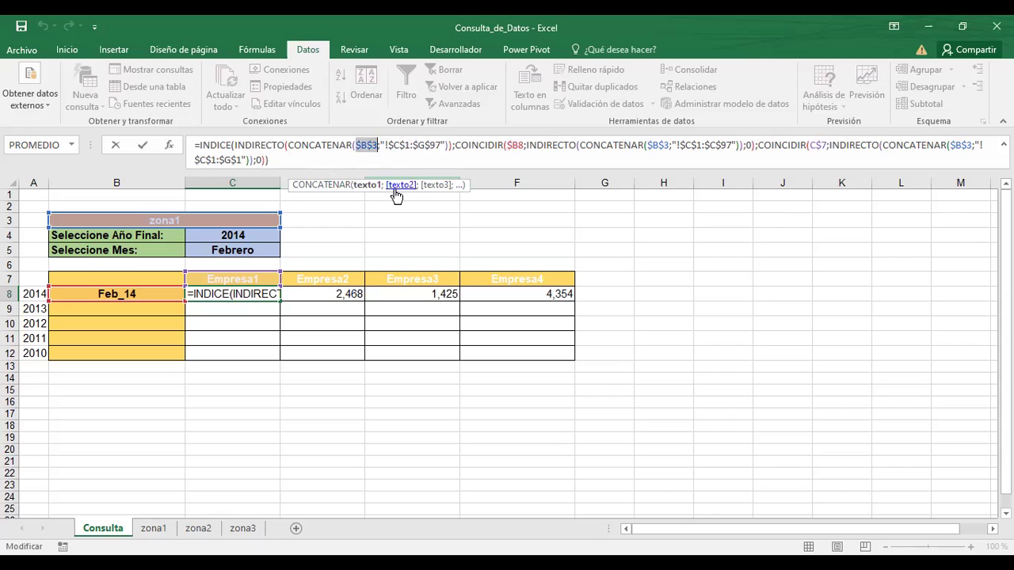
pyautogui.click(398, 185)
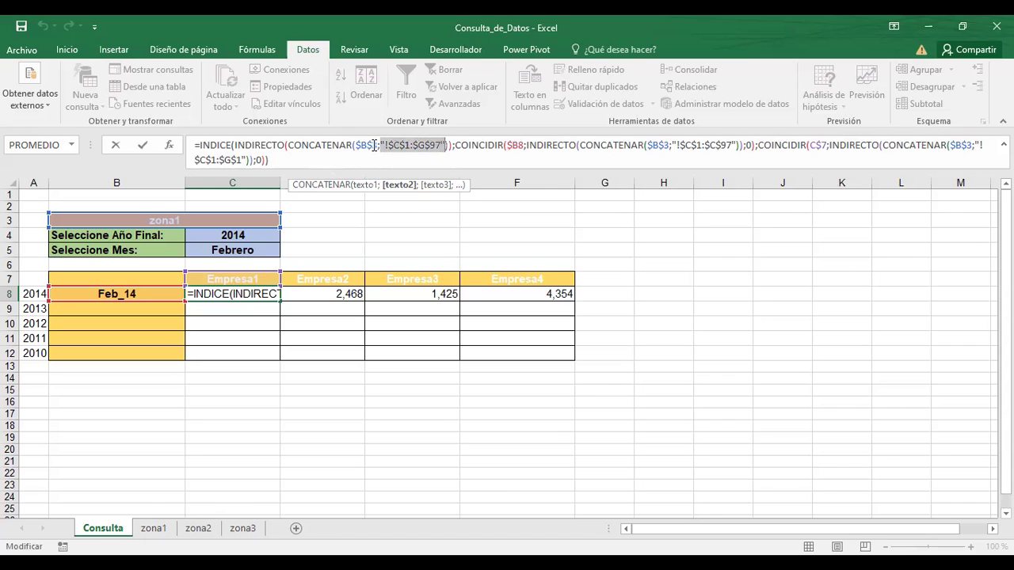
pyautogui.moveTo(353, 145); pyautogui.dragTo(440, 149)
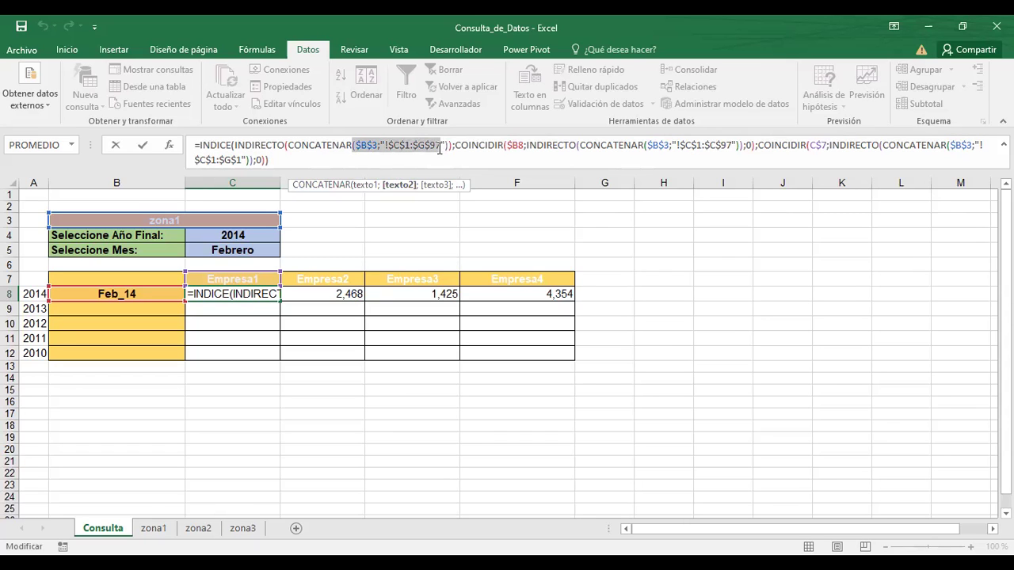
pyautogui.moveTo(648, 145); pyautogui.dragTo(725, 149)
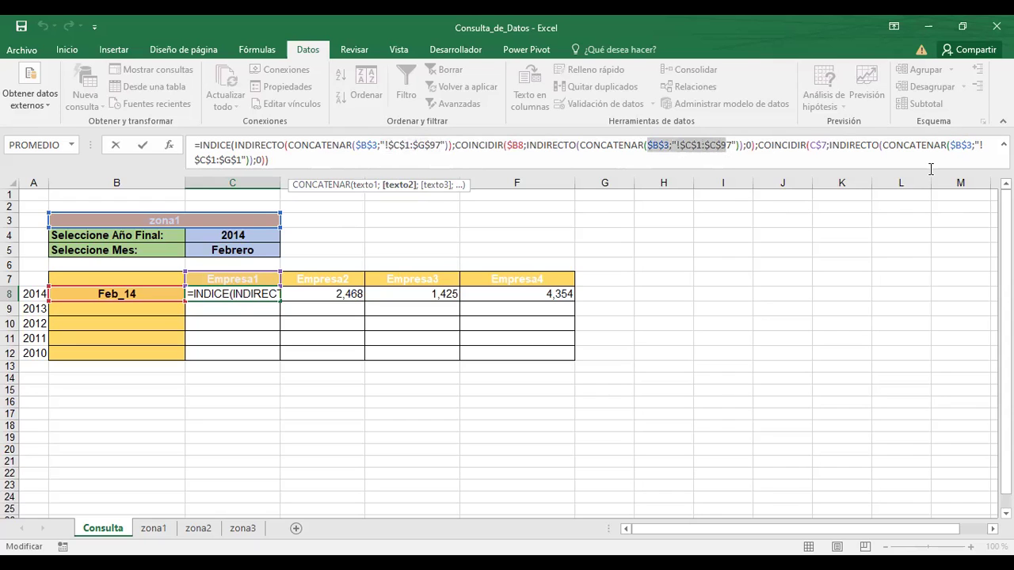
pyautogui.moveTo(948, 145); pyautogui.dragTo(414, 180)
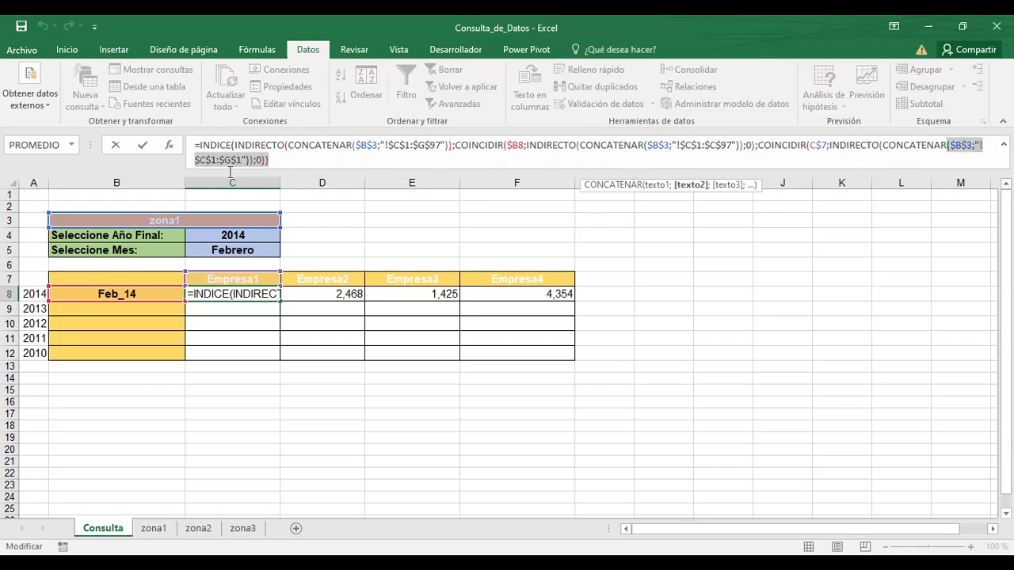
pyautogui.moveTo(230, 172); pyautogui.dragTo(205, 167)
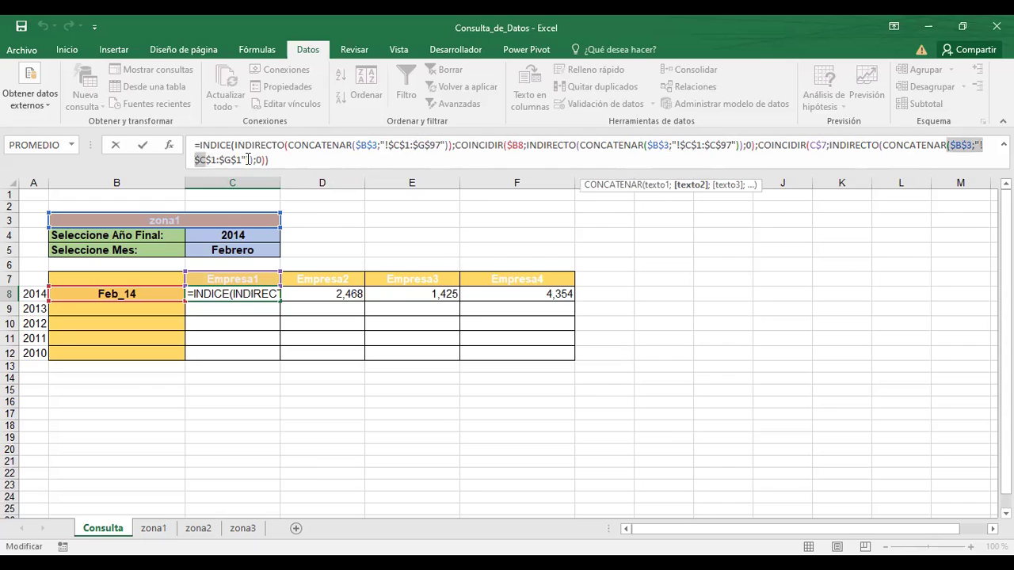
pyautogui.click(357, 163)
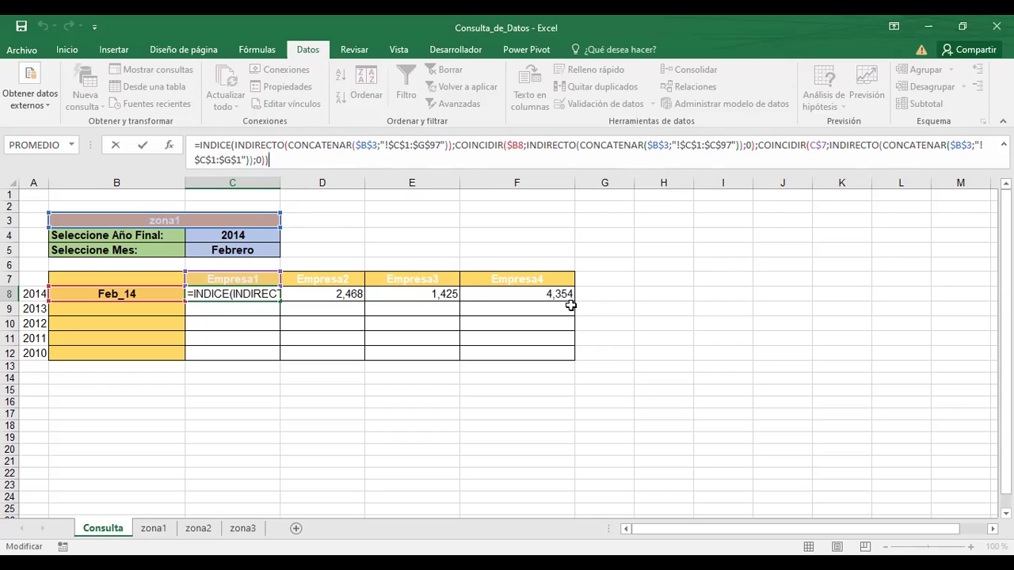
pyautogui.hotkey('ctrl', 'Return')
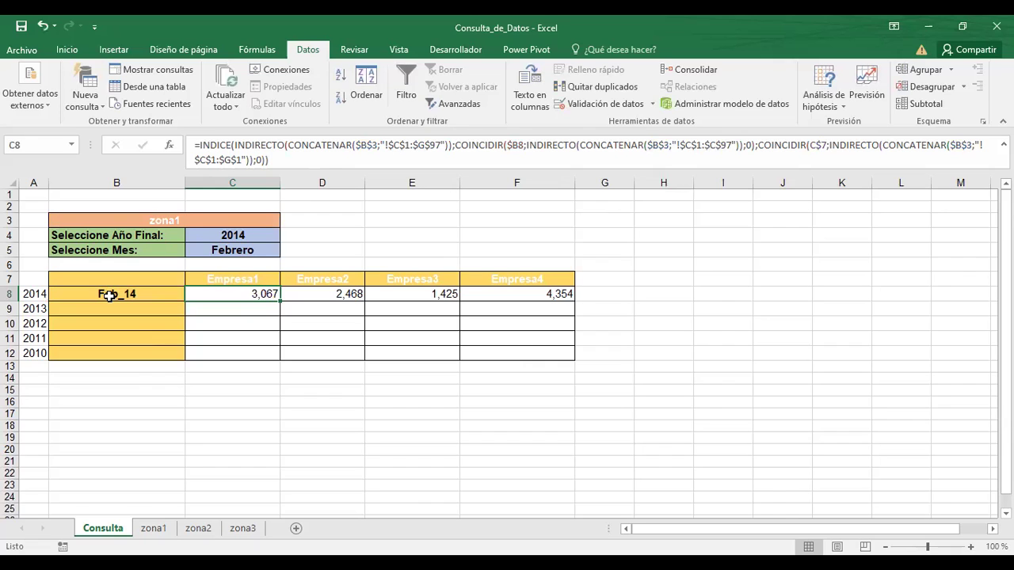
# Step: Compare the Feb_14 date key in B8 with the Empresa1 lookup in C8, then go to zona1
pyautogui.click(109, 295)
pyautogui.click(256, 293)
pyautogui.click(97, 294)
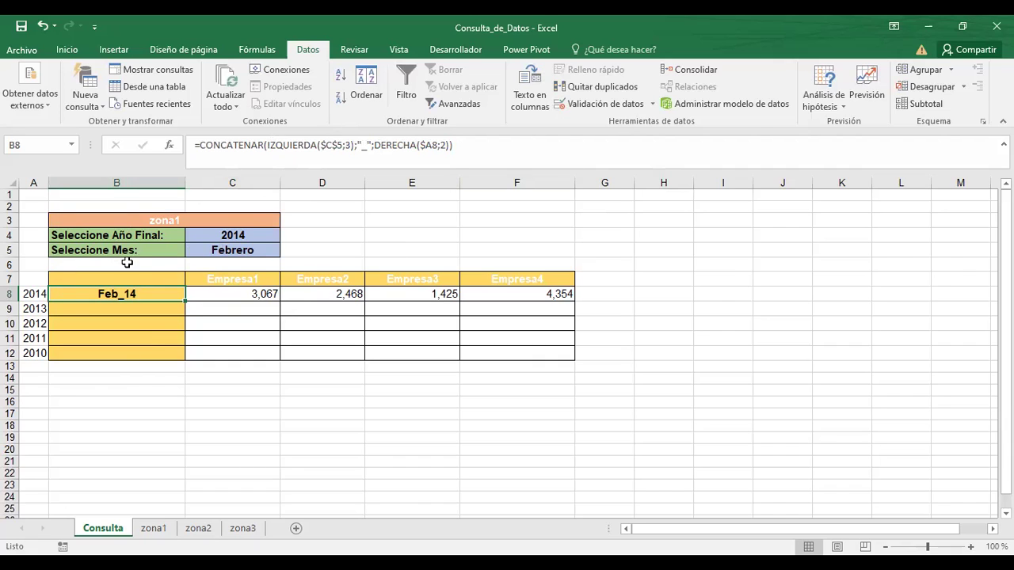
pyautogui.click(213, 293)
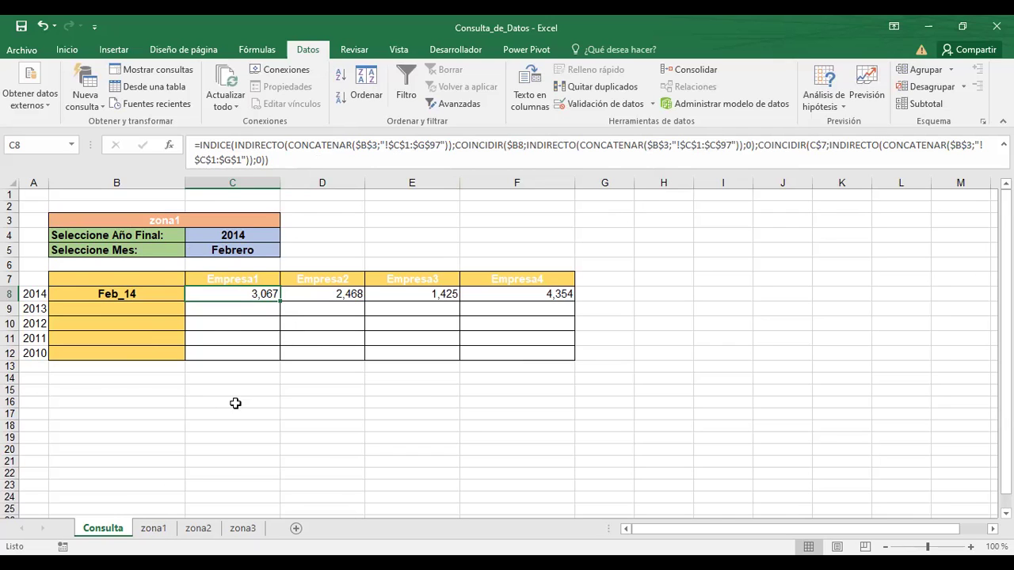
pyautogui.click(154, 528)
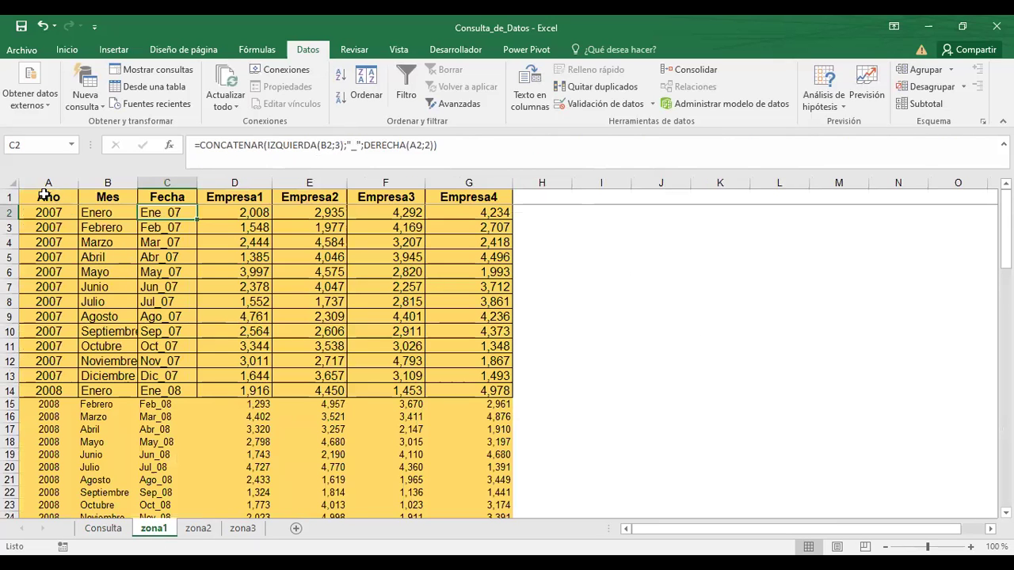
# Step: Select the zona1 table header and whole table, then deselect and return to Consulta
pyautogui.moveTo(45, 196); pyautogui.dragTo(384, 202)
pyautogui.hotkey('ctrl', 'a')
pyautogui.click(575, 389)
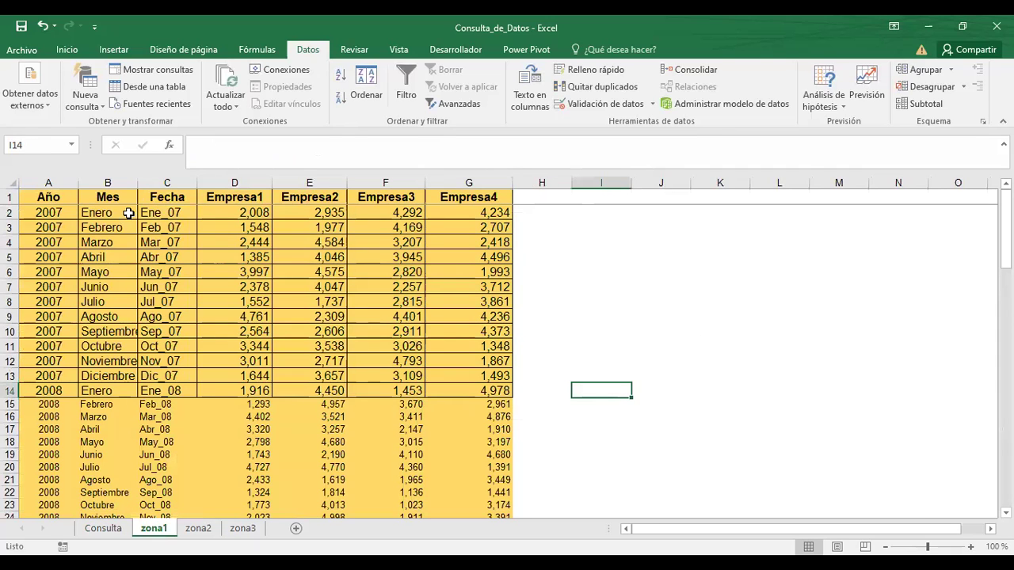
pyautogui.click(99, 534)
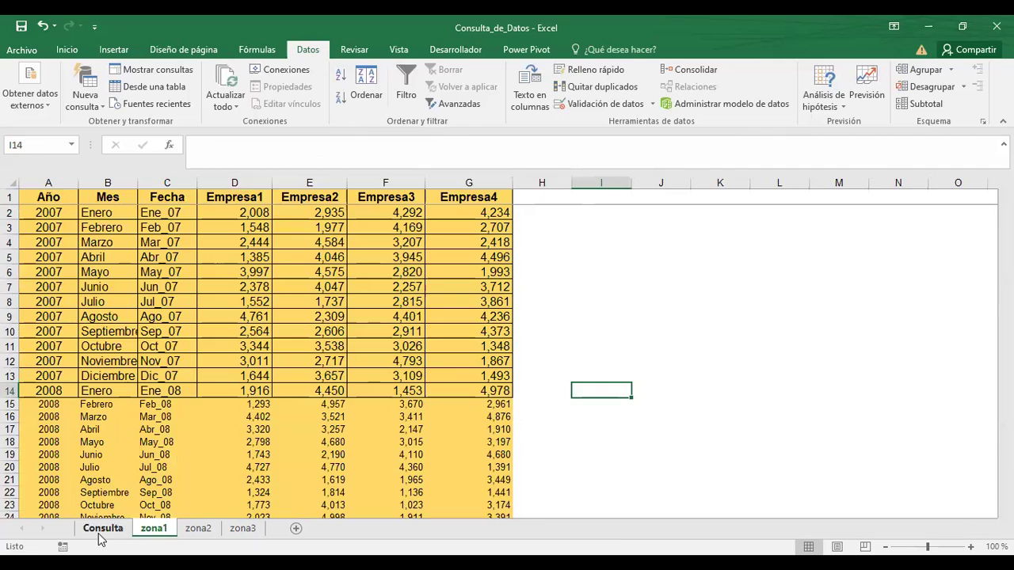
pyautogui.click(330, 232)
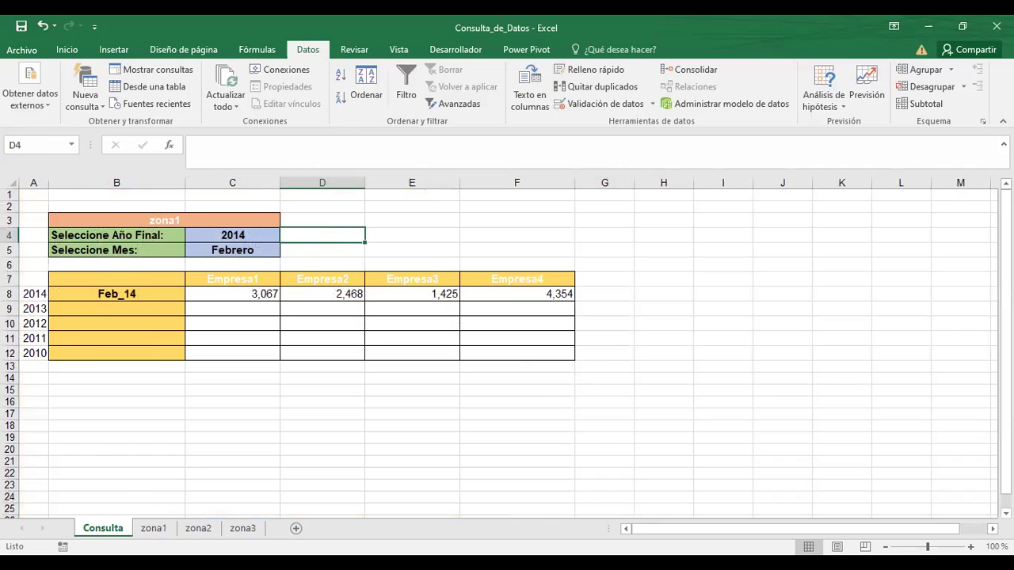
# Step: Flip to zona1 and back, reviewing B8's CONCATENAR formula that builds Feb_14
pyautogui.click(154, 530)
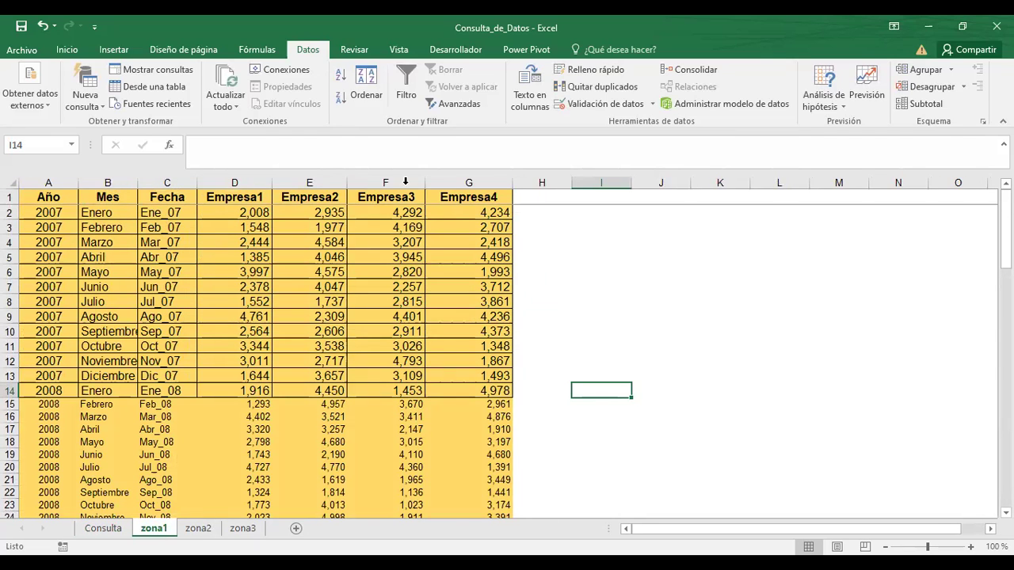
pyautogui.click(103, 528)
pyautogui.click(117, 294)
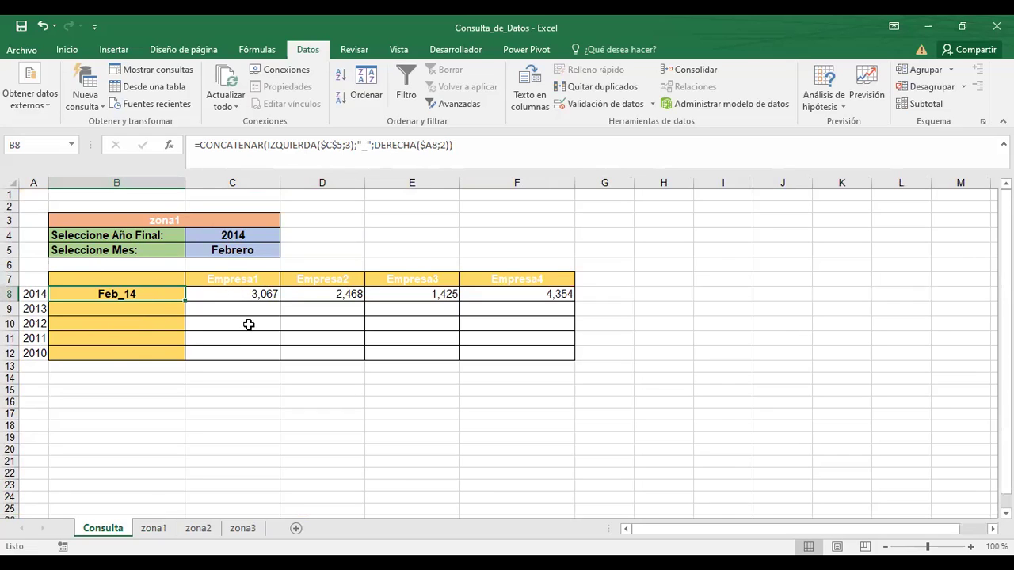
pyautogui.click(684, 306)
pyautogui.click(138, 294)
# Step: Check the first Mes and Fecha entries on zona1, then return to Consulta
pyautogui.click(154, 529)
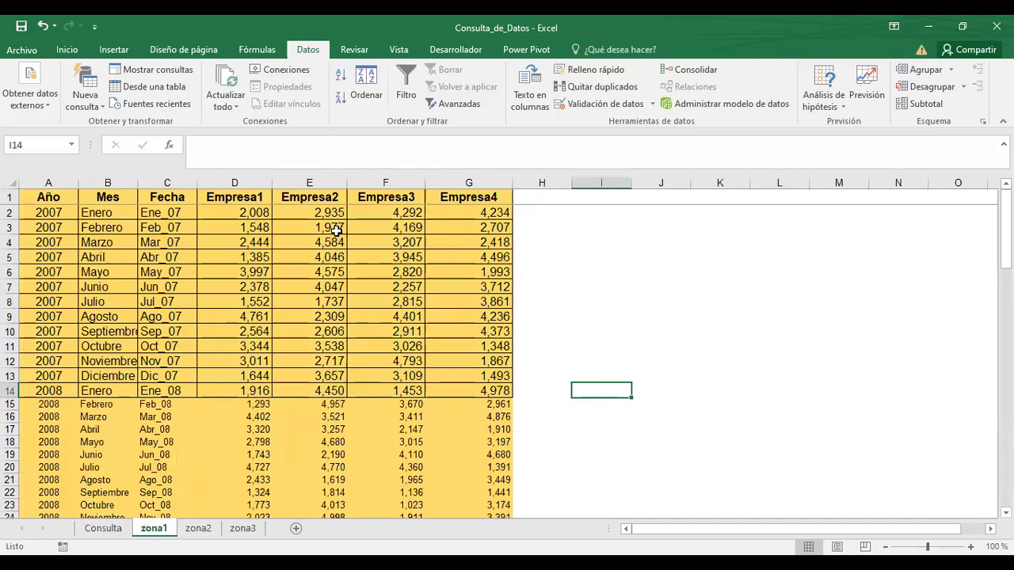
pyautogui.click(102, 198)
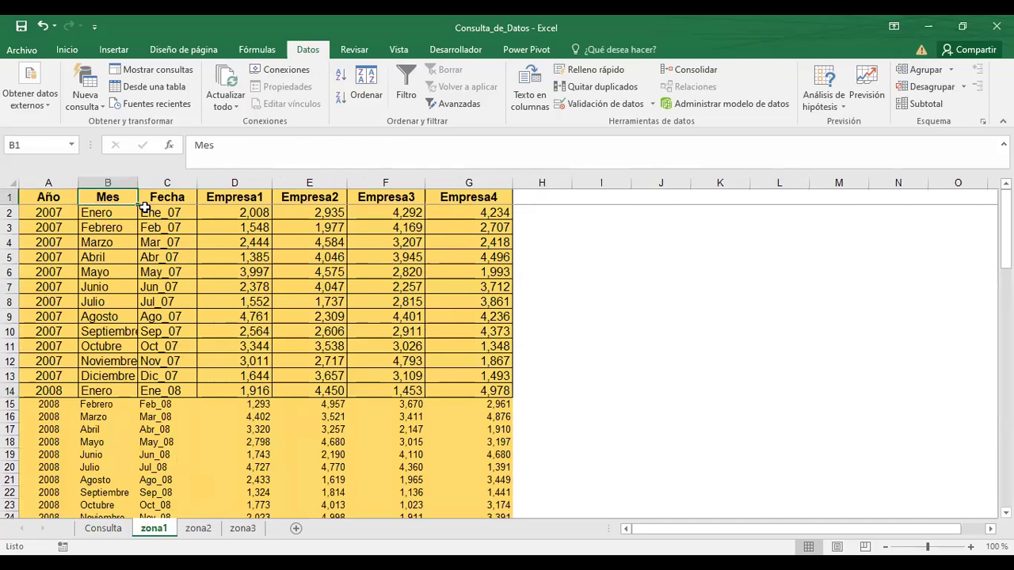
pyautogui.keyDown('shift'); pyautogui.click(145, 250); pyautogui.keyUp('shift')
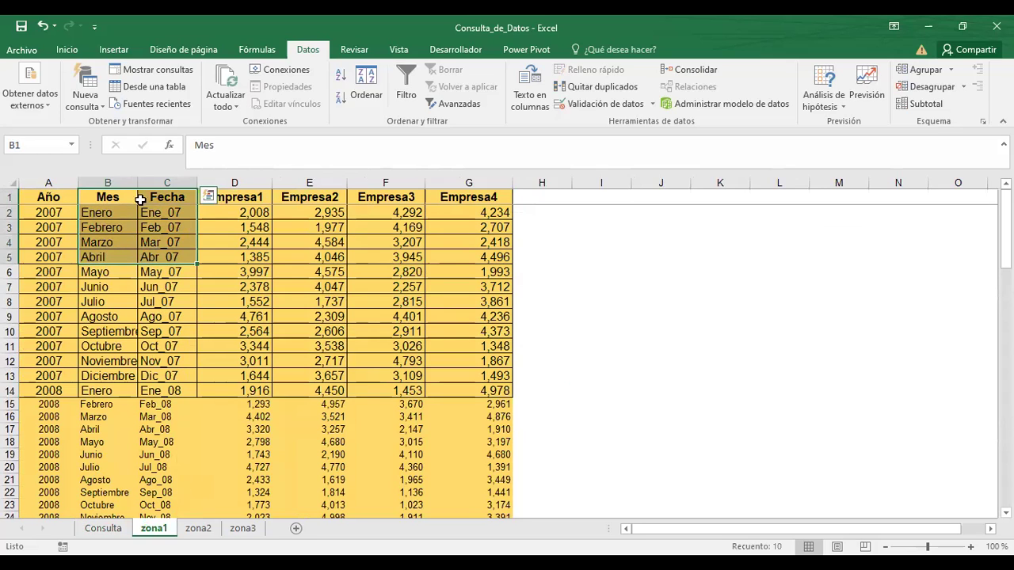
pyautogui.click(103, 528)
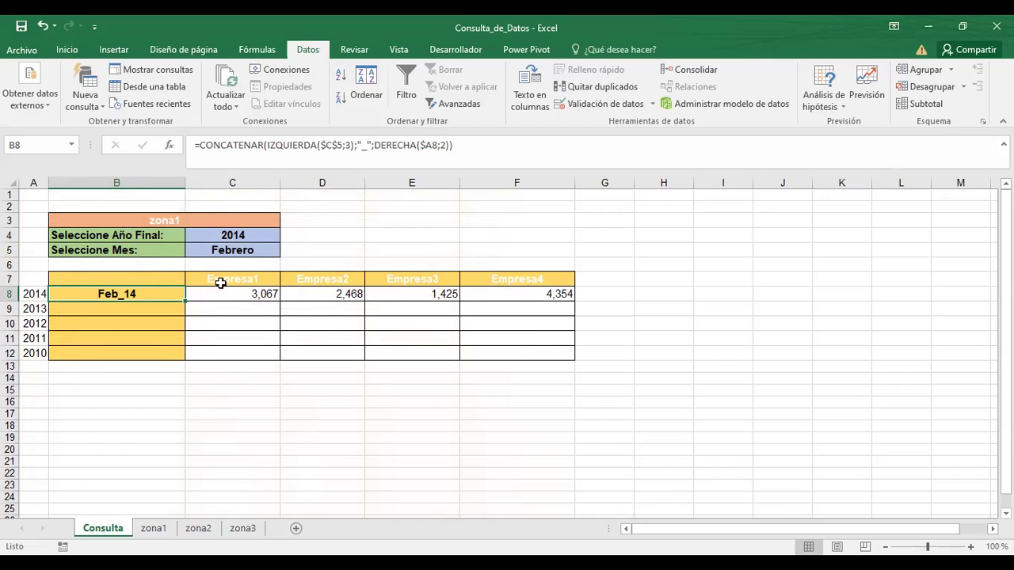
# Step: Keep B8 unchanged and choose 2010 as the final year in C4, giving Feb_10
pyautogui.click(275, 150)
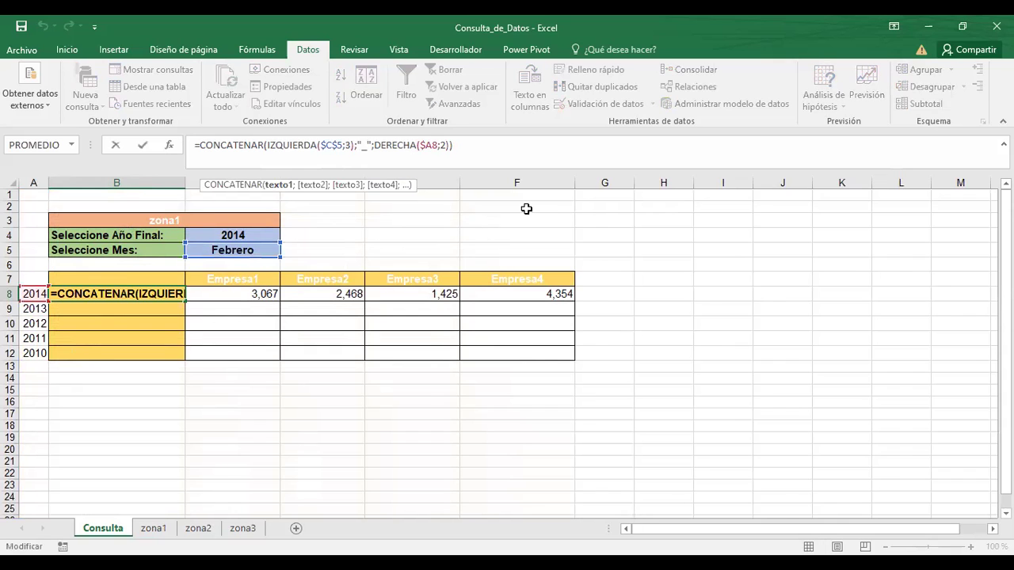
pyautogui.hotkey('ctrl', 'Return')
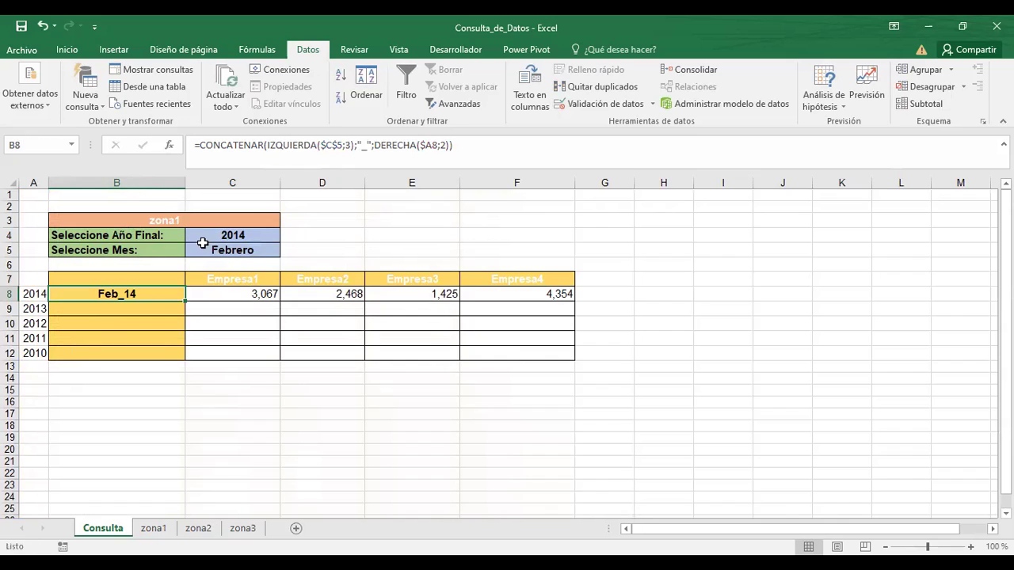
pyautogui.click(203, 238)
pyautogui.click(288, 237)
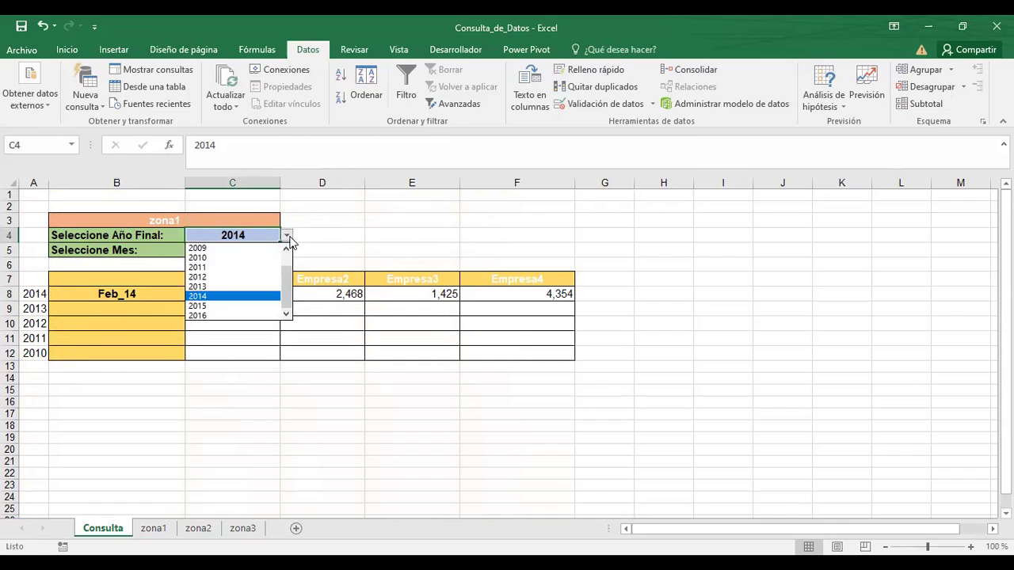
pyautogui.click(222, 256)
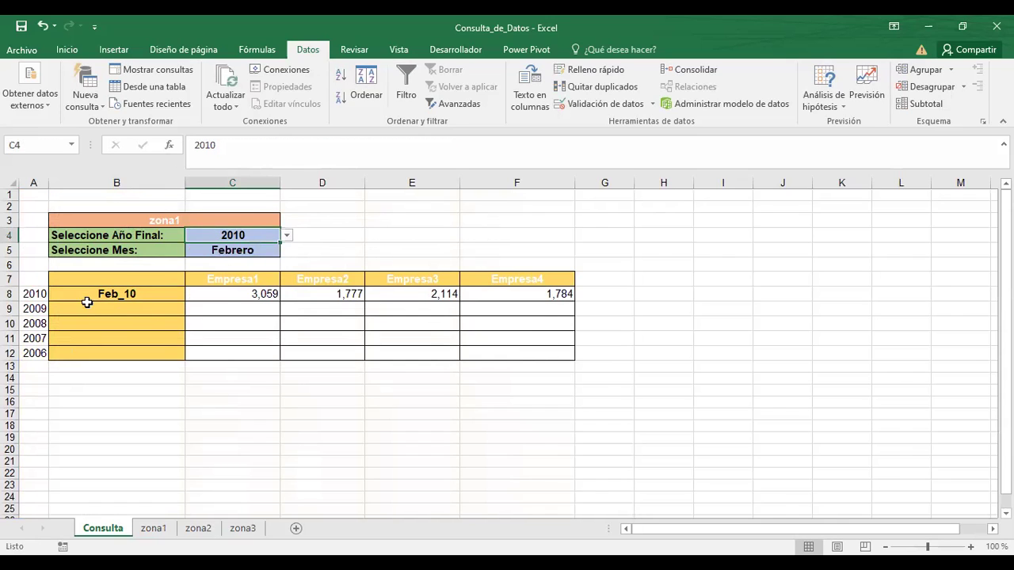
pyautogui.click(132, 295)
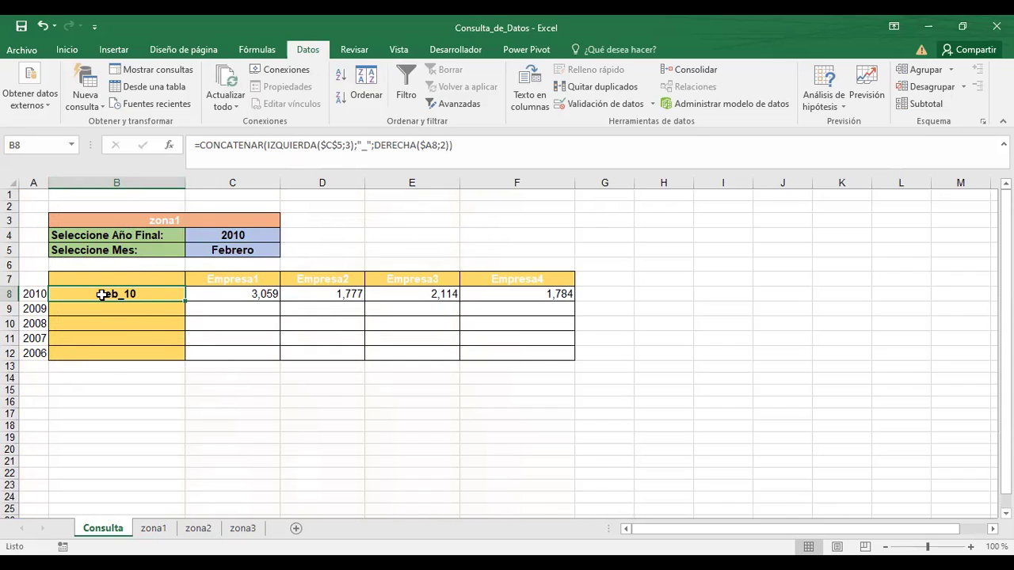
# Step: Re-commit C8's Empresa1 lookup, now returning 3,059, and review the year and month choice cells
pyautogui.click(220, 295)
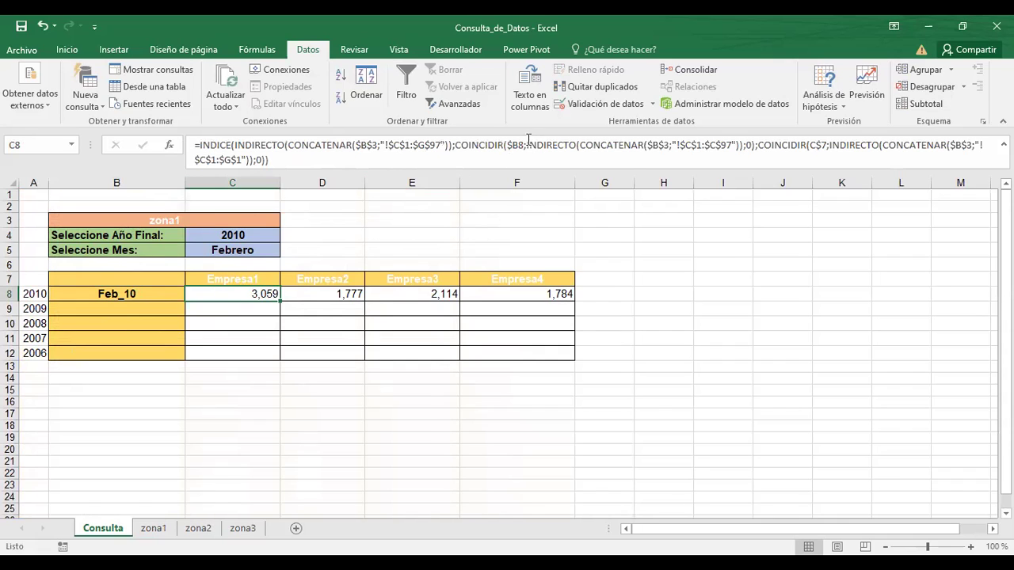
pyautogui.moveTo(508, 146); pyautogui.dragTo(526, 146)
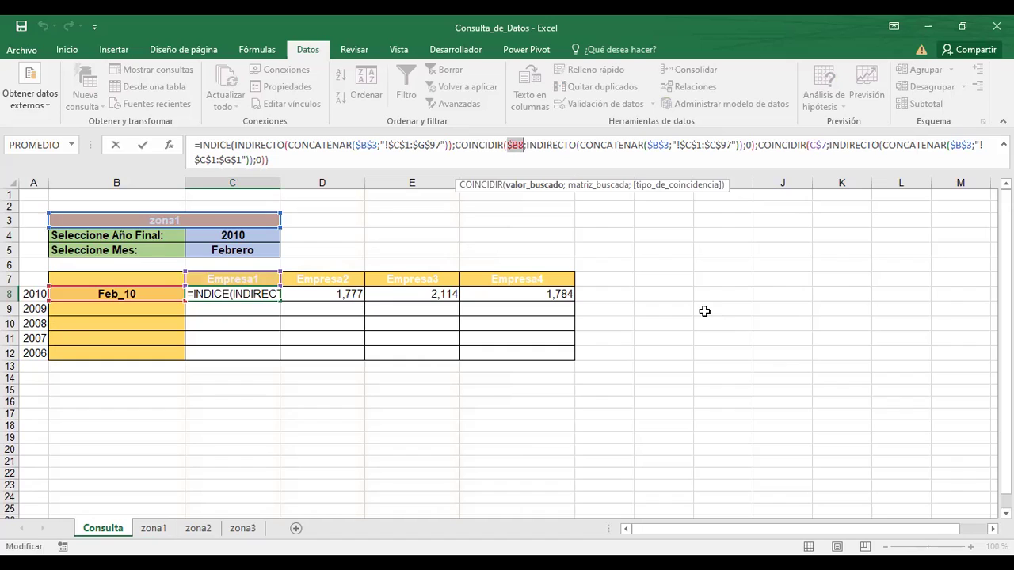
pyautogui.hotkey('ctrl', 'Return')
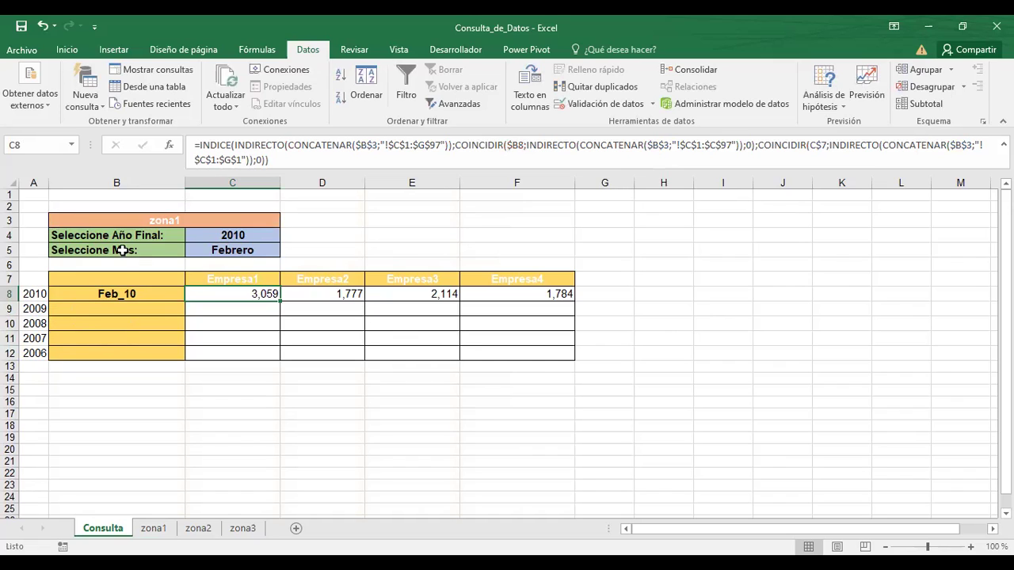
pyautogui.click(248, 238)
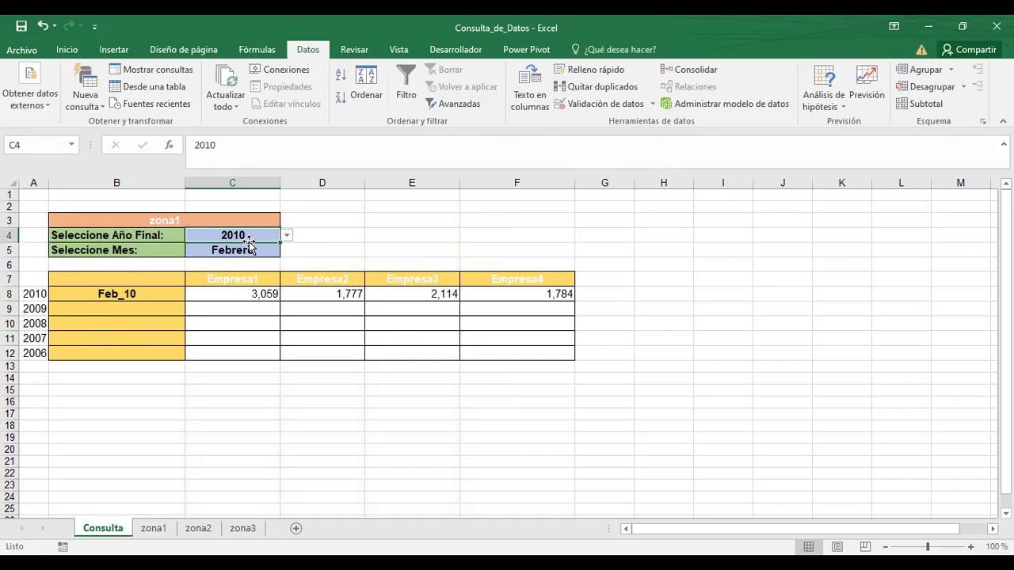
pyautogui.moveTo(248, 231)
pyautogui.mouseDown()
pyautogui.moveTo(140, 280)
pyautogui.moveTo(238, 237)
pyautogui.mouseUp()
pyautogui.click(383, 233)
pyautogui.click(93, 52)
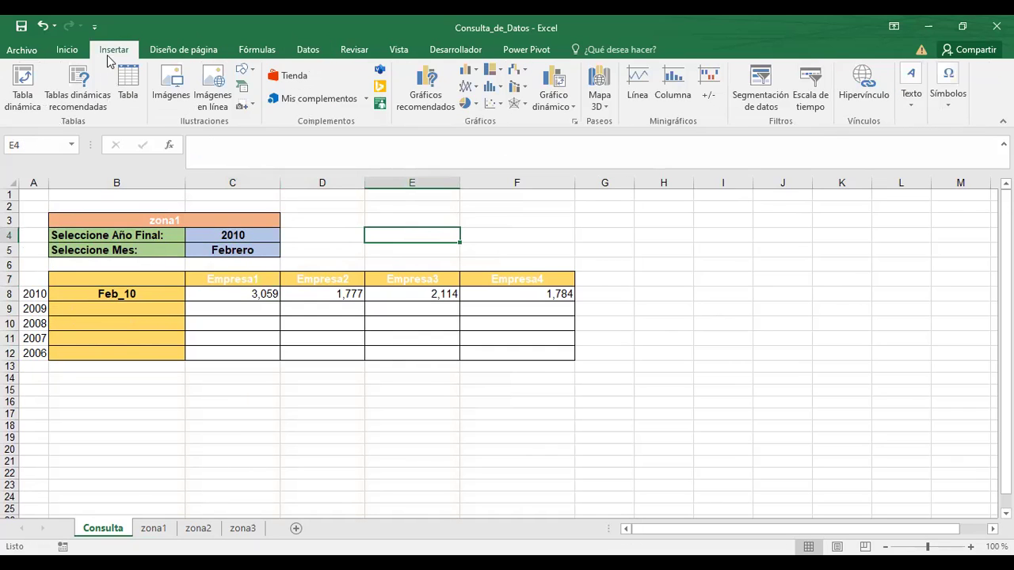
pyautogui.click(339, 232)
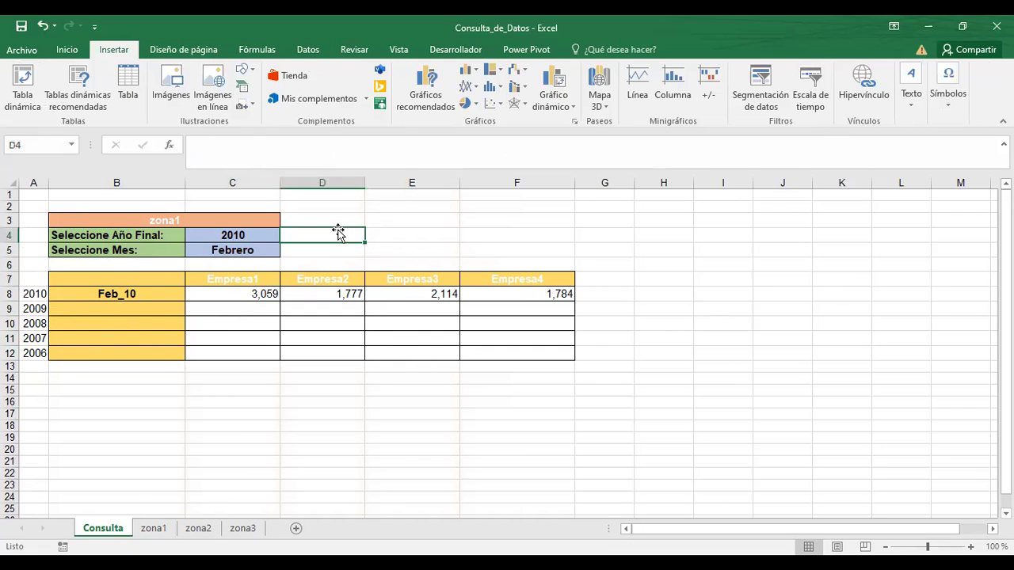
pyautogui.click(123, 295)
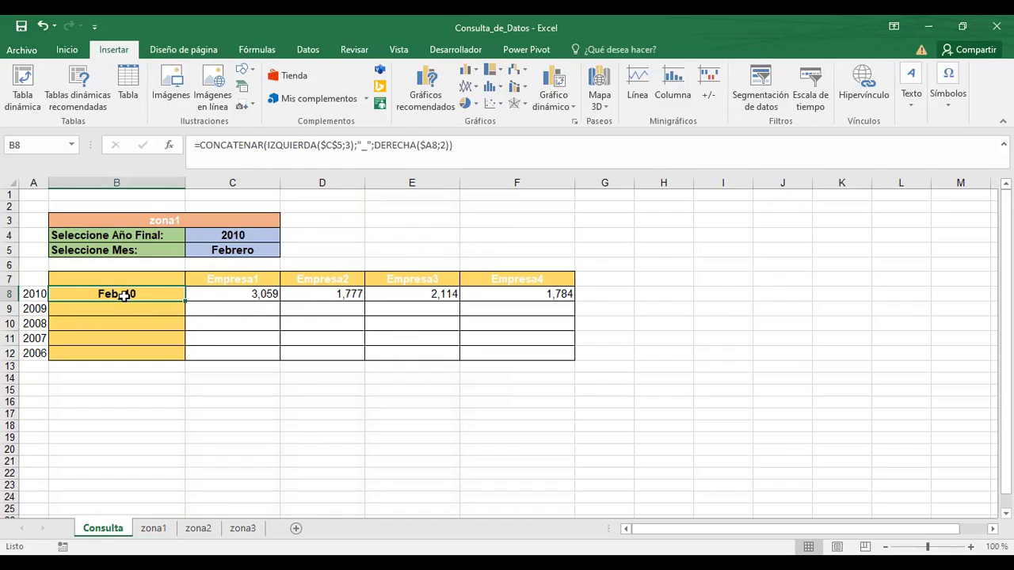
pyautogui.click(208, 291)
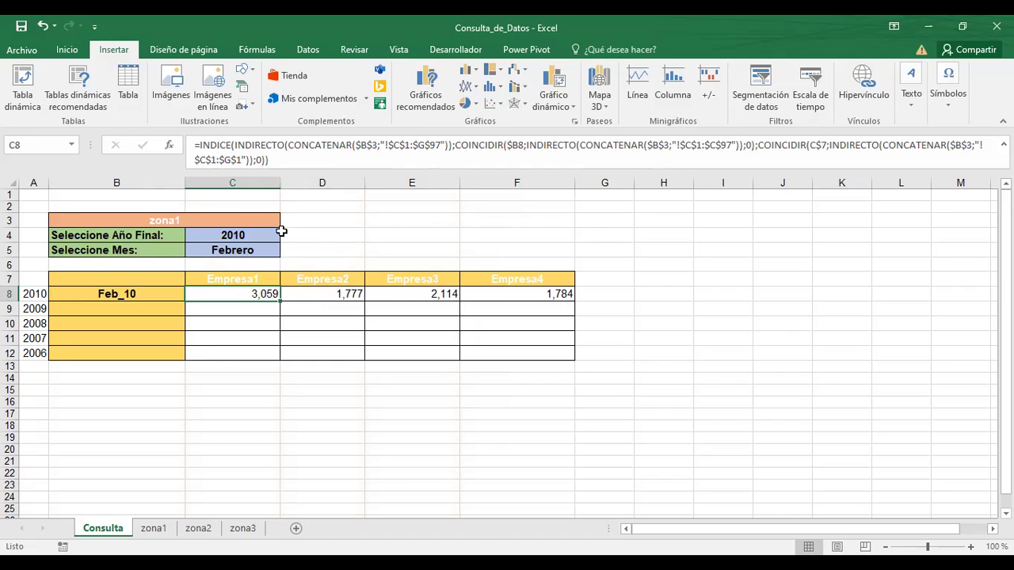
pyautogui.click(295, 230)
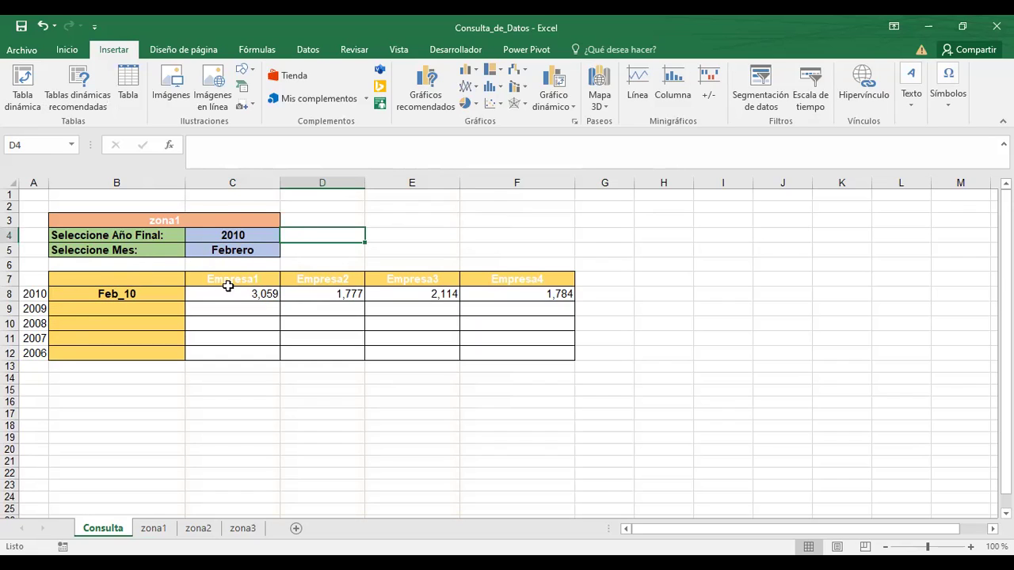
pyautogui.click(391, 221)
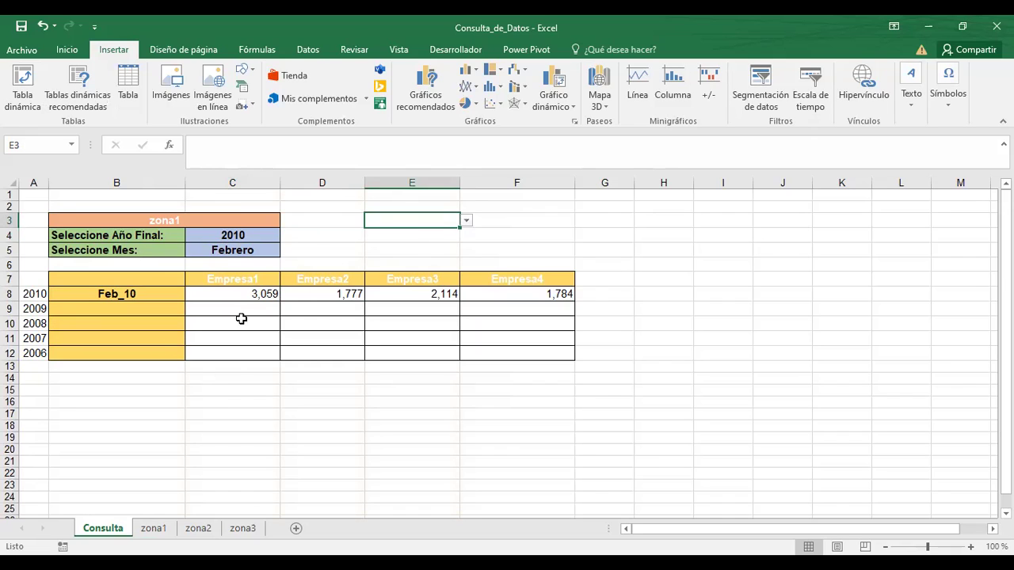
pyautogui.click(247, 293)
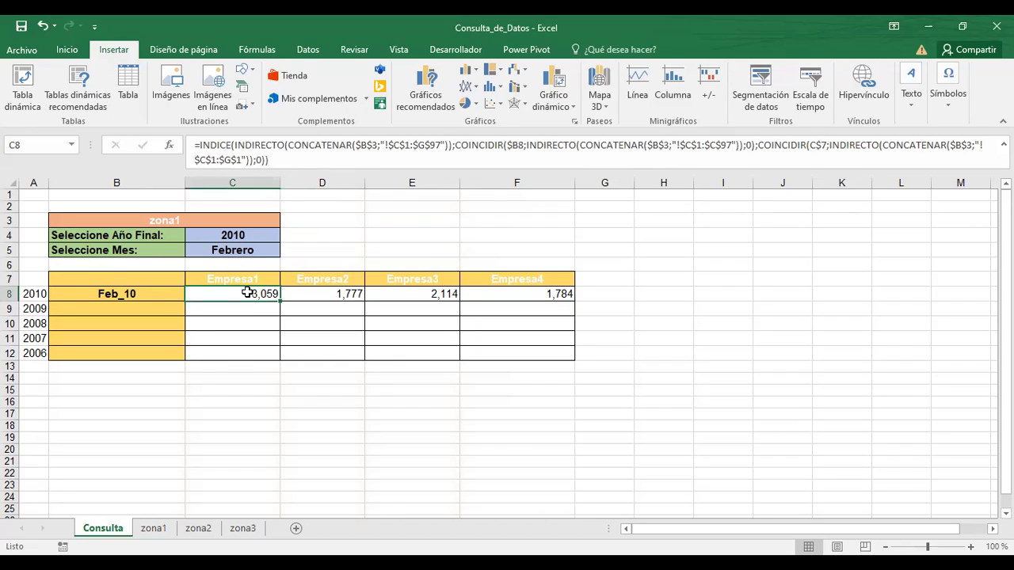